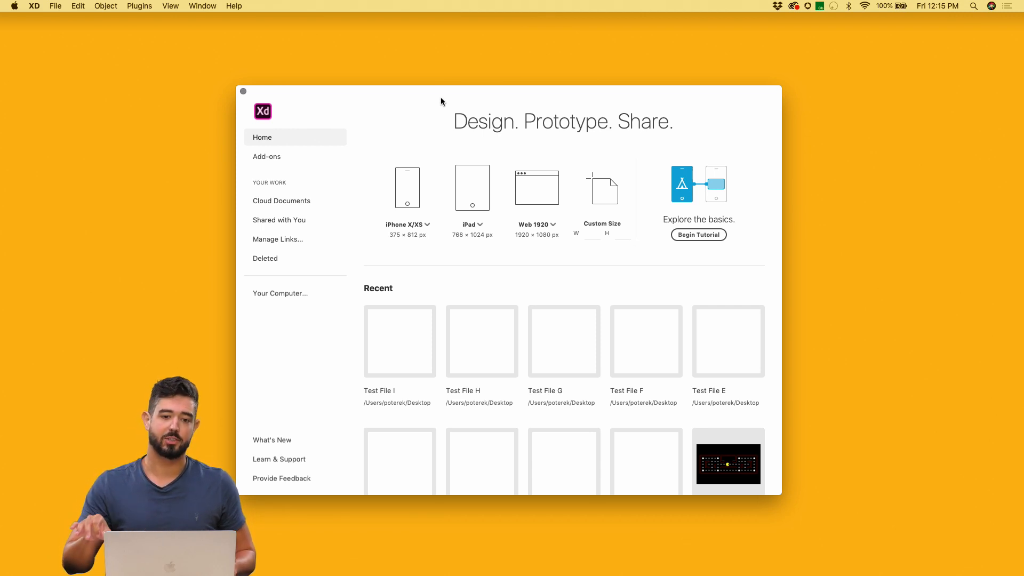
- Create a new custom-size document and add an iPhone X/XS artboard to it
left_click(601, 193)
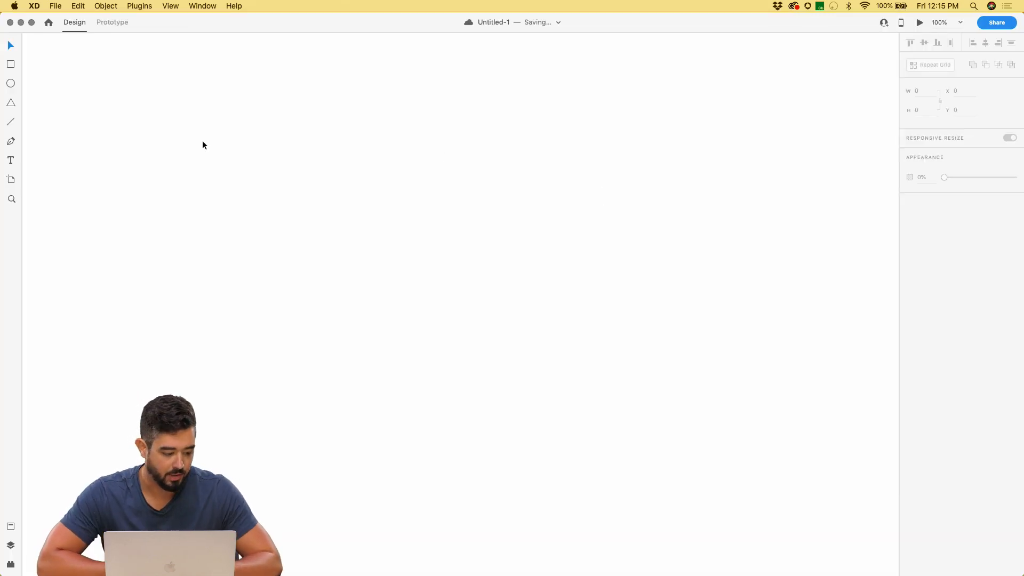
left_click(11, 181)
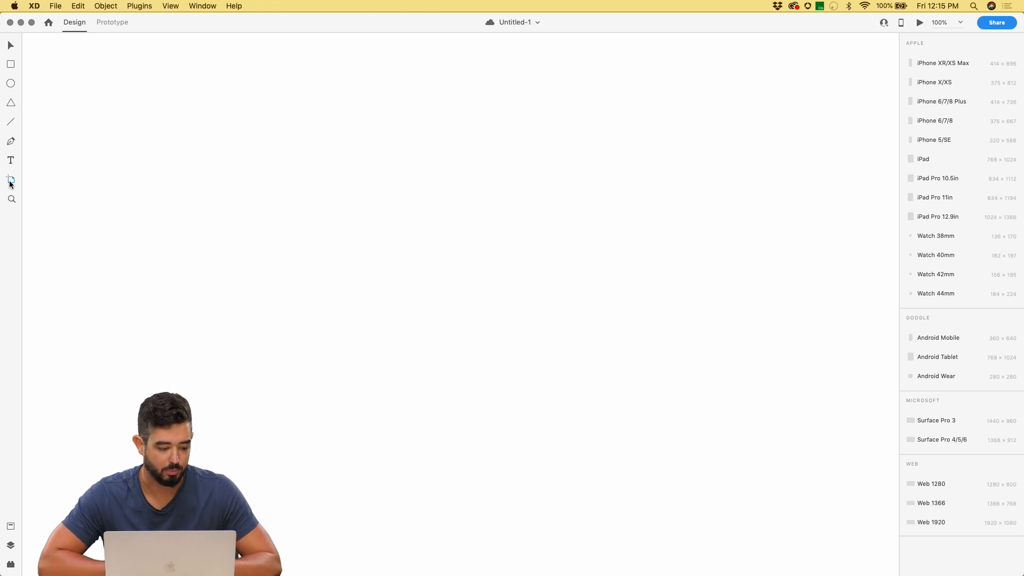
left_click(313, 256)
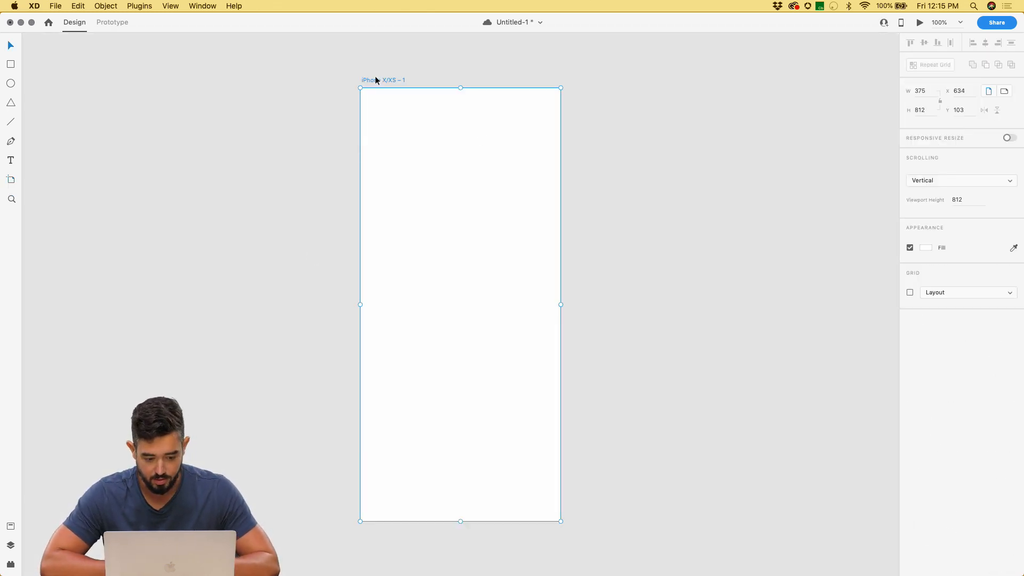
- Move the iPhone X/XS artboard to X 443 and duplicate it alongside at X 967
left_click_drag(376, 80, 275, 80)
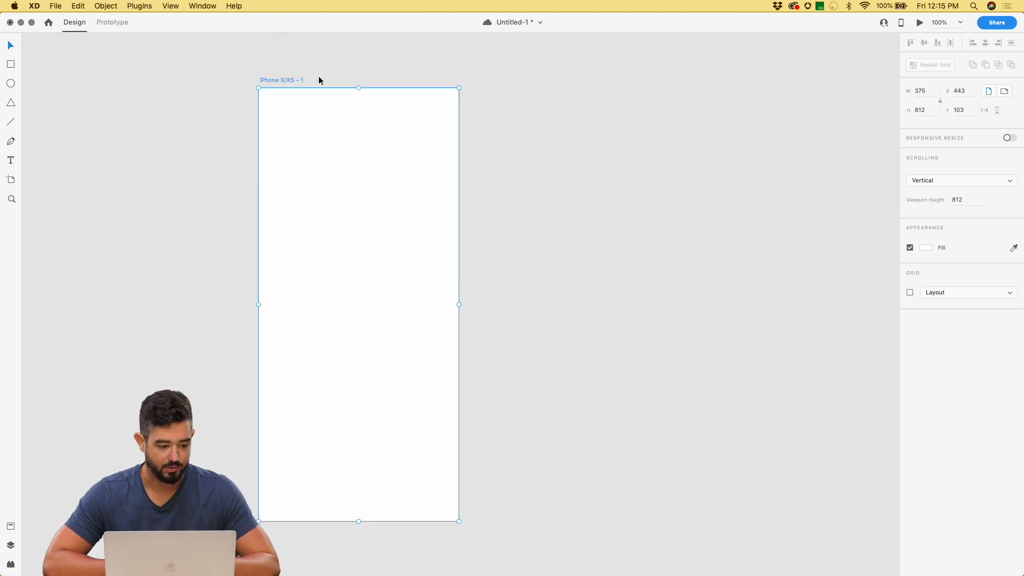
left_click_drag(269, 80, 548, 94)
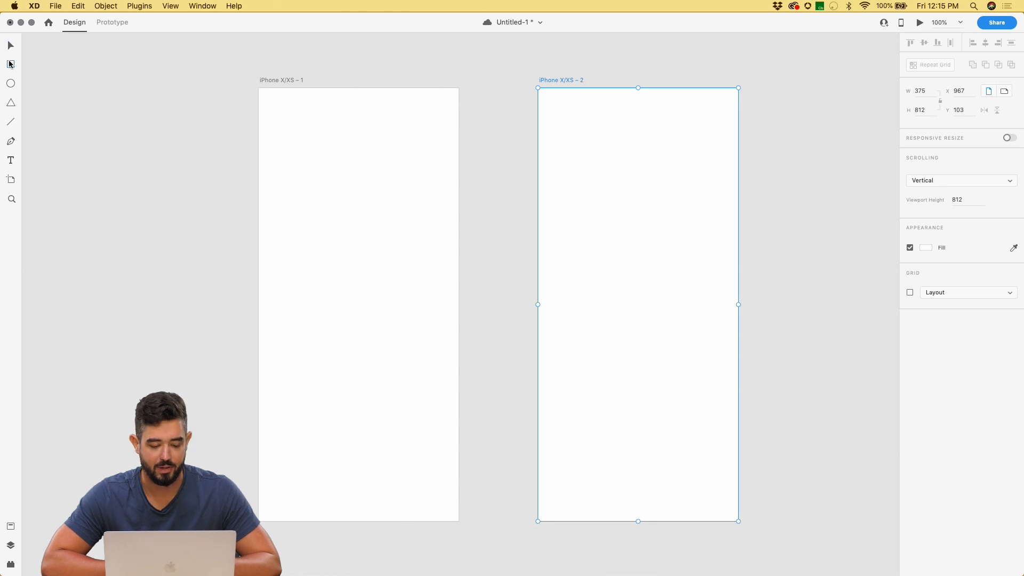
- Draw 375 × 65 px header and footer bars and a 305 × 247 px rectangle below the header on the first artboard
left_click(10, 64)
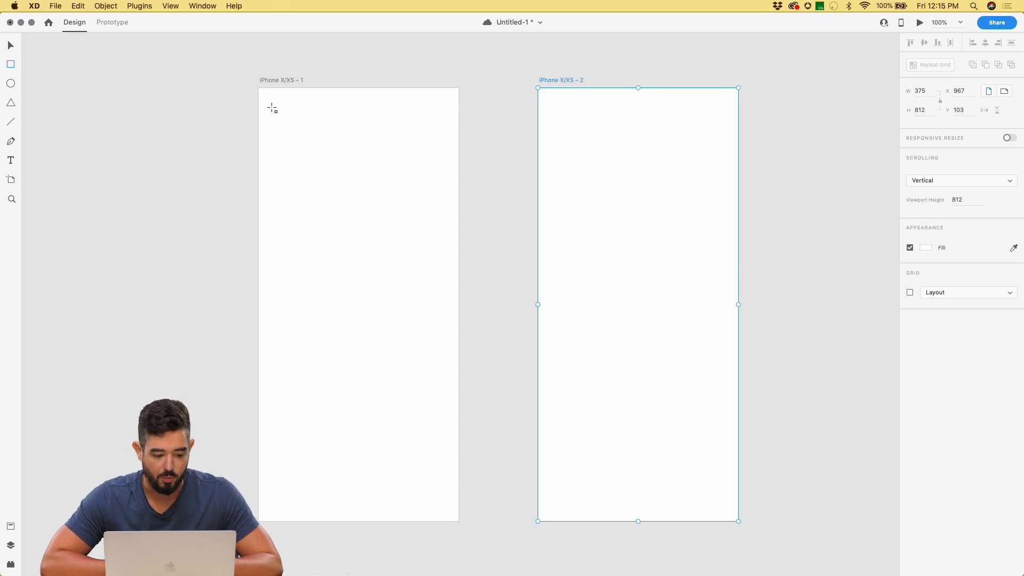
mouse_move(259, 123)
left_mouse_down()
mouse_move(478, 114)
mouse_move(458, 88)
left_mouse_up()
left_click_drag(394, 110, 440, 166)
left_click_drag(358, 182, 352, 279)
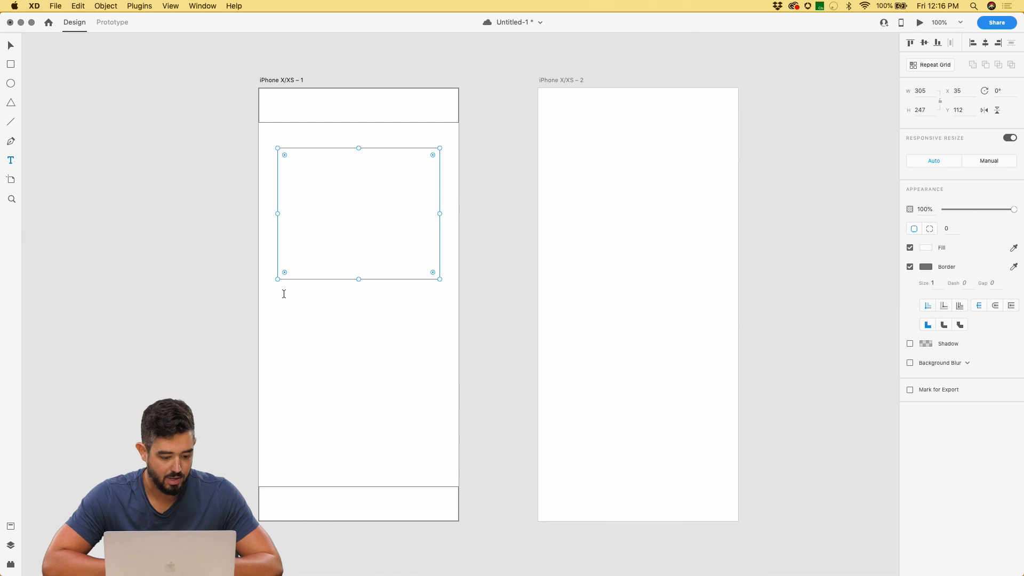
- Add a 305 × 140 px text area reading "Text here" below the large rectangle
left_click_drag(277, 296, 440, 369)
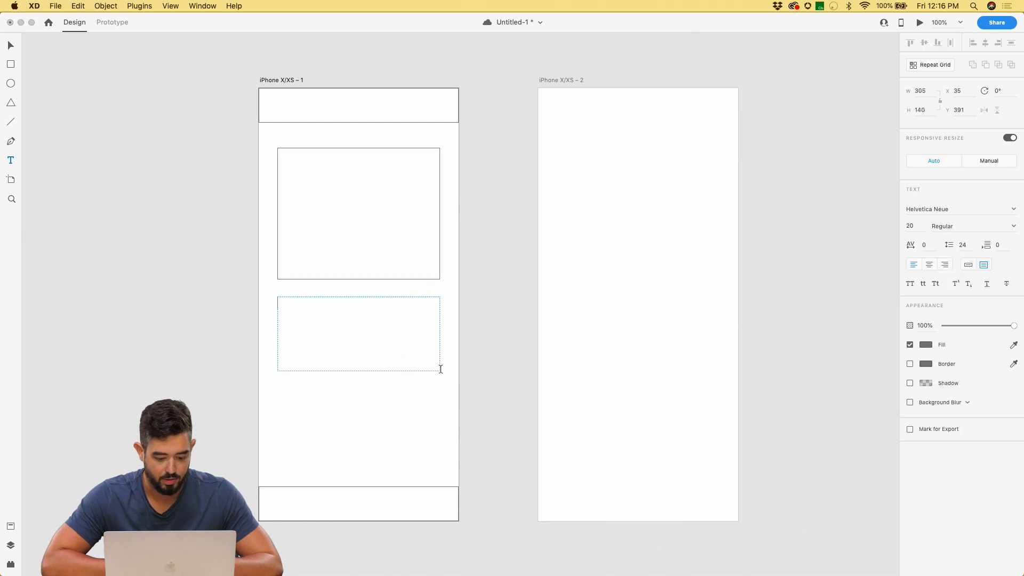
type("Text here")
key("Escape")
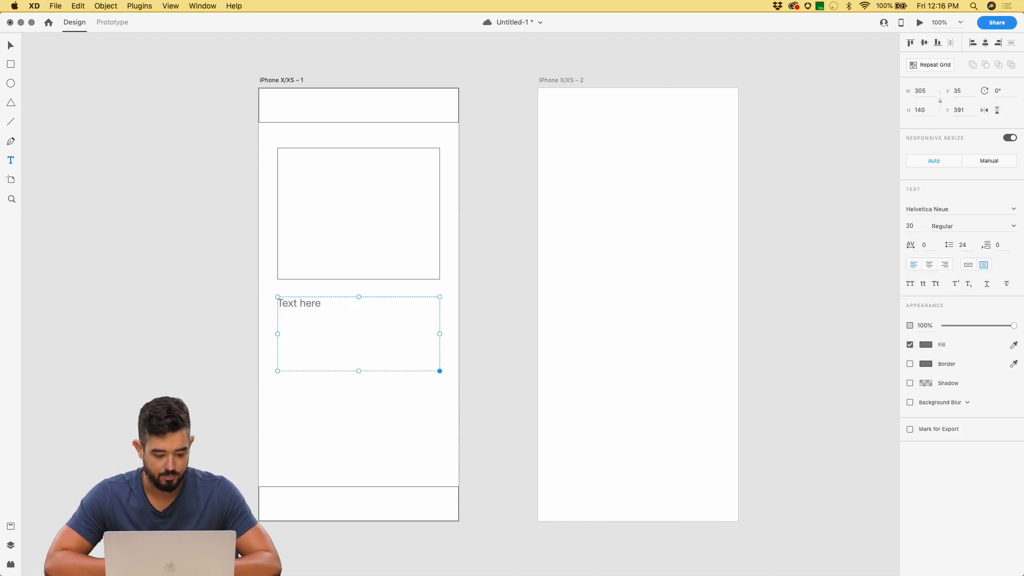
key("v")
left_click(497, 312)
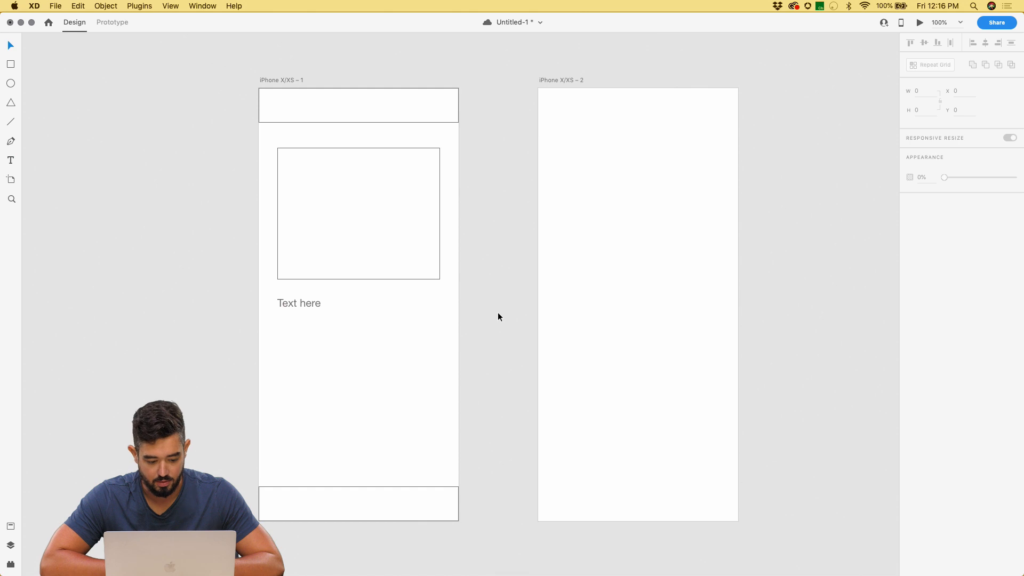
- Fill the first artboard's background with a mid grey, about #A2A2A2
left_click(264, 196)
left_click(912, 248)
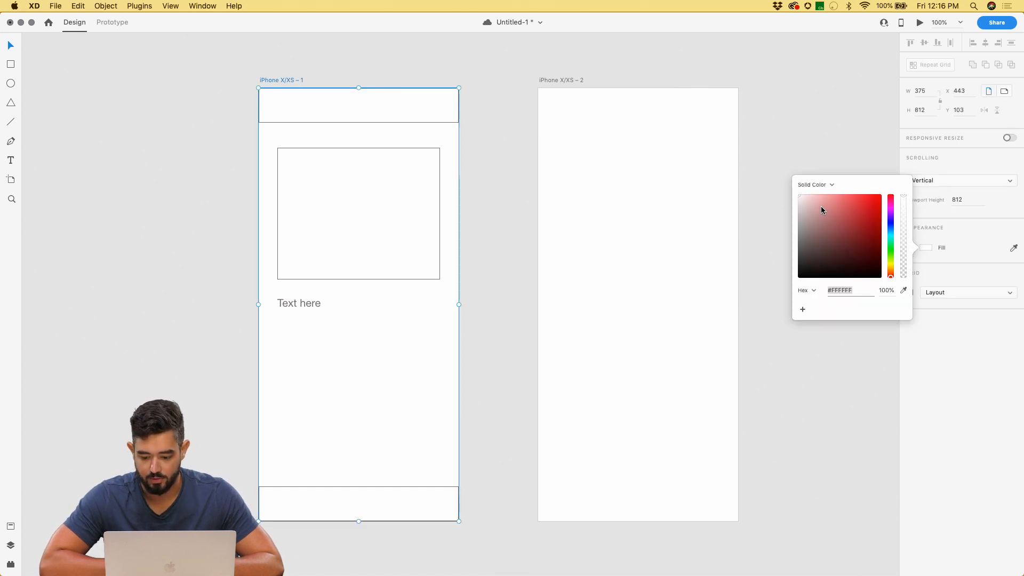
left_click_drag(821, 207, 754, 223)
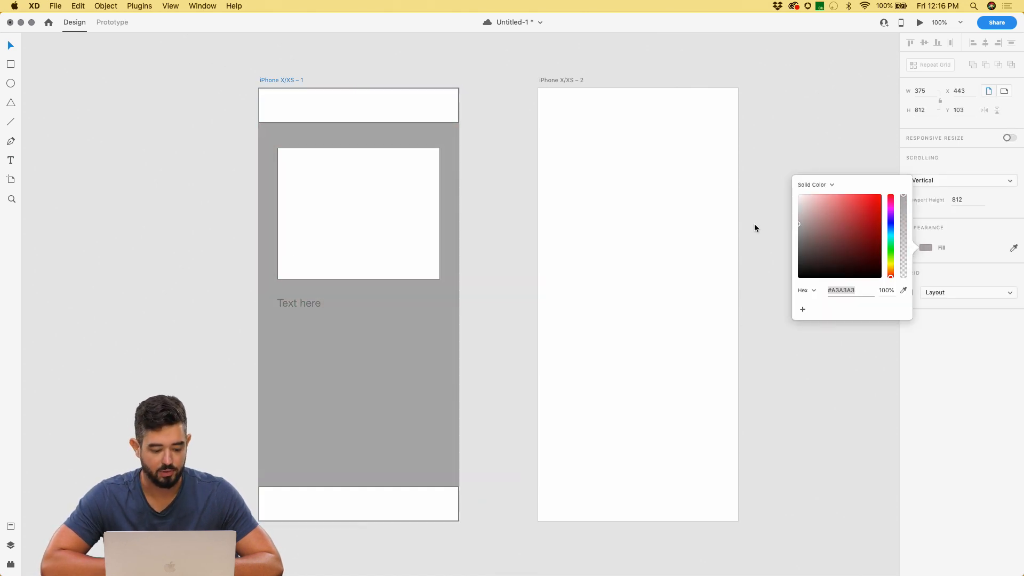
- Set the fill colour of the "Text here" text to white, #FFFFFF
left_click(278, 302)
left_click(928, 345)
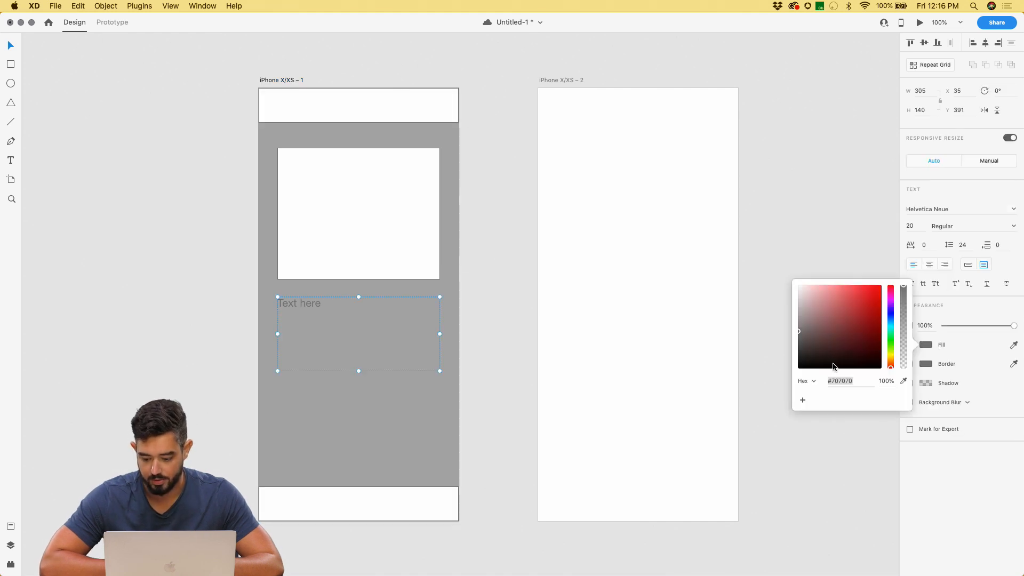
left_click_drag(810, 299, 756, 248)
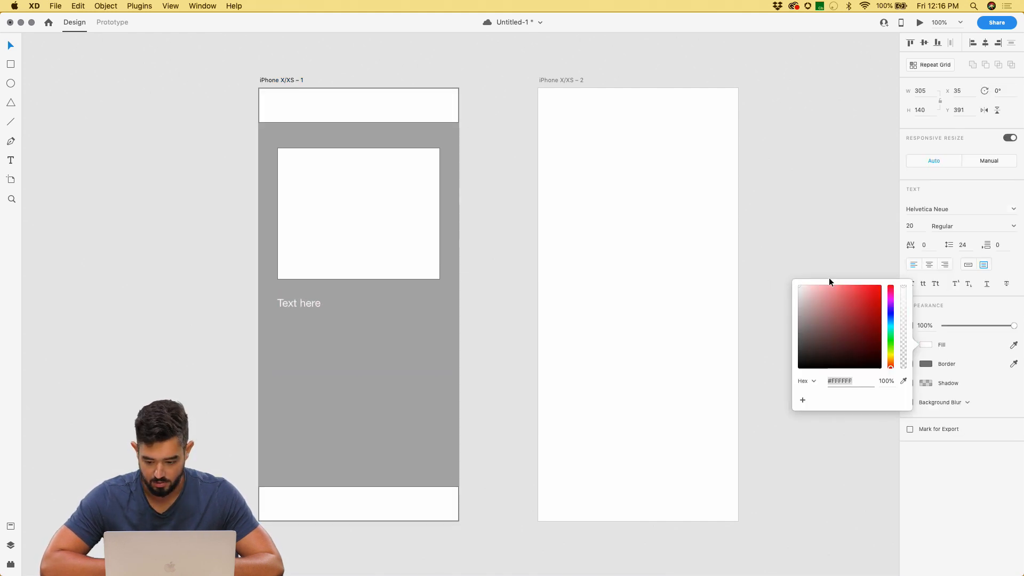
left_click(401, 135)
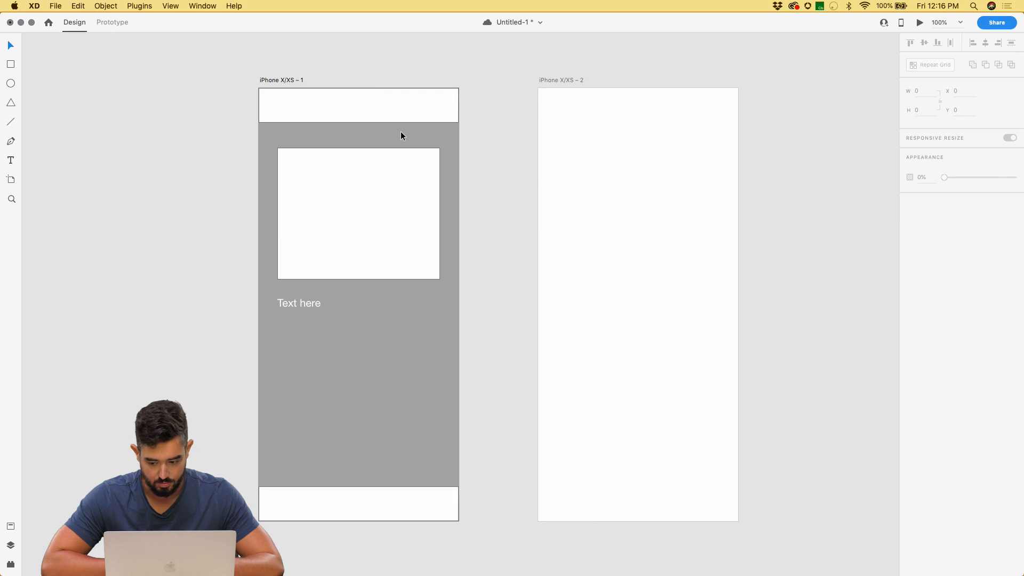
- Lighten the first artboard's background fill to light grey #DDDDDD
left_click(417, 137)
left_click(925, 247)
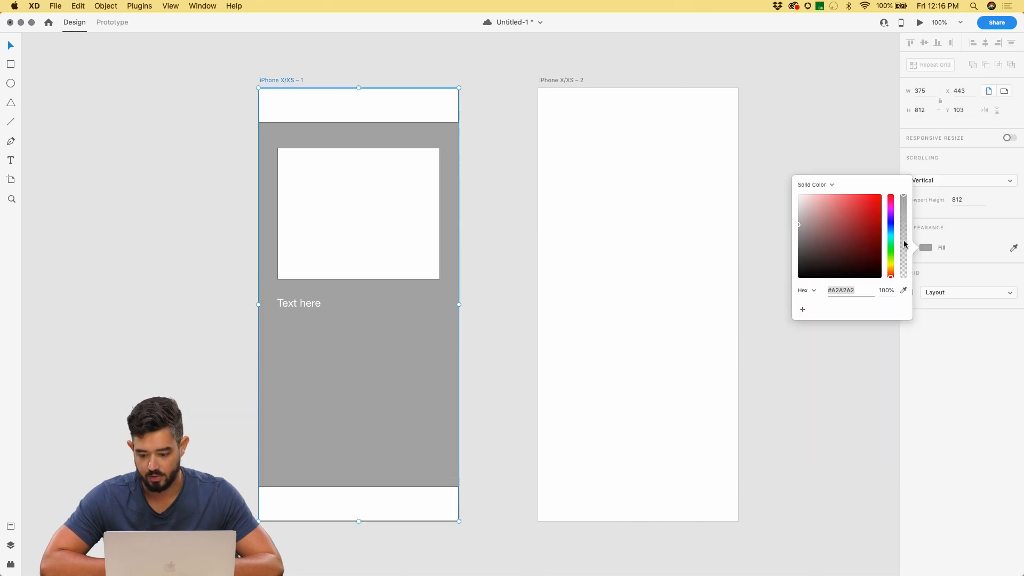
left_click(797, 207)
- Remove the borders from the large rectangle and from the header and footer bars
left_click(353, 213)
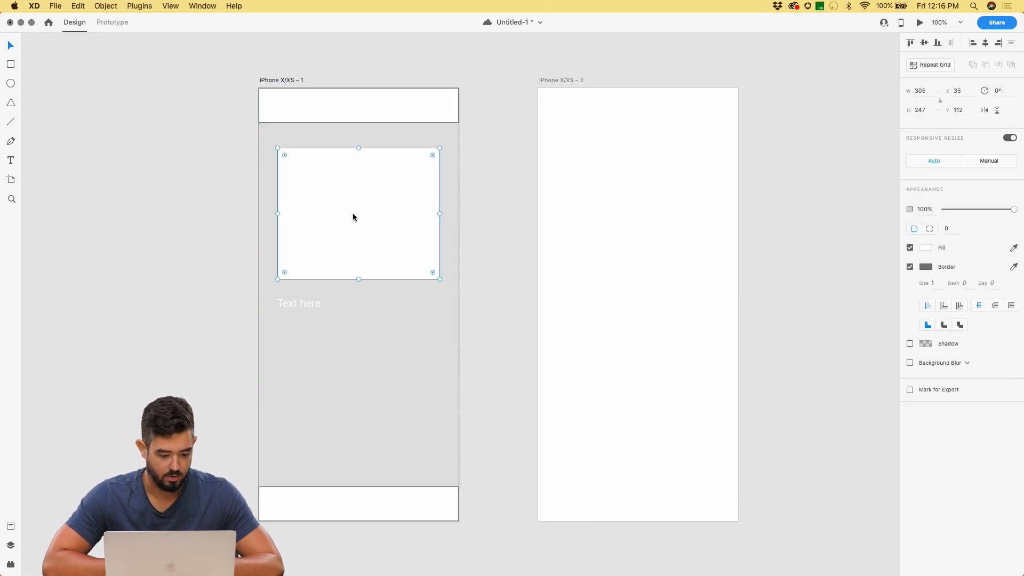
left_click(356, 125)
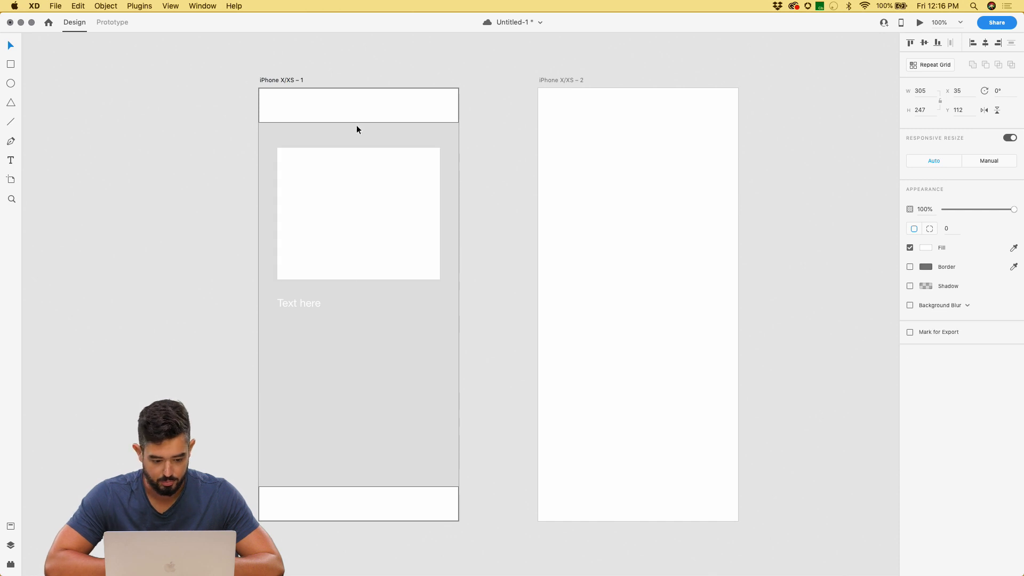
left_click(359, 119)
left_click(351, 505, "shift")
scroll(351, 506, "left", 3)
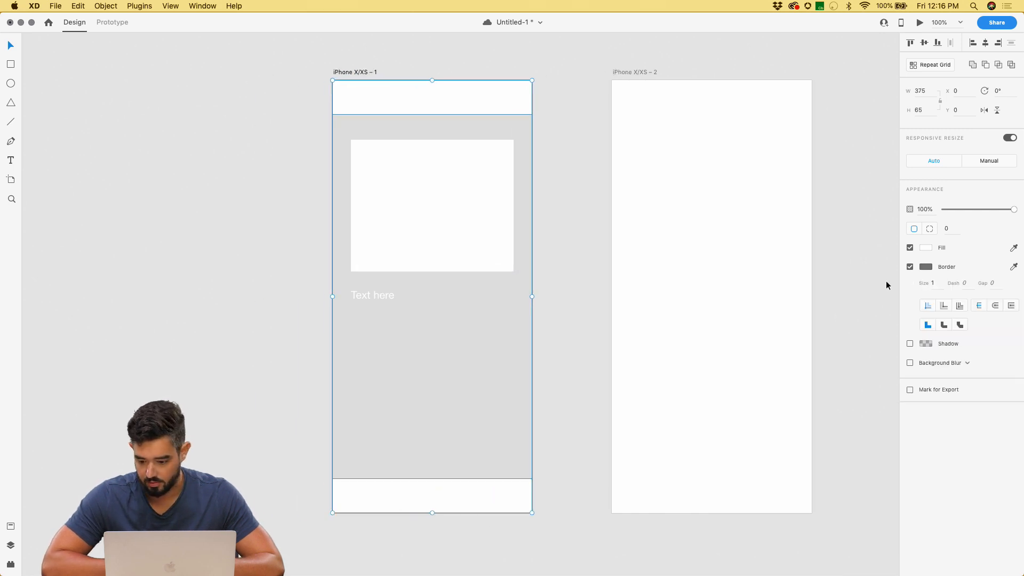
left_click(909, 267)
scroll(530, 224, "left", 3)
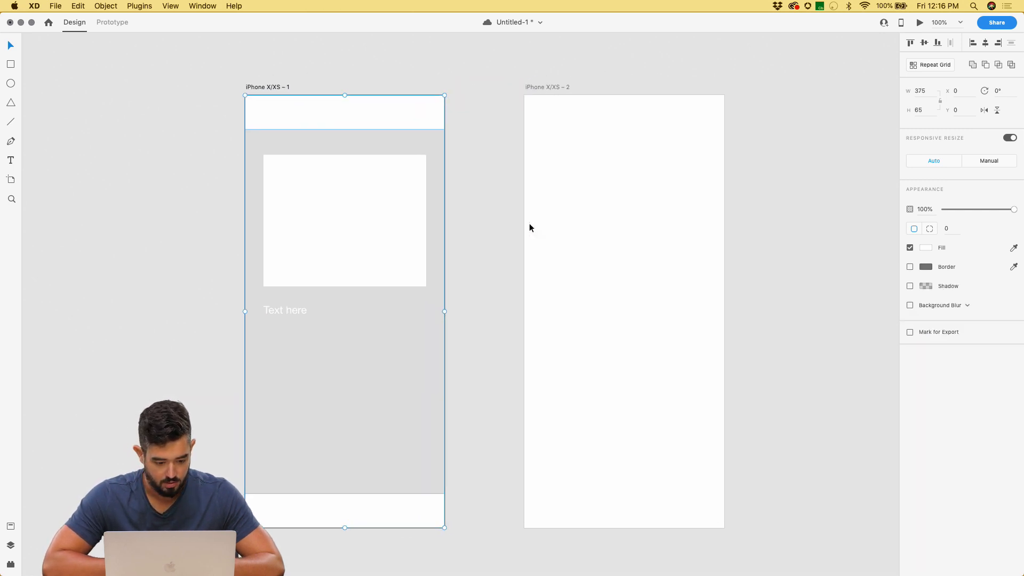
left_click(467, 109)
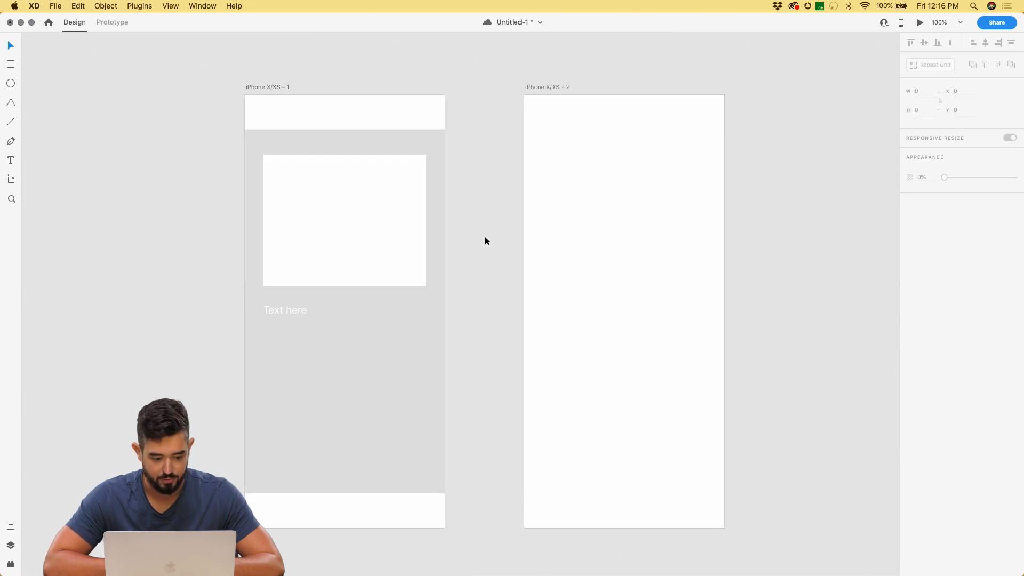
- Set the first artboard's background fill to dark grey #3B3B3B
left_click(347, 354)
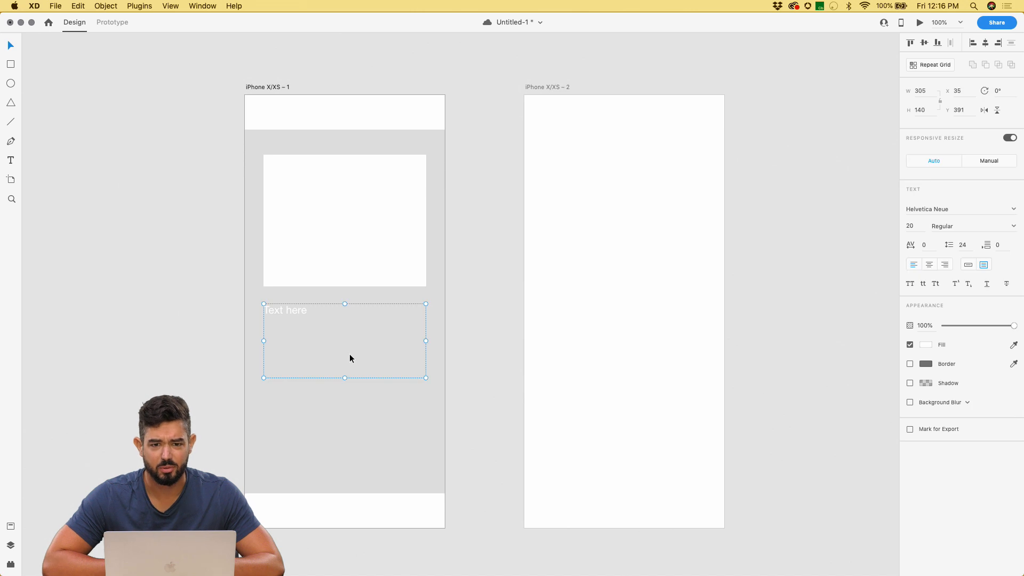
left_click(350, 399)
left_click(350, 399)
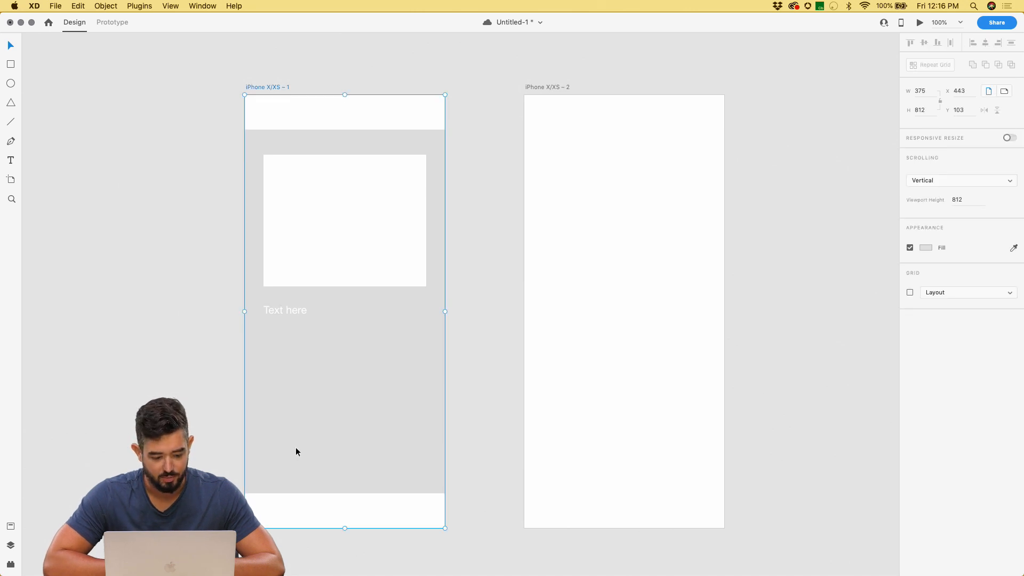
left_click(923, 248)
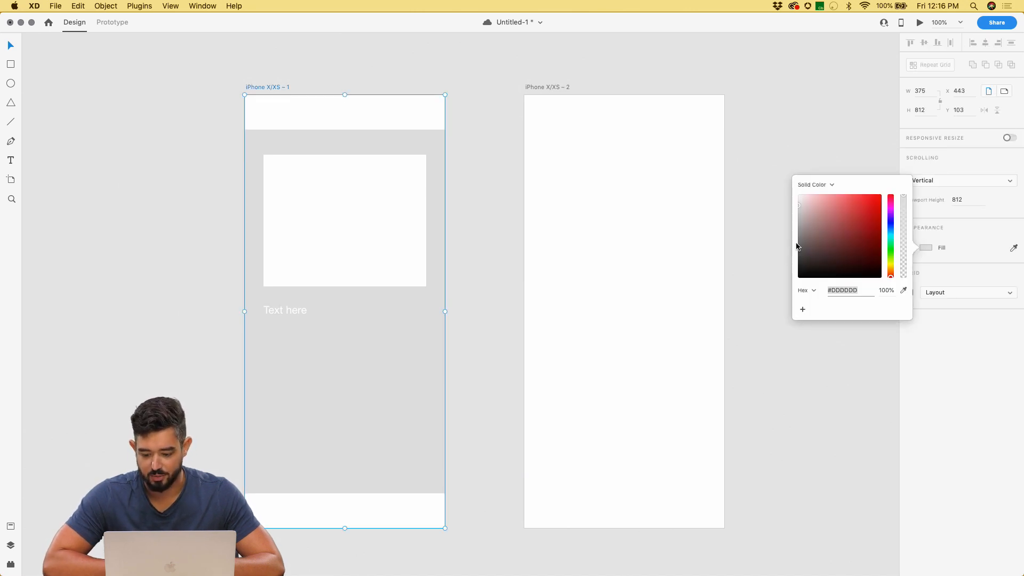
left_click_drag(805, 267, 785, 257)
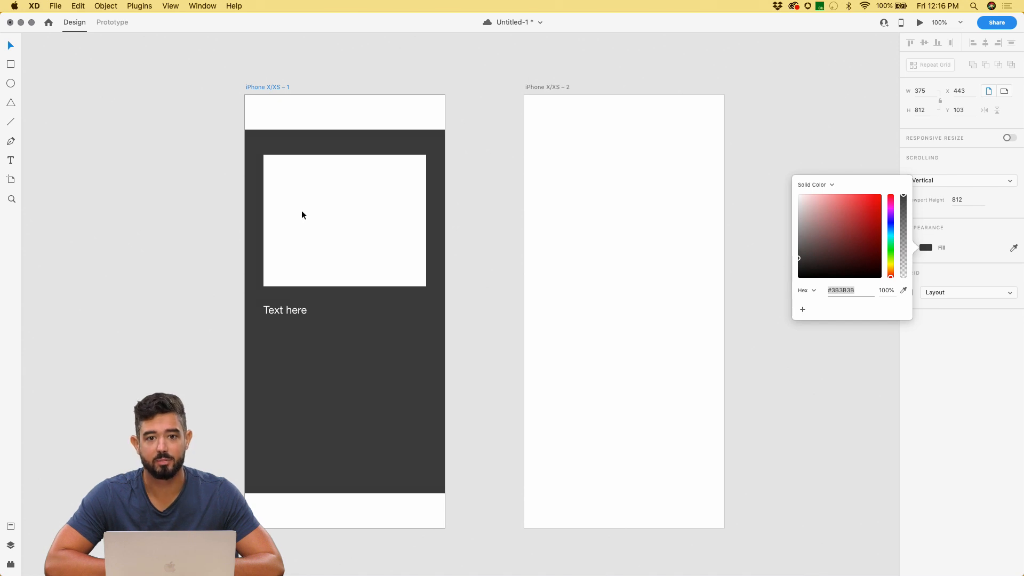
- Fill the header bar with the orange sampled from the desktop background, shifting the window down to expose it and restoring its position
left_click(271, 126)
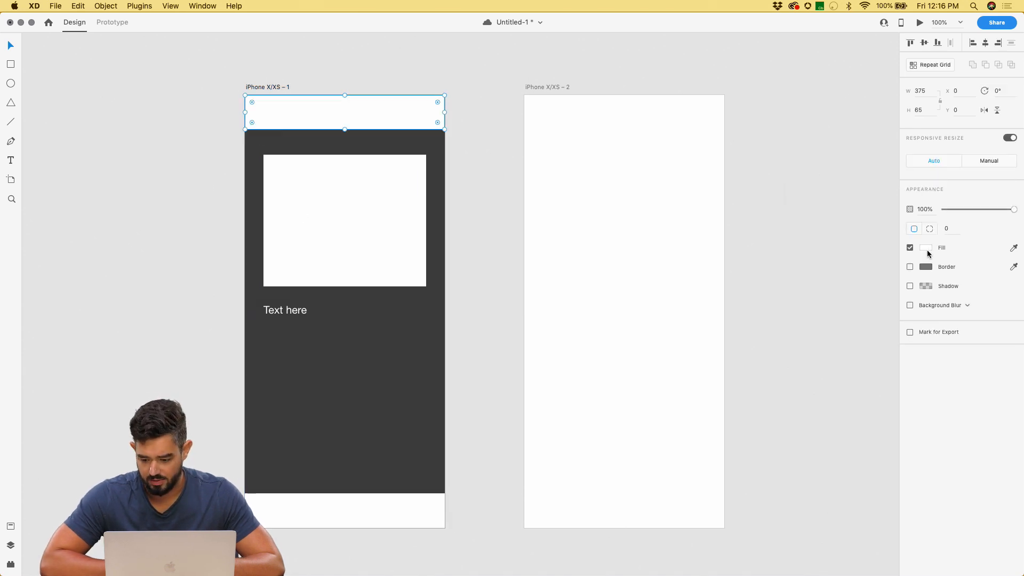
left_click(926, 249)
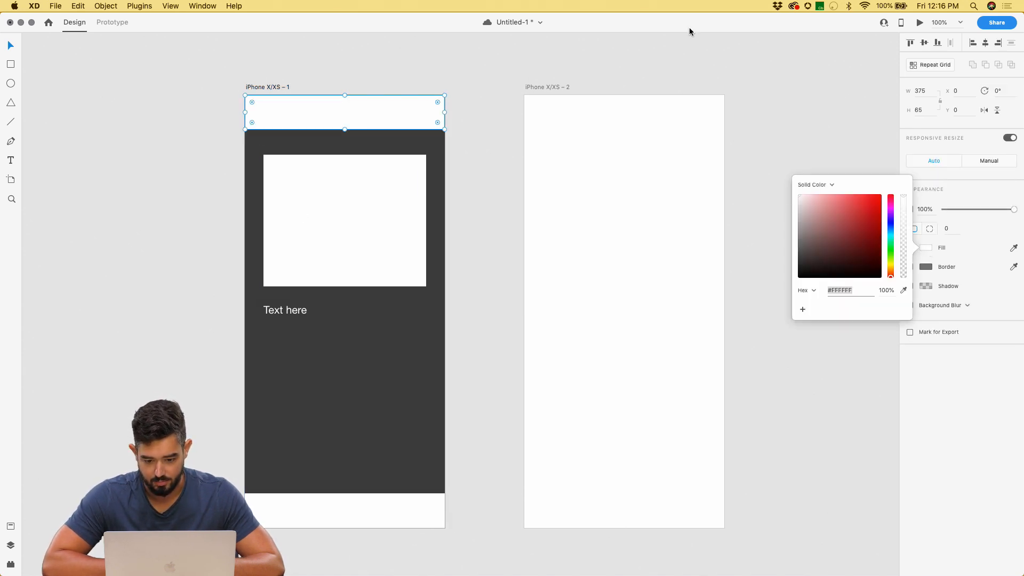
left_click_drag(689, 29, 689, 79)
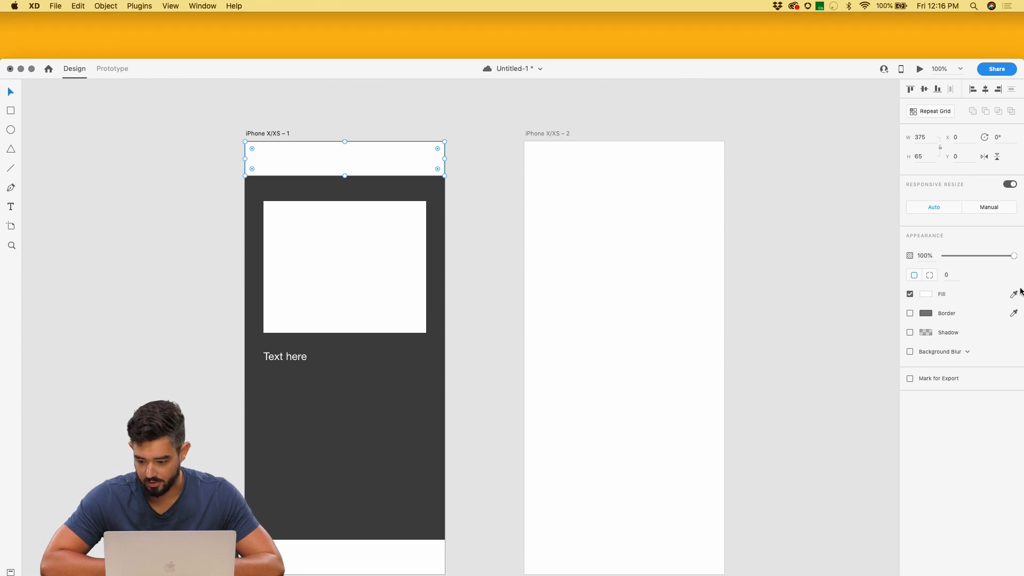
left_click(1013, 294)
left_click(740, 45)
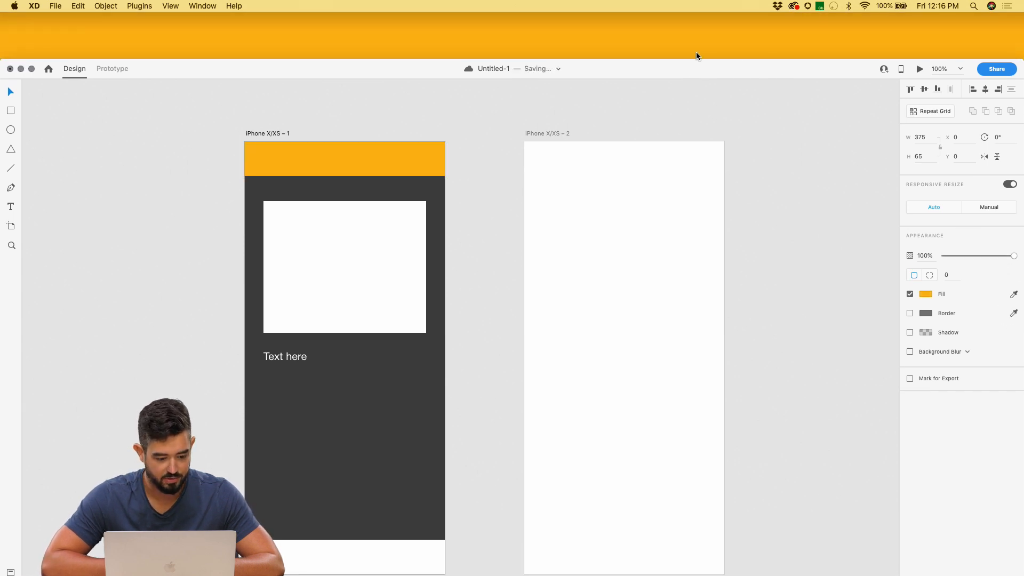
left_click_drag(329, 73, 329, 27)
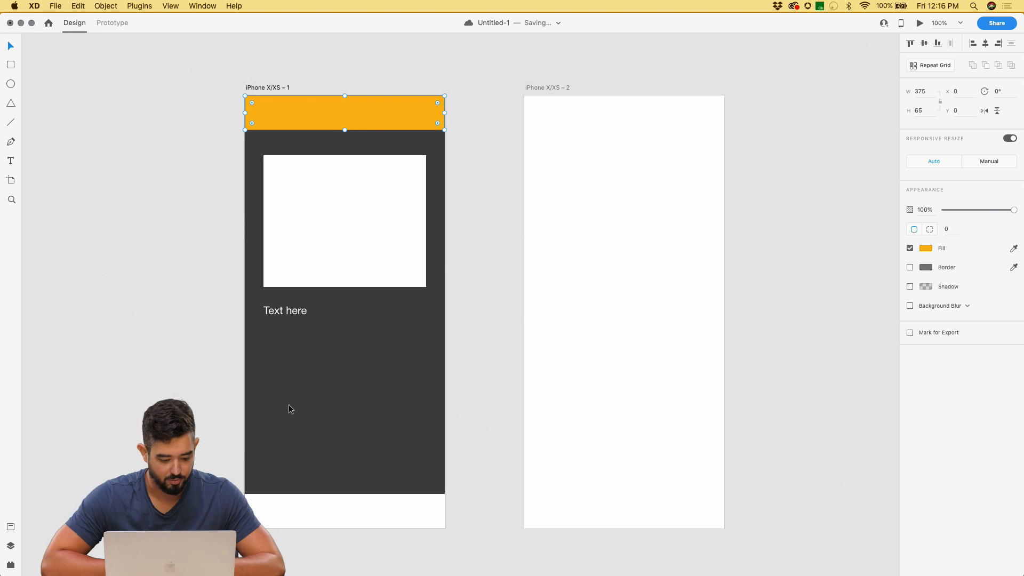
left_click(201, 343)
- Copy the header bar's appearance onto the footer bar and save the document
left_click(331, 128)
scroll(319, 512, "down", 1)
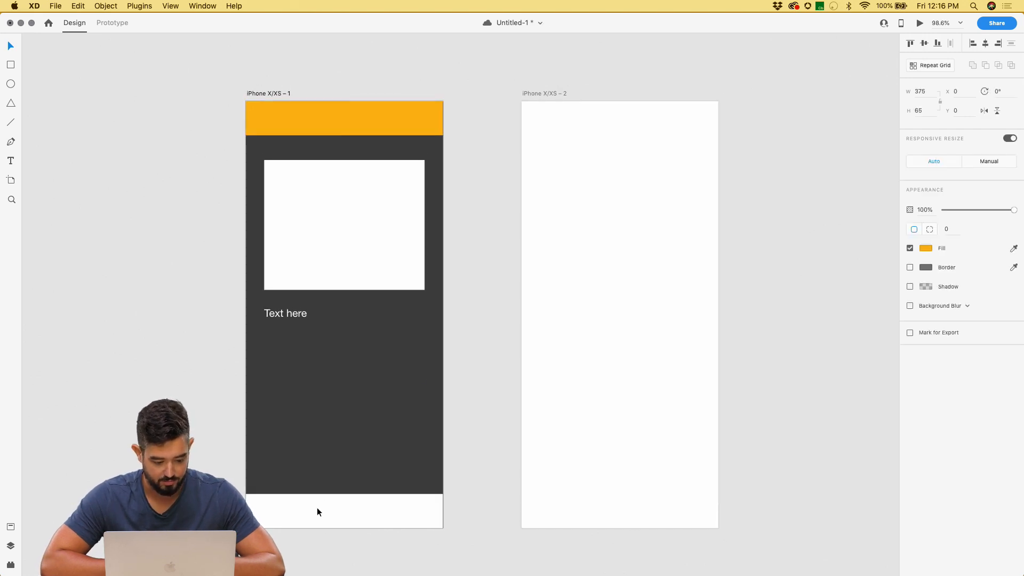
left_click(318, 510)
key("super+alt+v")
left_click(211, 459)
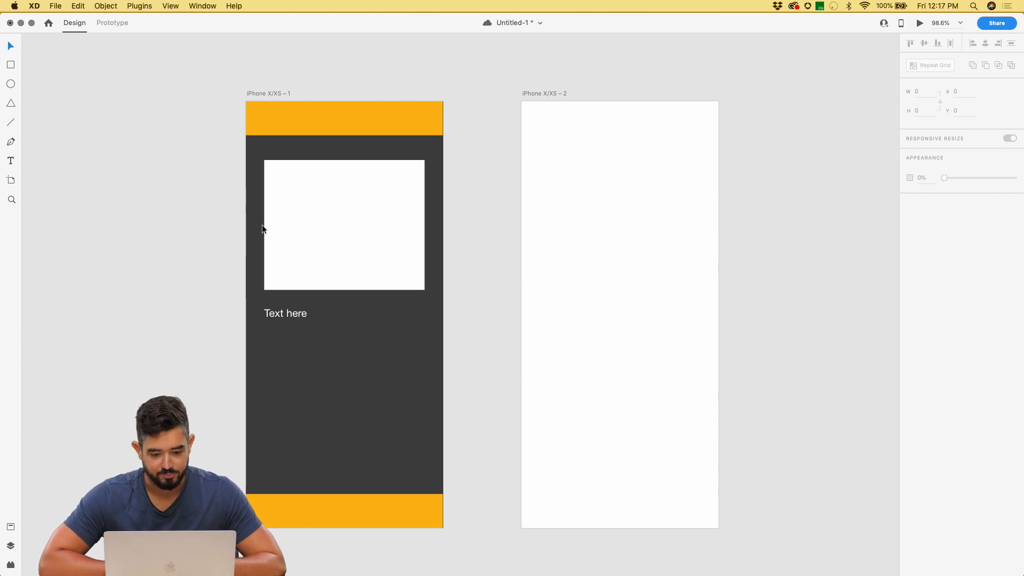
key("super+s")
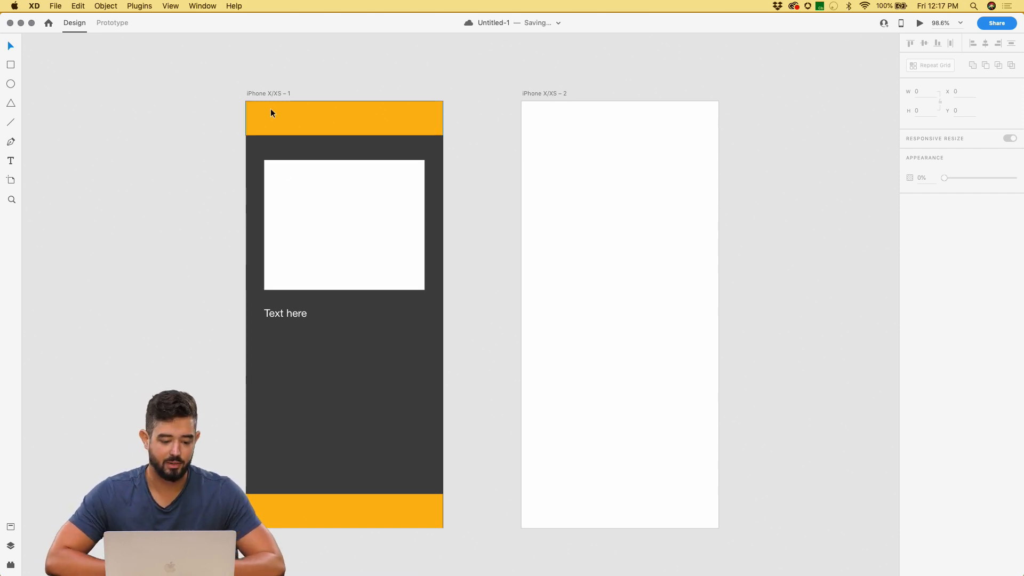
- Copy the orange header and footer bars from the first artboard to the same positions on the second artboard
left_click_drag(212, 88, 462, 538)
key("super+c")
left_click(569, 489)
key("super+v")
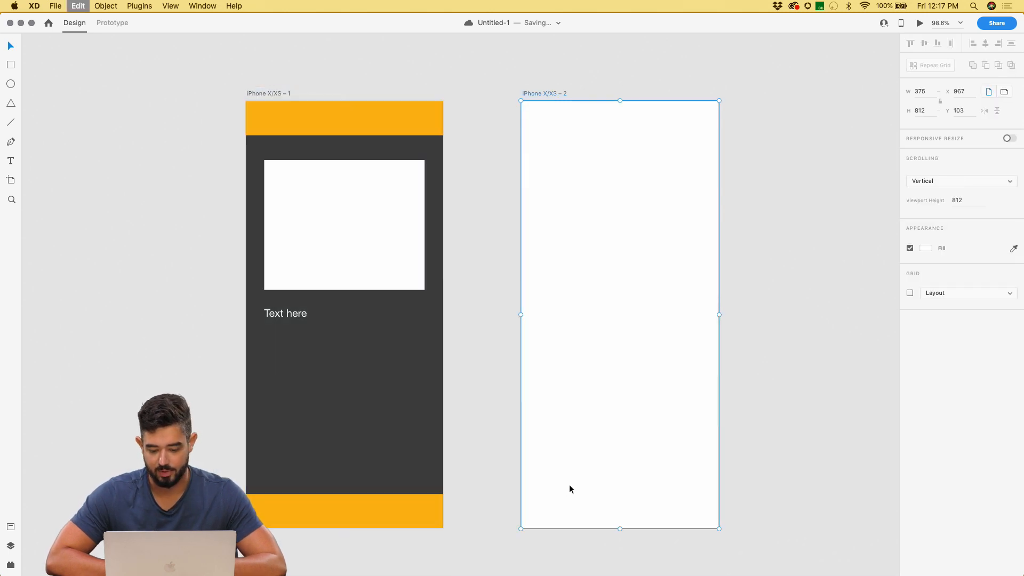
key("super+z")
key("super+shift+z")
key("Delete")
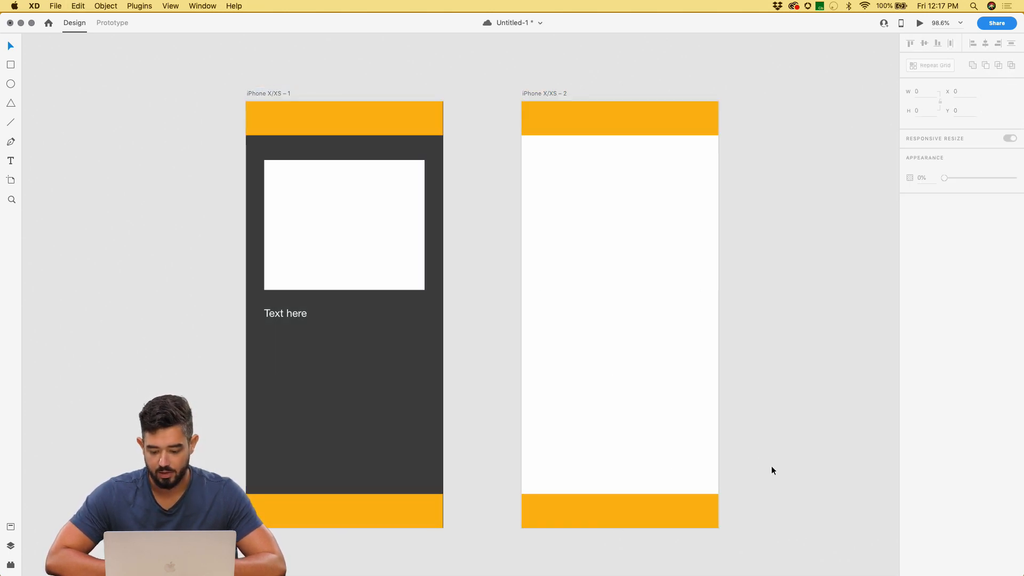
- Fill the second artboard's background with the orange #FDAF13 sampled from its header, then darken the fill to brown
left_click(642, 421)
left_click(925, 249)
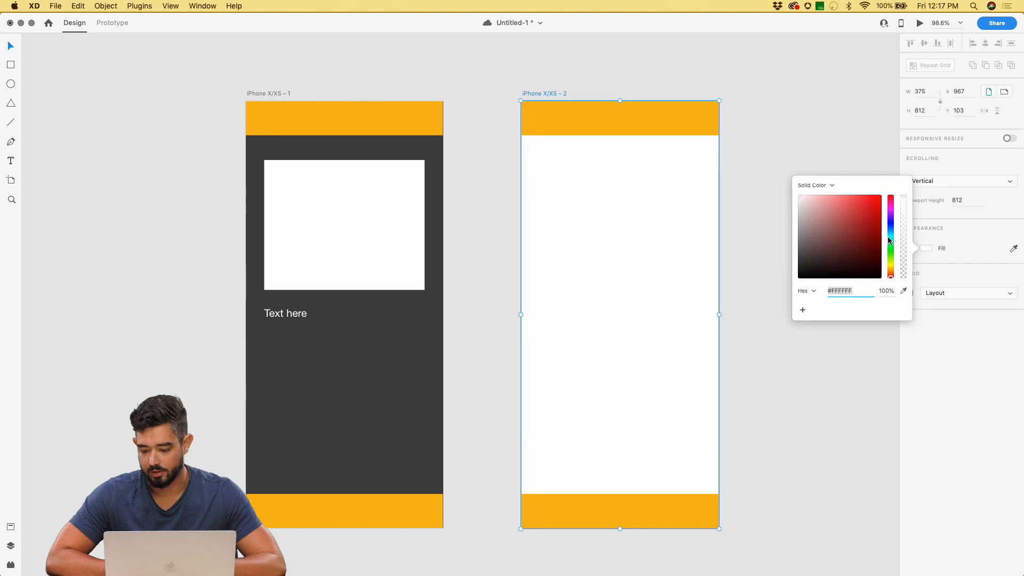
left_click(1014, 248)
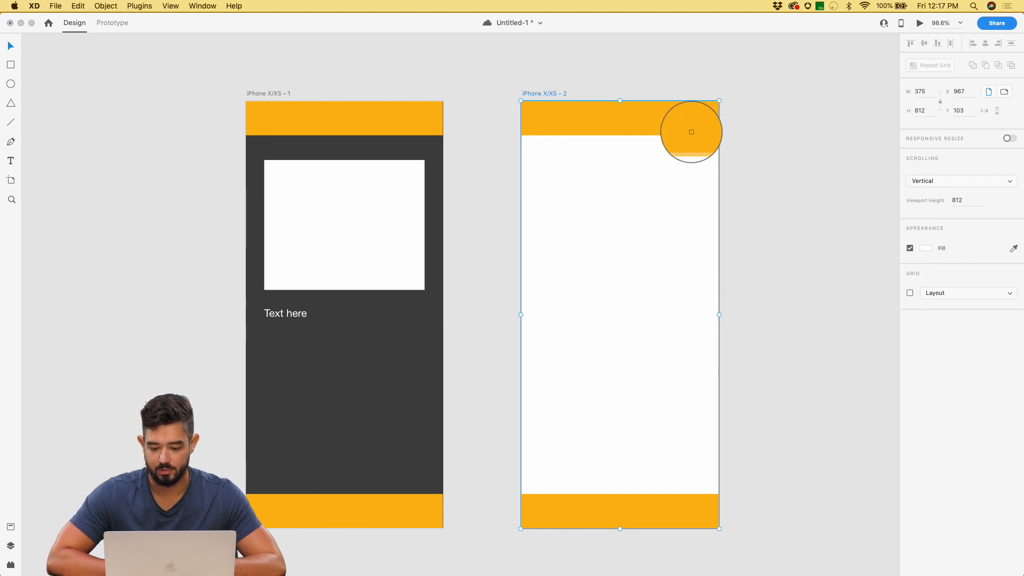
left_click(690, 129)
left_click(926, 249)
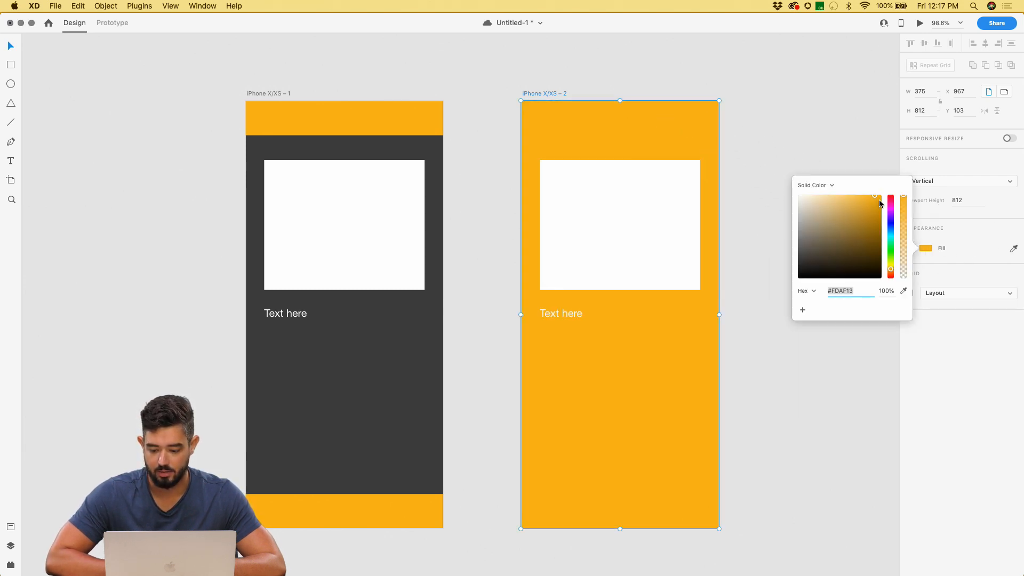
left_click_drag(881, 203, 876, 233)
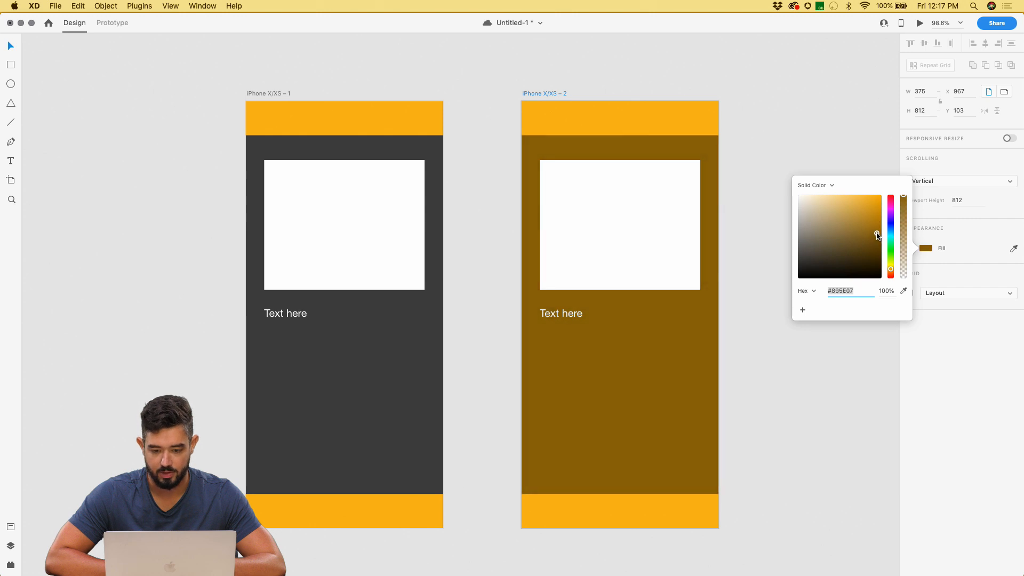
left_click(734, 135)
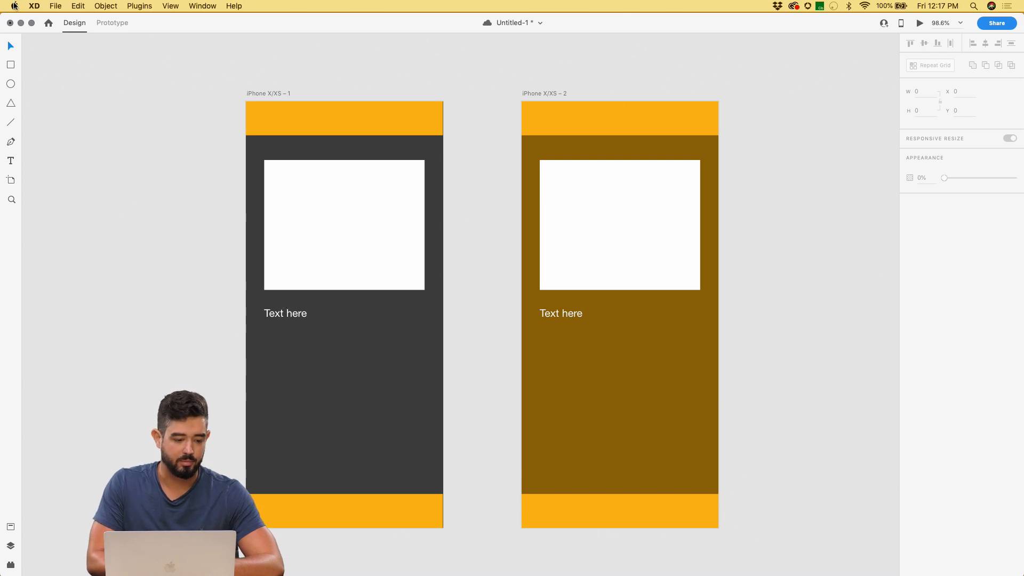
- Draw a small circle in the first artboard's footer and repeat it into an evenly spaced row of five circles
left_click(11, 90)
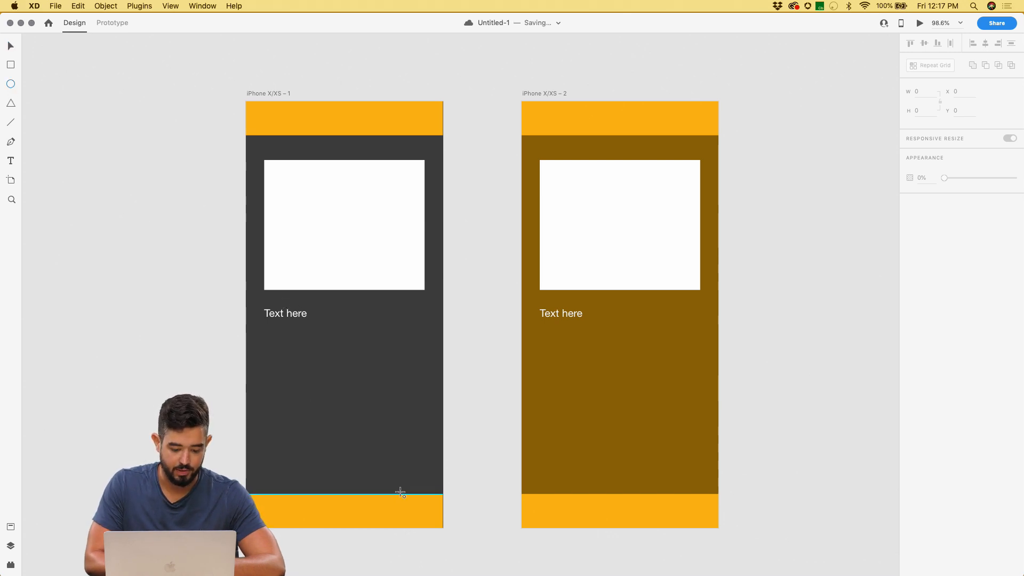
mouse_move(390, 502)
left_mouse_down()
mouse_move(408, 521)
mouse_move(274, 507)
mouse_move(421, 525)
mouse_move(408, 516)
left_mouse_up()
key("v")
key("super+r")
left_click(390, 549)
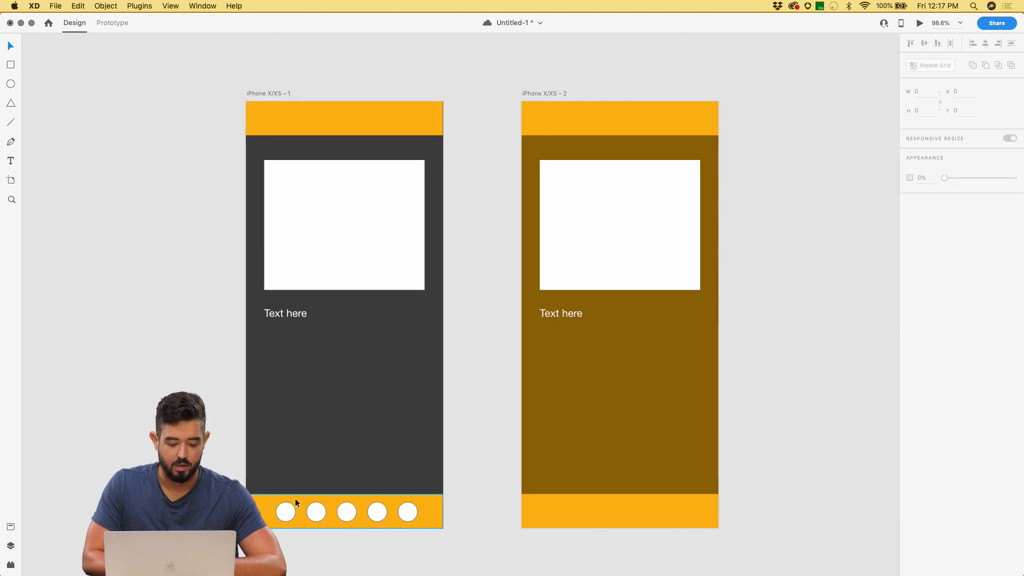
- Create a tap interaction in Prototype mode linking the first footer circle to the iPhone X/XS – 2 artboard
left_click(113, 23)
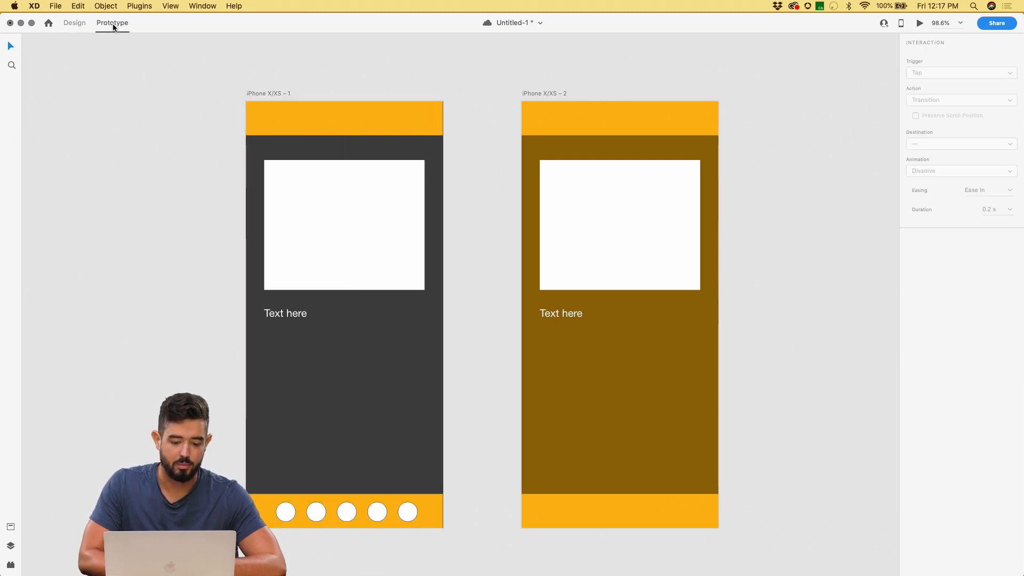
double_click(287, 510)
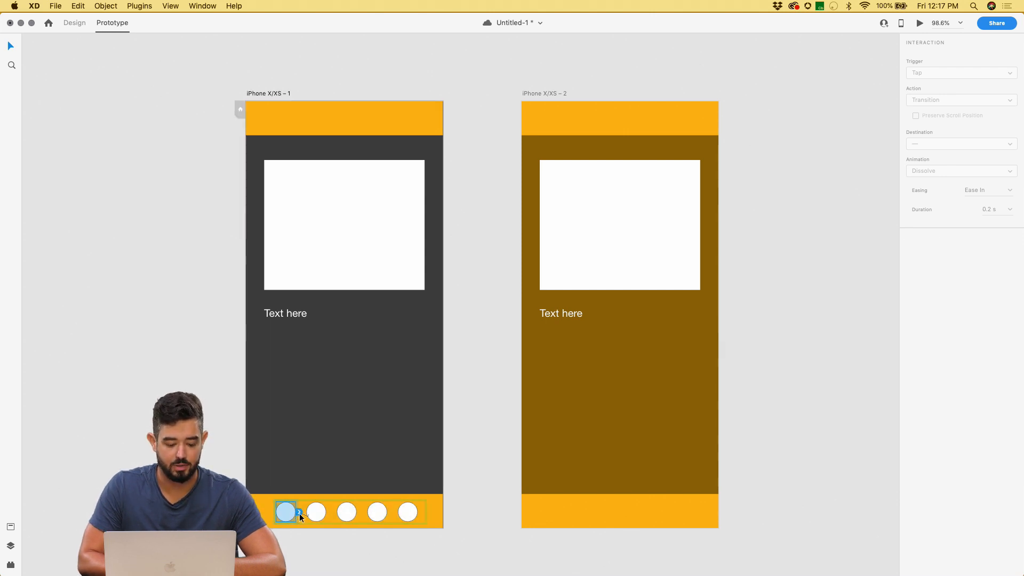
left_click_drag(297, 512, 630, 297)
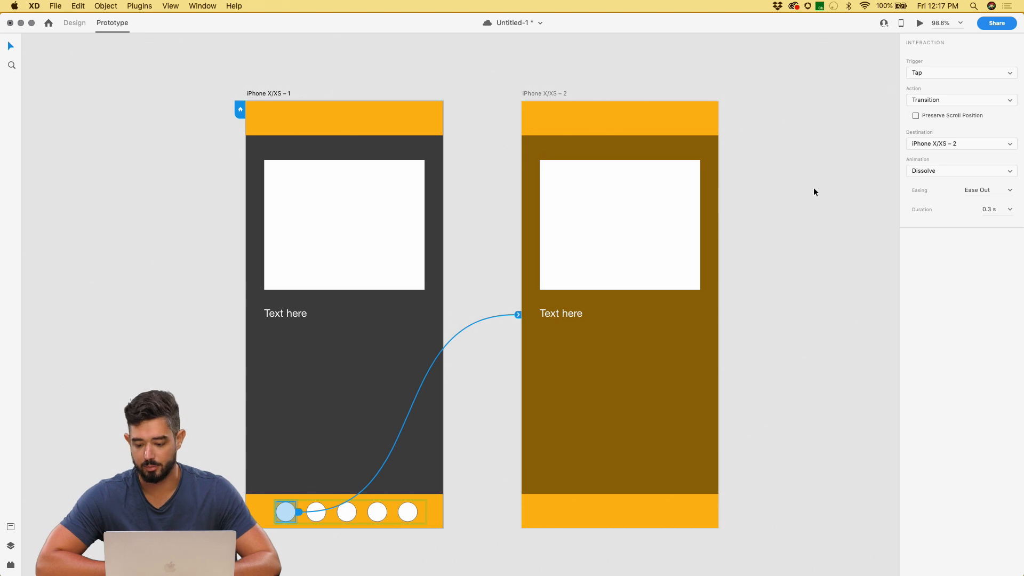
- Set the transition's animation to Slide Left and its duration to 5 s
left_click(912, 171)
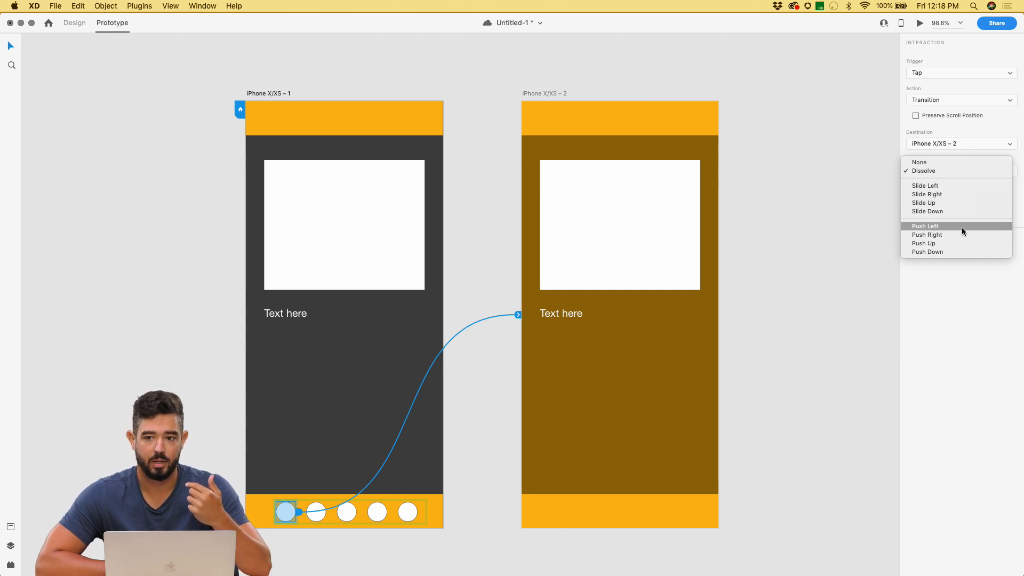
left_click(971, 186)
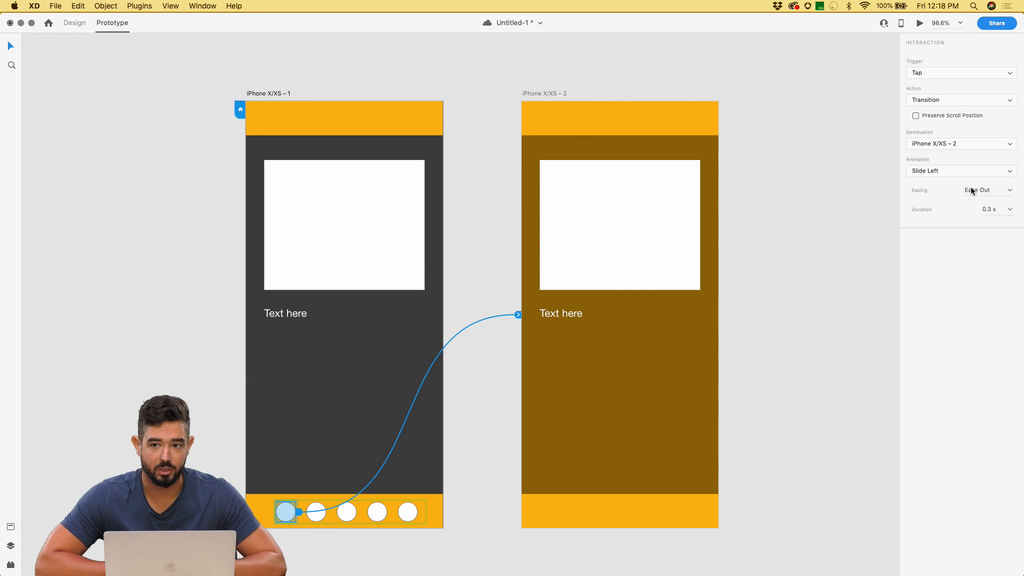
left_click(997, 213)
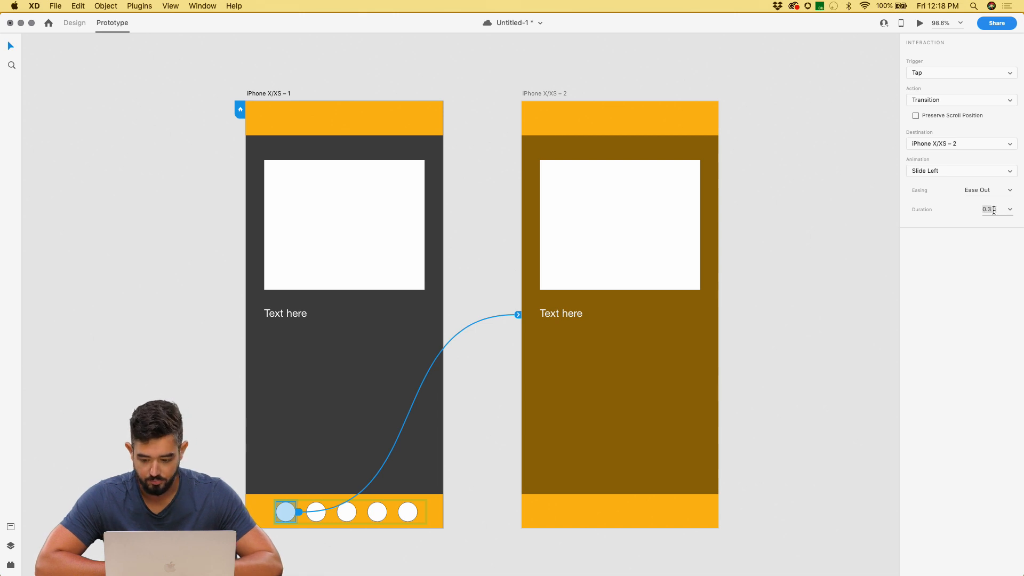
type("5")
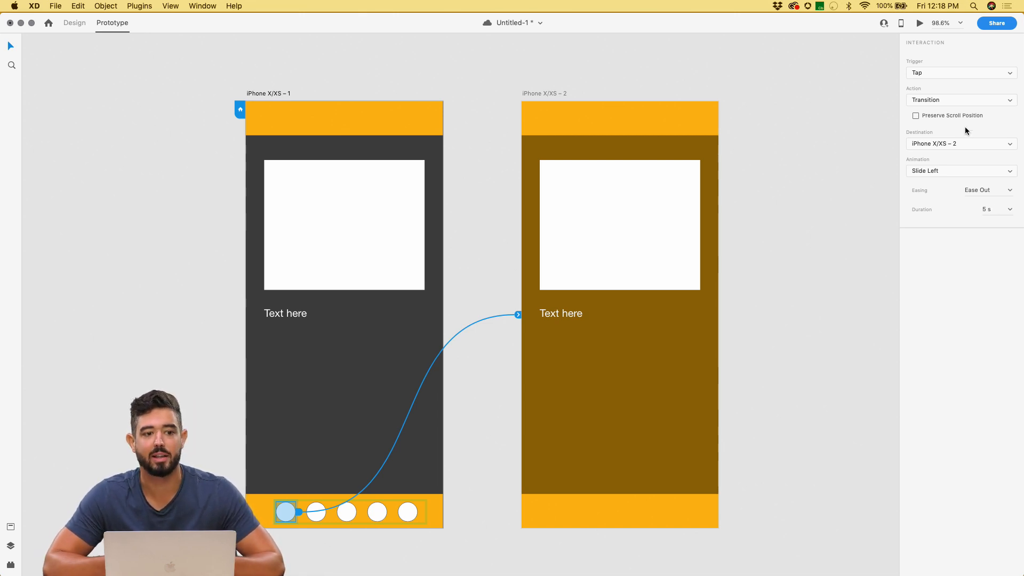
- Play the Slide Left transition in the prototype preview by triggering the first footer circle, and close the preview
left_click(920, 23)
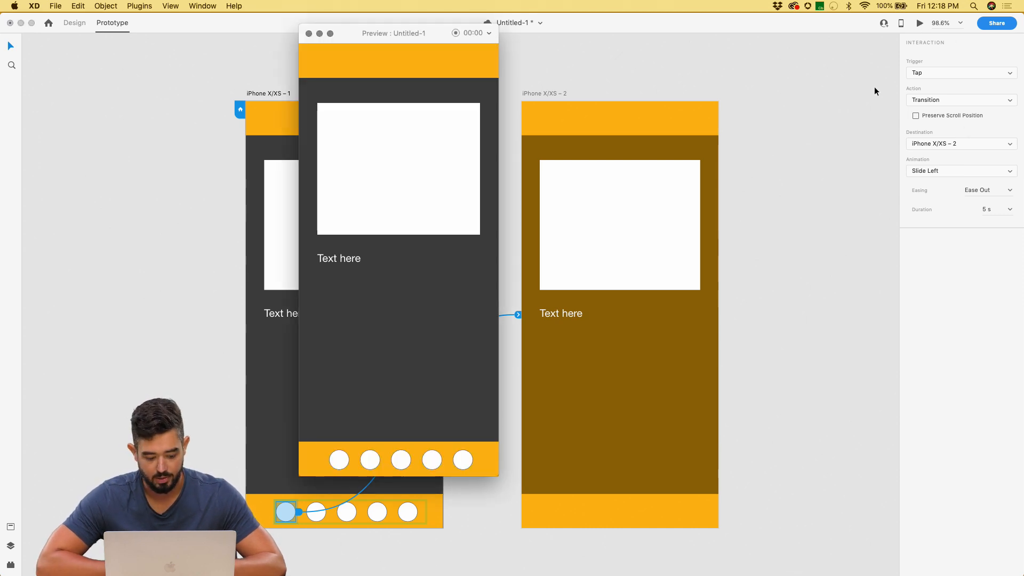
left_click(338, 457)
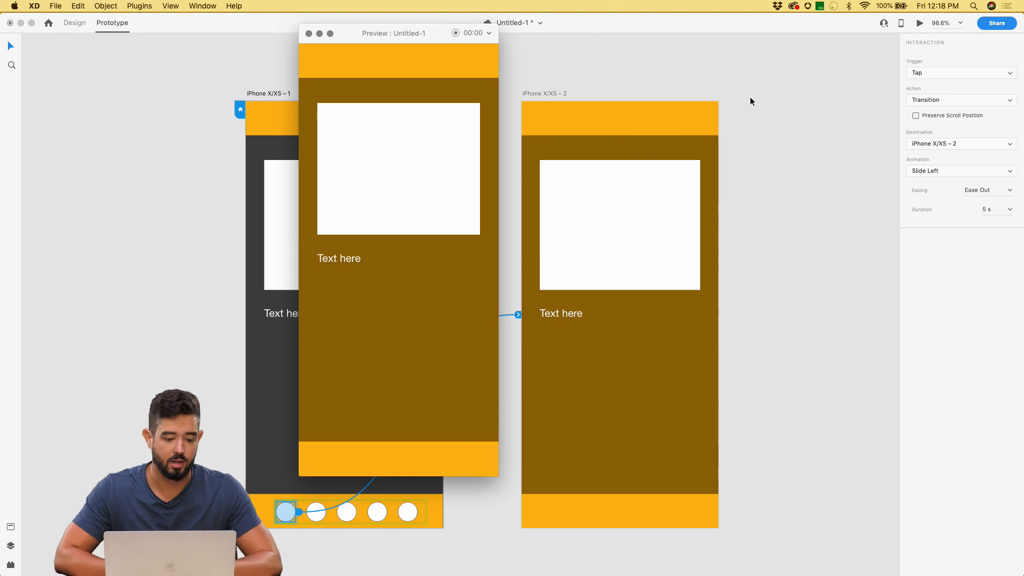
left_click(308, 33)
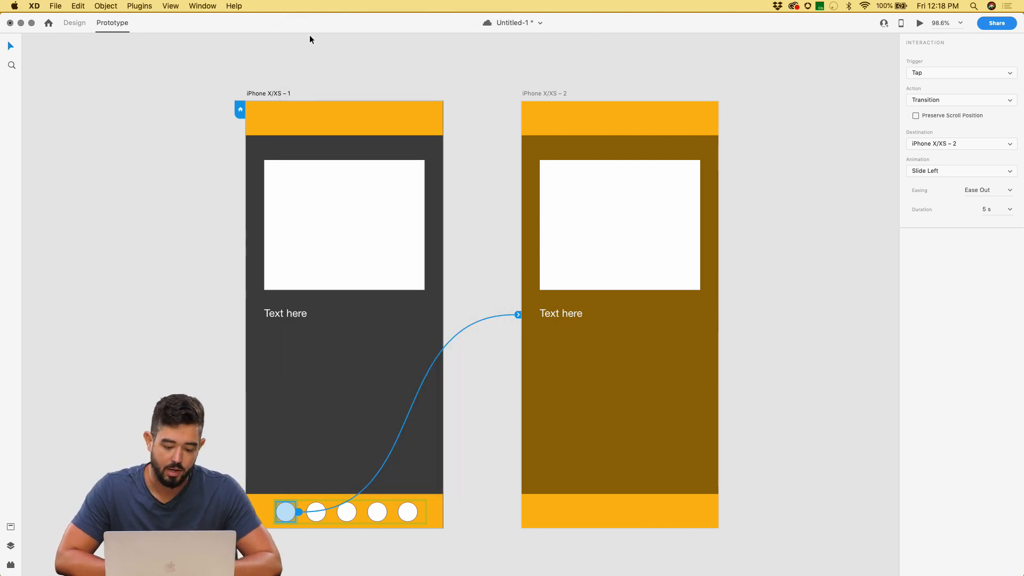
- Change the transition's animation to Push Left, play it in the preview, and return the preview to the first screen
left_click(946, 170)
left_click(938, 212)
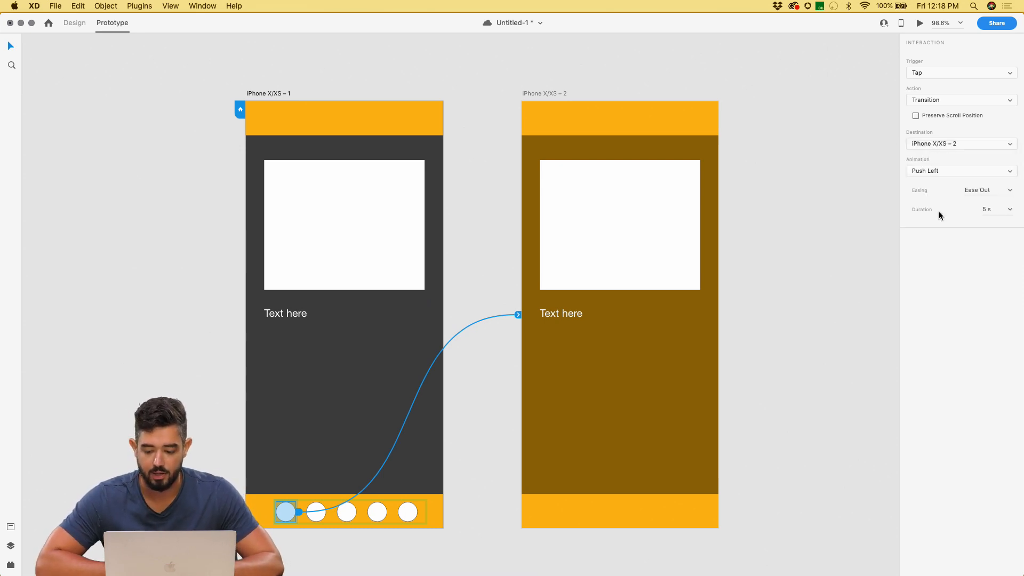
left_click(918, 23)
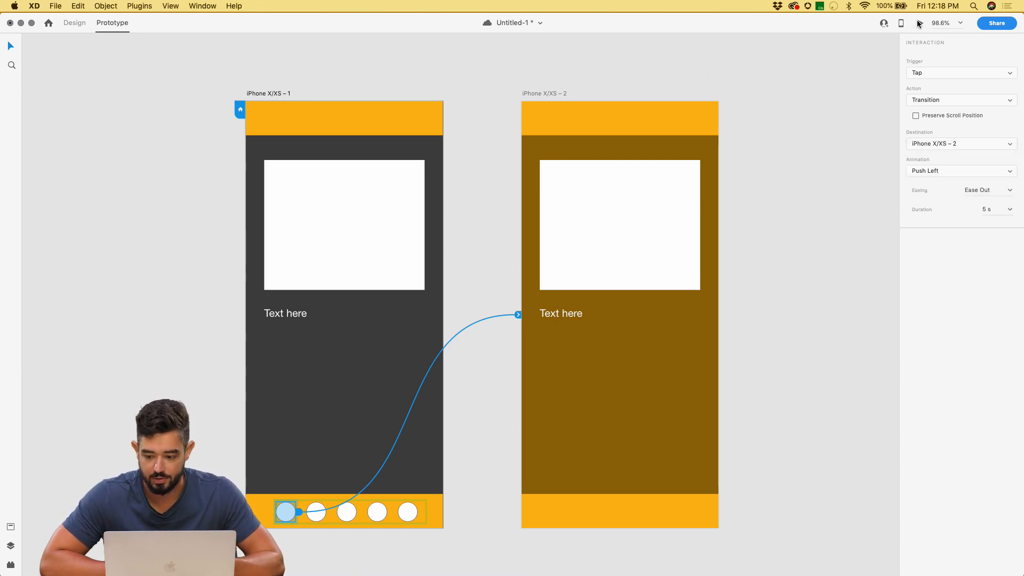
left_click(336, 457)
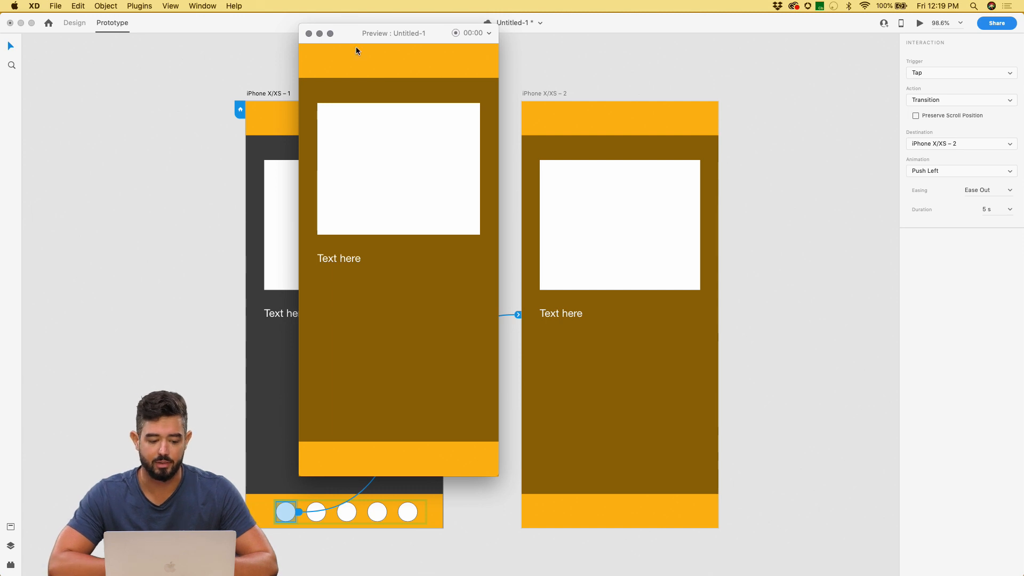
key("Left")
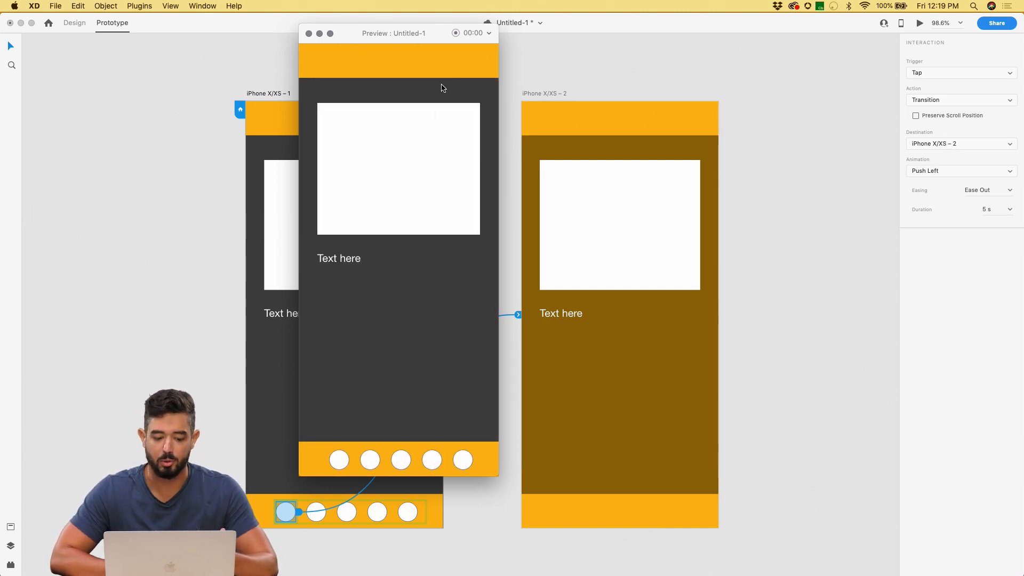
- Set the transition's animation to Slide Left, play it in the preview, and close the preview
left_click(925, 170)
left_click(942, 128)
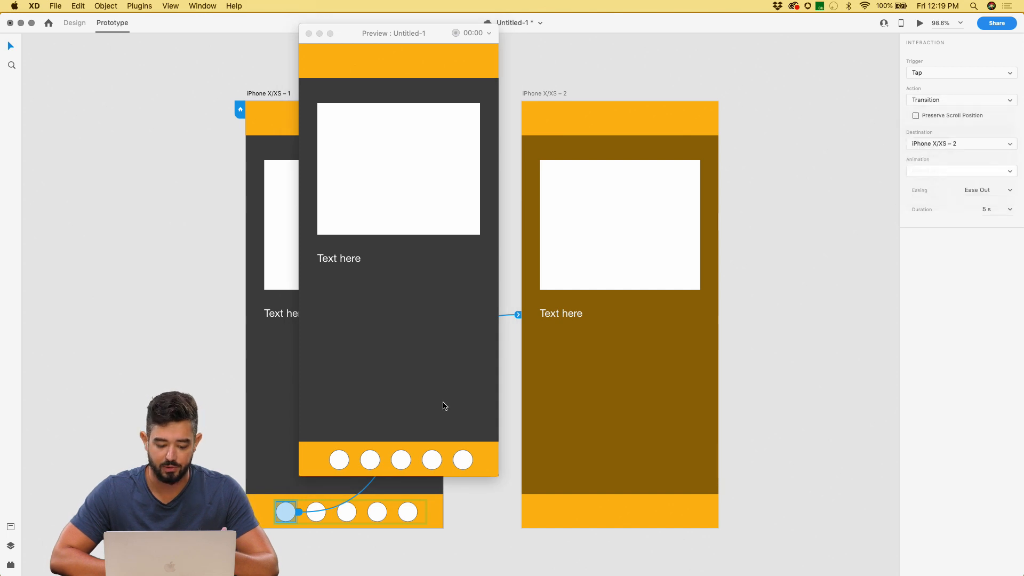
left_click(339, 460)
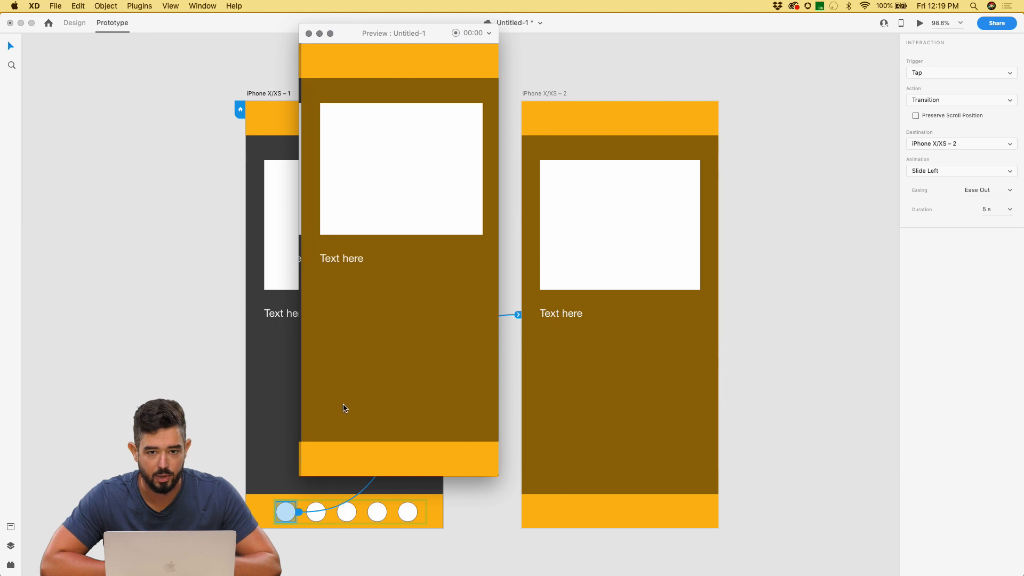
left_click(309, 33)
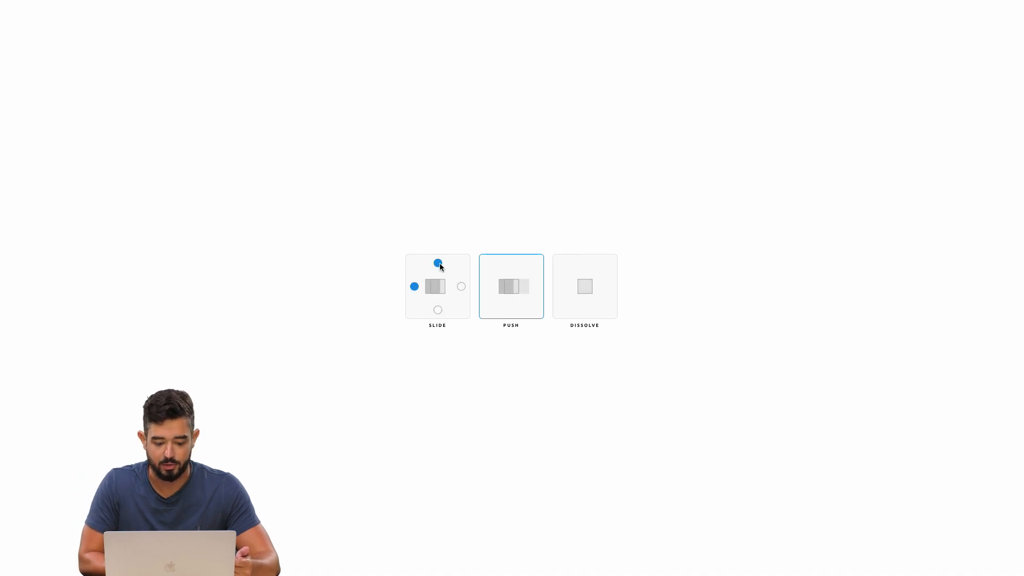
- Compare the Slide, Push and Dissolve transition demos, trying the upward and downward slide directions
left_click(438, 263)
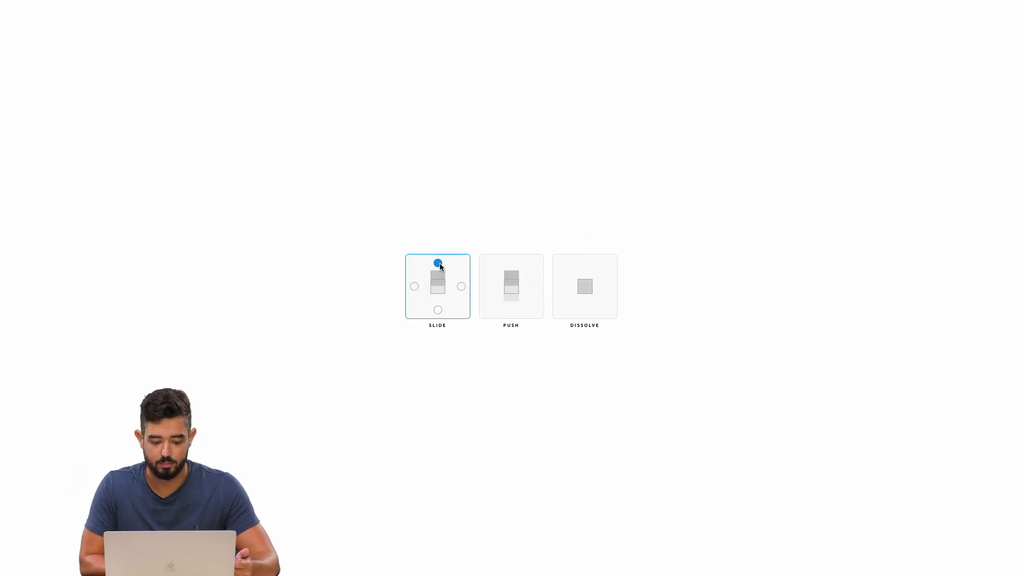
left_click(437, 310)
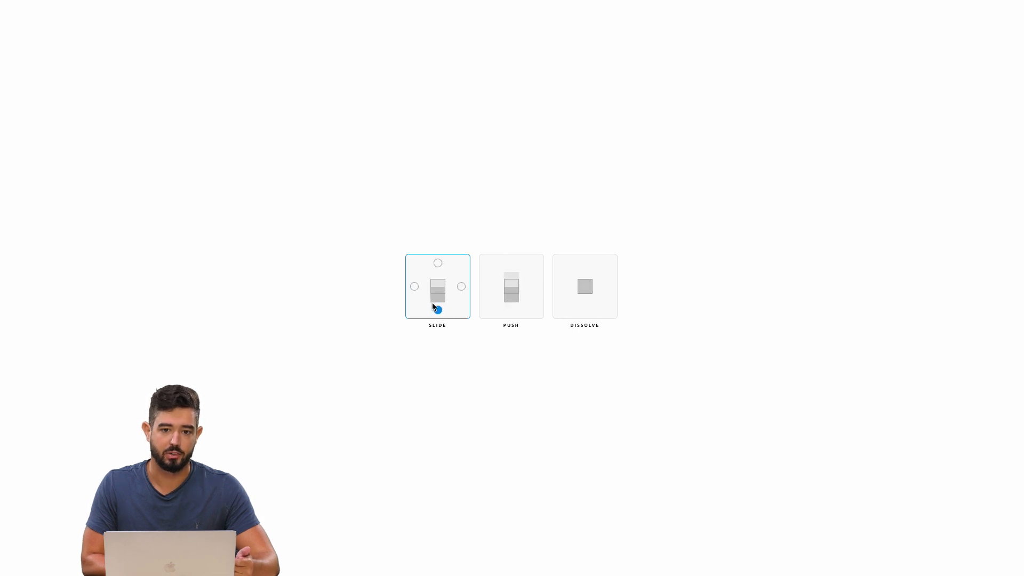
mouse_move(505, 306)
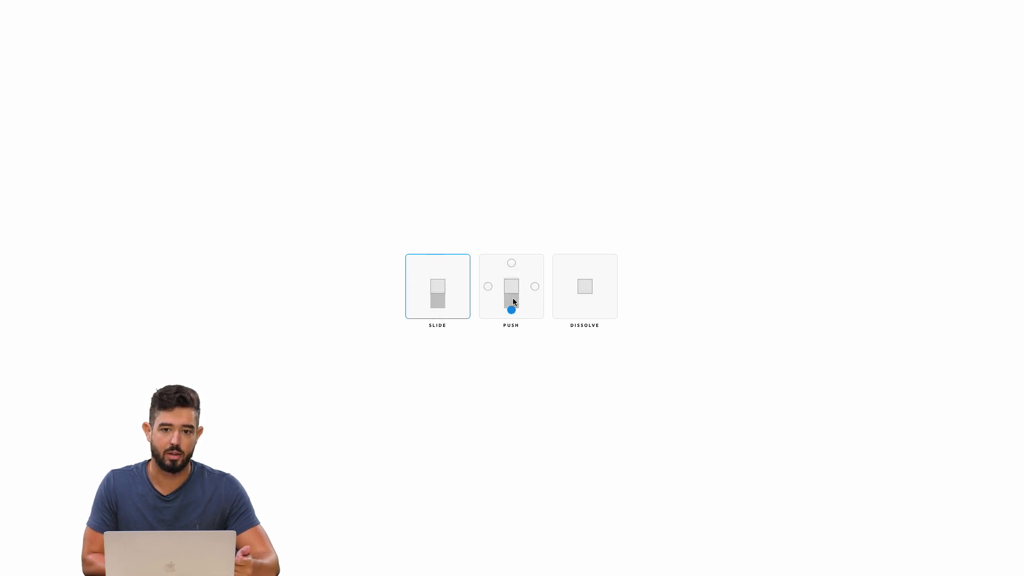
left_click(599, 303)
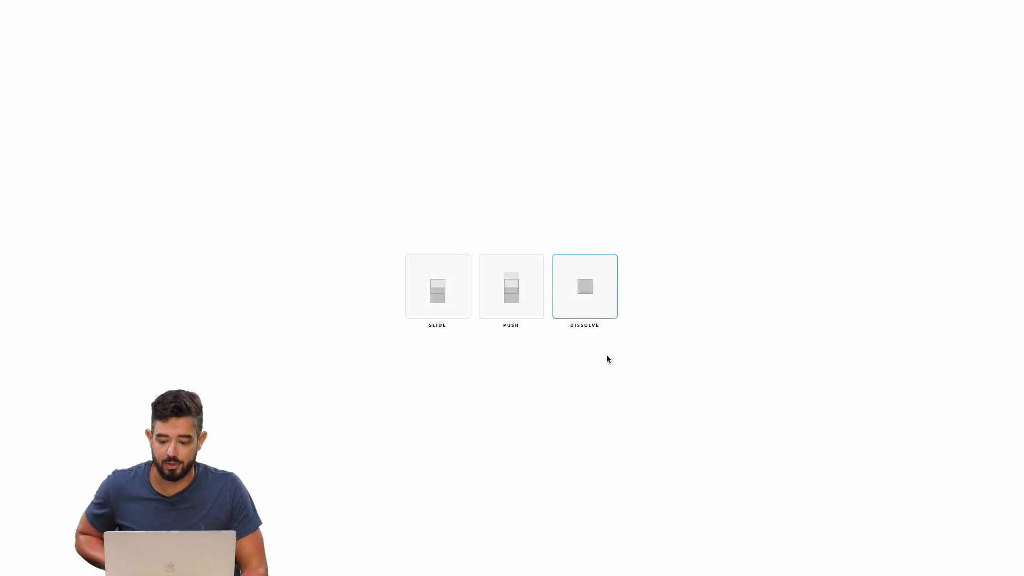
- Switch back to Adobe XD and delete both iPhone artboards to leave an empty canvas
mouse_move(552, 2)
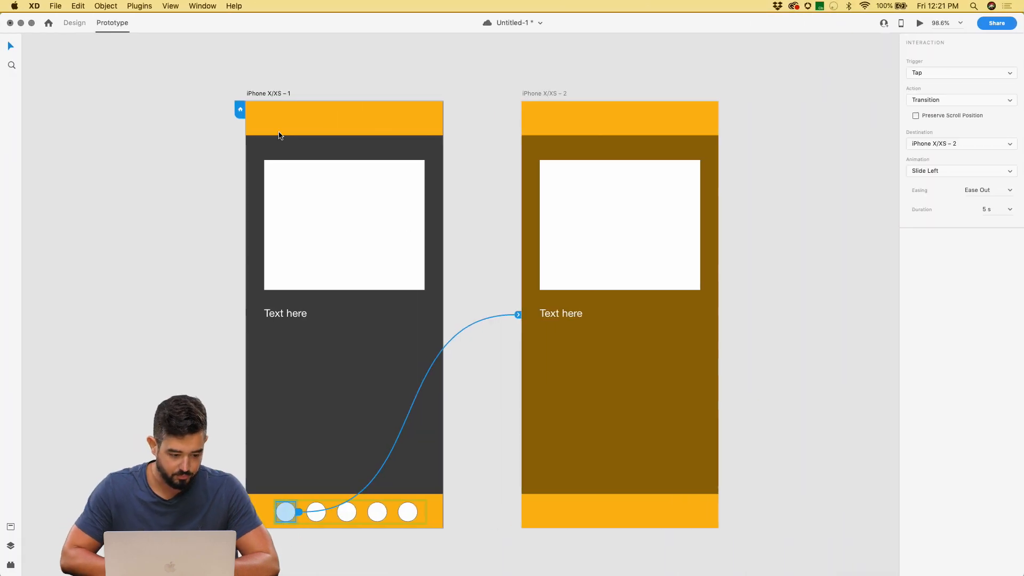
left_click_drag(138, 41, 799, 573)
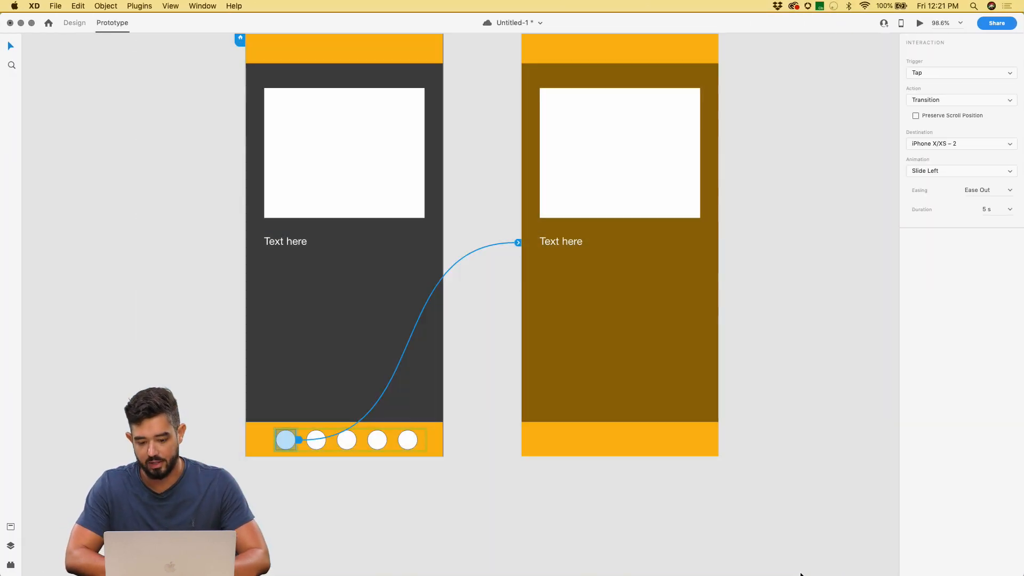
left_click(773, 485)
scroll(773, 485, "up", 2)
scroll(773, 484, "down", 3)
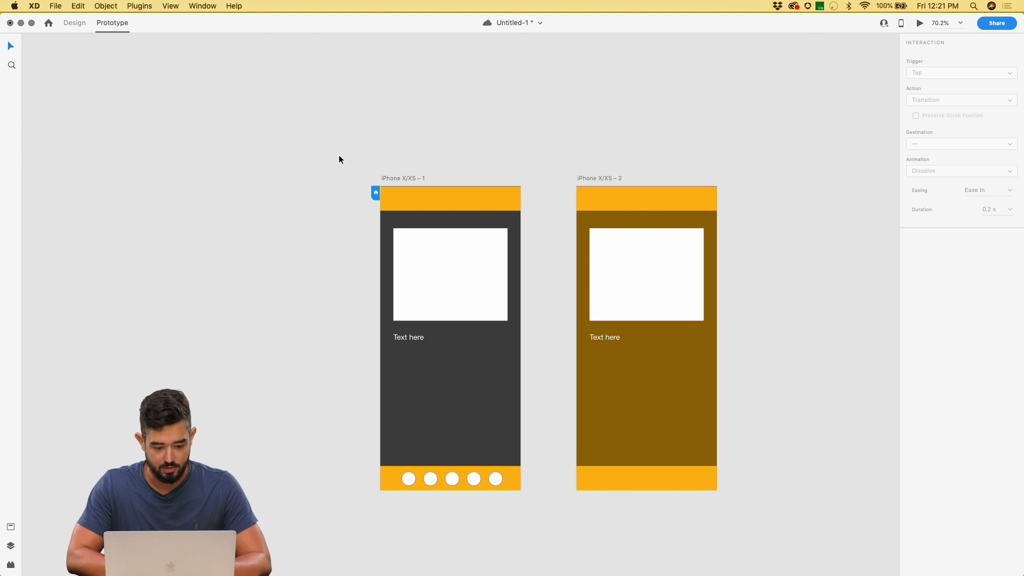
left_click_drag(339, 159, 730, 511)
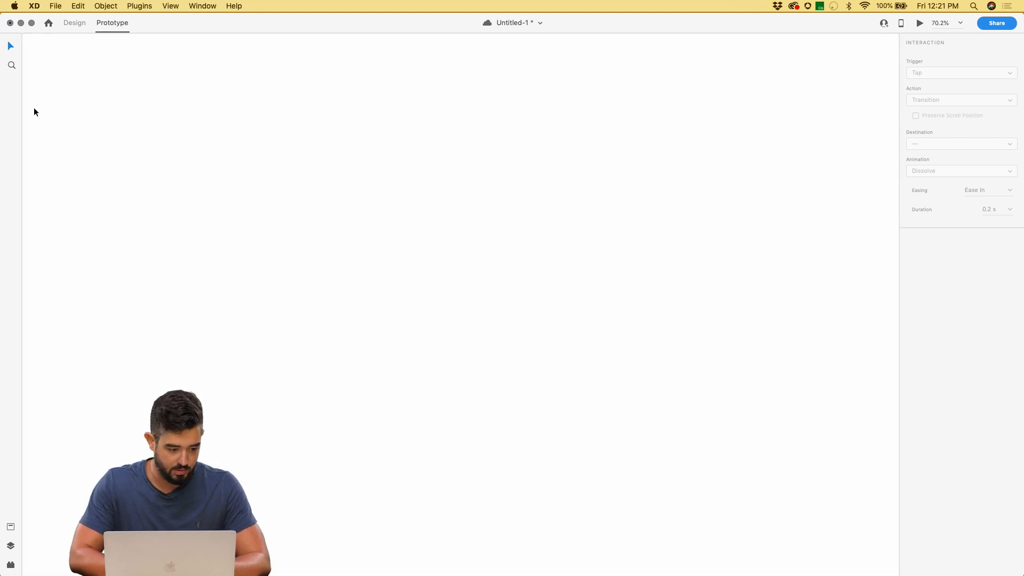
- Draw a wide custom artboard on the empty canvas in Design mode
left_click(73, 23)
left_click(11, 181)
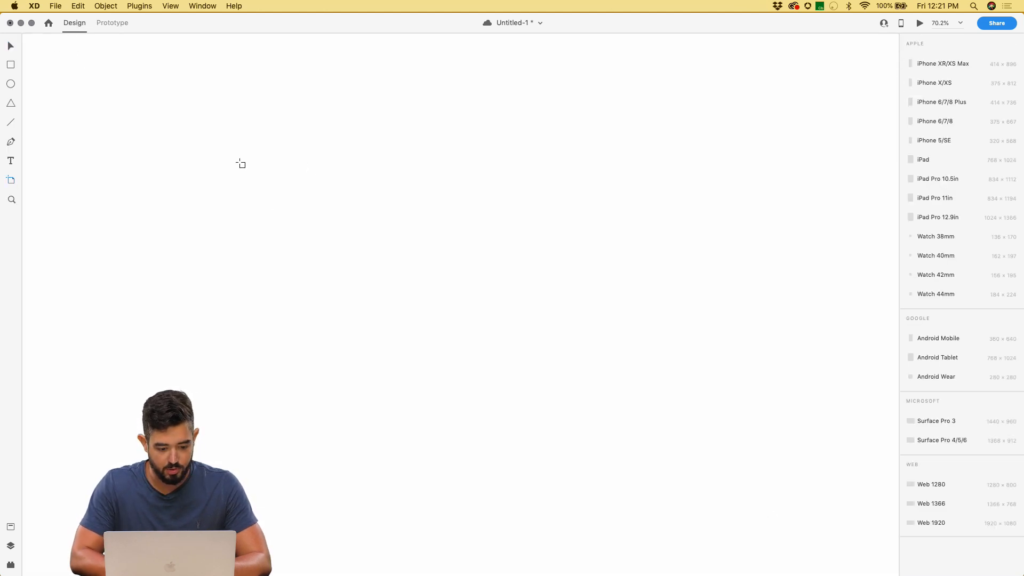
mouse_move(221, 162)
left_mouse_down()
mouse_move(543, 292)
mouse_move(559, 336)
mouse_move(601, 343)
mouse_move(573, 343)
mouse_move(616, 335)
left_mouse_up()
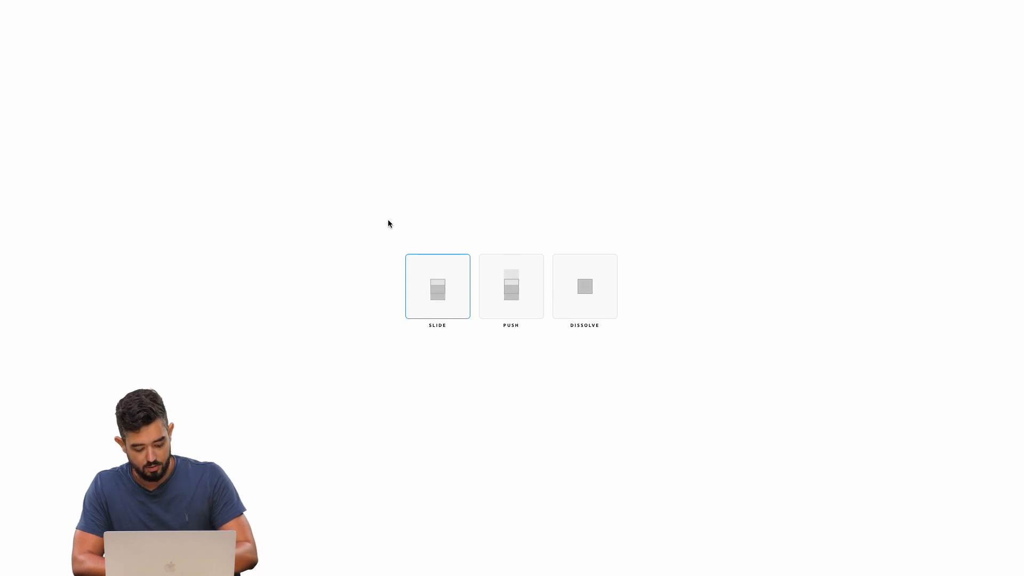
- Capture the area around the Slide, Push and Dissolve demo cards and paste it onto the artboard in Adobe XD
key("super+shift+4")
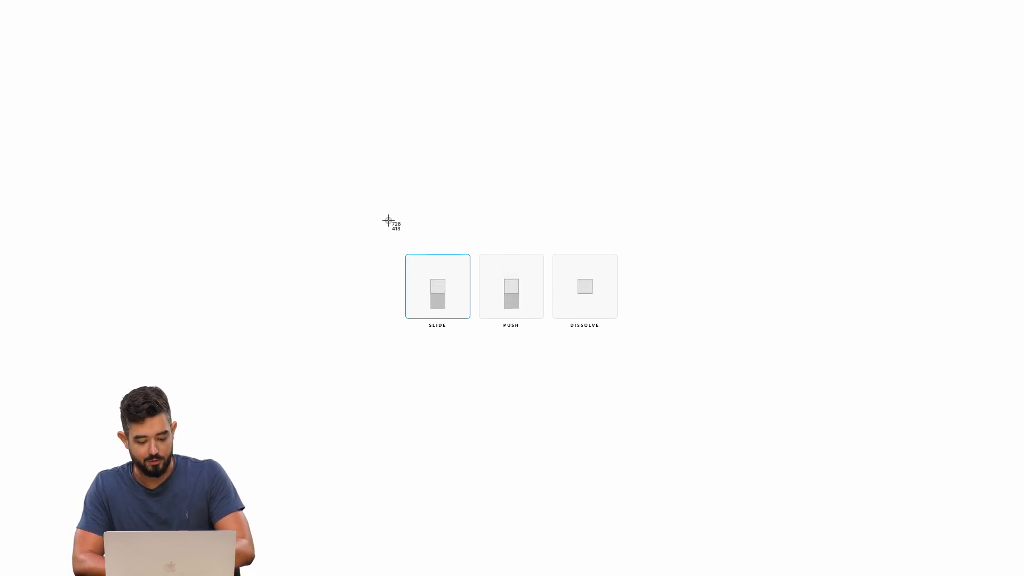
left_click_drag(350, 209, 670, 371)
key("ctrl+Left")
left_click(452, 352)
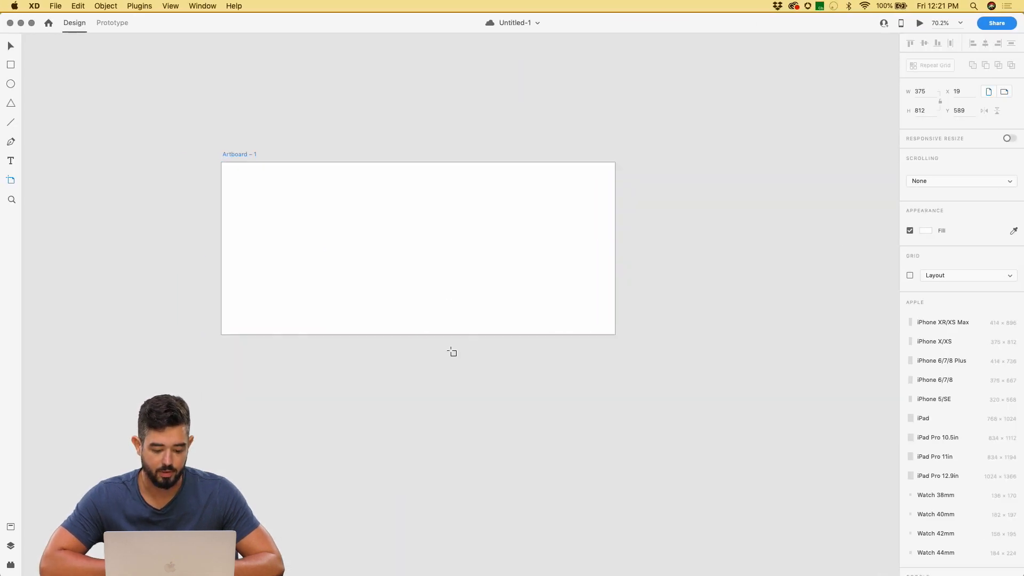
key("super+z")
scroll(452, 351, "up", 6)
key("super+v")
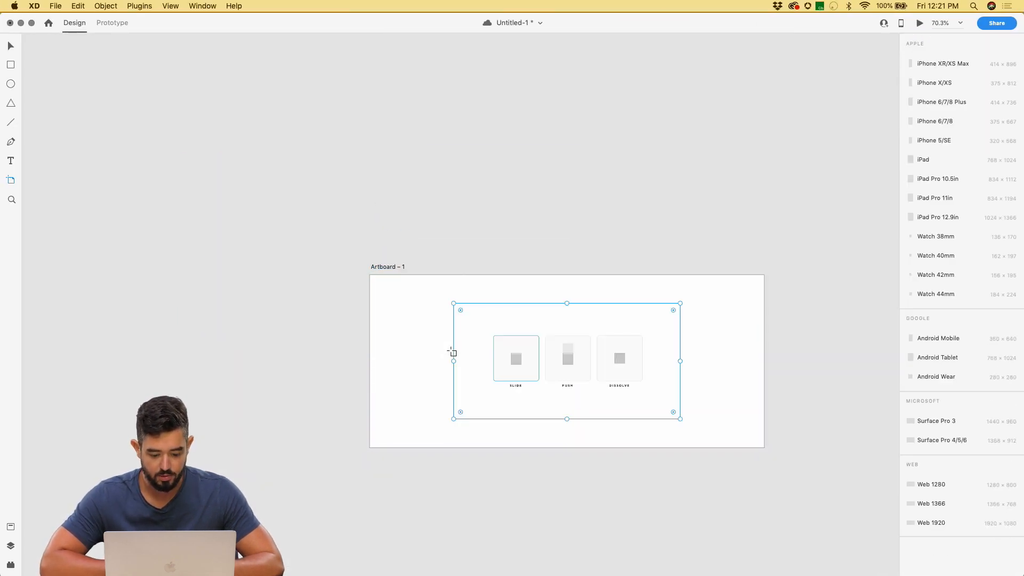
- Move the pasted screenshot onto the empty canvas above the artboard and save the document
key("v")
left_click_drag(545, 370, 539, 120)
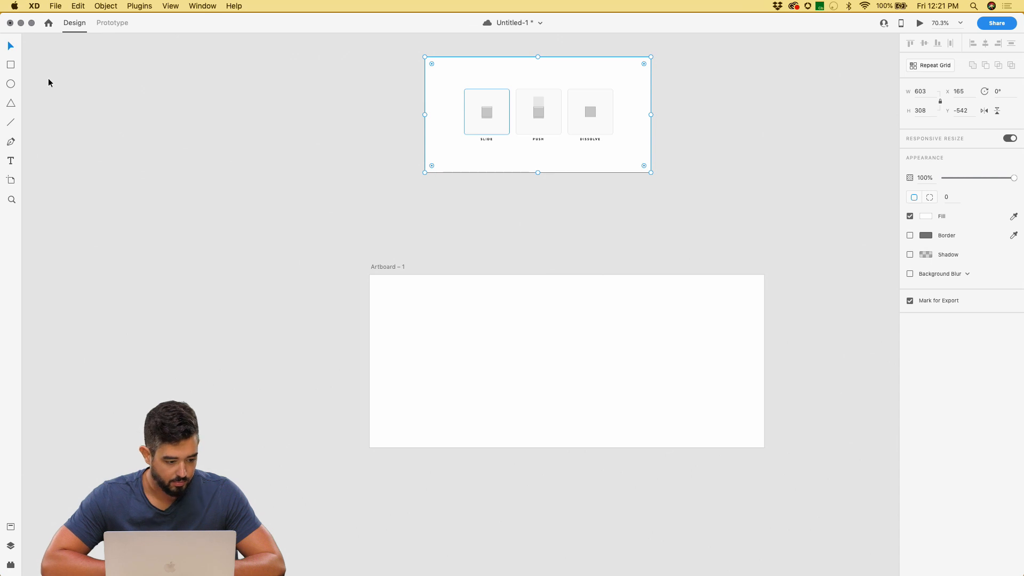
key("super+s")
- Draw a card square about 209 px wide with a centred square about 61 px inside, and duplicate the small square directly above itself
left_click(10, 65)
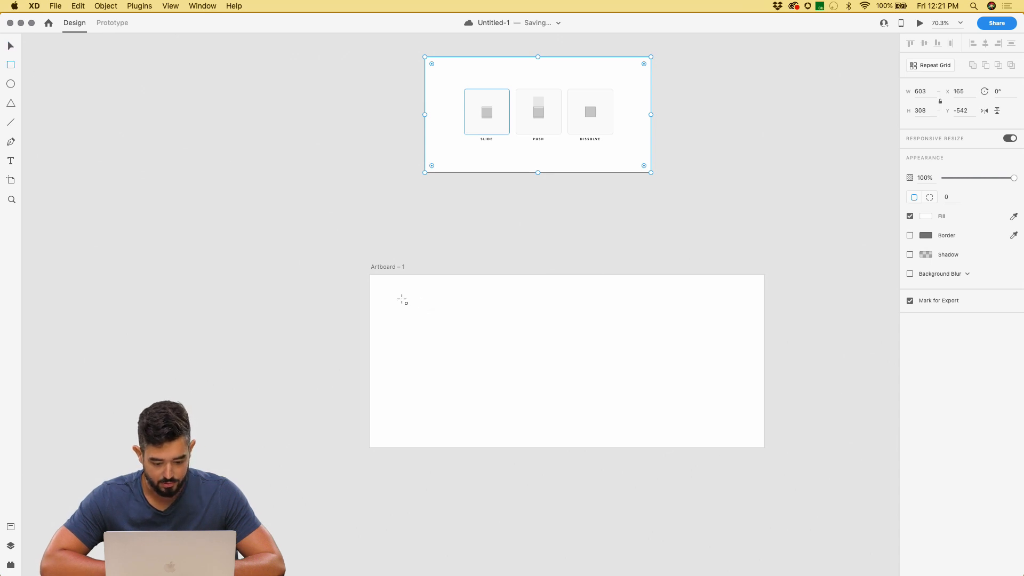
left_click_drag(402, 299, 504, 378)
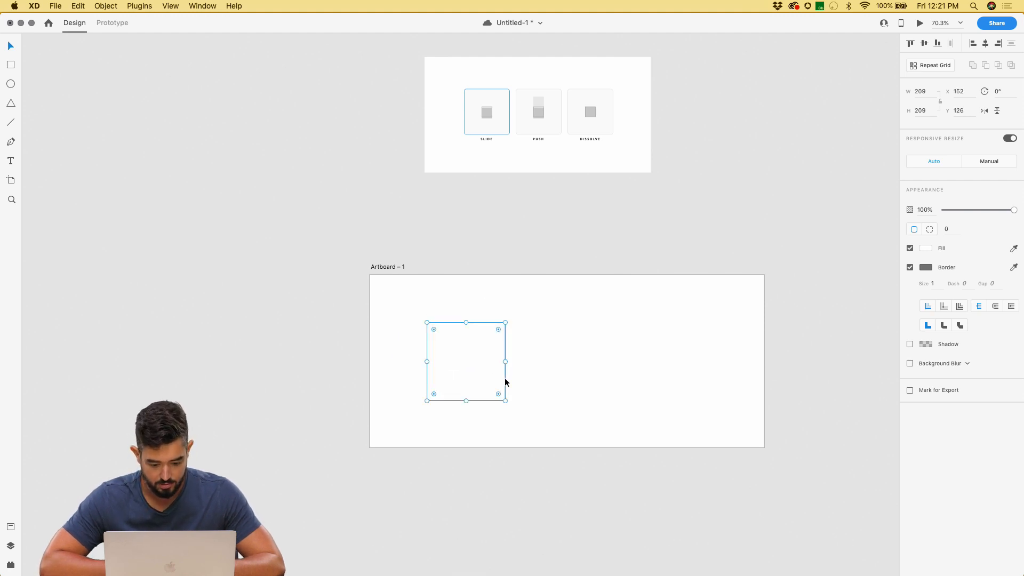
left_click(10, 66)
left_click_drag(454, 351, 477, 373)
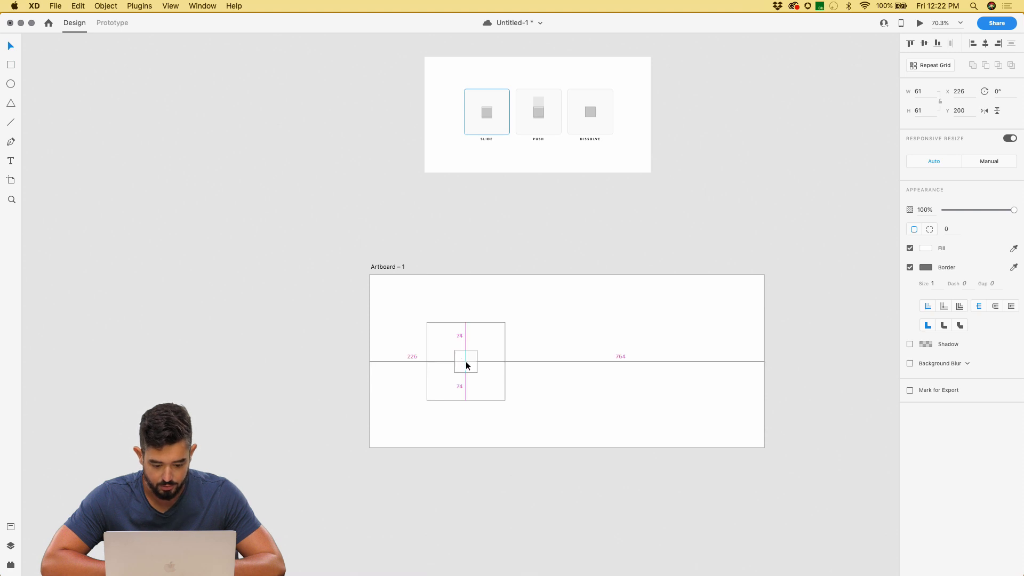
left_click_drag(466, 362, 465, 337)
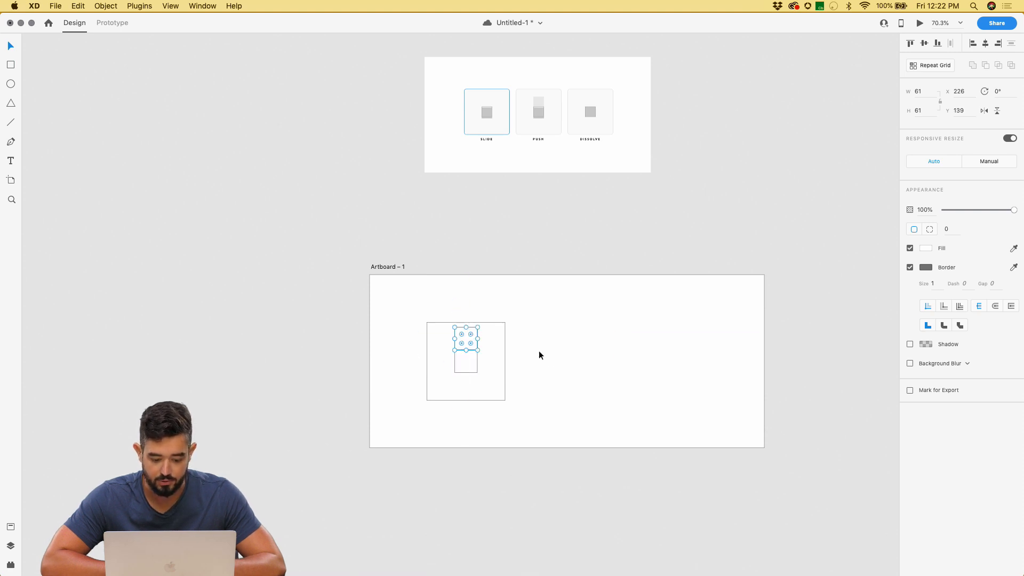
left_click(566, 368)
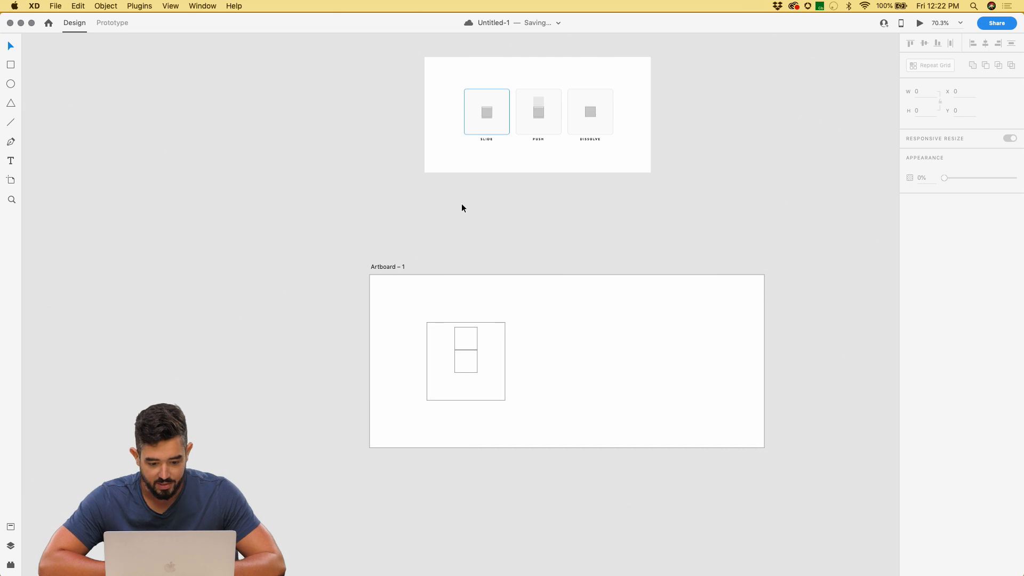
- Draw a circle about 24 px wide centred above the card, and place a copy beside the card's right edge at X 386
left_click(11, 83)
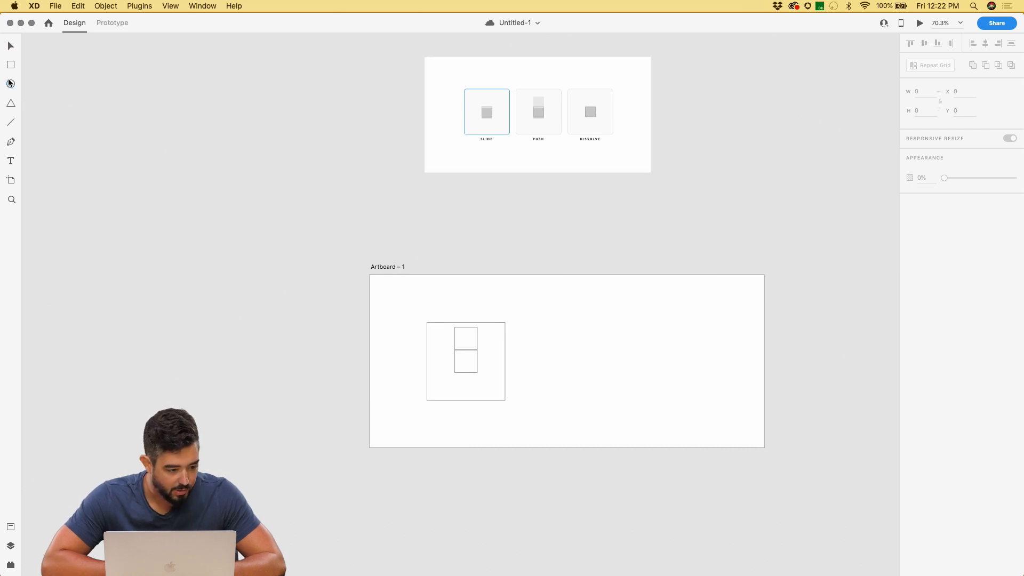
left_click_drag(466, 301, 471, 305)
key("v")
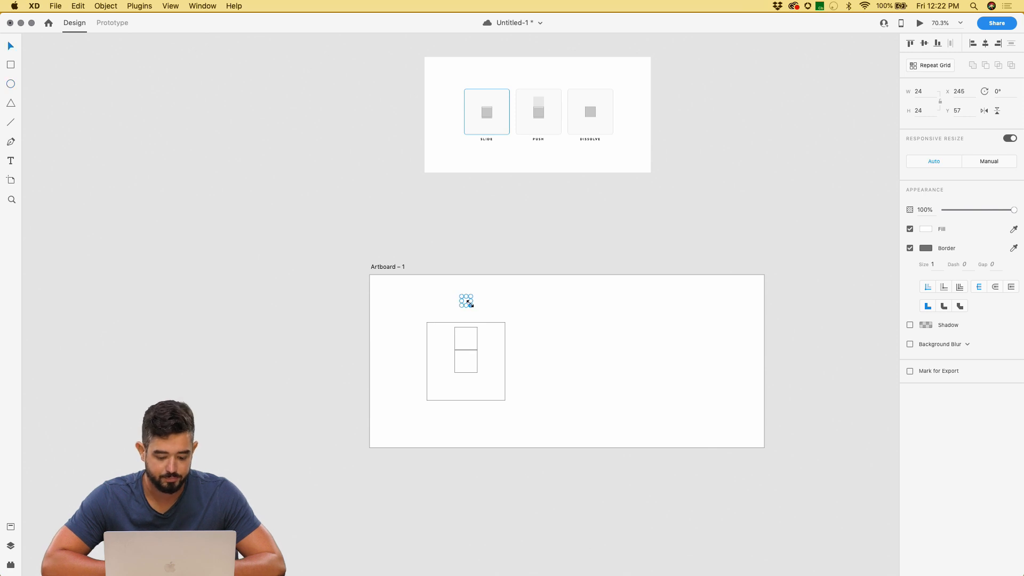
scroll(469, 302, "up", 5)
left_click_drag(461, 299, 550, 395)
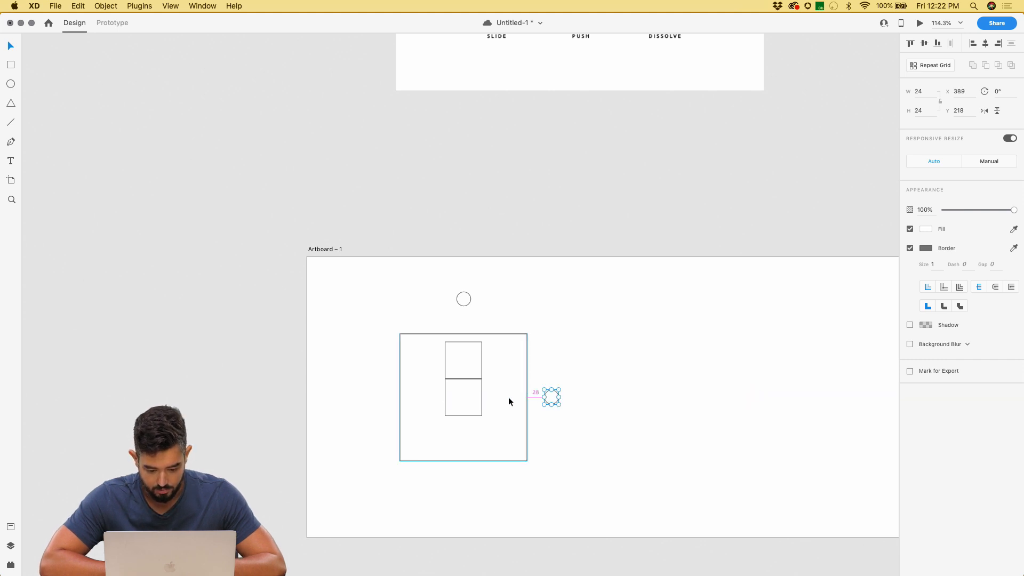
key("Left")
key("Left")
key("Left")
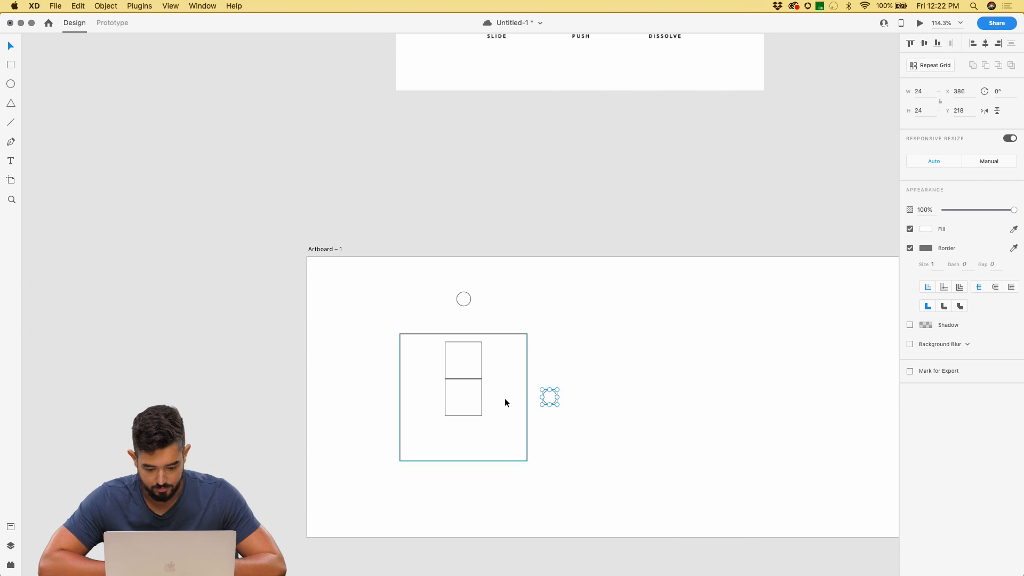
- Move the circle above the card to Y 77, and copy circles to the card's left side and below it
left_click_drag(463, 299, 464, 311)
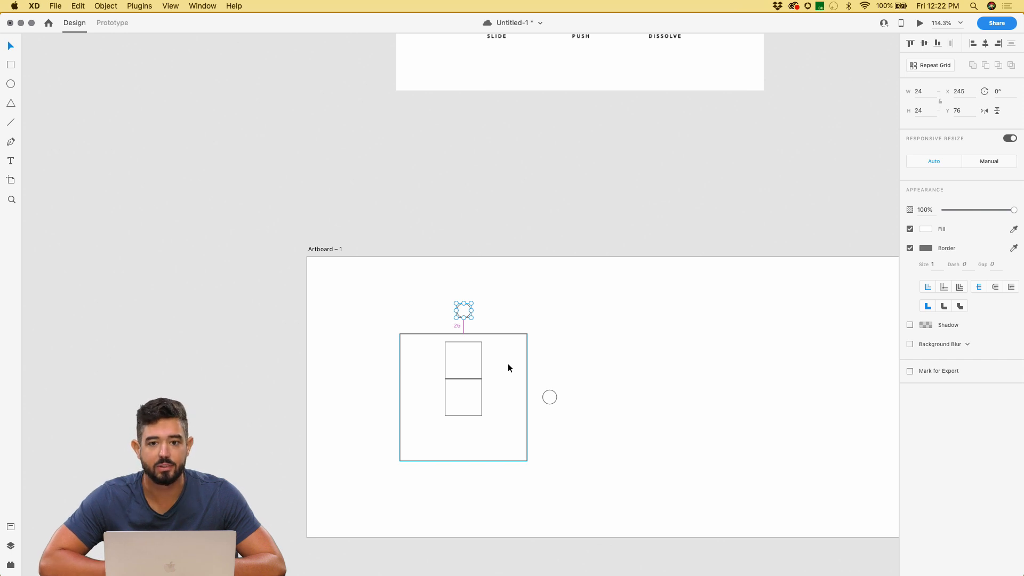
key("super+s")
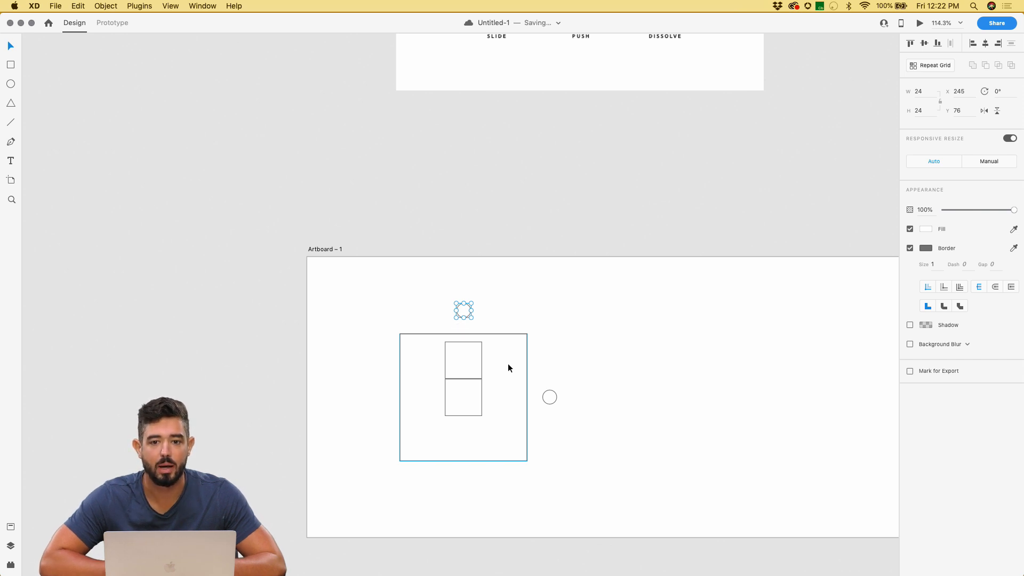
key("Down")
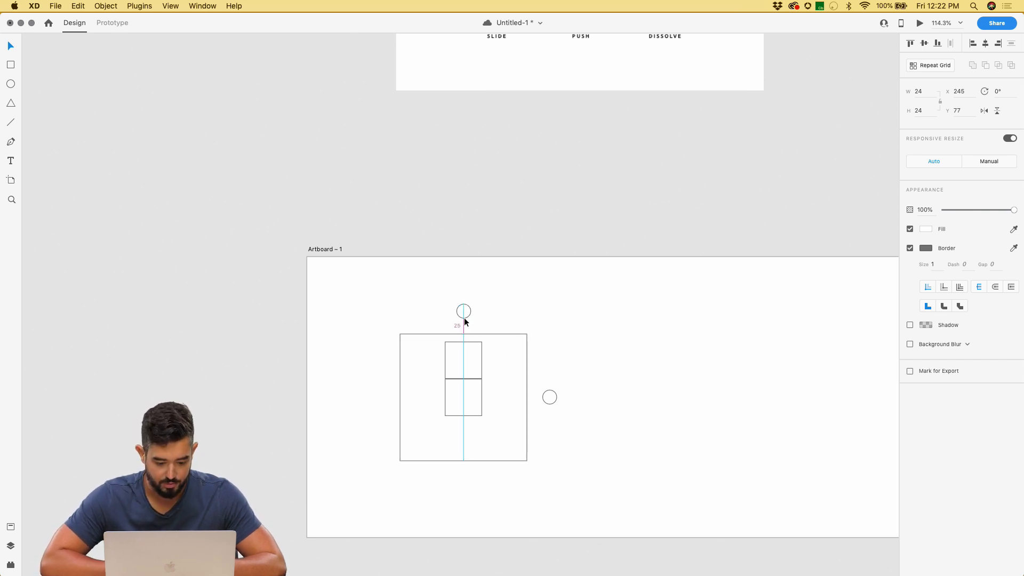
left_click_drag(463, 311, 462, 485)
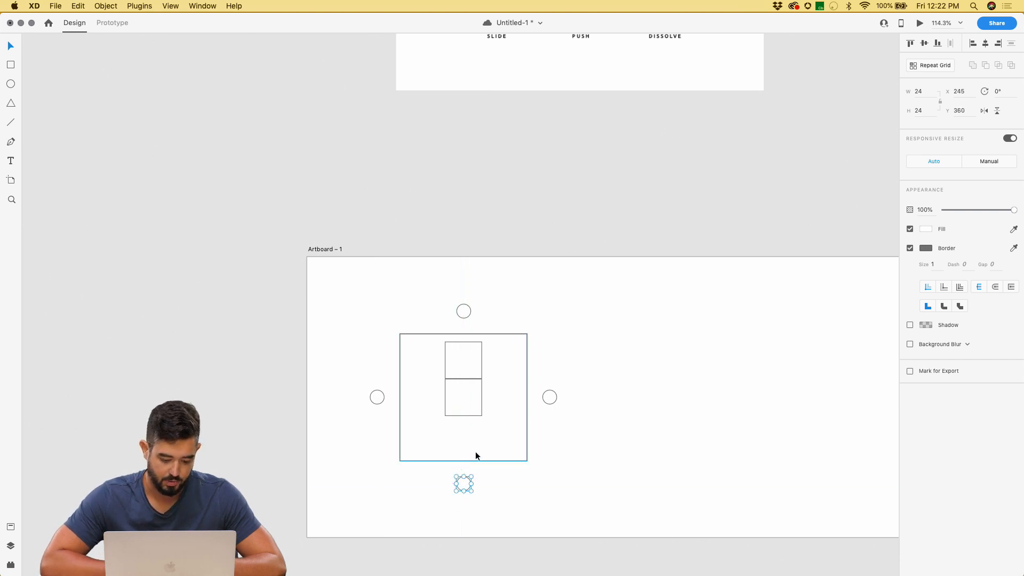
- Turn the card with its inner squares and four circles into a component, and duplicate the artboard below the original
scroll(455, 409, "down", 5)
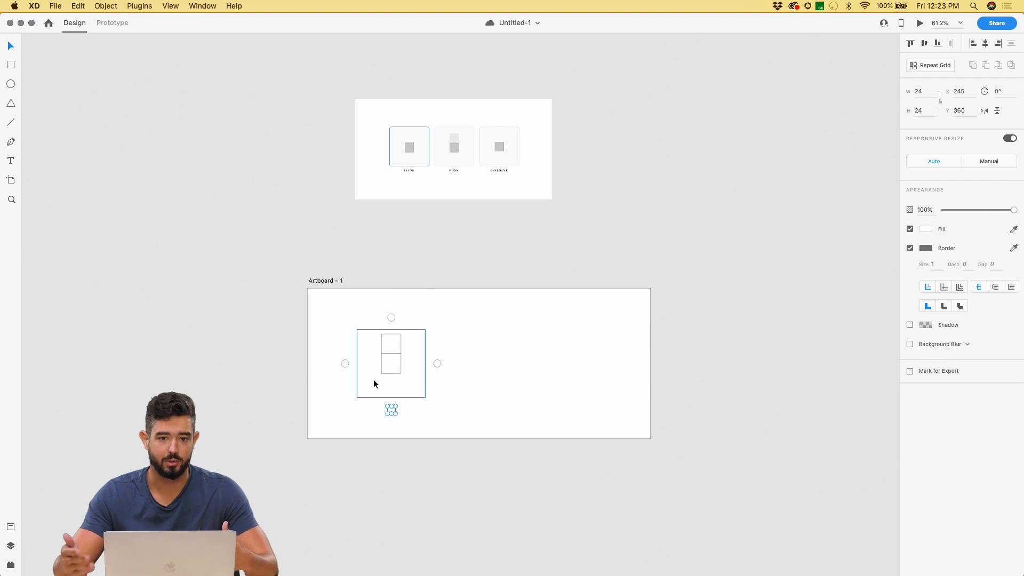
left_click(319, 337)
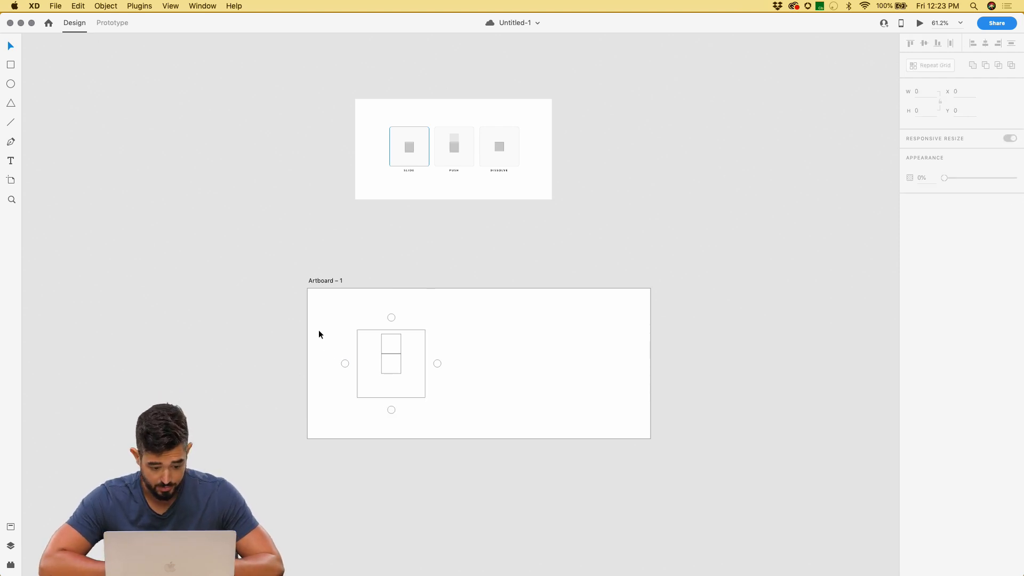
left_click_drag(317, 297, 462, 432)
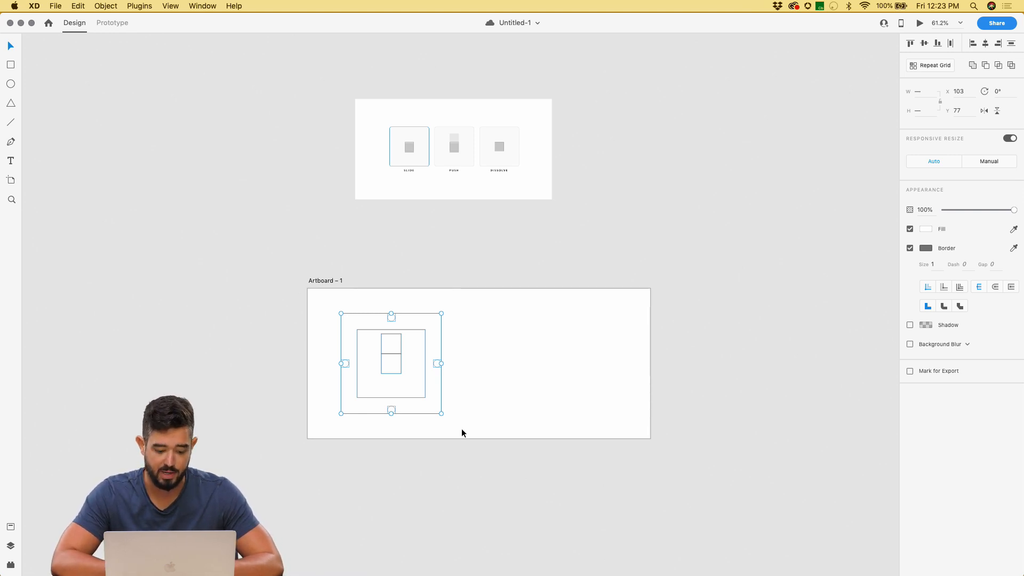
key("super+k")
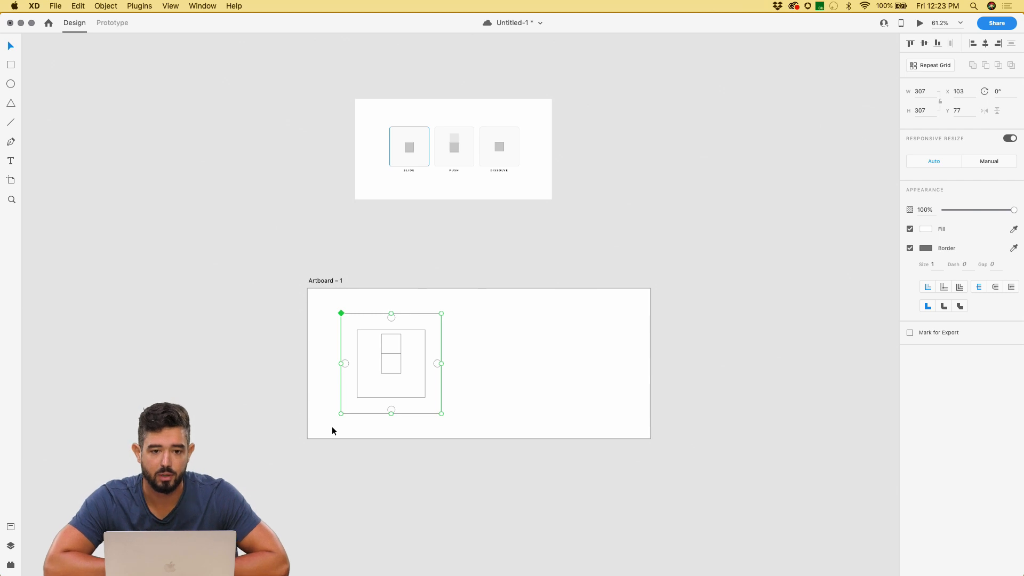
scroll(332, 426, "down", 5)
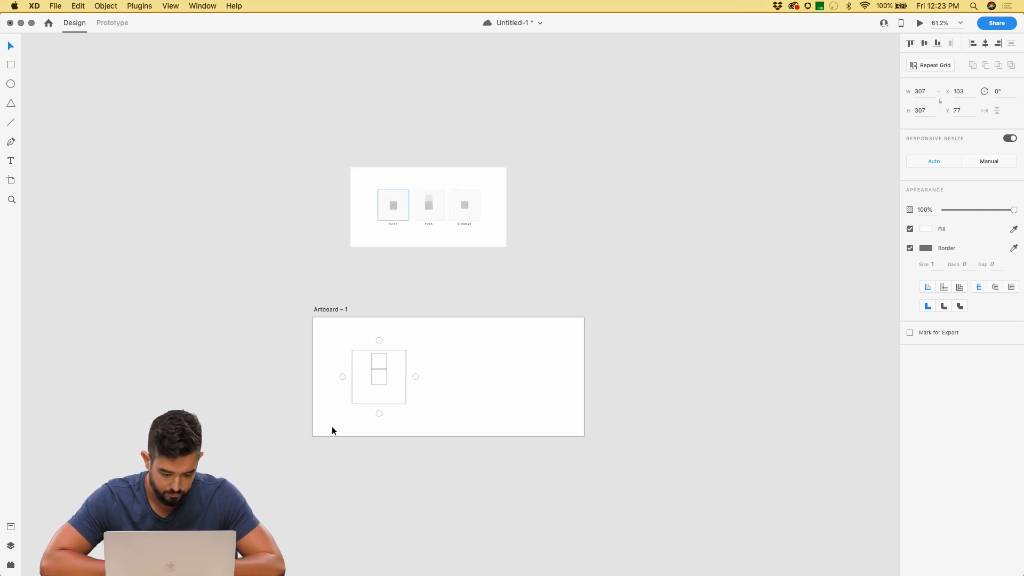
left_click_drag(337, 243, 328, 339)
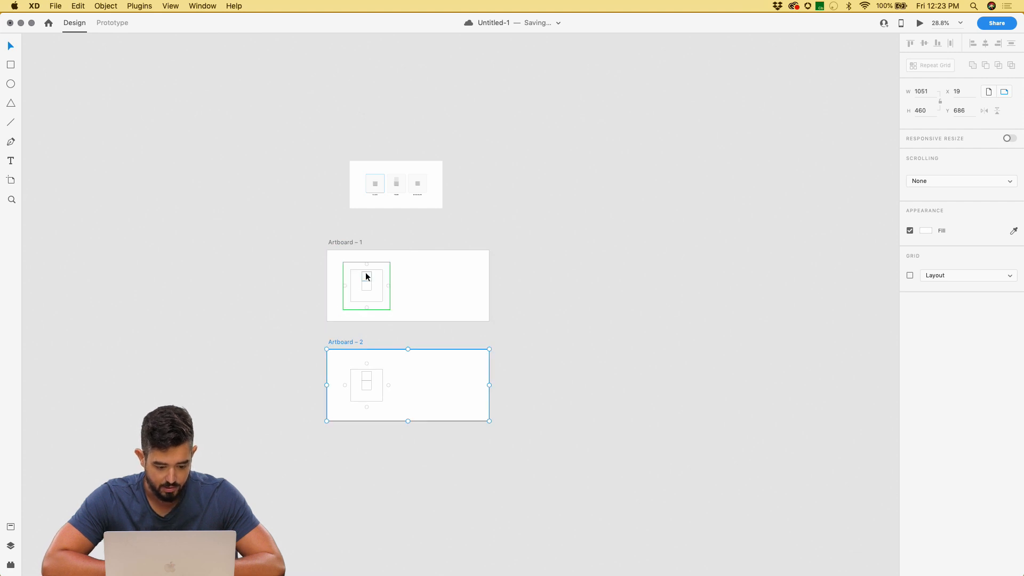
- Fill the upper small square inside the first artboard's component with grey #BFBFBF
scroll(366, 273, "up", 5)
scroll(366, 273, "down", 4)
scroll(366, 273, "up", 2)
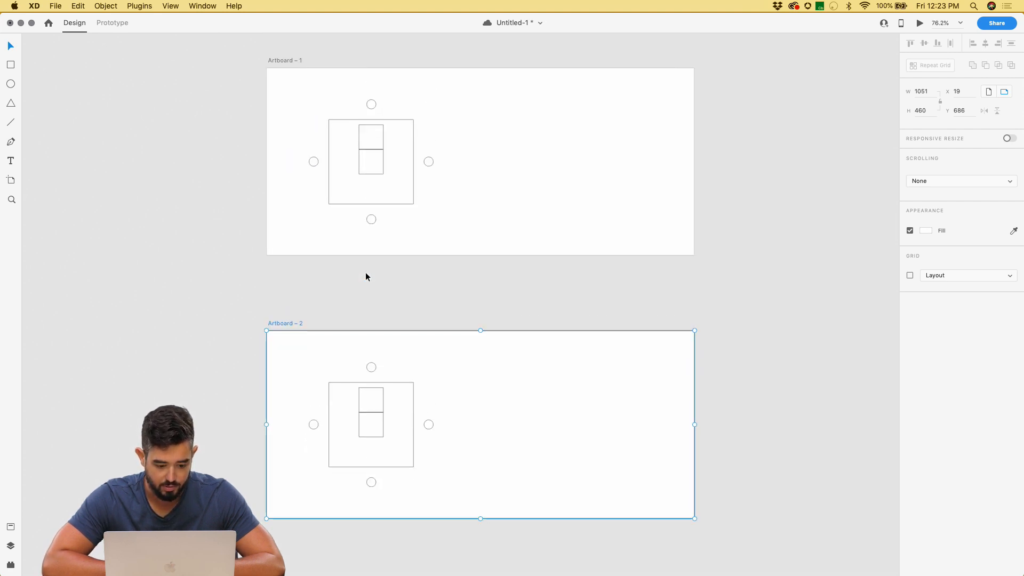
double_click(373, 137)
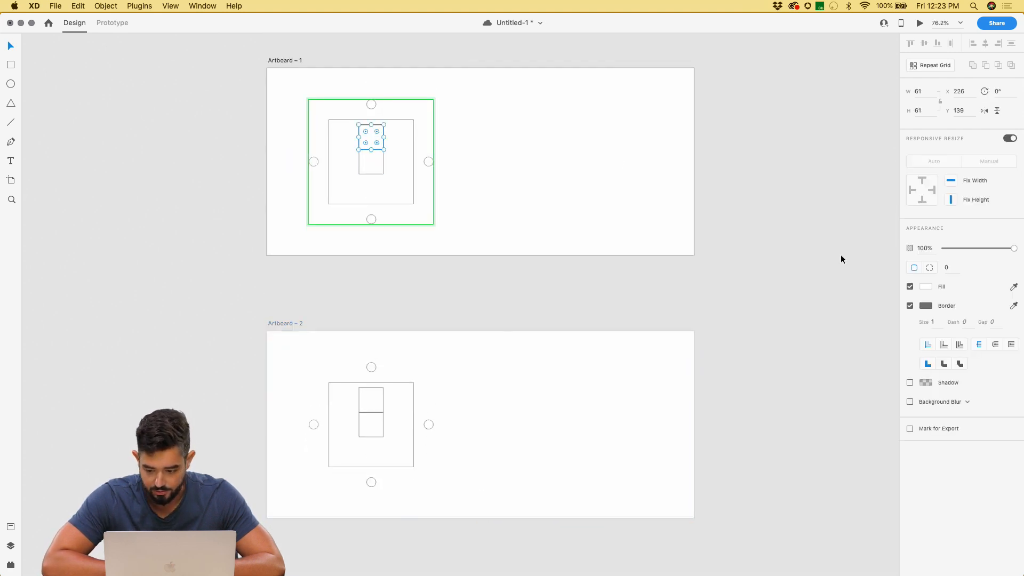
left_click(926, 287)
left_click_drag(804, 247, 786, 252)
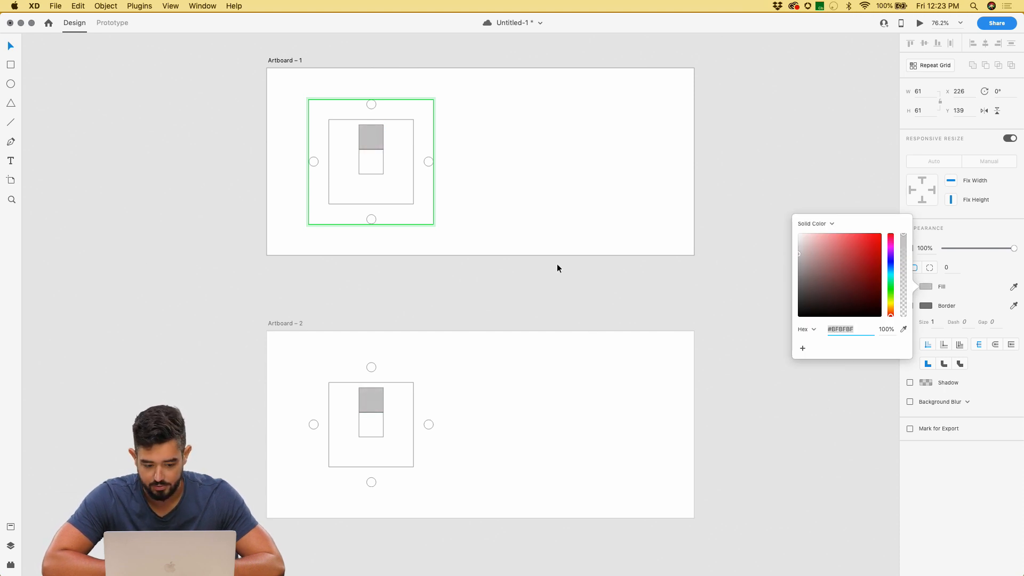
left_click(519, 289)
- Move the grey square in Artboard – 2 down to cover the white square at the card's centre
double_click(366, 391)
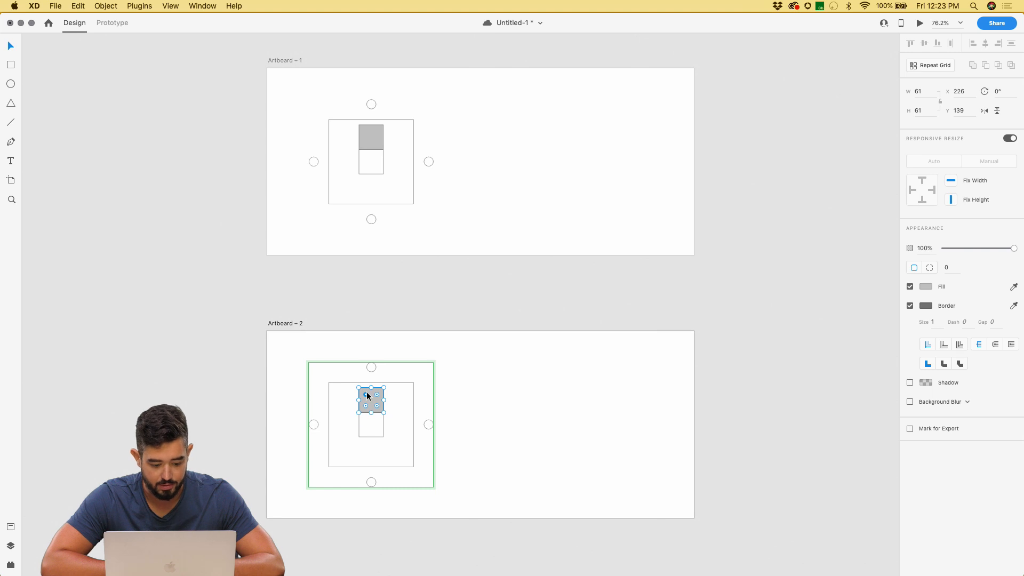
left_click_drag(370, 397, 369, 421)
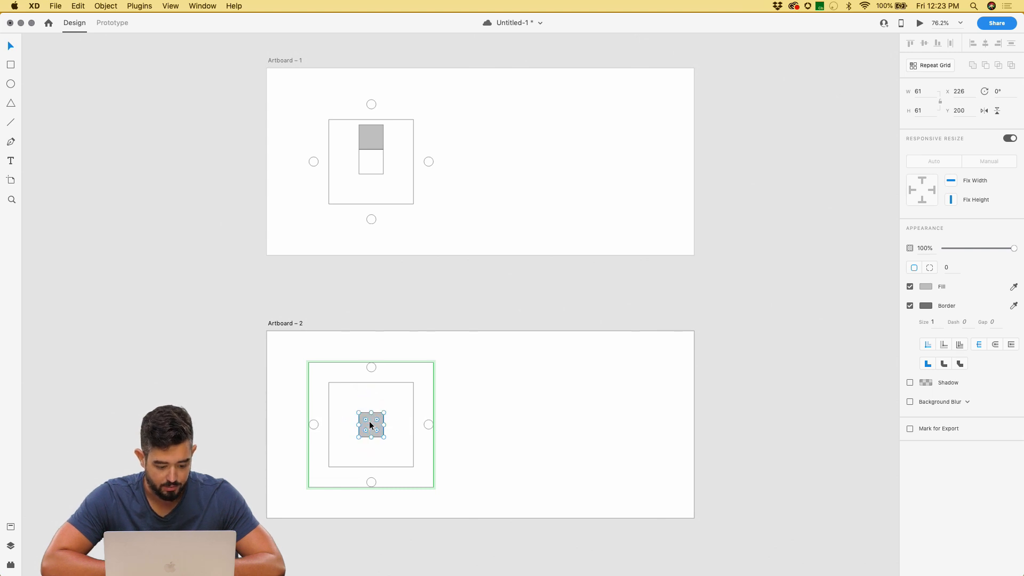
left_click(410, 292)
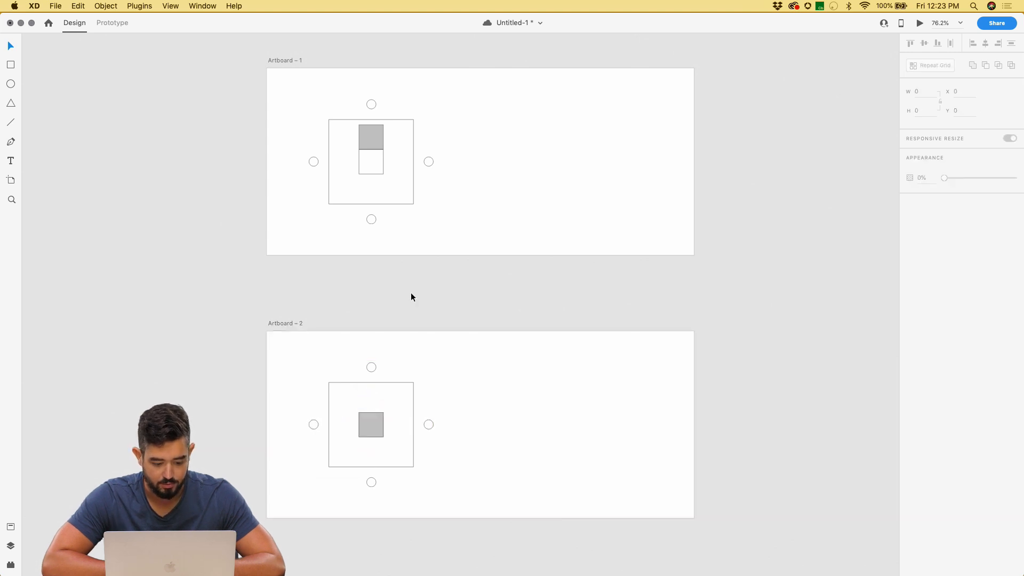
- Switch to Prototype mode and link Artboard – 1 to Artboard – 2
left_click(400, 225)
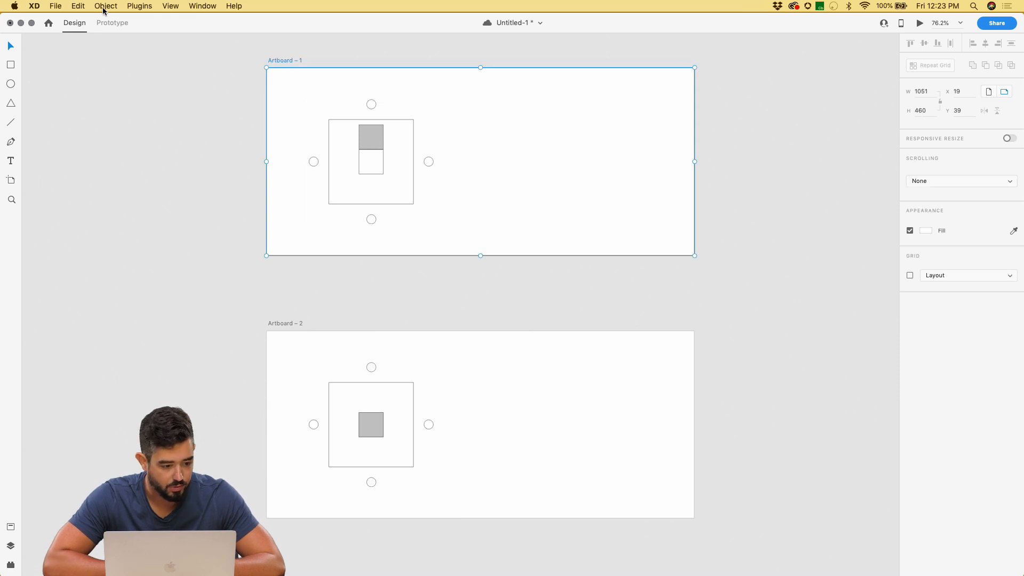
left_click(104, 24)
left_click_drag(698, 151, 635, 401)
left_click(540, 364)
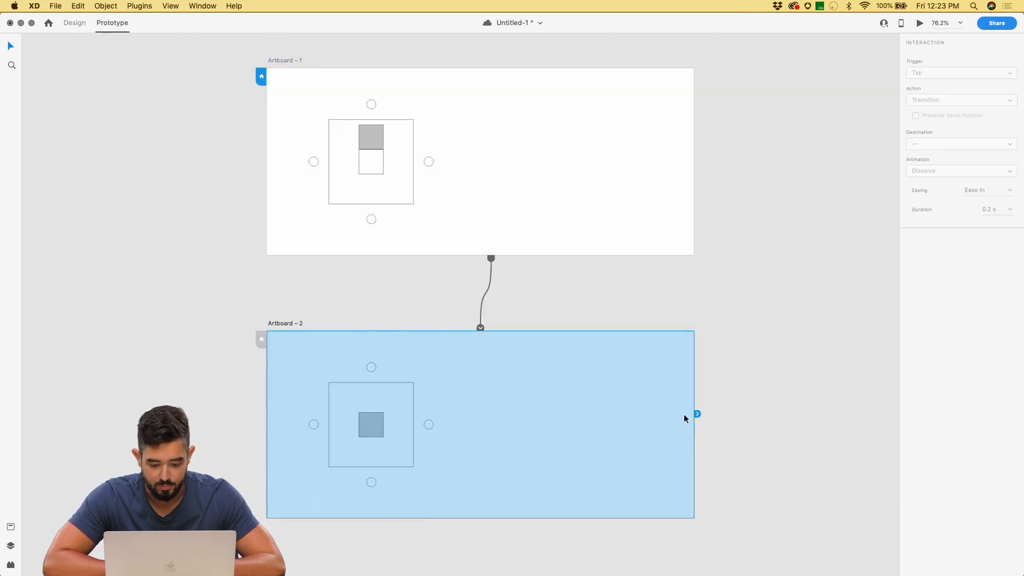
- Set the artboard link's trigger to Time and its transition duration to 1 s
left_click(487, 260)
left_click(935, 73)
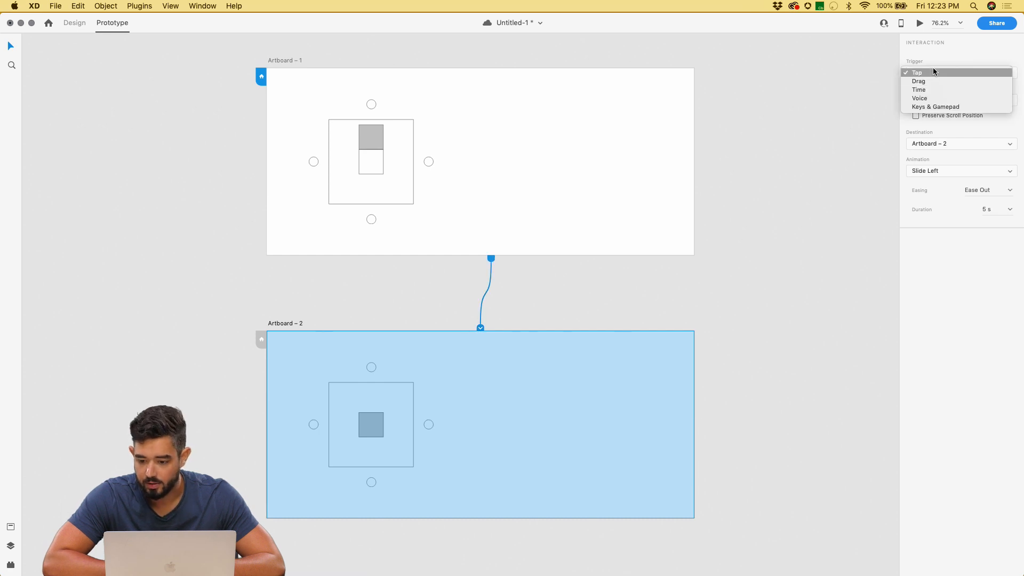
left_click(929, 92)
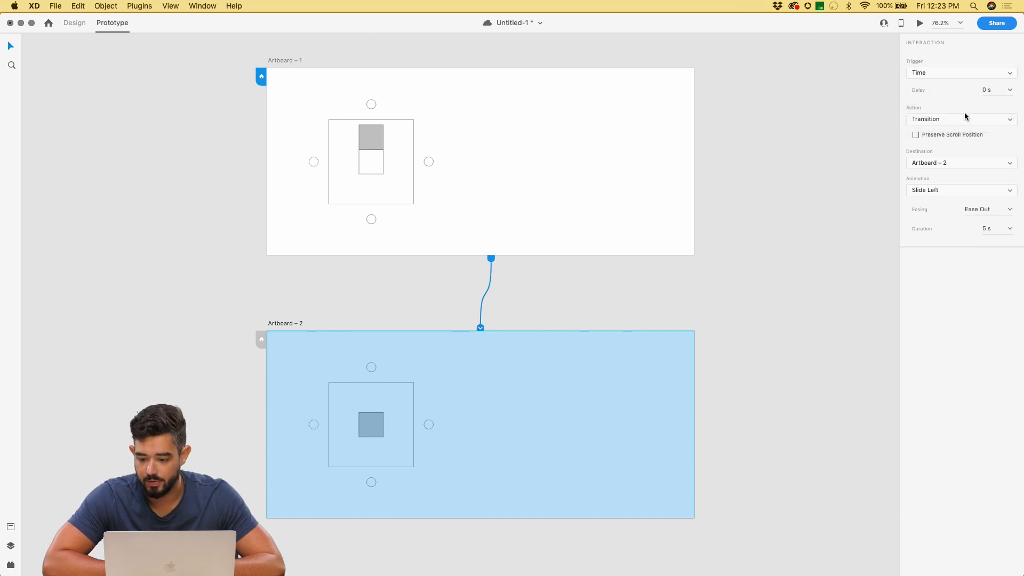
left_click(990, 226)
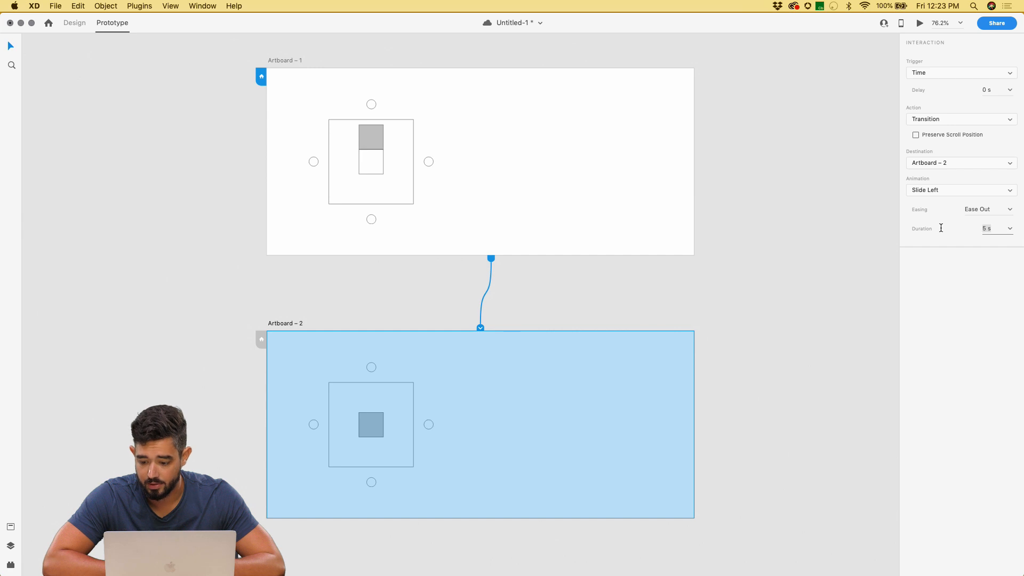
type("1")
key("Return")
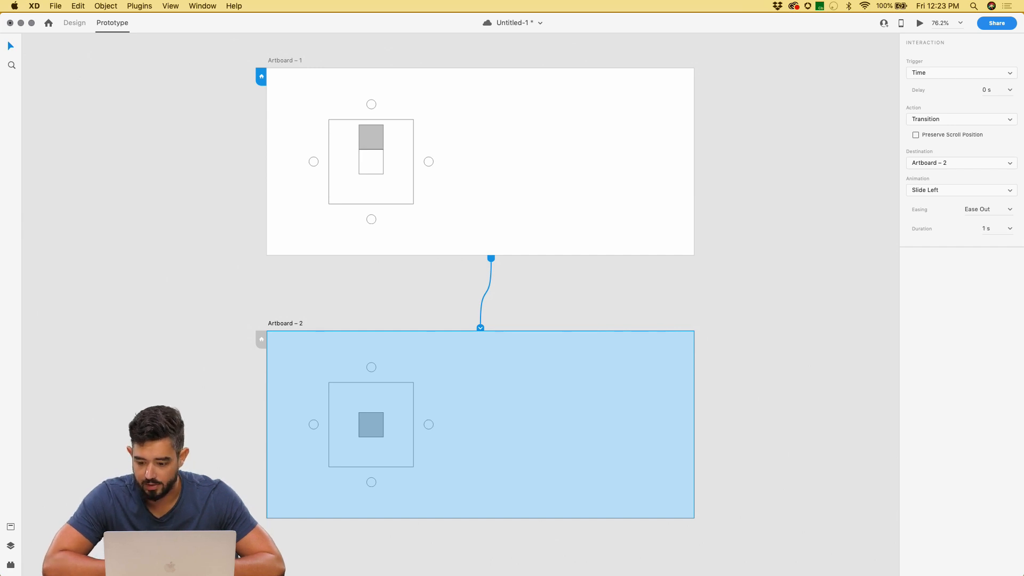
- Change the action of the link from Artboard – 1 to Artboard – 2 to Auto-Animate and preview the prototype
left_click(940, 122)
left_click(939, 127)
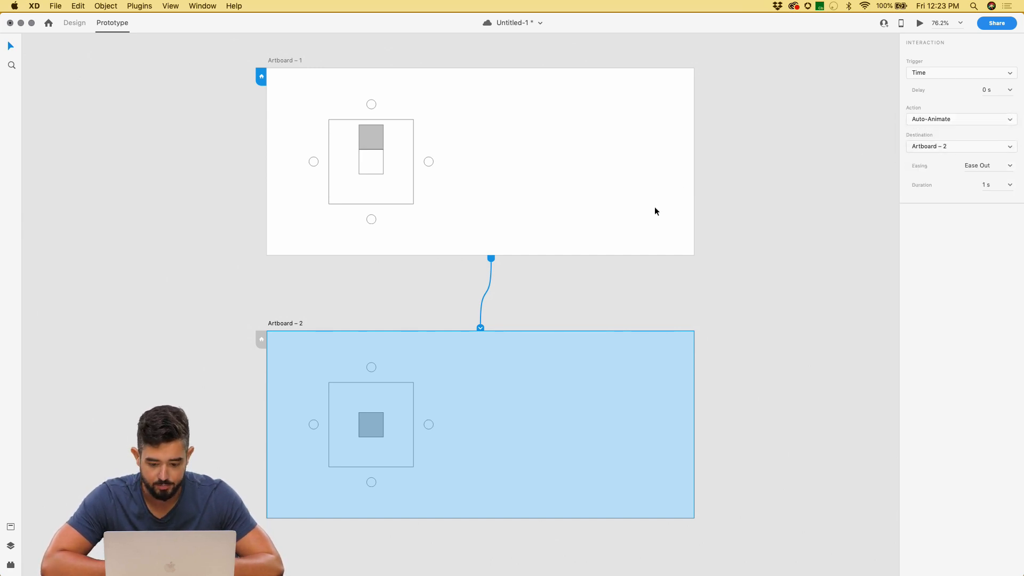
left_click(631, 194)
left_click(920, 23)
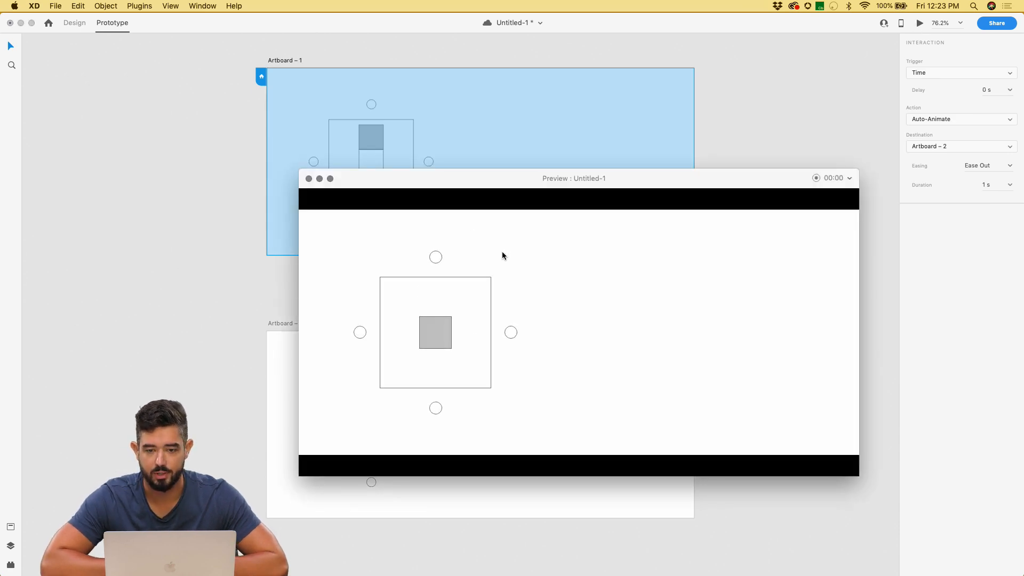
left_click(309, 179)
- Link Artboard – 2 back to Artboard – 1 with the same timed Auto-Animate settings and preview the loop
left_click(569, 348)
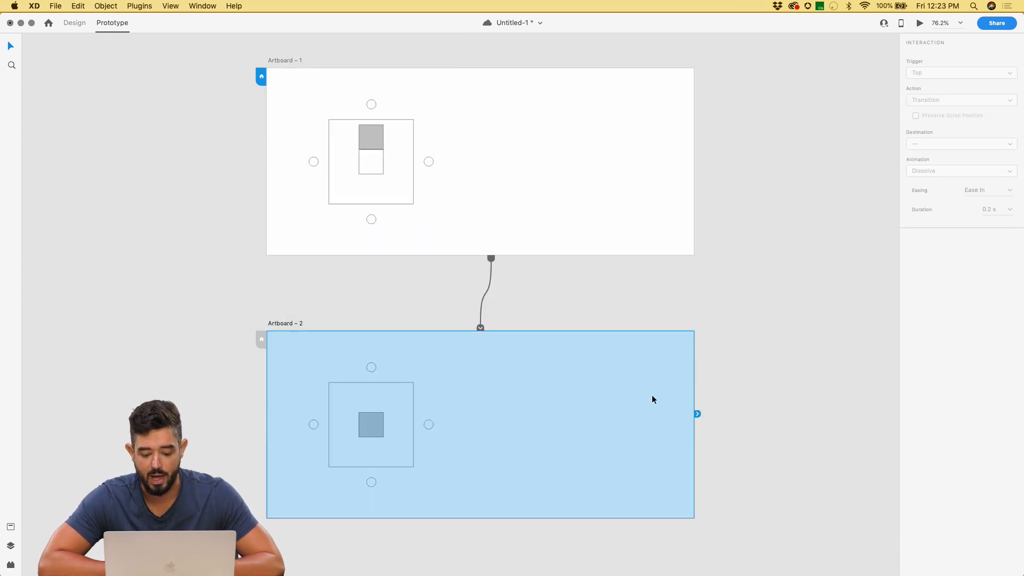
left_click_drag(697, 413, 627, 238)
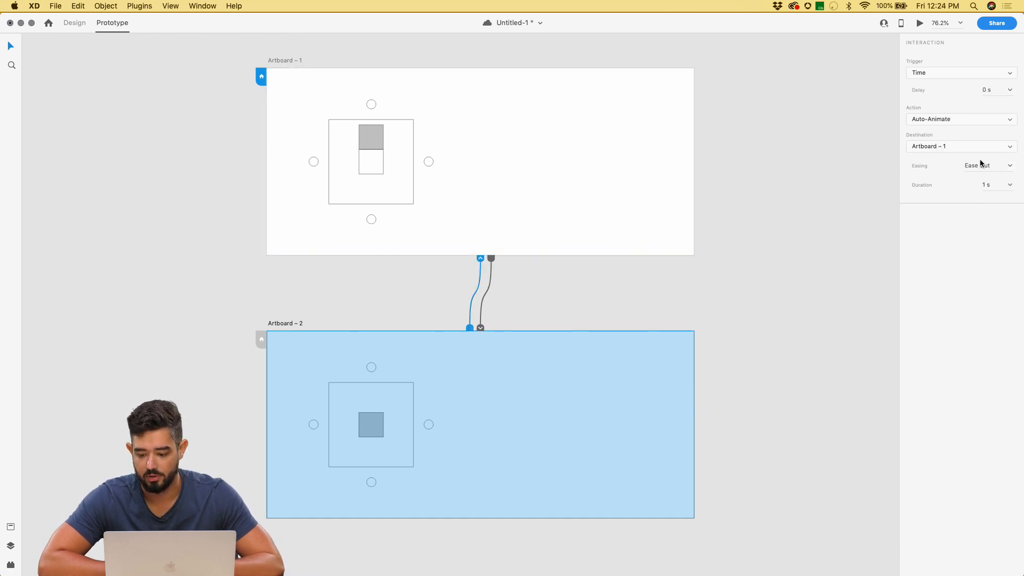
left_click(649, 187)
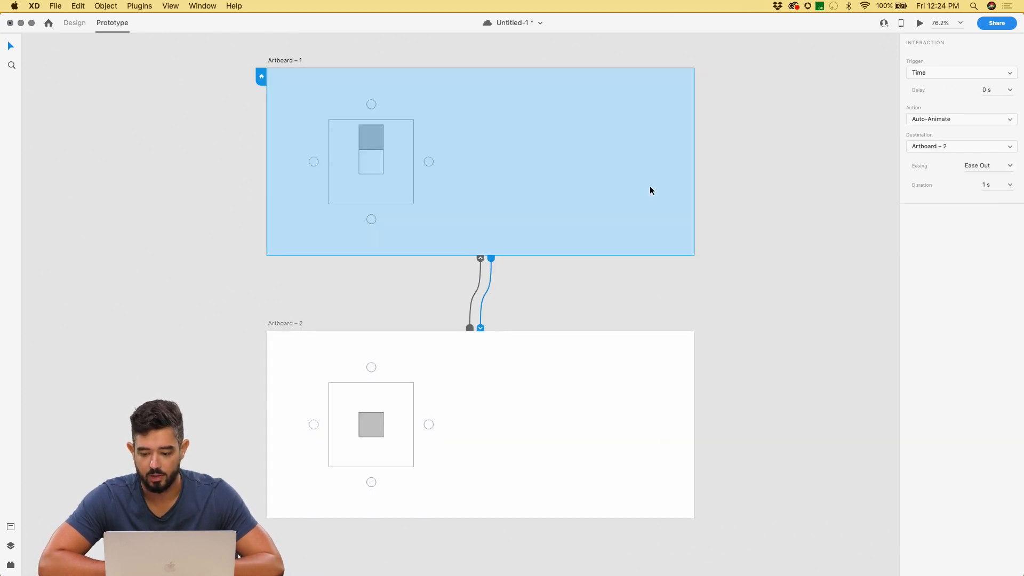
left_click(919, 23)
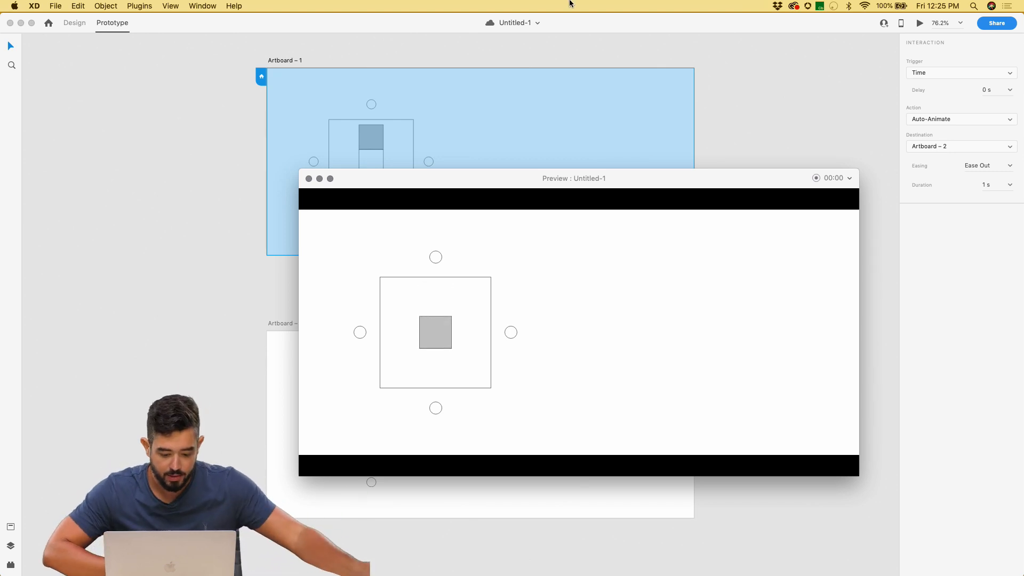
left_click(309, 178)
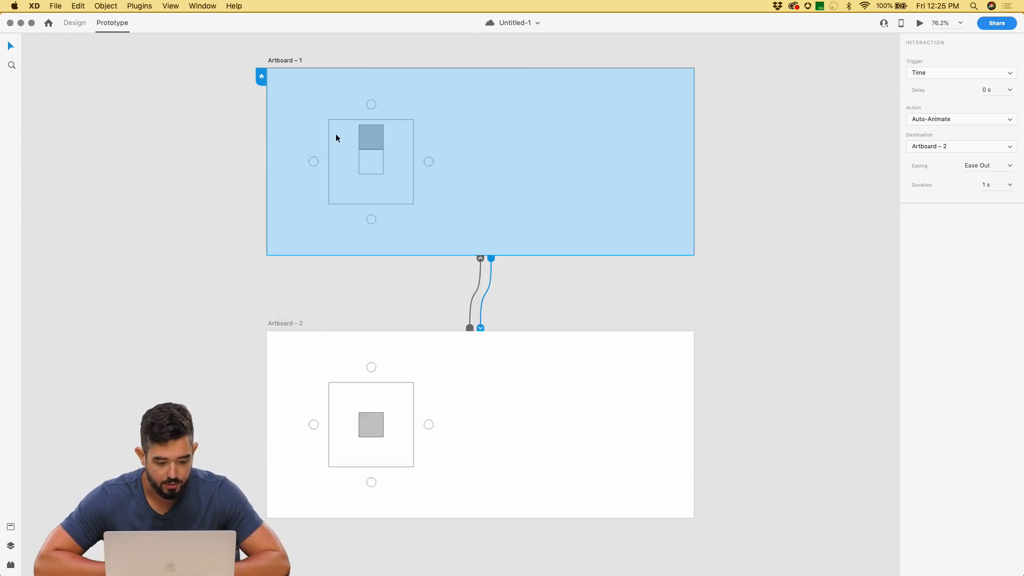
- Duplicate the circle above the card in Artboard – 1 in Design mode and turn the copy into a component
left_click(373, 104)
left_click(74, 23)
key("super+c")
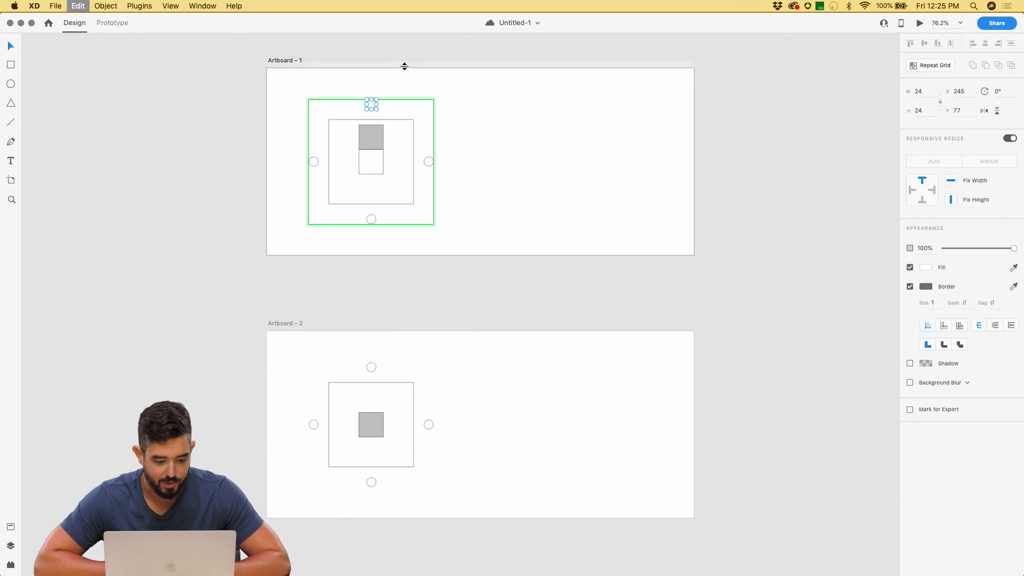
key("super+v")
key("super+k")
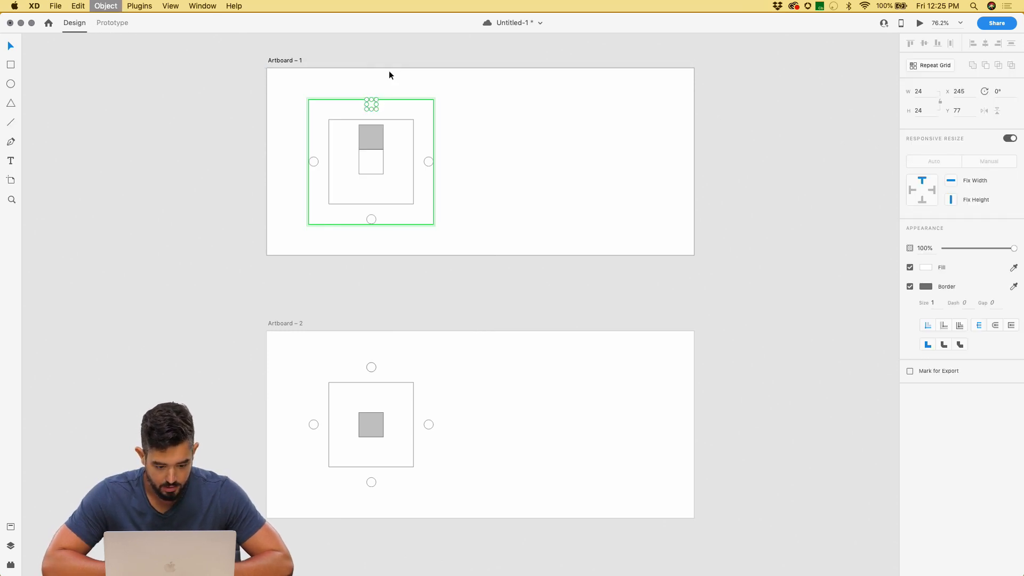
- Fill the copied circle component with black #000000 and place it over the circle above the card at X 245, Y 77
left_click_drag(371, 107, 409, 118)
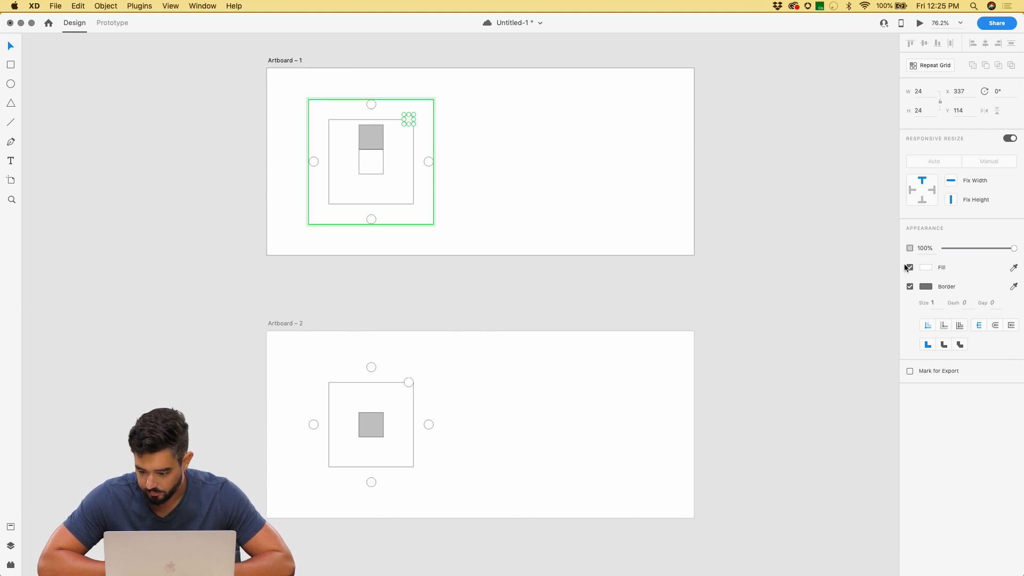
left_click(926, 268)
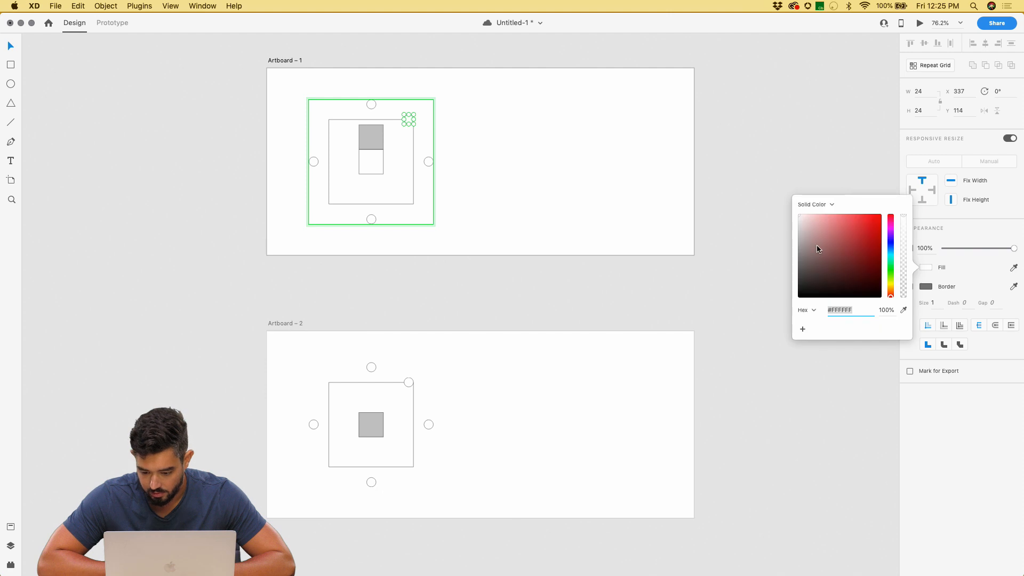
left_click_drag(812, 258, 749, 354)
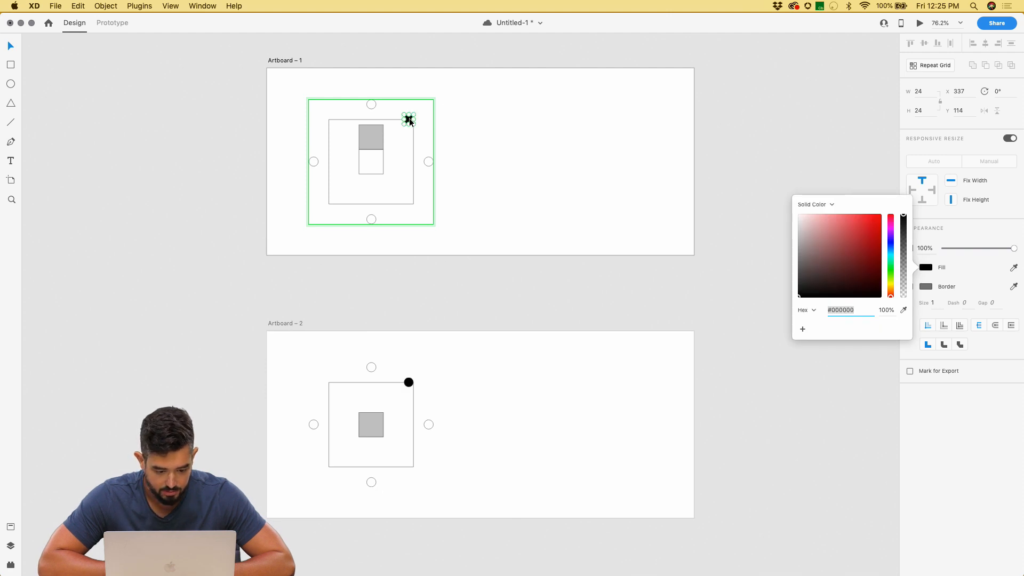
left_click_drag(407, 119, 372, 109)
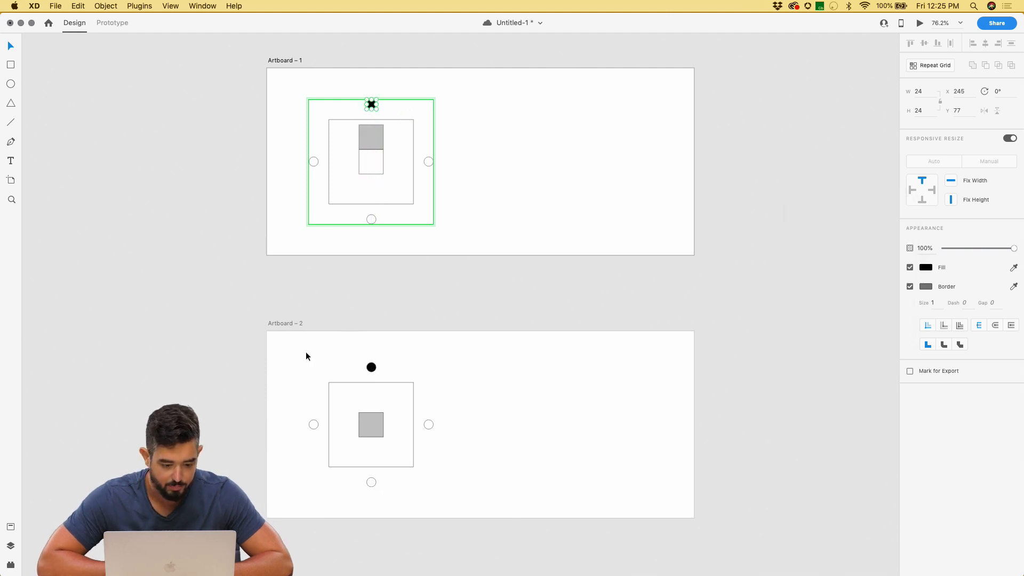
left_click(231, 297)
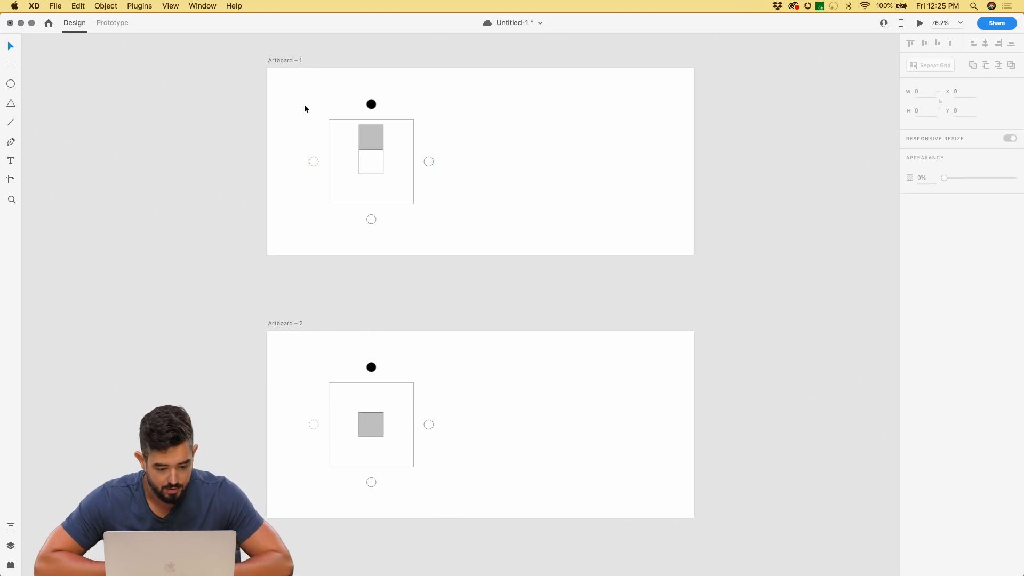
- Duplicate Artboard – 1 and Artboard – 2 together three times to the right, creating Artboards 3 to 8
scroll(304, 104, "down", 5)
scroll(304, 104, "down", 3)
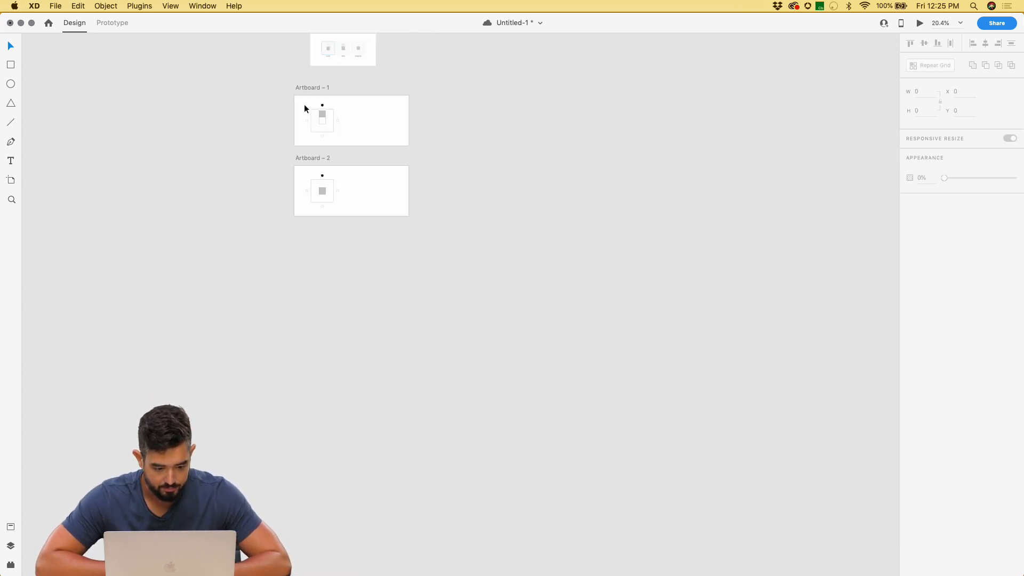
scroll(297, 103, "right", 2)
left_click(281, 97)
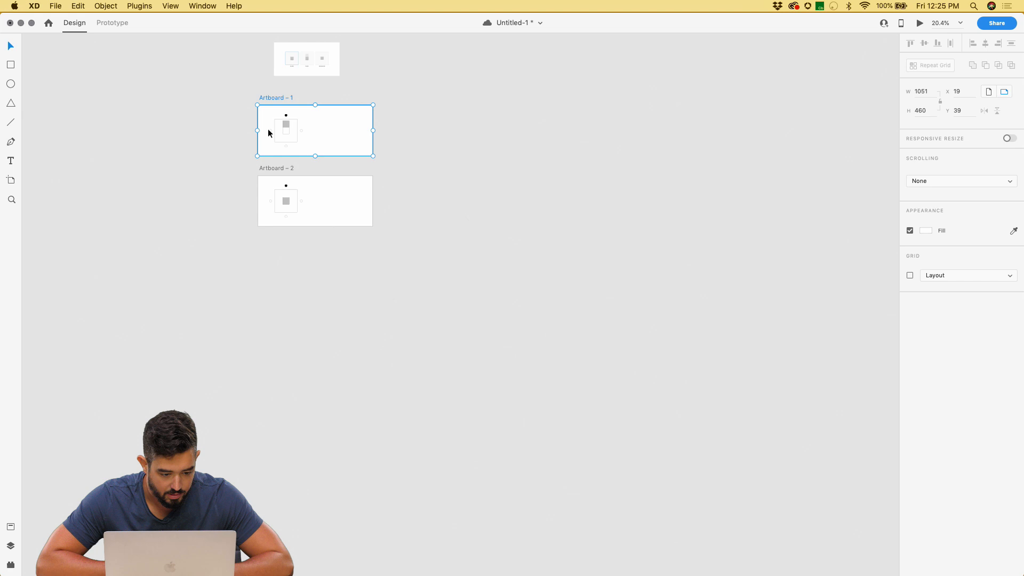
left_click(269, 167, "shift")
left_click_drag(269, 168, 702, 161)
- Delete the card components from Artboards 3 to 8, leaving these artboards empty
left_click_drag(741, 65, 666, 224)
key("Delete")
left_click_drag(610, 89, 404, 244)
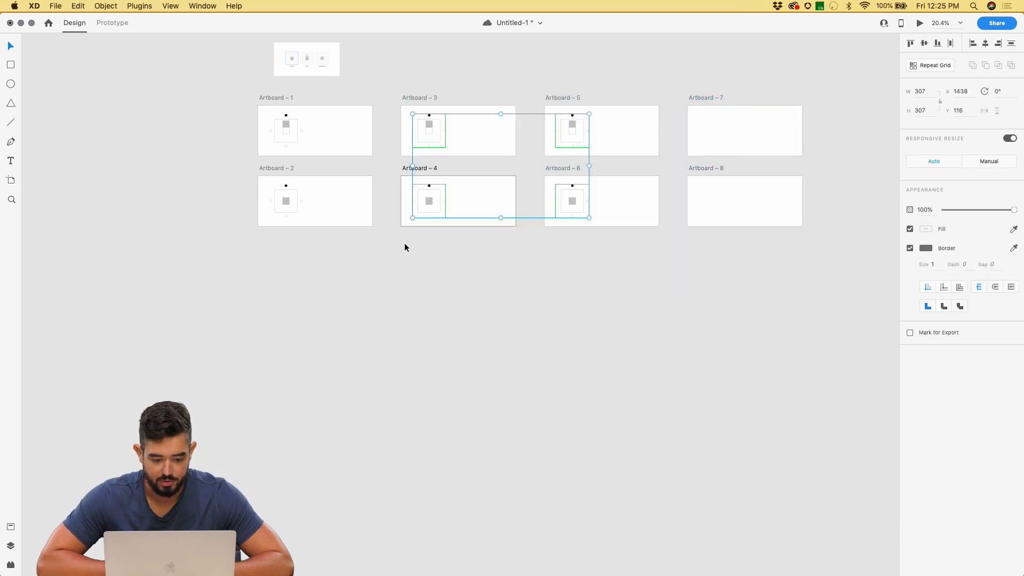
key("Delete")
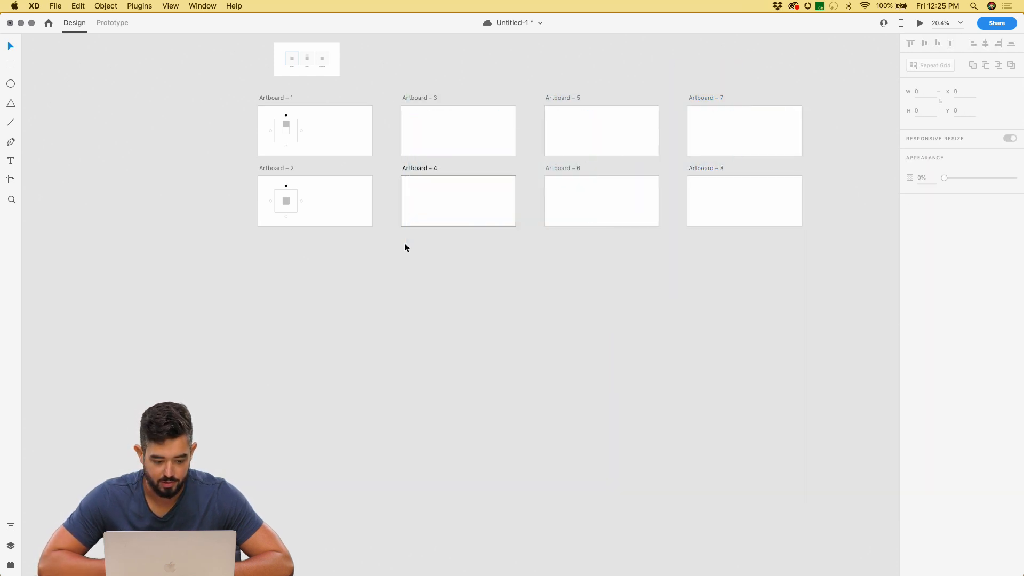
- In Prototype mode, link the right, bottom and left circles in Artboard – 1 to Artboards 3, 5 and 7 respectively
scroll(298, 129, "up", 5)
double_click(300, 130)
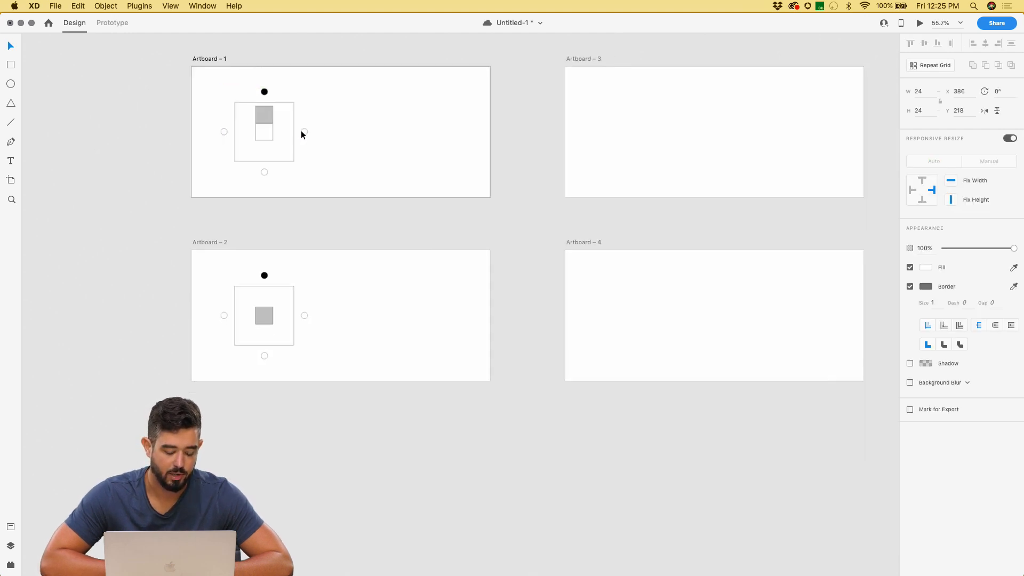
scroll(301, 130, "down", 3)
key("Escape")
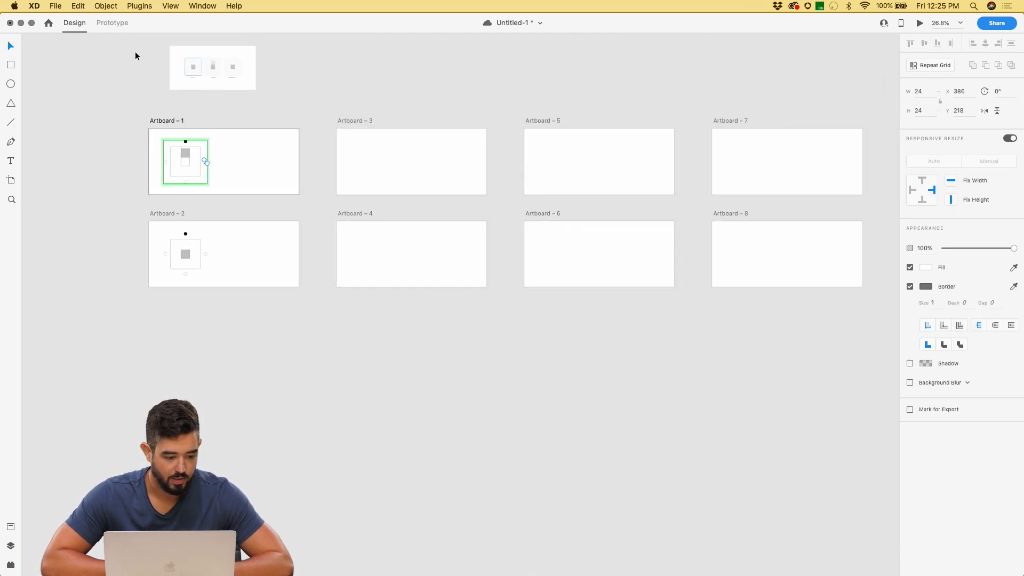
left_click(110, 23)
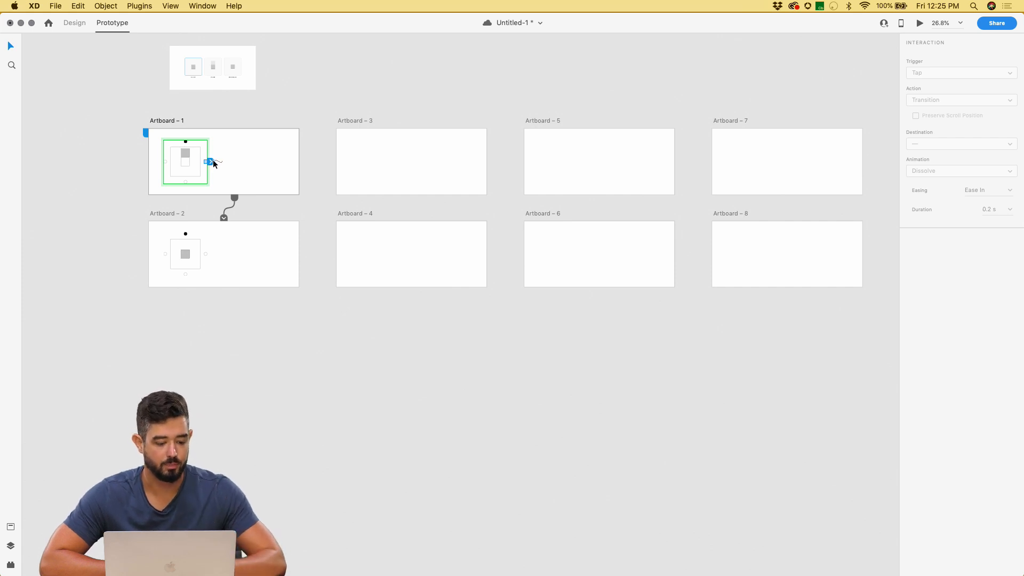
left_click_drag(211, 161, 361, 172)
left_click(187, 183)
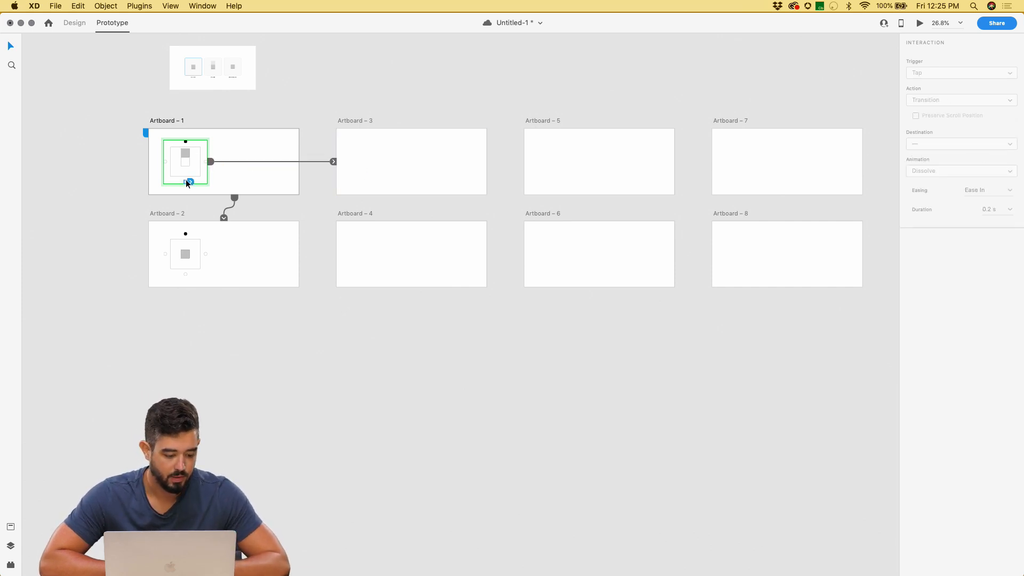
left_click_drag(208, 182, 581, 165)
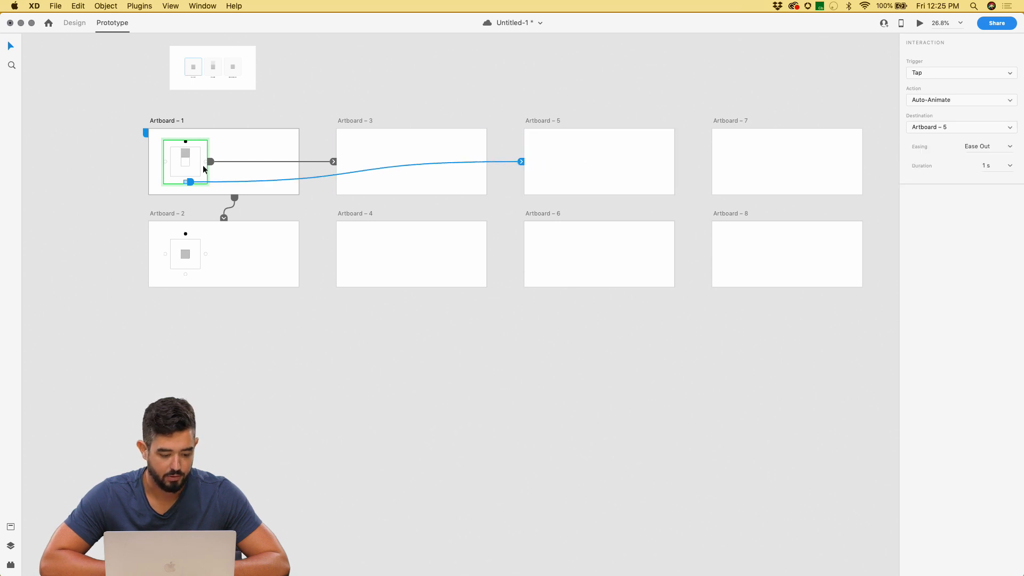
left_click(167, 163)
left_click_drag(169, 162, 814, 178)
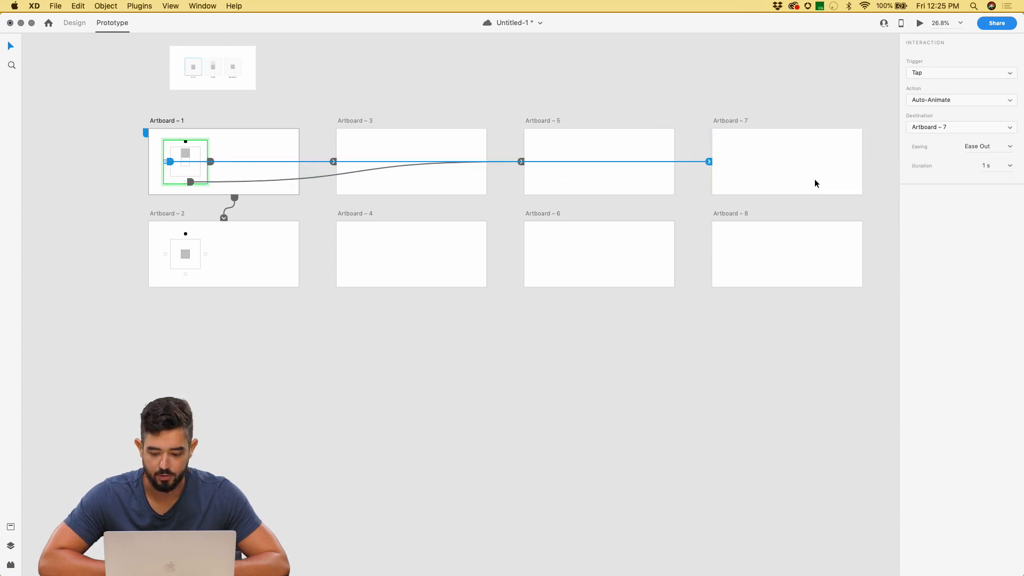
- Link the right, bottom and left circles in Artboard – 2 to Artboards 4, 6 and 8 respectively
left_click(203, 254)
left_click_drag(208, 252, 426, 233)
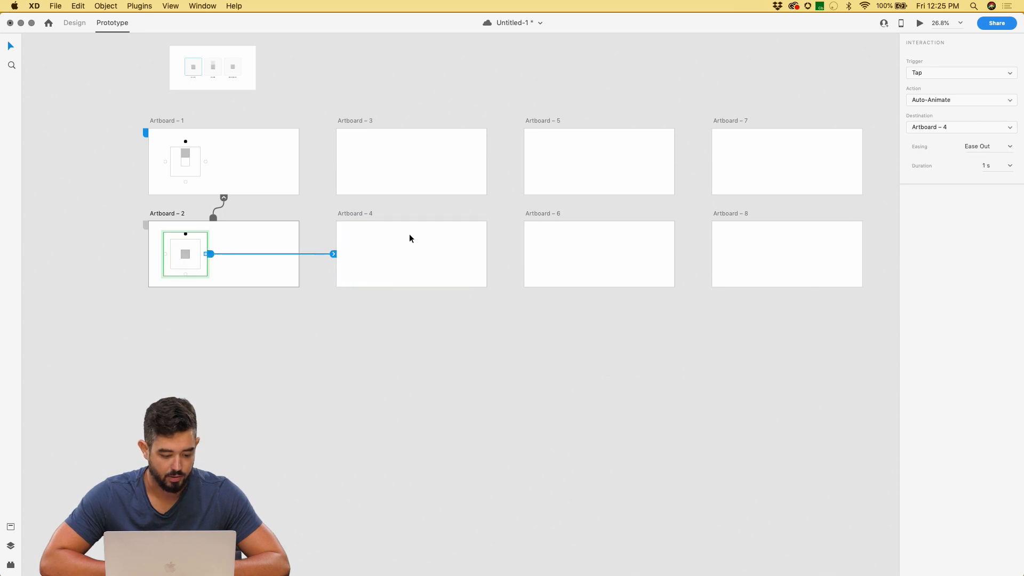
left_click(187, 272)
left_click_drag(190, 274, 576, 255)
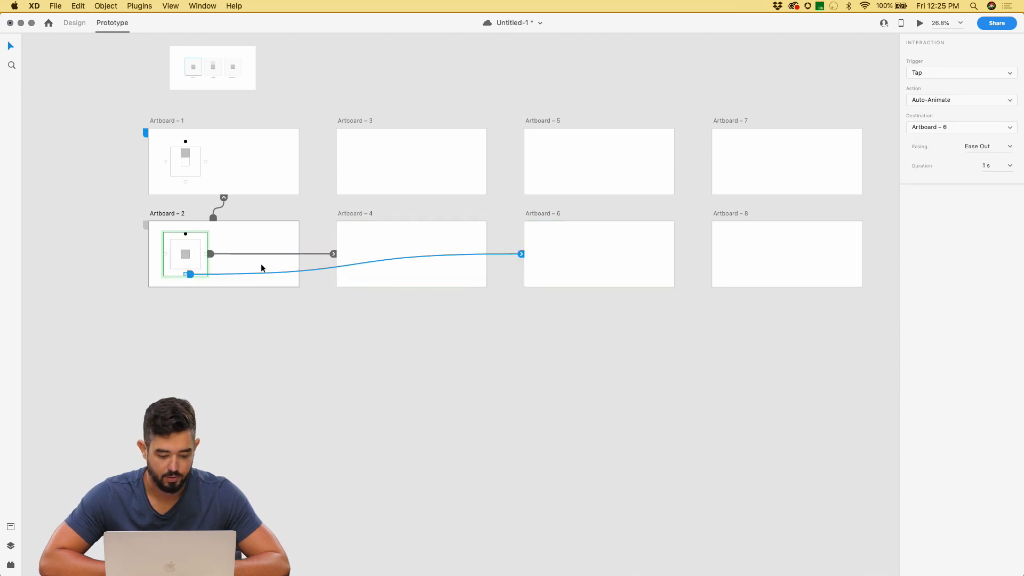
left_click_drag(166, 256, 766, 267)
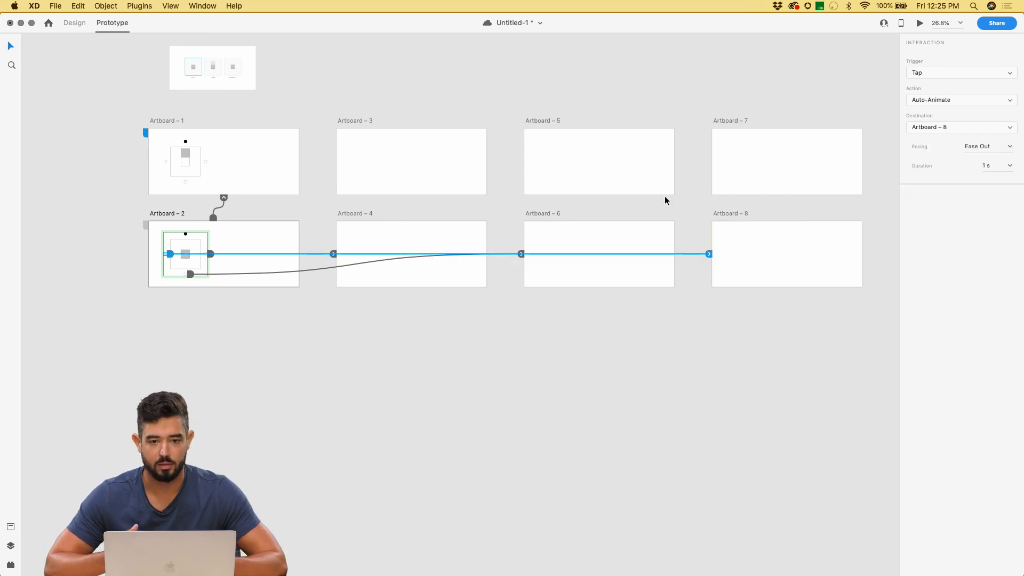
left_click_drag(114, 126, 238, 290)
left_click(219, 328)
left_click_drag(219, 326, 145, 129)
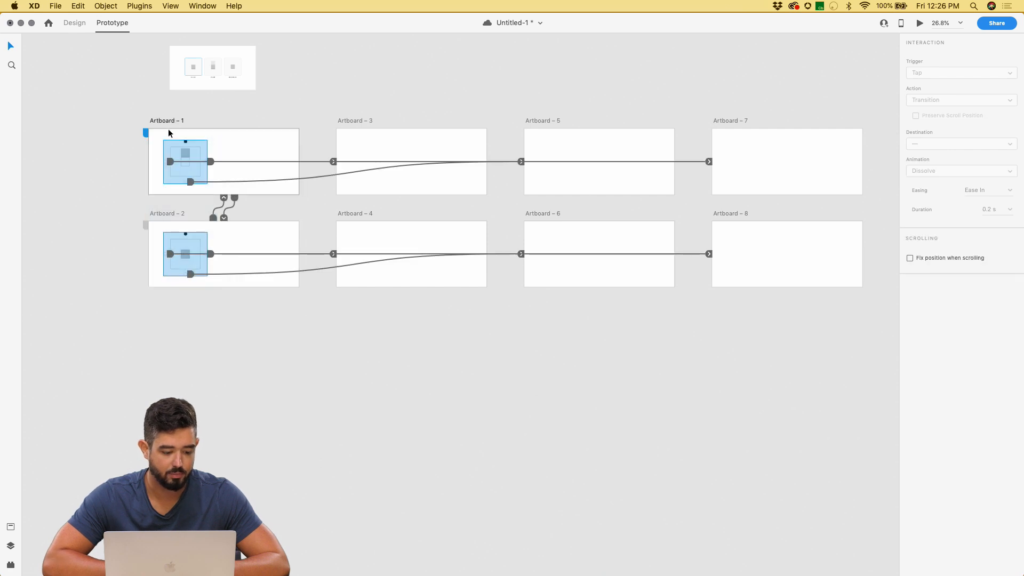
key("super+c")
left_click(378, 139)
left_click(248, 93)
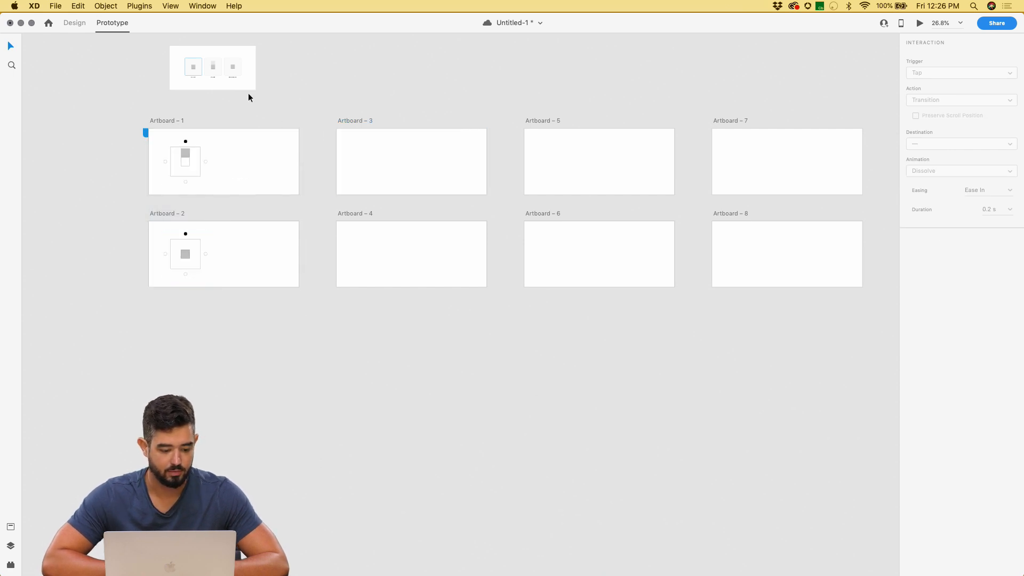
- Copy the linked card component from Artboard – 1 into Artboards 3, 5 and 7
left_click(197, 160)
left_click(360, 140)
key("super+v")
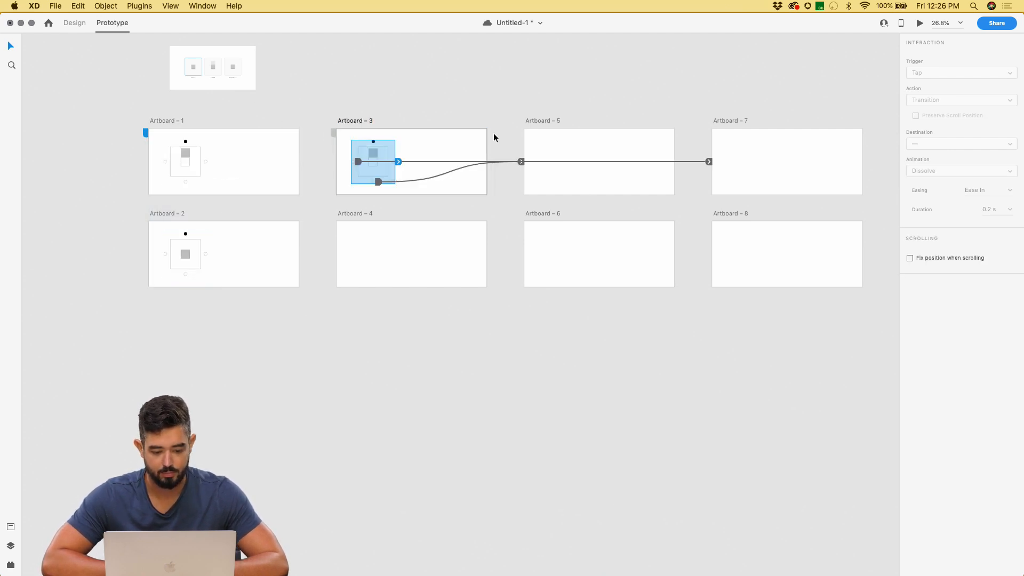
left_click(577, 137)
left_click(740, 152, "shift")
key("super+v")
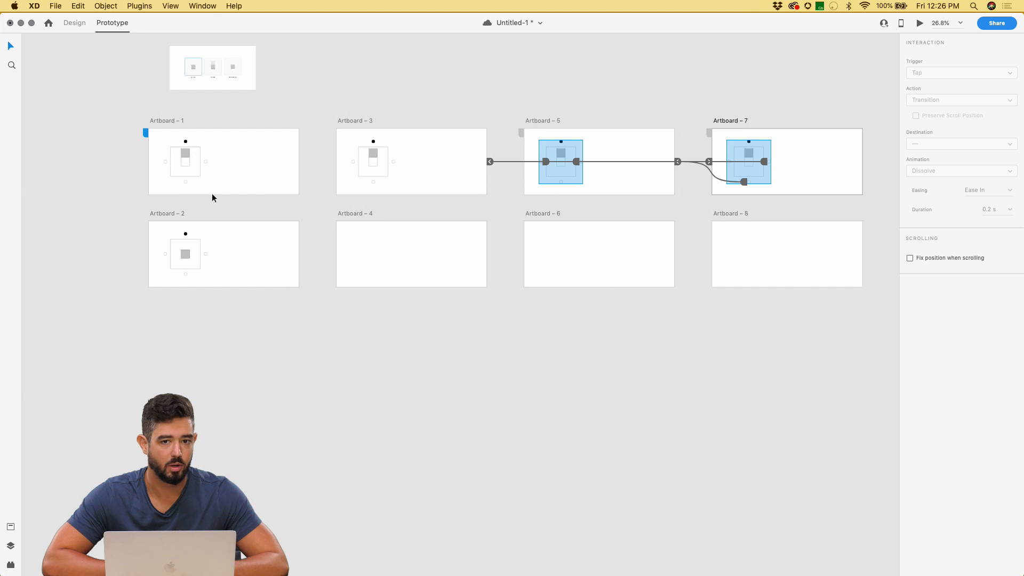
- Copy the linked card component from Artboard – 2 into Artboards 4, 6 and 8
left_click(200, 250)
left_click(424, 239)
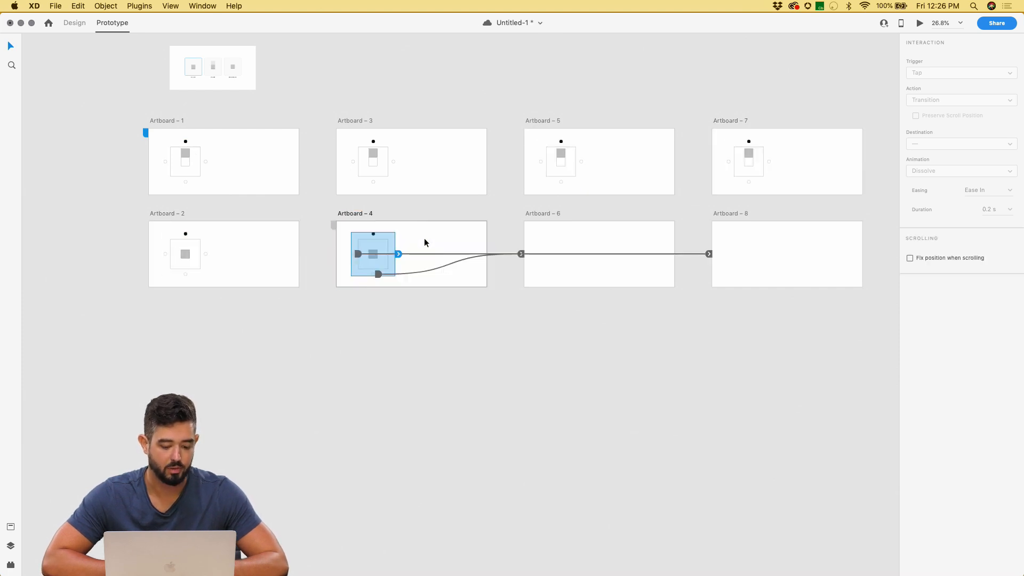
left_click(581, 246)
left_click_drag(581, 244, 770, 237)
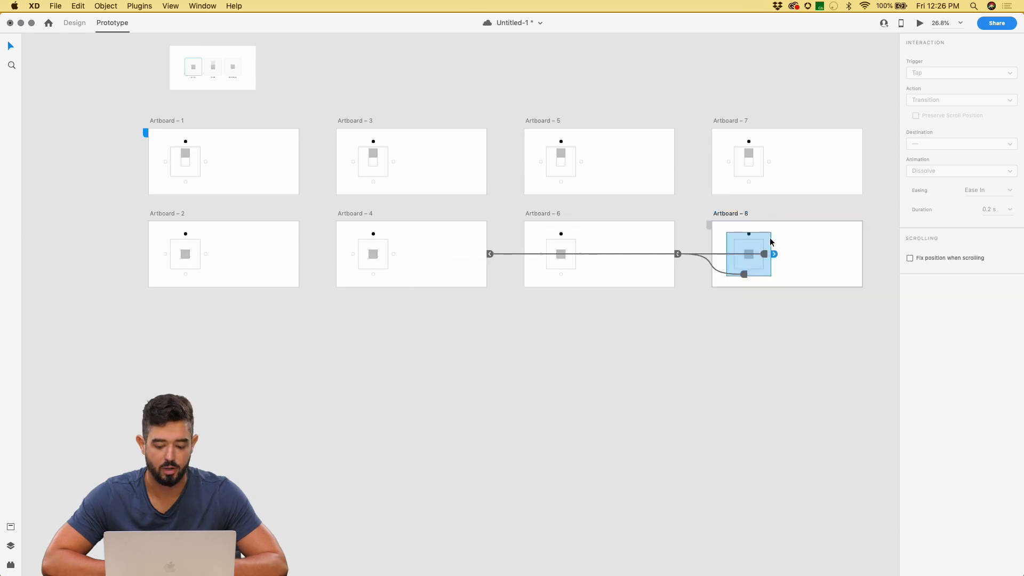
- Link the top circles in Artboards 8, 6 and 4 back to Artboard – 2 with Auto-Animate on tap
double_click(749, 233)
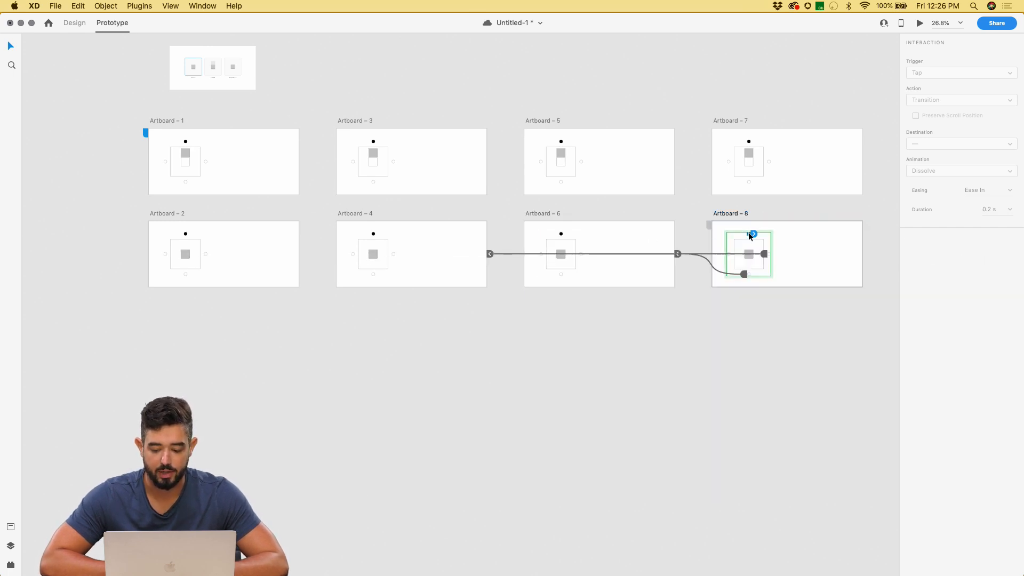
left_click_drag(753, 232, 224, 255)
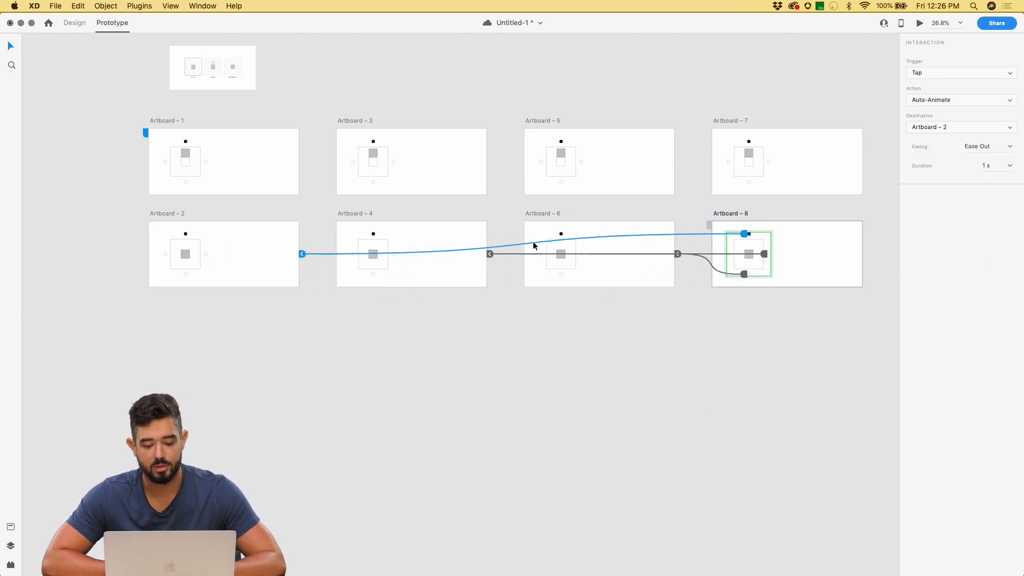
double_click(560, 234)
left_click_drag(565, 233, 251, 249)
double_click(373, 236)
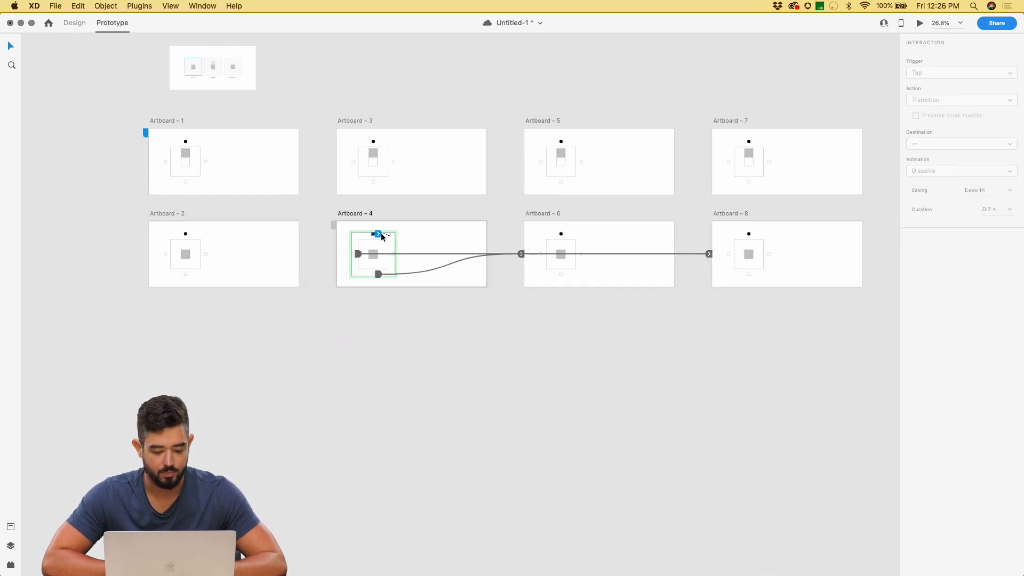
left_click_drag(379, 235, 243, 256)
- Link the top circles in Artboards 3, 5 and 7 back to Artboard – 1 with Auto-Animate on tap
double_click(374, 144)
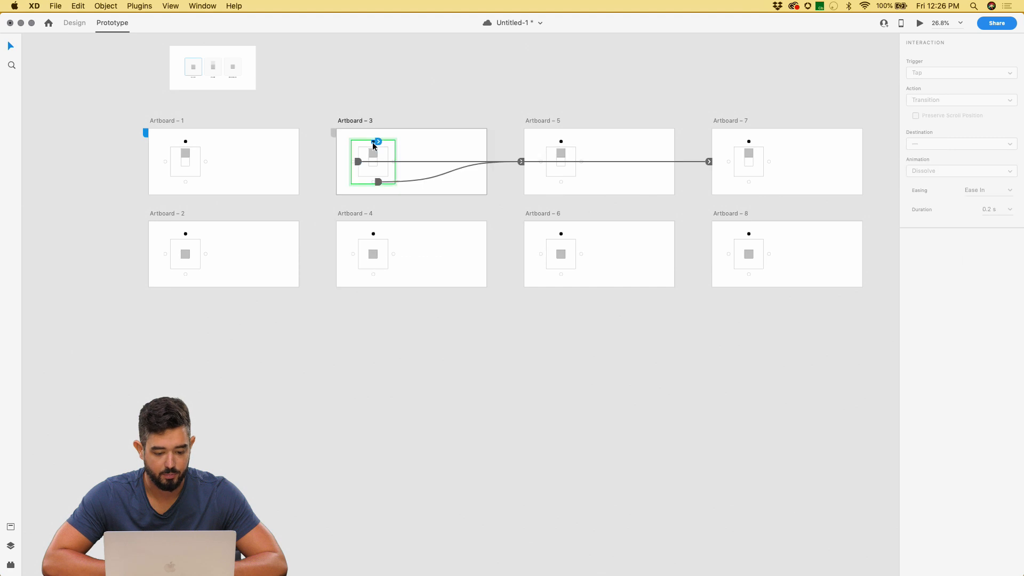
left_click_drag(378, 142, 241, 173)
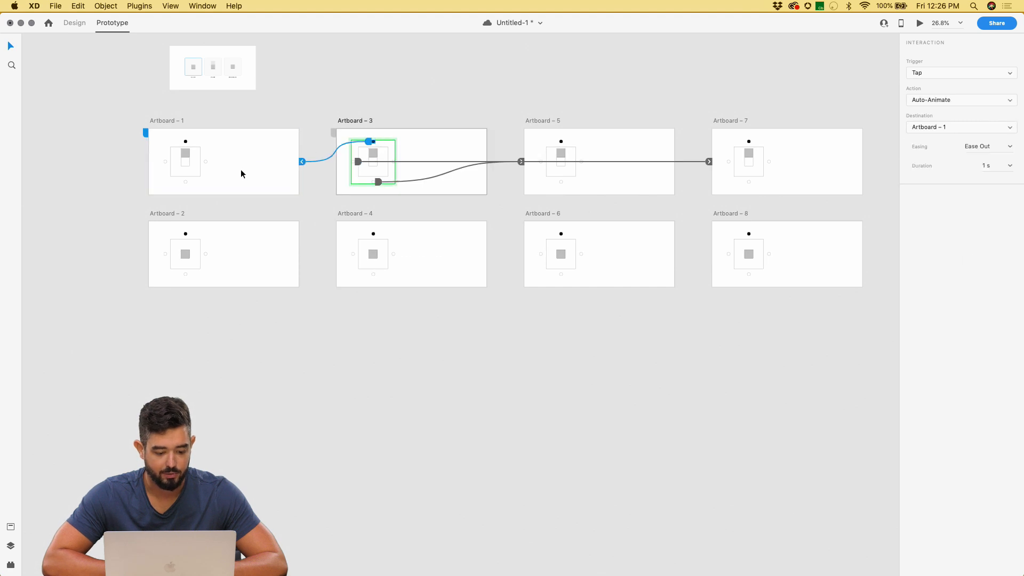
double_click(563, 142)
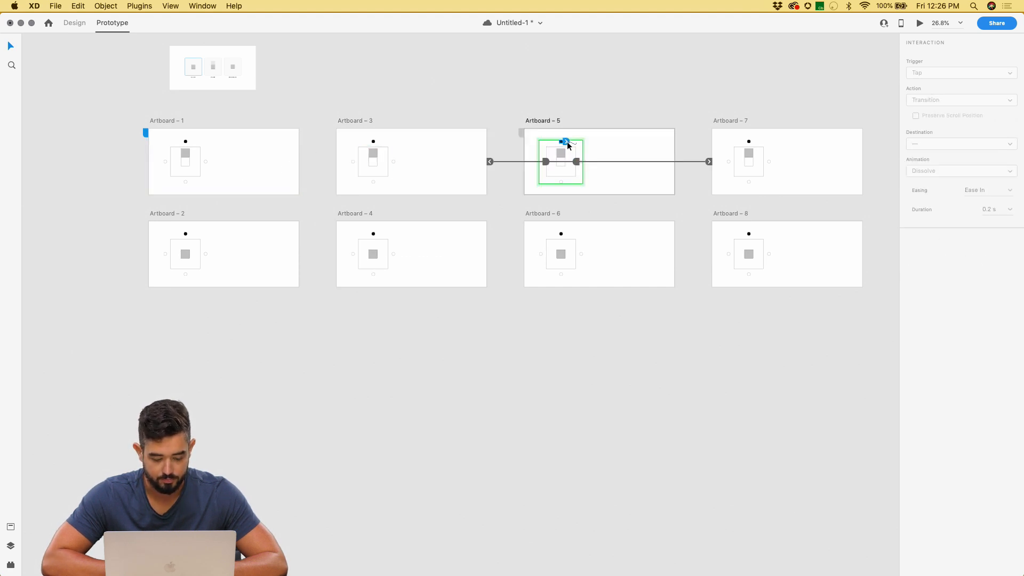
left_click_drag(568, 141, 313, 164)
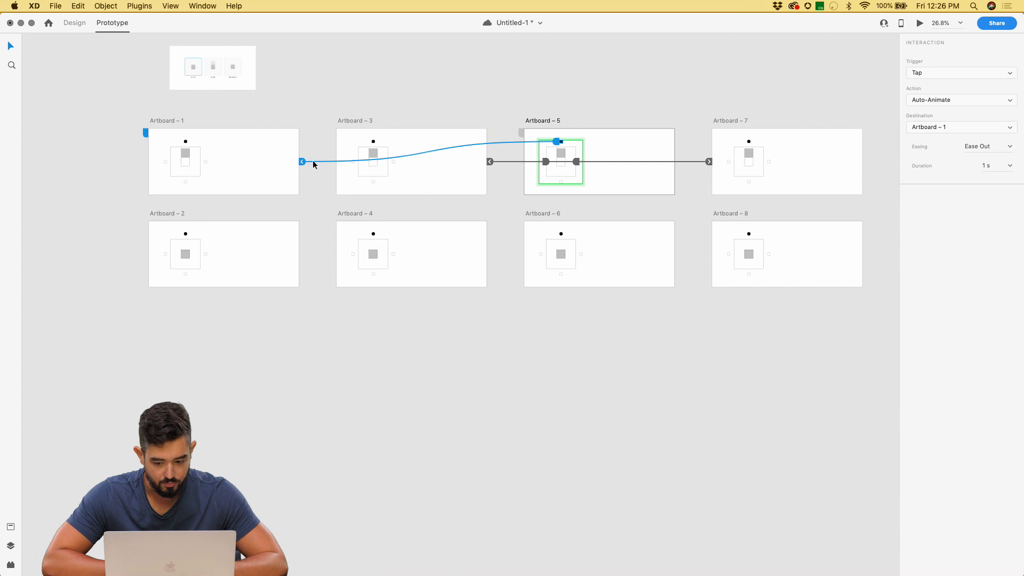
double_click(750, 141)
left_click_drag(751, 141, 226, 167)
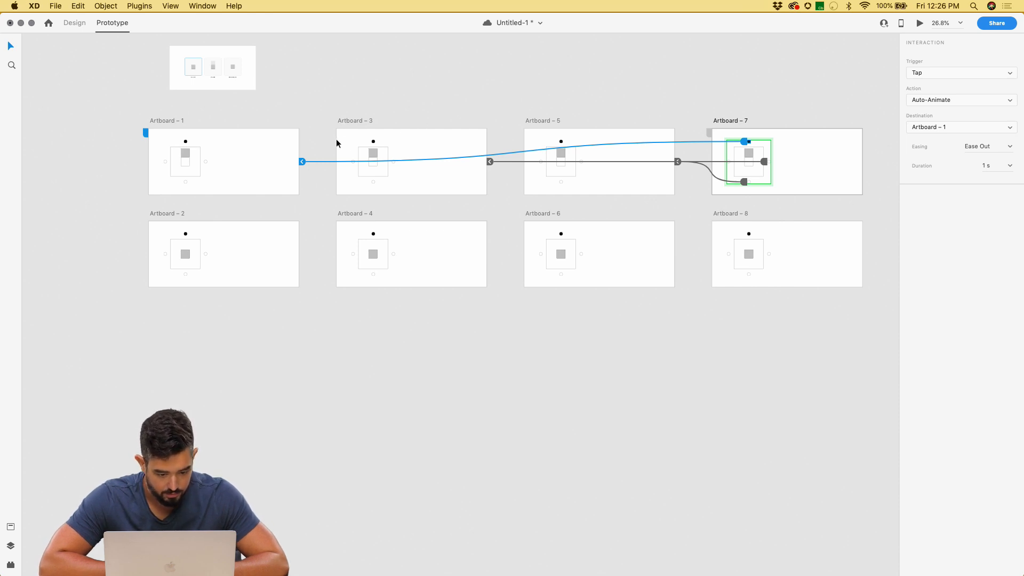
- Move the grey square in Artboard – 3's card to the right of the outlined centre square and inspect the top circle's link to Artboard – 1
left_click(372, 143)
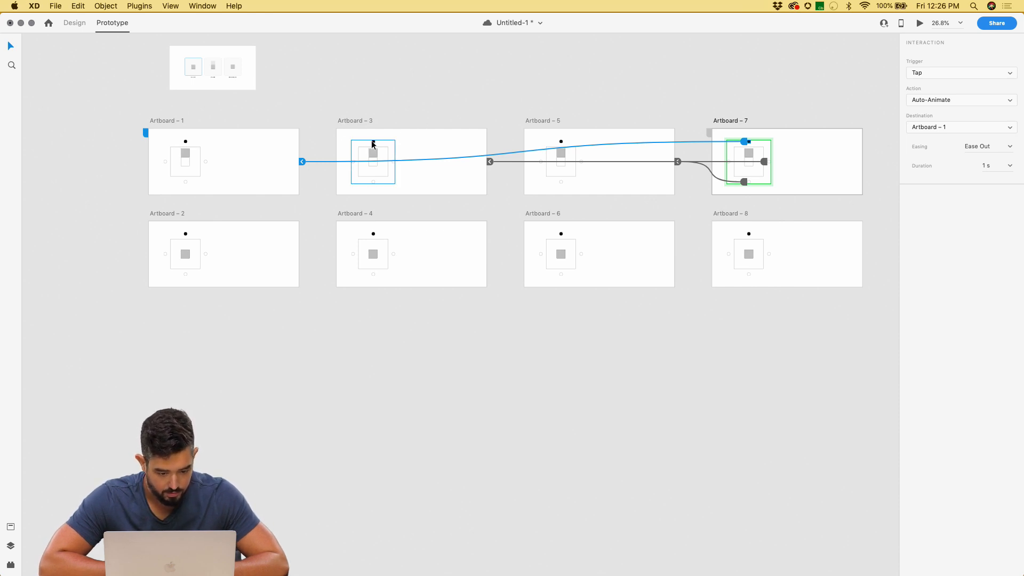
left_click(218, 148)
scroll(213, 144, "up", 5)
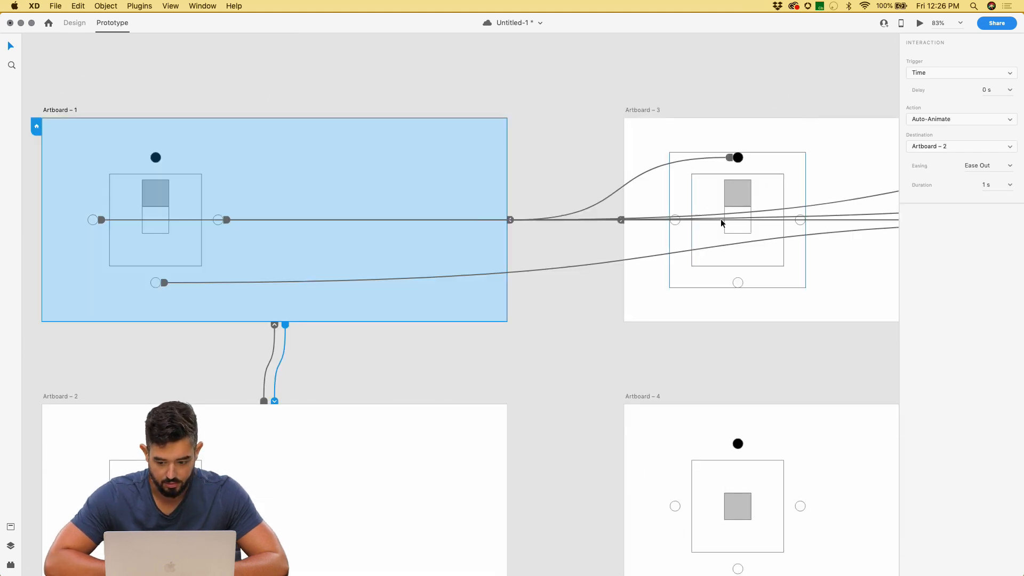
scroll(693, 213, "right", 2)
left_click(620, 183)
scroll(620, 183, "right", 3)
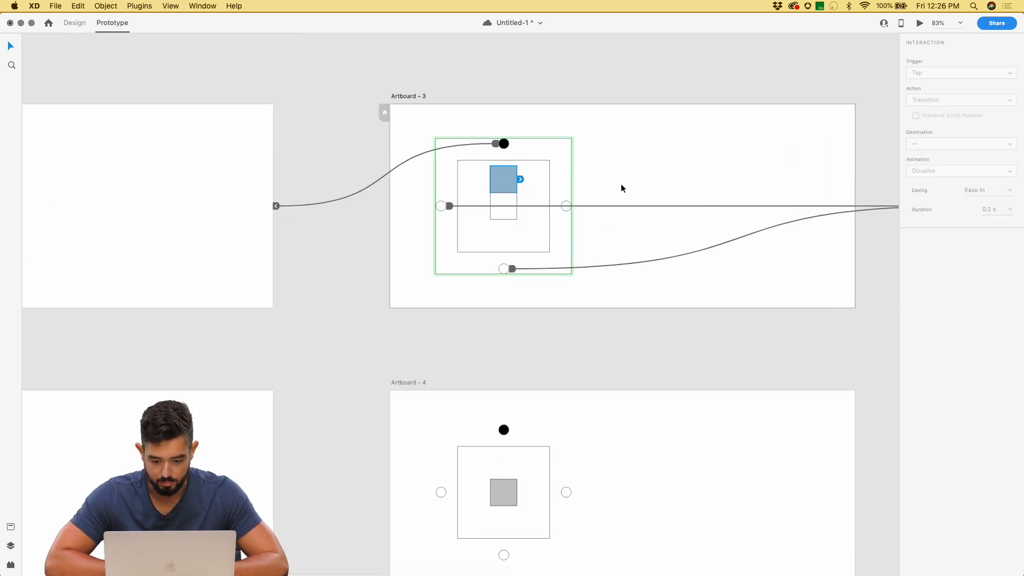
scroll(621, 188, "right", 2)
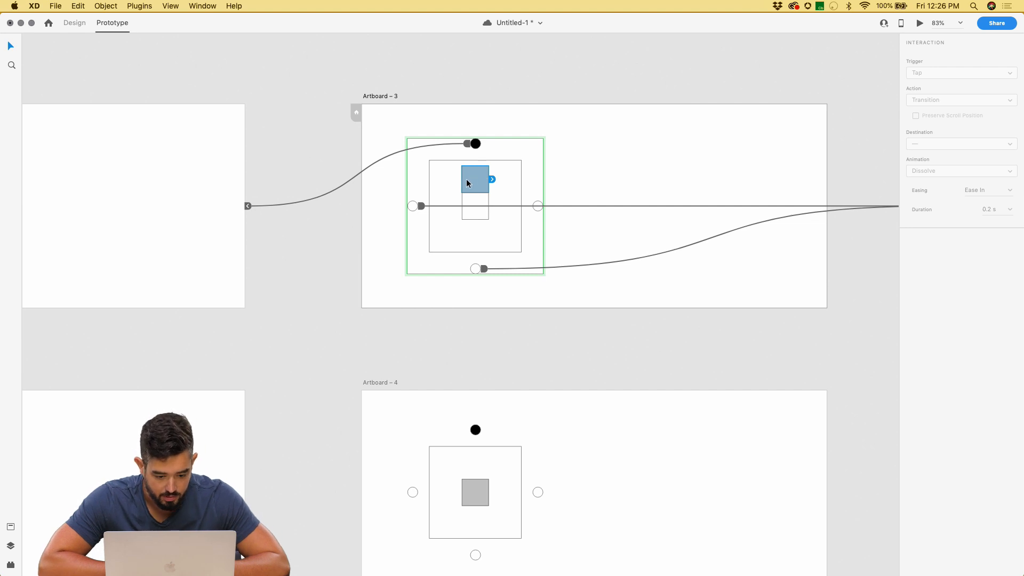
left_click_drag(467, 180, 491, 206)
scroll(491, 207, "down", 5)
scroll(491, 207, "right", 3)
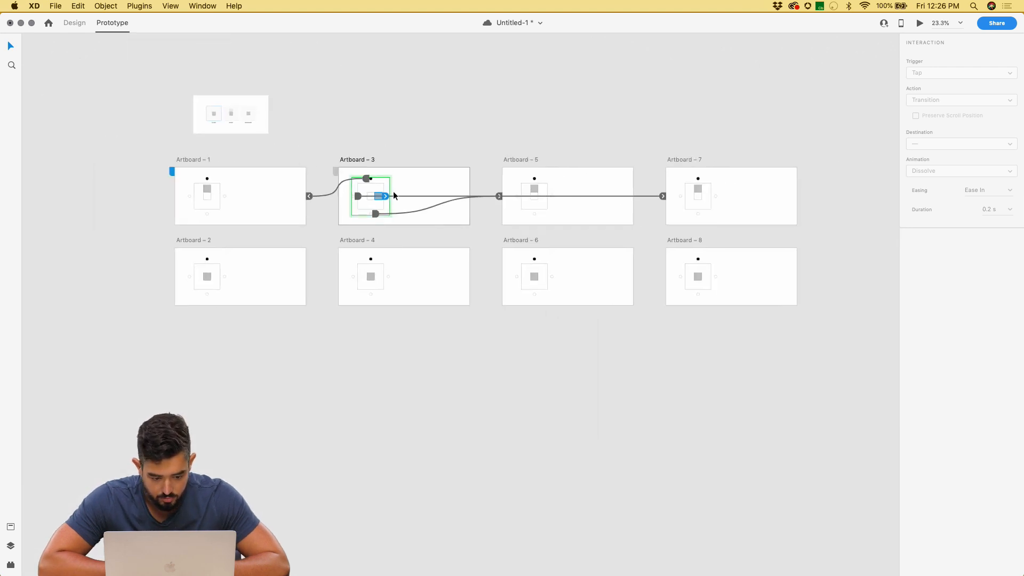
scroll(345, 183, "up", 5)
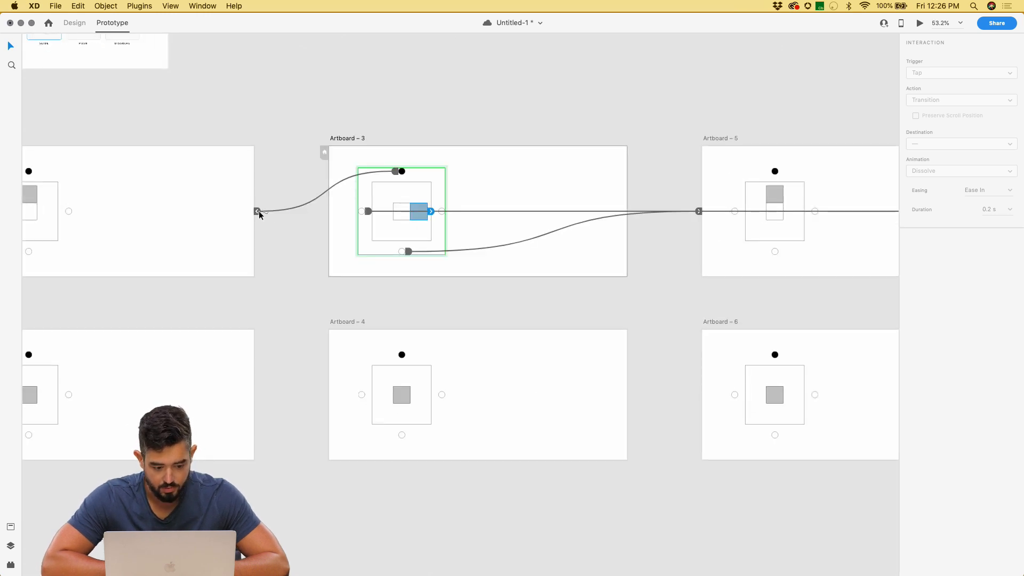
left_click(258, 212)
scroll(365, 212, "down", 4)
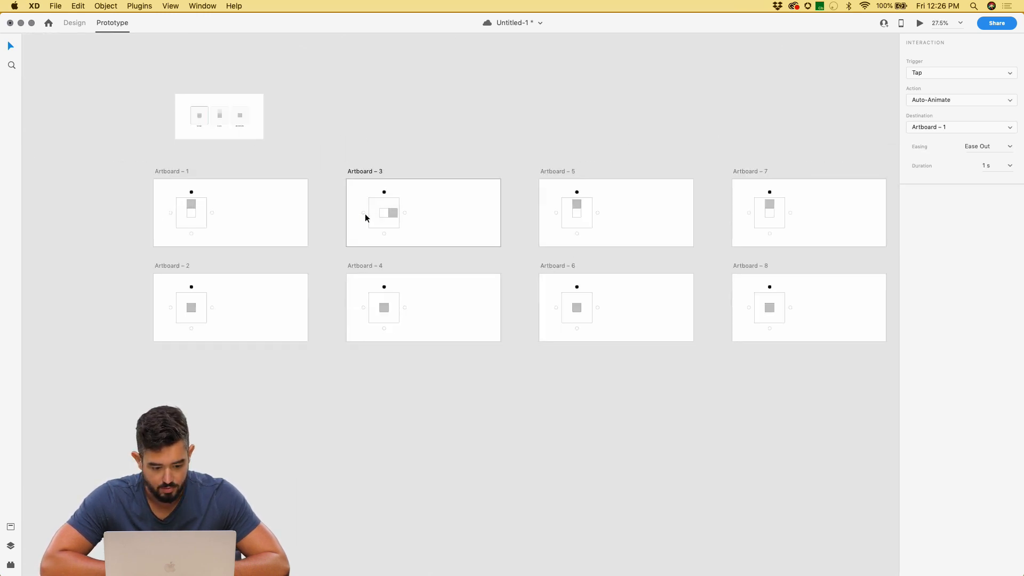
- Undo the square move, the pasted cards and the circle links, back to unlinked cards in only Artboards 1 and 2
key("super+z")
key("super+z")
key("super+z")
key("super+z")
key("super+z")
key("super+z")
key("super+z")
key("super+z")
key("super+z")
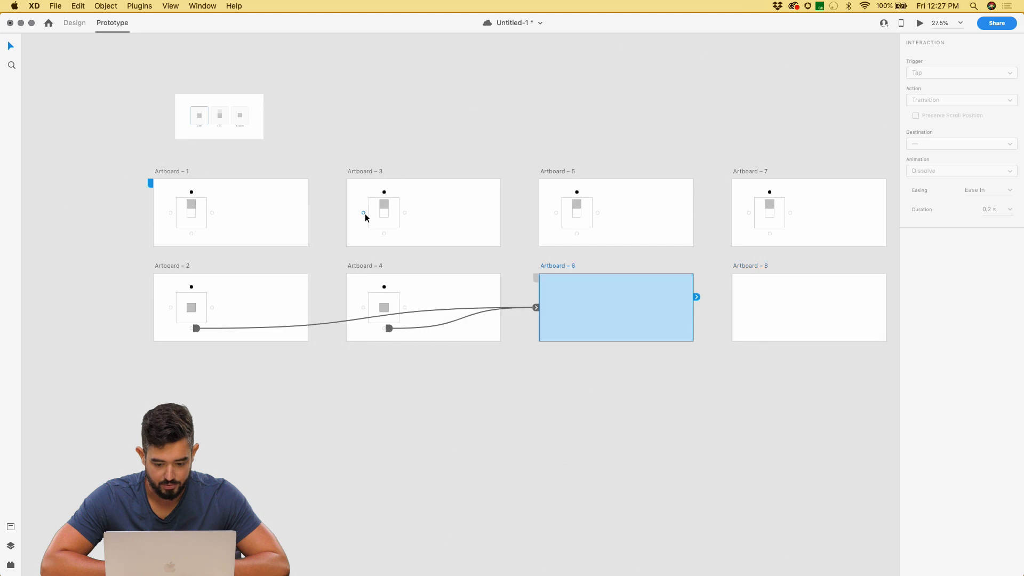
key("super+shift+z")
key("super+shift+z")
key("super+shift+z")
key("super+shift+z")
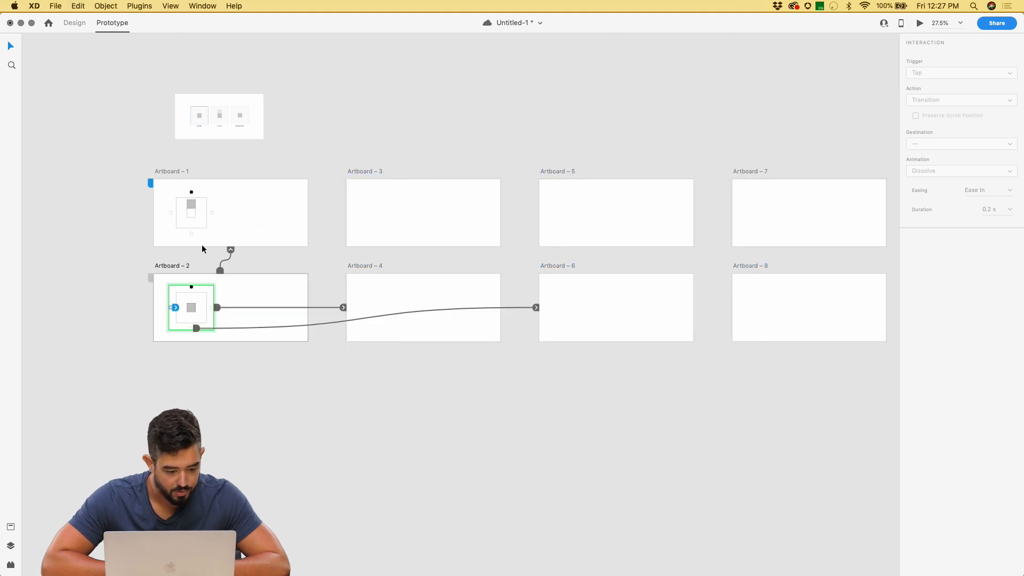
scroll(174, 191, "up", 5)
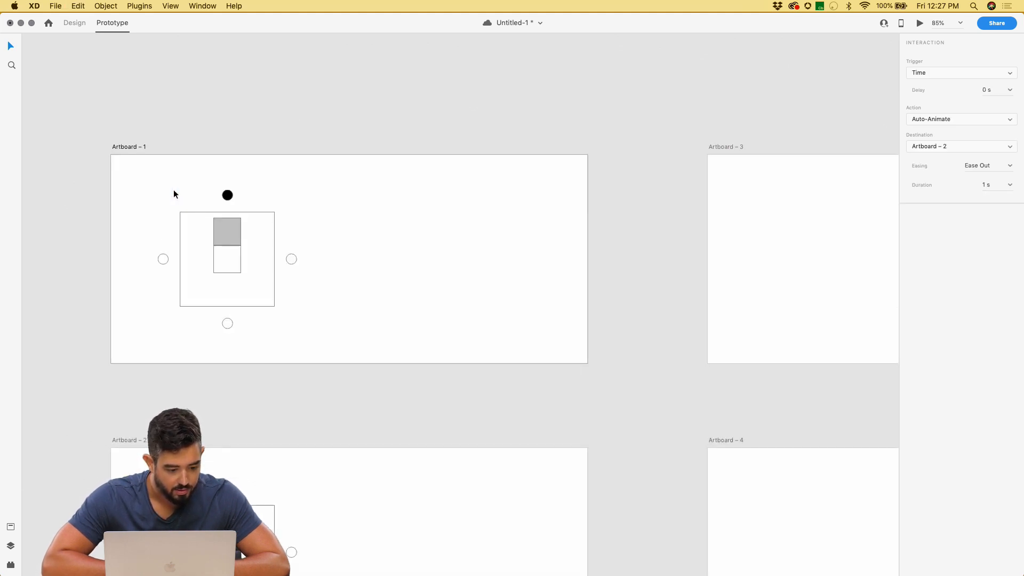
scroll(264, 229, "down", 3)
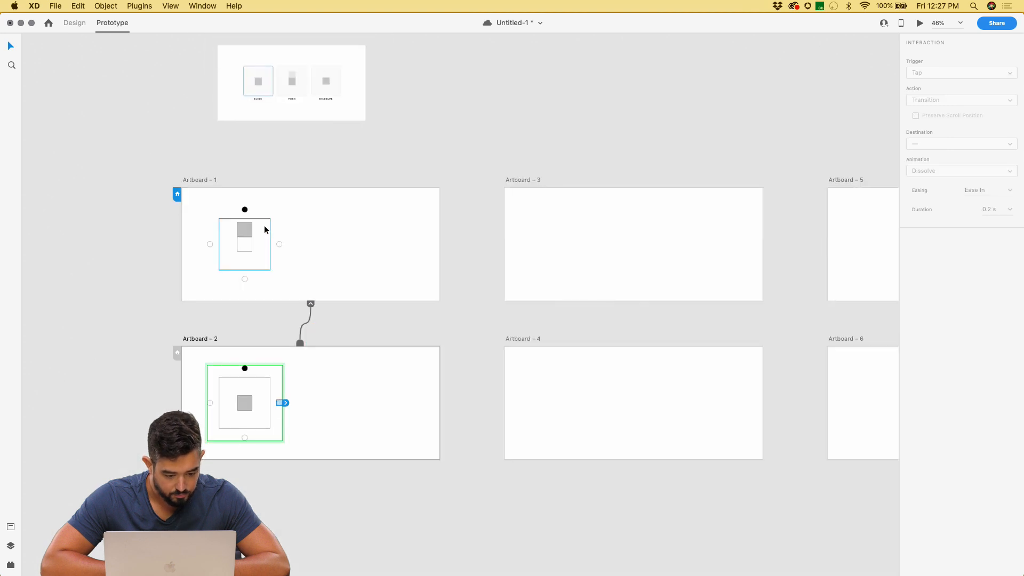
- Link the right circle in Artboard – 1 to Artboard – 3 with a Tap trigger, Transition action and None animation
left_click(264, 229)
scroll(303, 263, "down", 3)
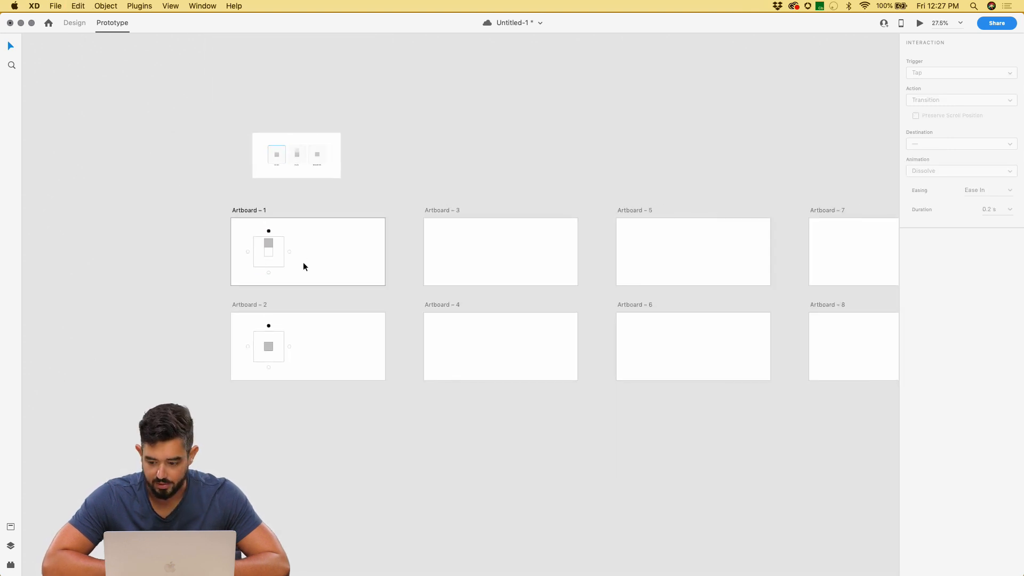
left_click_drag(255, 234, 469, 243)
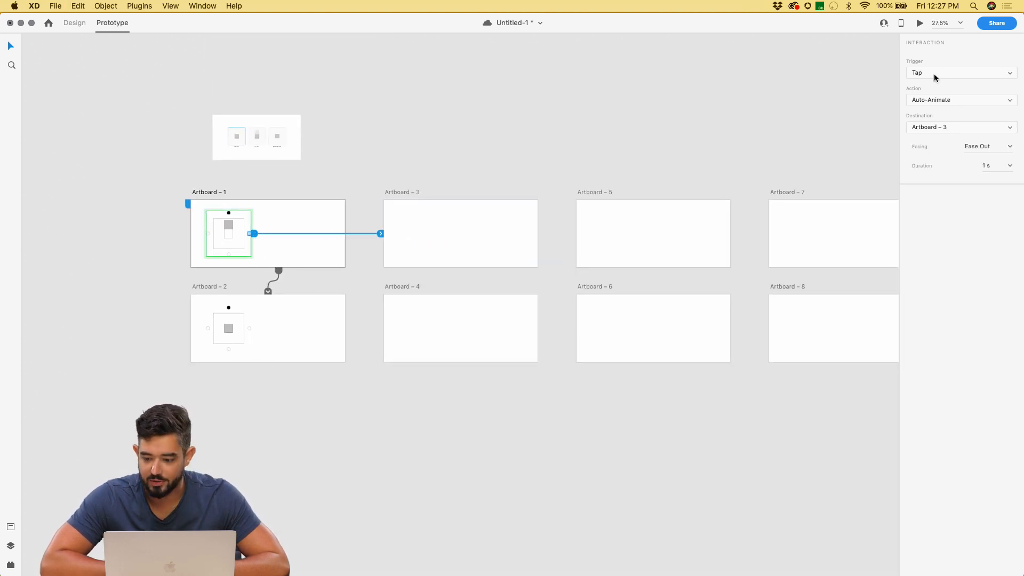
left_click(938, 102)
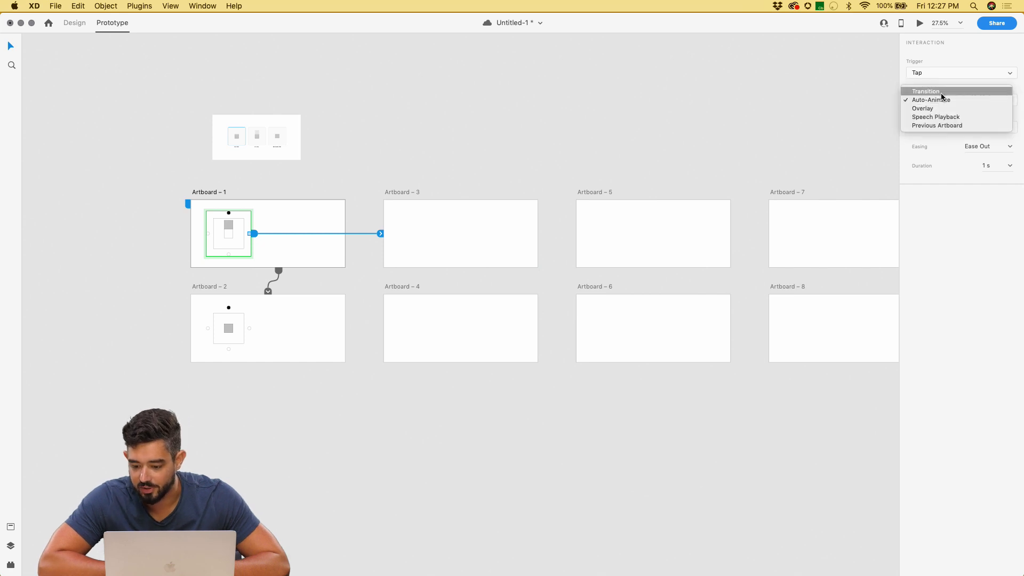
left_click(941, 95)
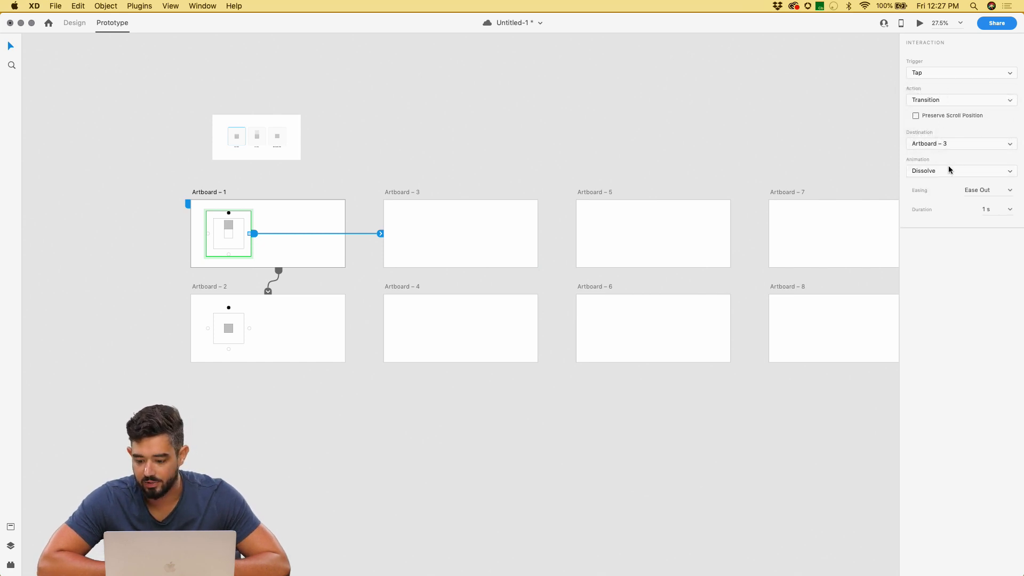
left_click(948, 170)
left_click(949, 161)
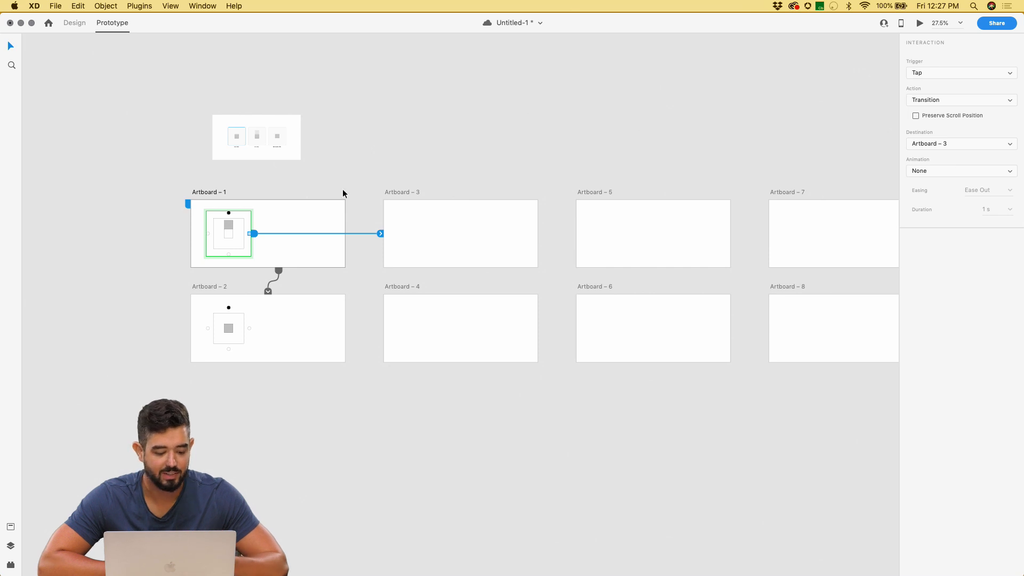
- Link Artboard – 1's bottom circle to Artboard – 5 and its left circle to Artboard – 7 using the None transition
left_click_drag(228, 252, 609, 249)
scroll(609, 249, "down", 3)
scroll(609, 249, "right", 4)
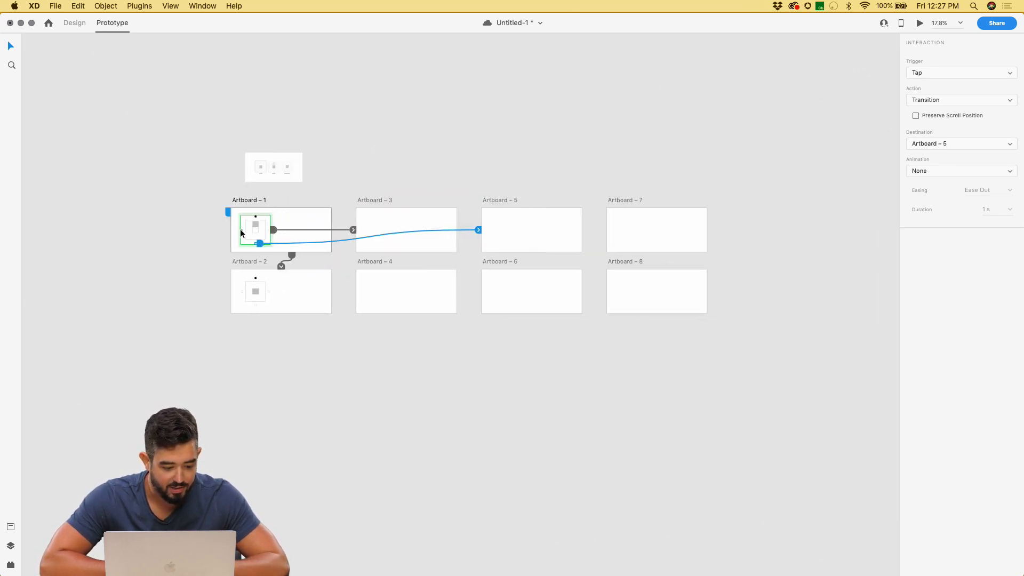
left_click_drag(241, 230, 678, 229)
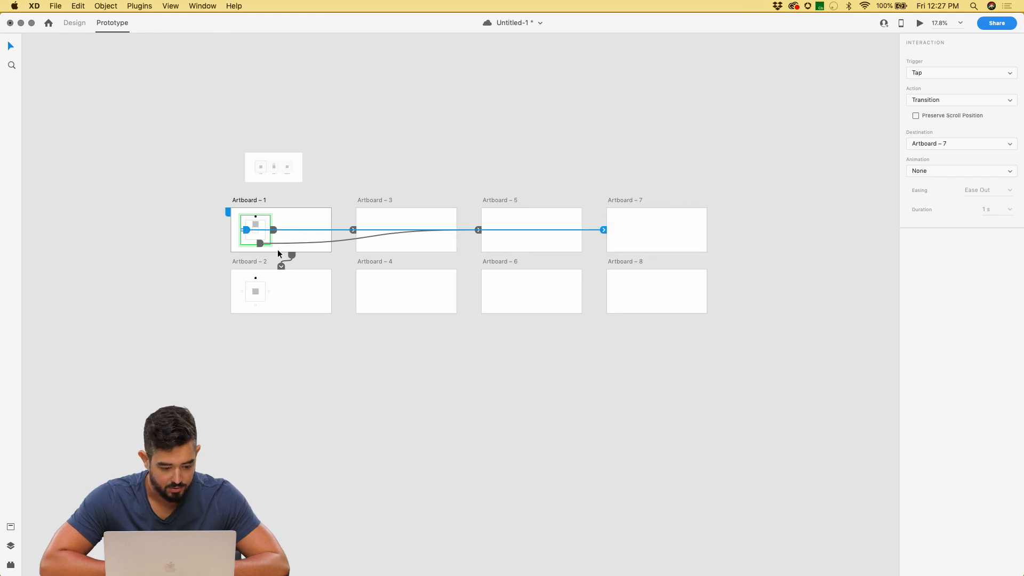
- Link the right, bottom and left circles in Artboard – 2 to Artboards 4, 6 and 8 with the None transition
scroll(245, 273, "up", 4)
left_click(275, 305)
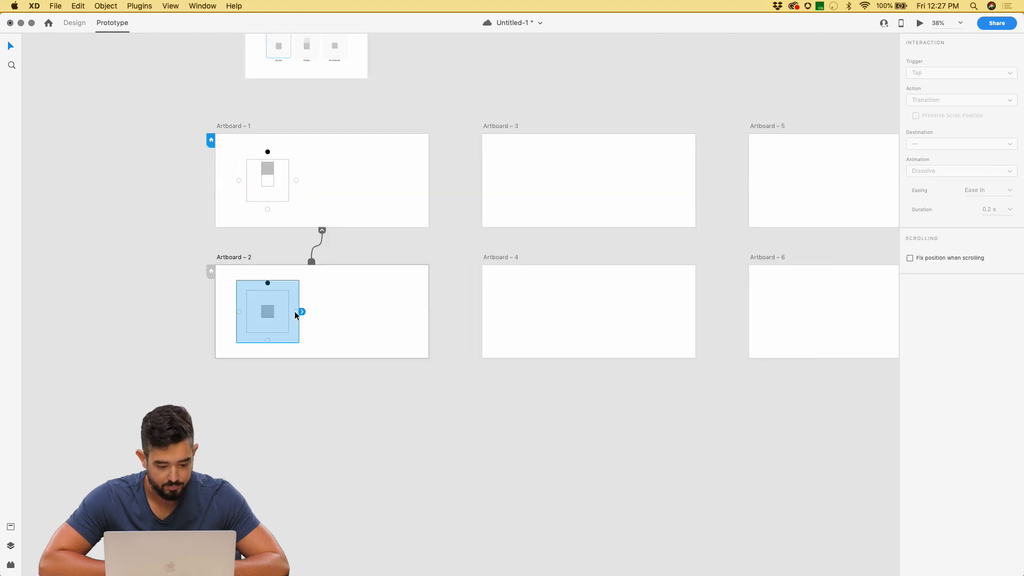
double_click(295, 312)
left_click_drag(299, 313, 525, 299)
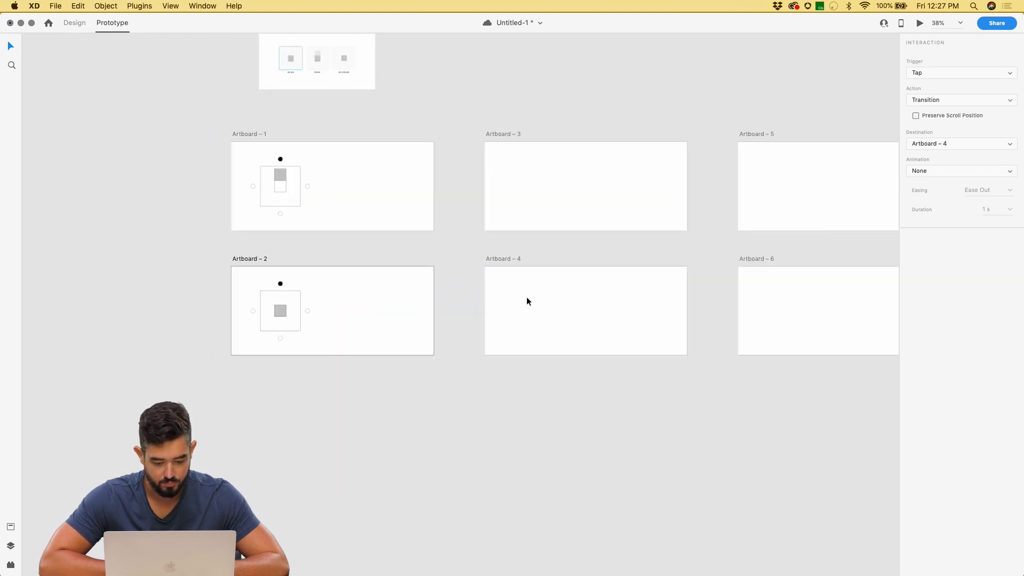
scroll(526, 299, "down", 2)
left_click(174, 302)
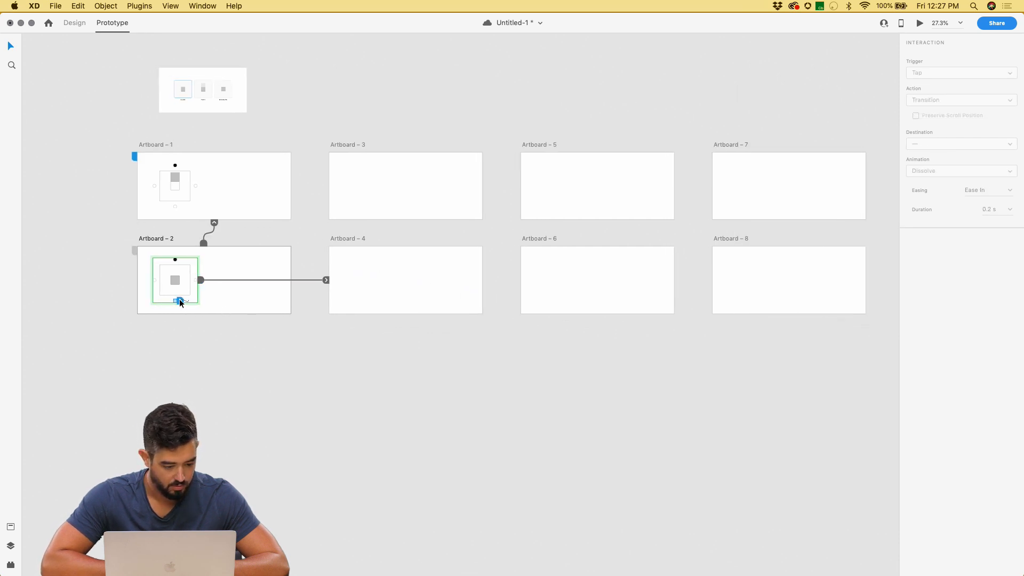
left_click_drag(179, 300, 597, 288)
left_click(154, 283)
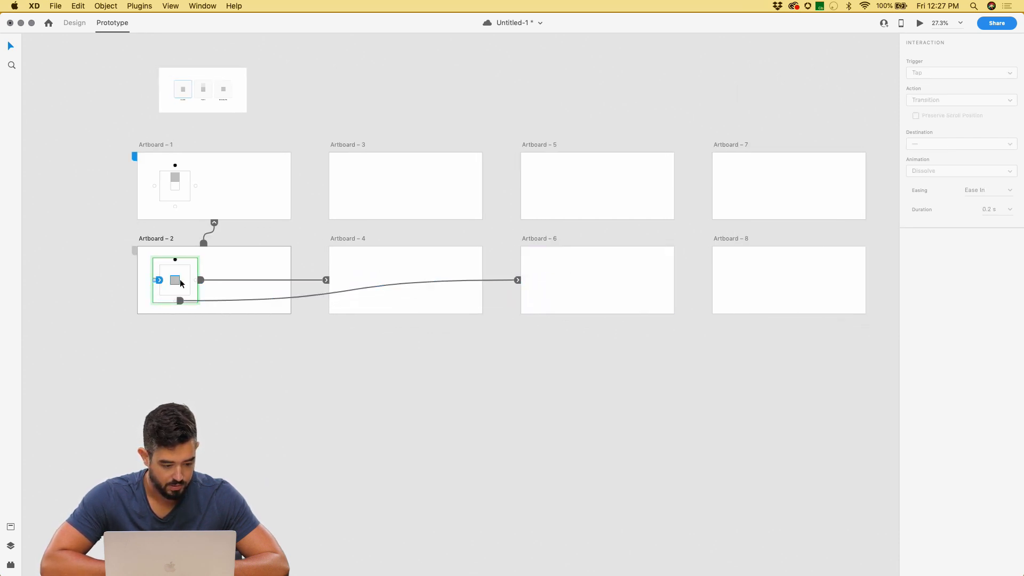
left_click_drag(159, 280, 738, 300)
- Show the layers and copy the relinked card component from Artboard – 1 into Artboards 3, 5 and 7
left_click(10, 545)
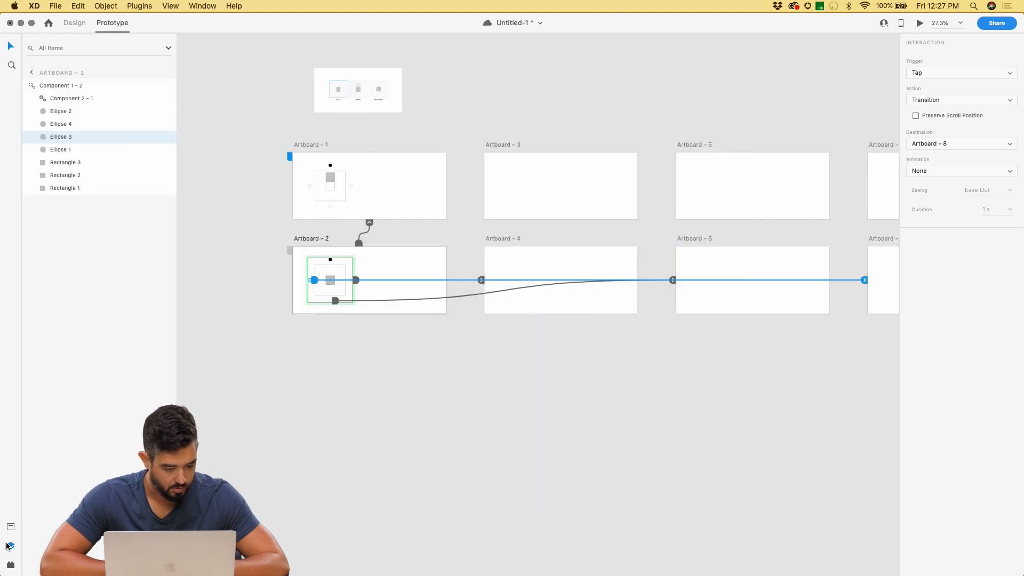
scroll(279, 398, "right", 3)
left_click(271, 377)
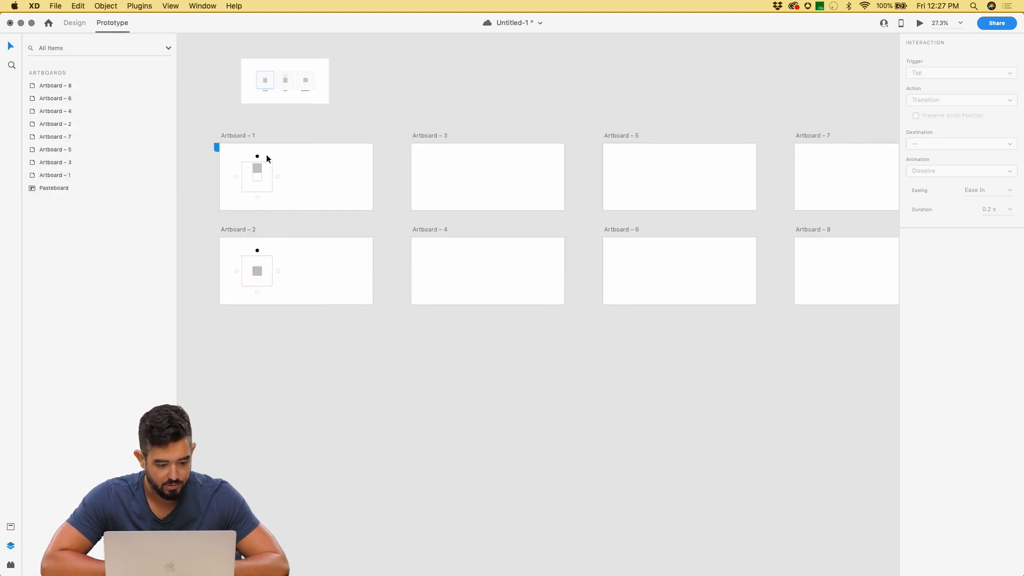
left_click(259, 164)
scroll(258, 180, "right", 3)
scroll(258, 179, "right", 3)
left_click(306, 185)
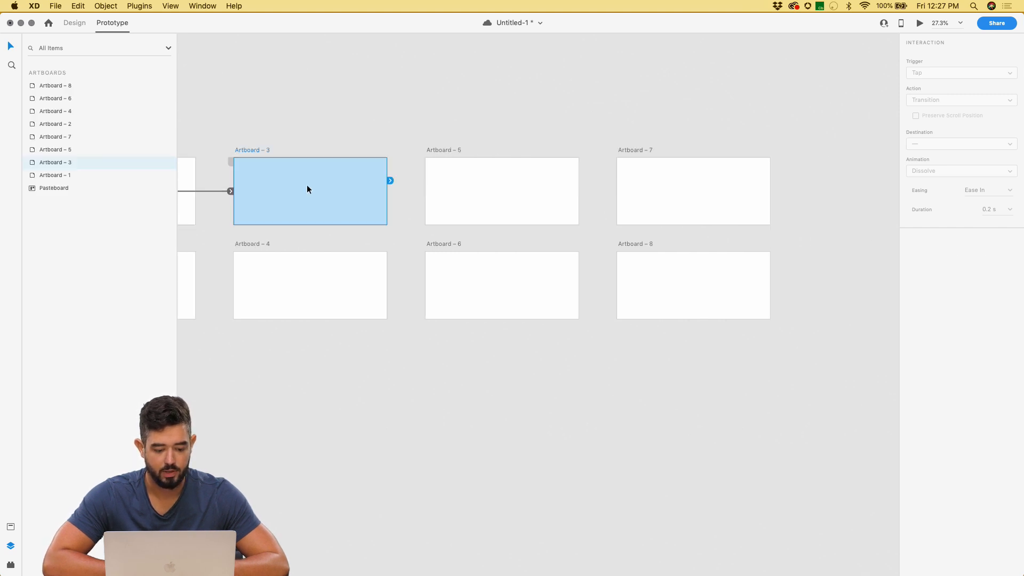
left_click(501, 176, "shift")
left_click(687, 180, "shift")
key("cmd+v")
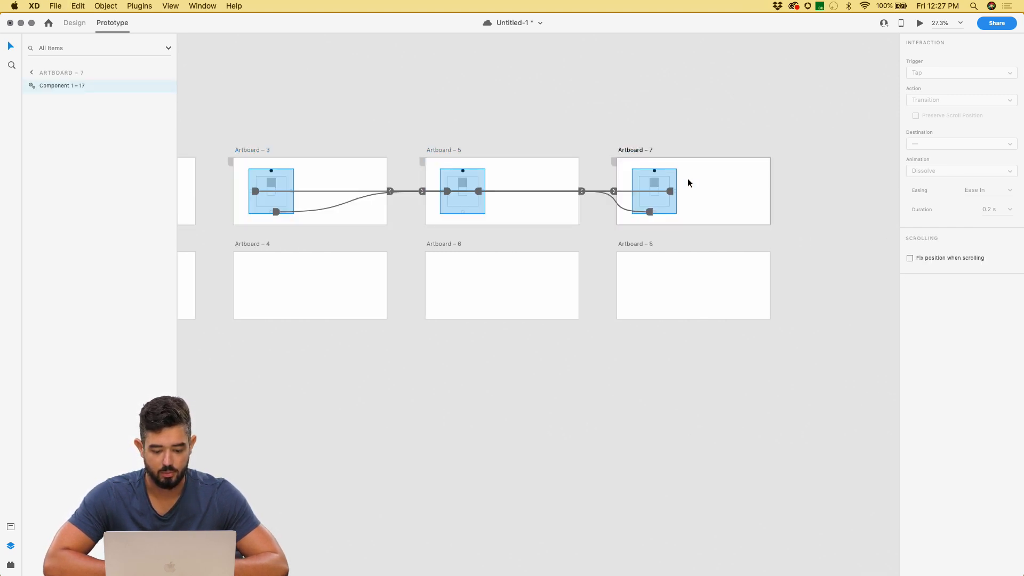
- Copy the relinked card component from Artboard – 2 into Artboards 4, 6 and 8
scroll(538, 183, "left", 3)
left_click(299, 203)
left_click(526, 187)
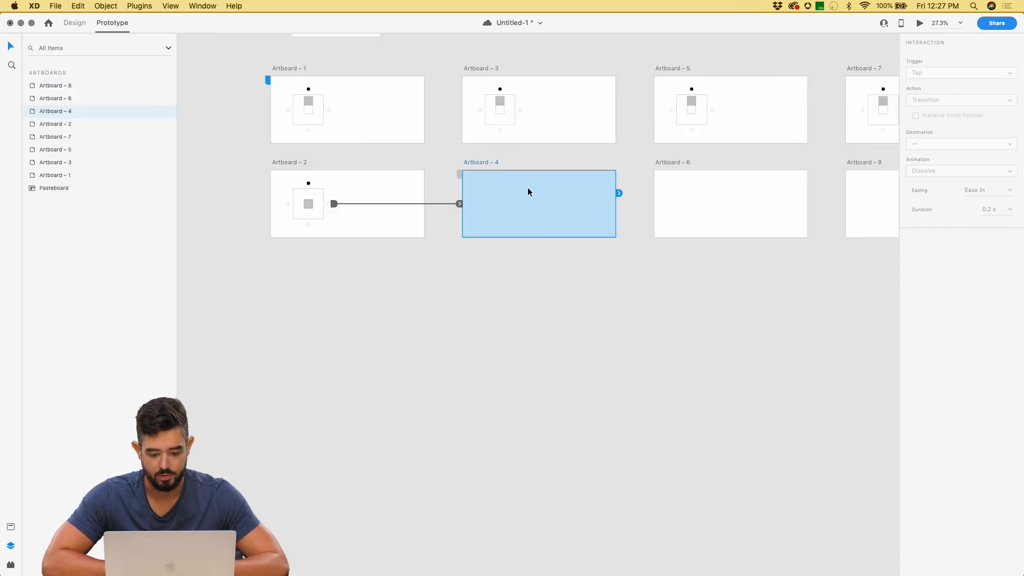
scroll(533, 187, "right", 3)
left_click(577, 184, "shift")
left_click(739, 178, "shift")
key("super+v")
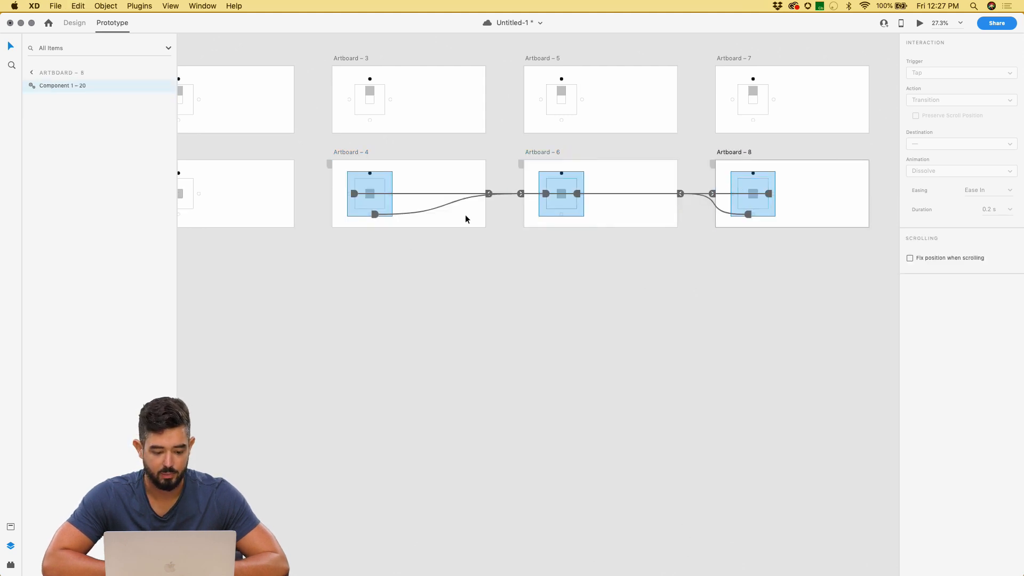
- Link the top circle, Ellipse 1, in Artboard – 3's card back to Artboard – 1 with the None transition
scroll(464, 214, "left", 5)
scroll(465, 214, "up", 1)
scroll(503, 142, "right", 4)
scroll(503, 141, "up", 1)
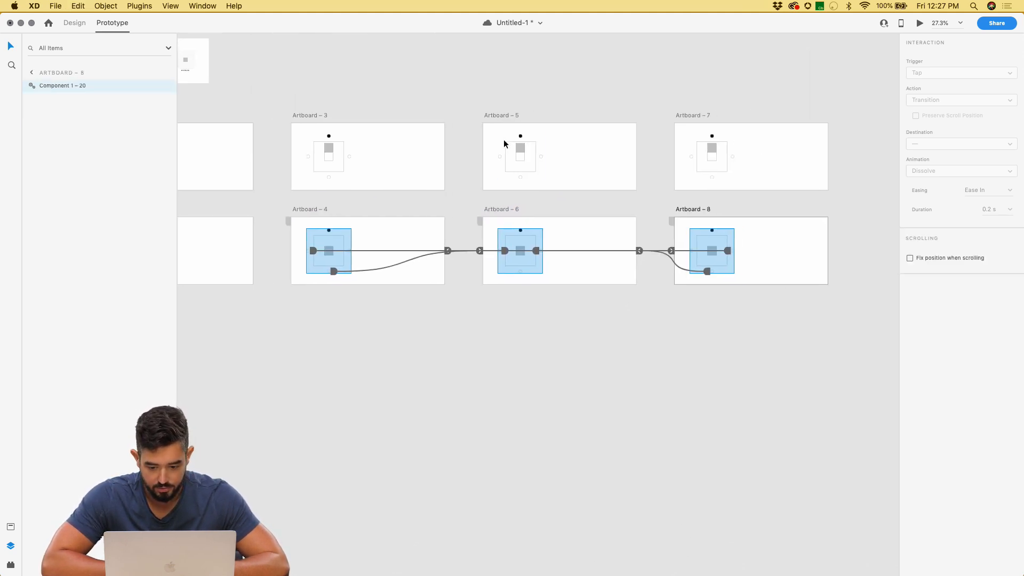
left_click(329, 139)
double_click(331, 137)
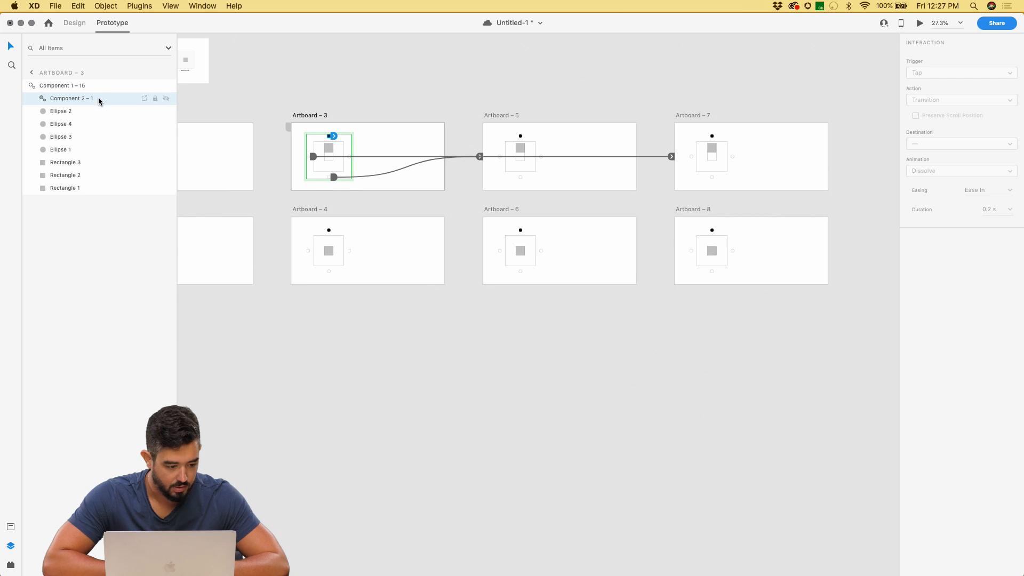
left_click(64, 111)
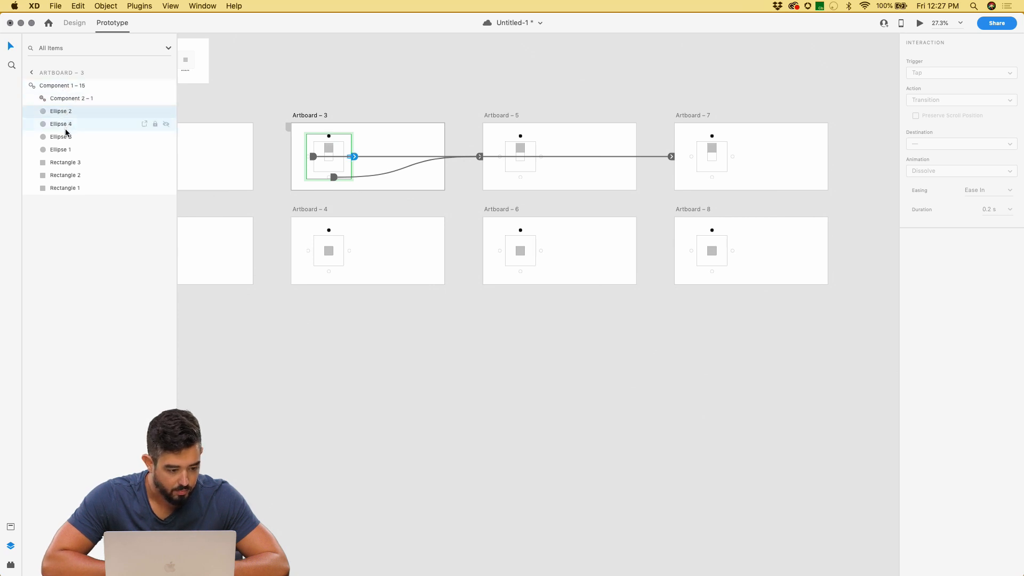
left_click(63, 99)
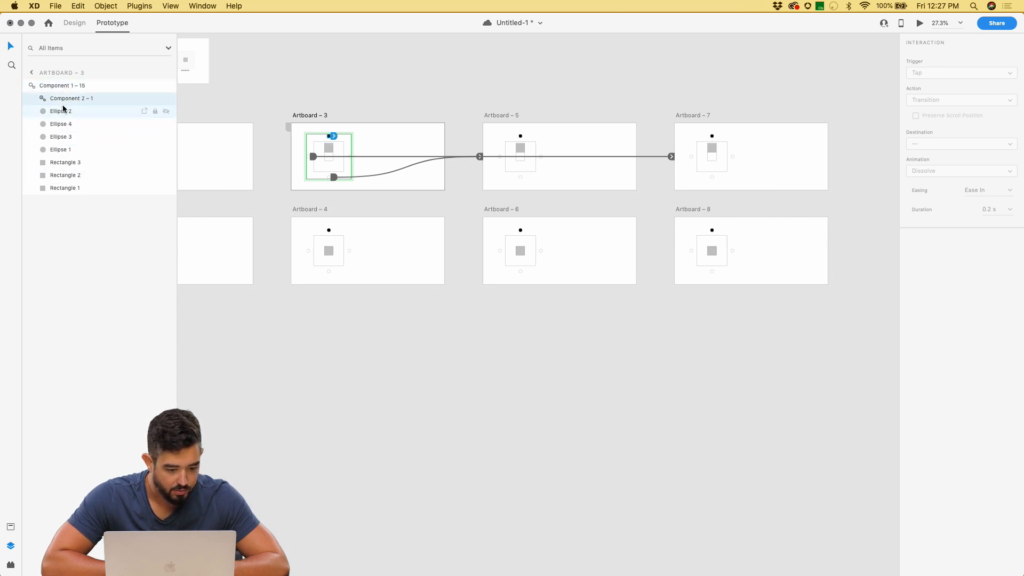
left_click(64, 148)
scroll(283, 151, "left", 5)
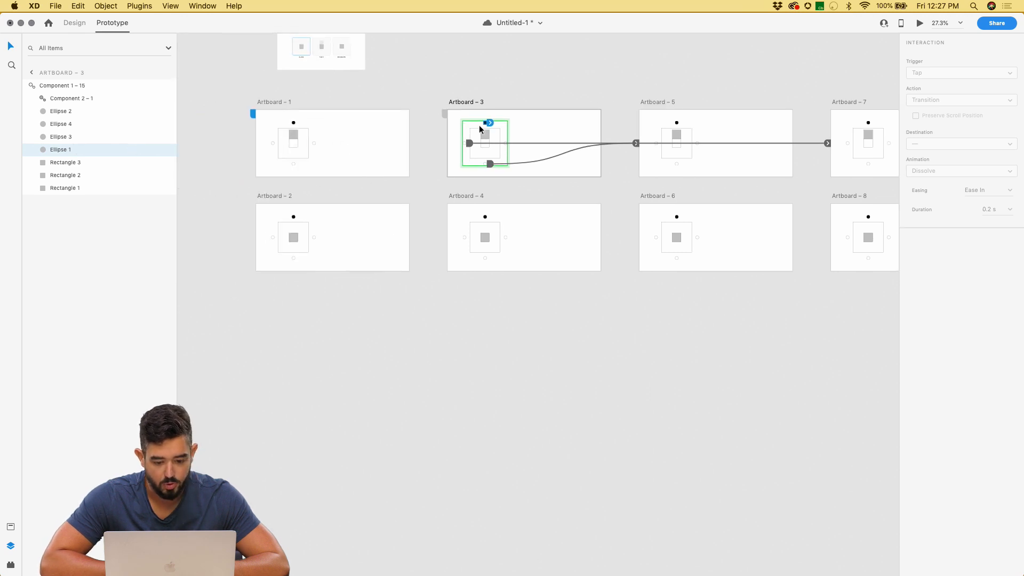
left_click_drag(490, 123, 366, 130)
- Link the top circle, Ellipse 1, in Artboards 5 and 7 to Artboard – 1 with the None transition
left_click(651, 117)
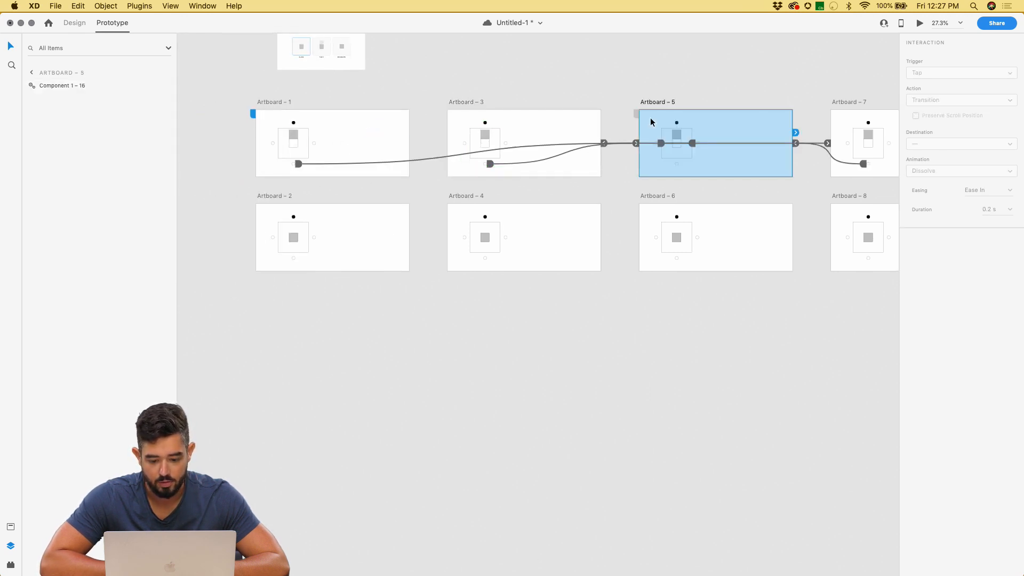
left_click(676, 127)
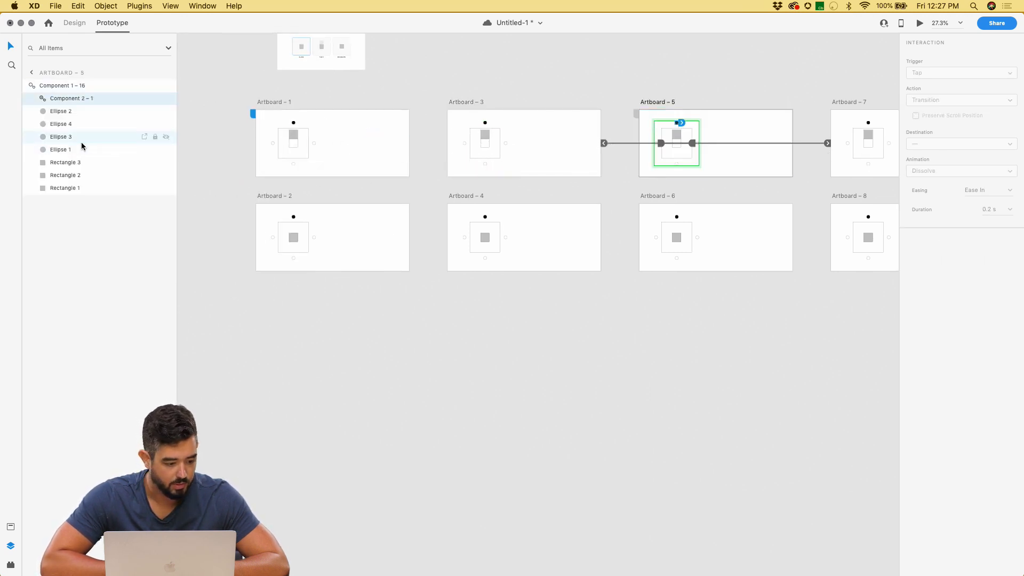
left_click_drag(683, 123, 368, 154)
scroll(369, 155, "right", 5)
left_click(661, 125)
left_click(661, 122)
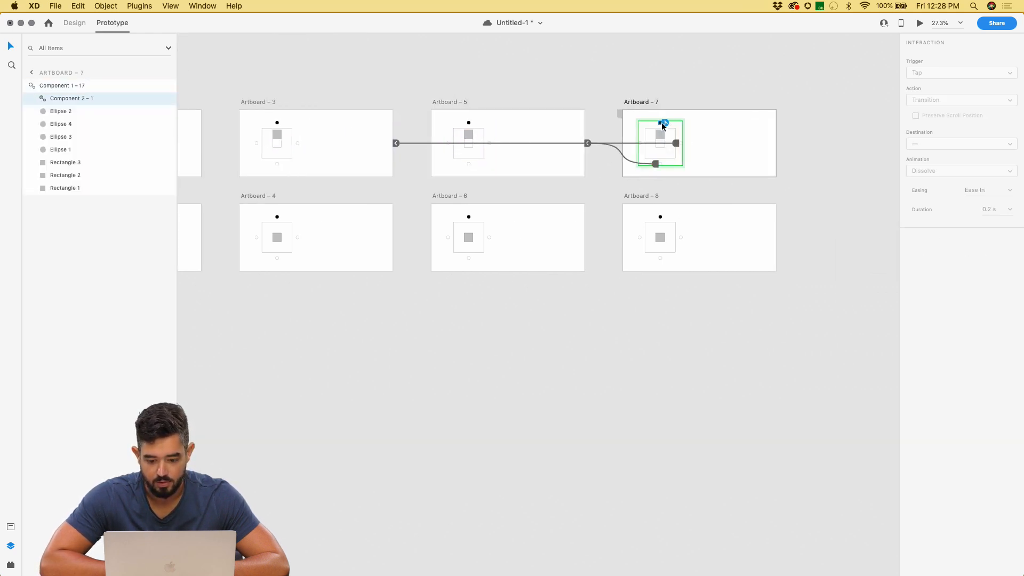
left_click(72, 150)
scroll(265, 153, "down", 3)
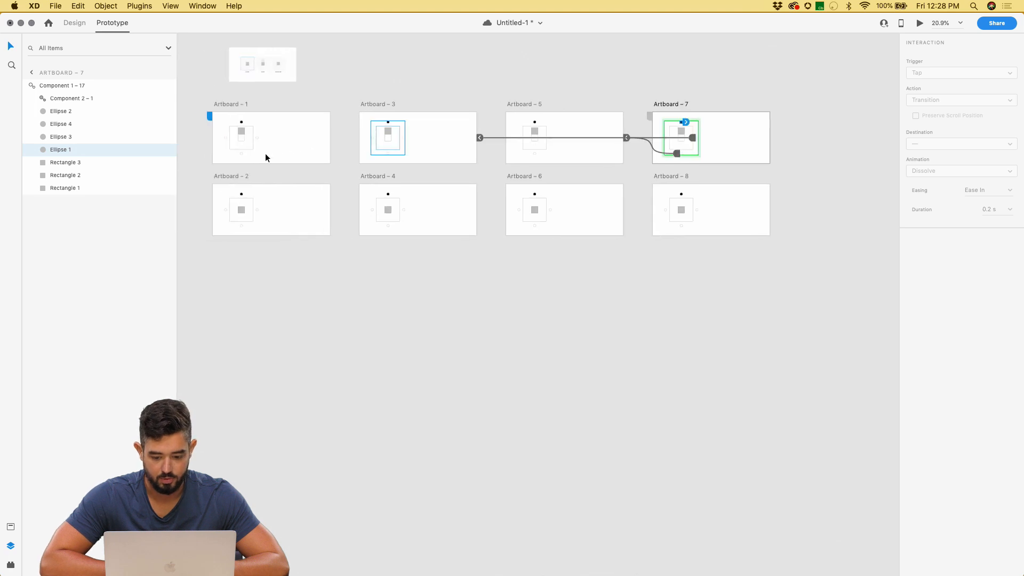
left_click_drag(690, 124, 272, 152)
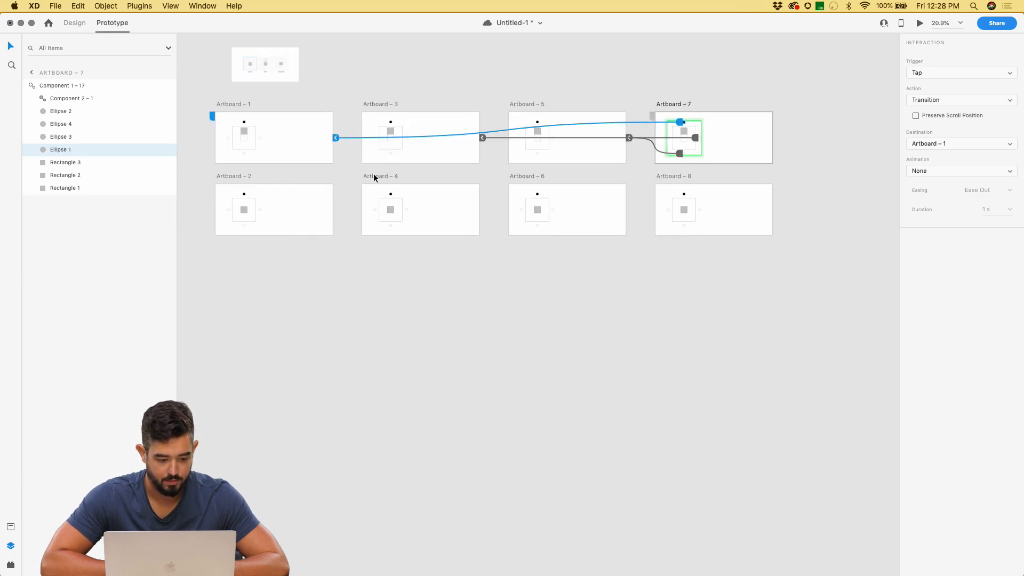
- Link the top circle, Ellipse 1, in Artboards 4, 6 and 8 to Artboard – 2 with the None transition
left_click(433, 197)
left_click(391, 193)
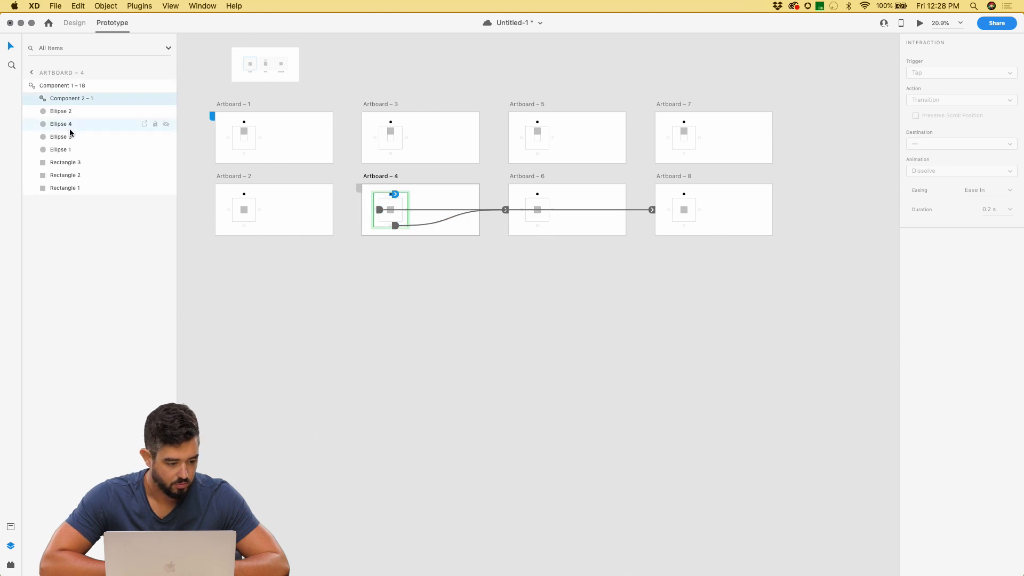
left_click_drag(395, 197, 308, 203)
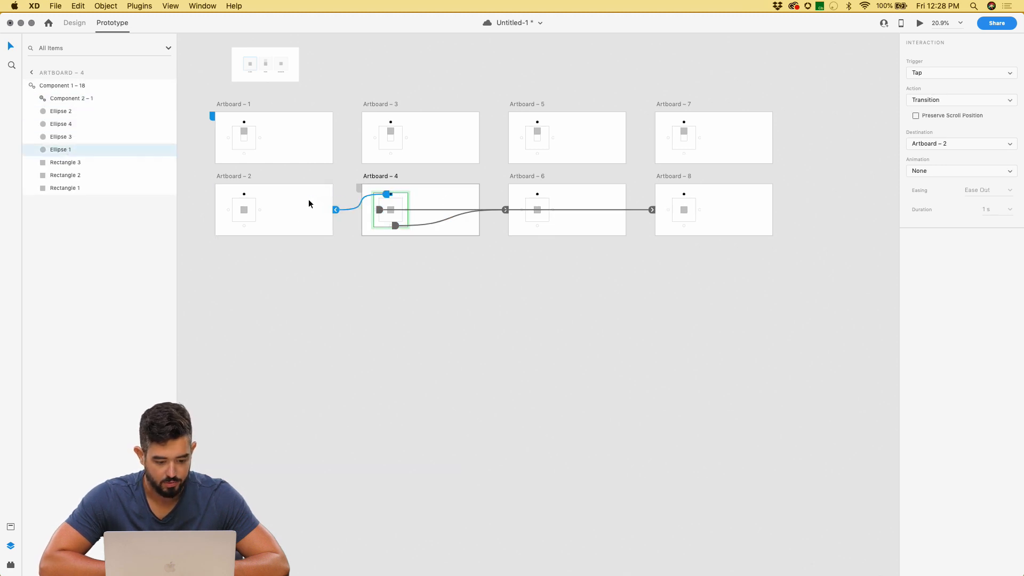
left_click(536, 193)
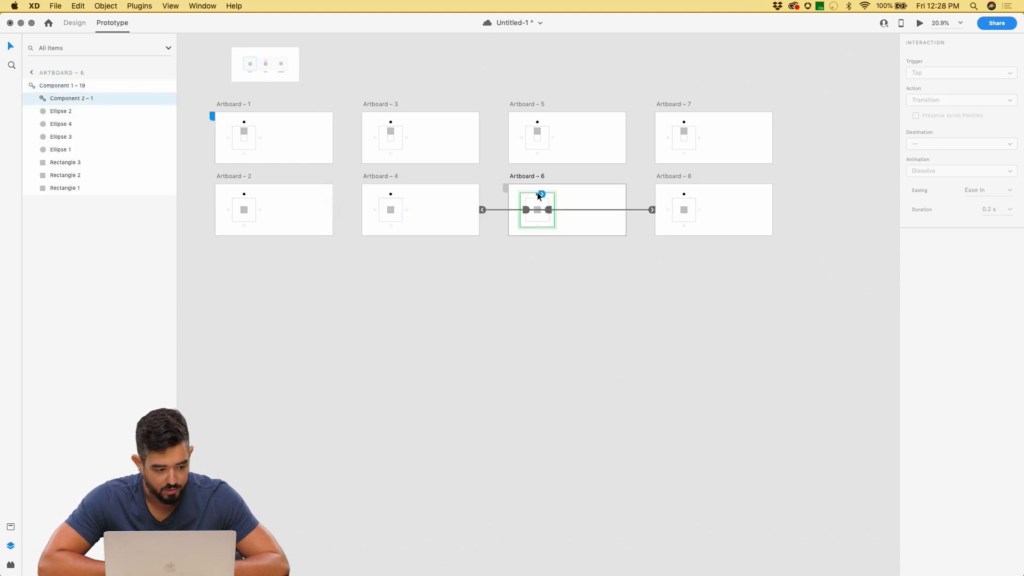
left_click(85, 150)
left_click_drag(541, 195, 318, 213)
double_click(684, 197)
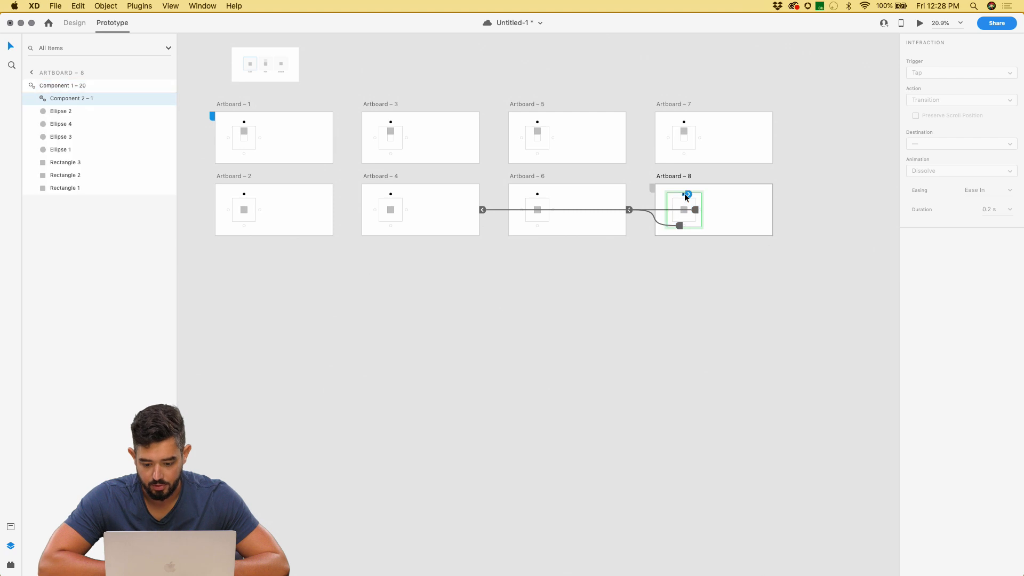
left_click(57, 150)
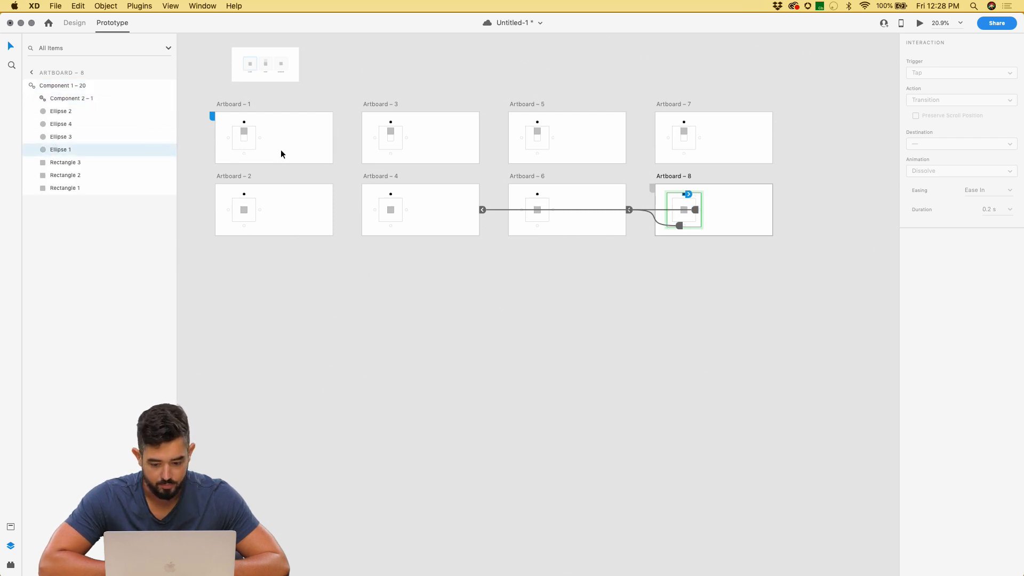
left_click_drag(688, 194, 274, 212)
- In Artboard – 3, move the black dot onto the right circle and the grey square right of the centre square, at X 287, Y 200
left_click(308, 112)
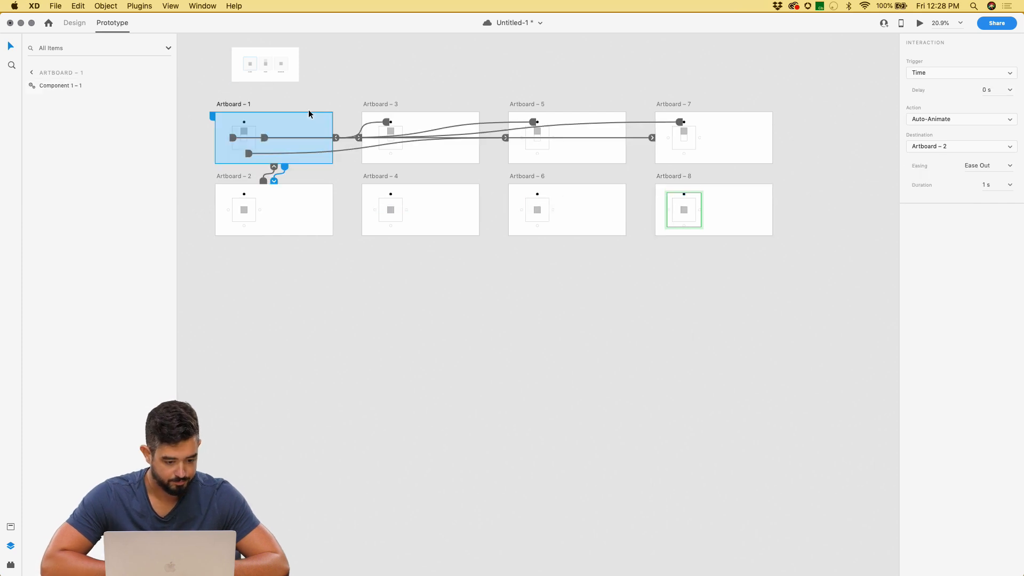
scroll(237, 118, "left", 3)
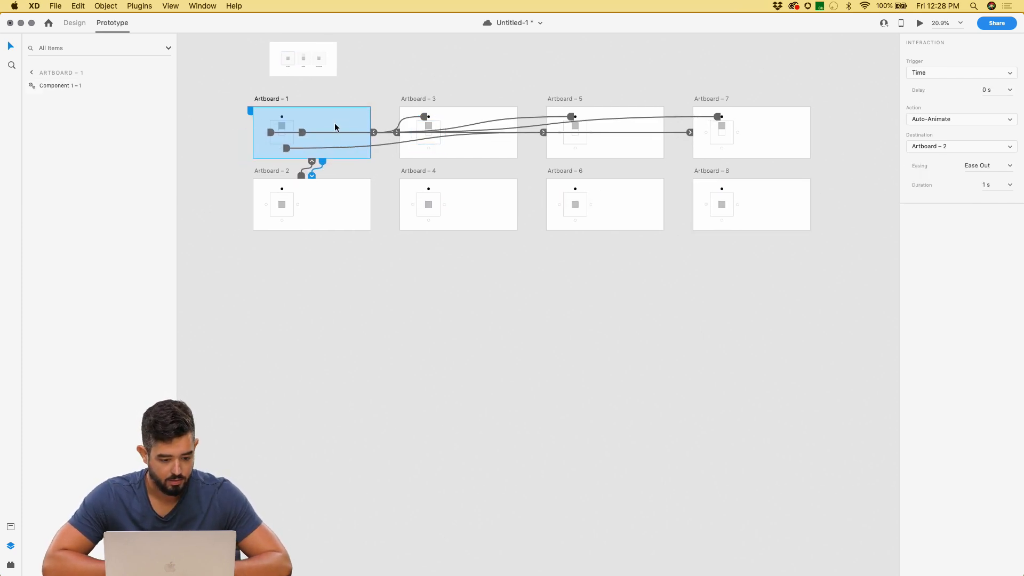
scroll(334, 127, "up", 3)
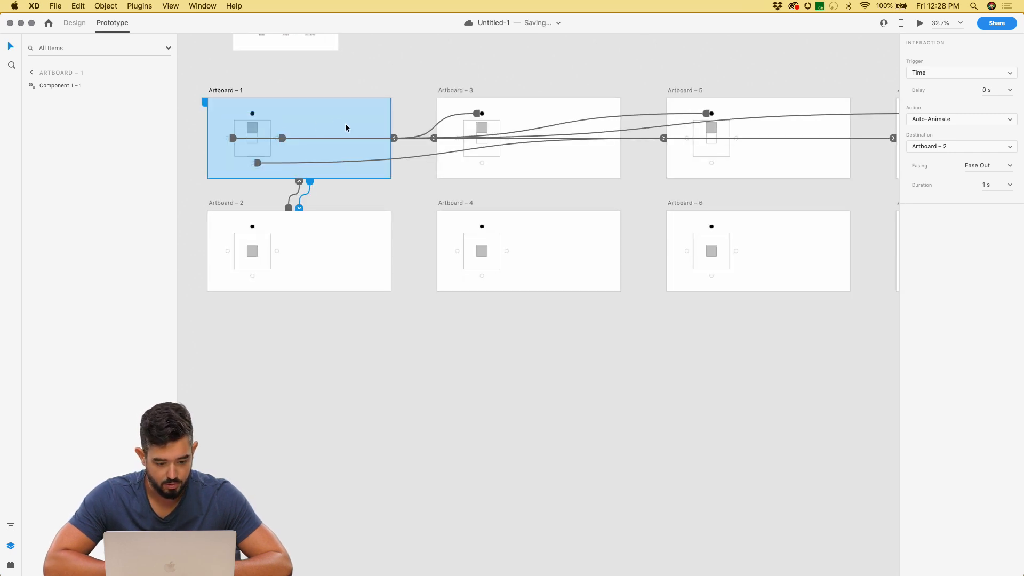
scroll(344, 124, "up", 2)
scroll(344, 123, "up", 10)
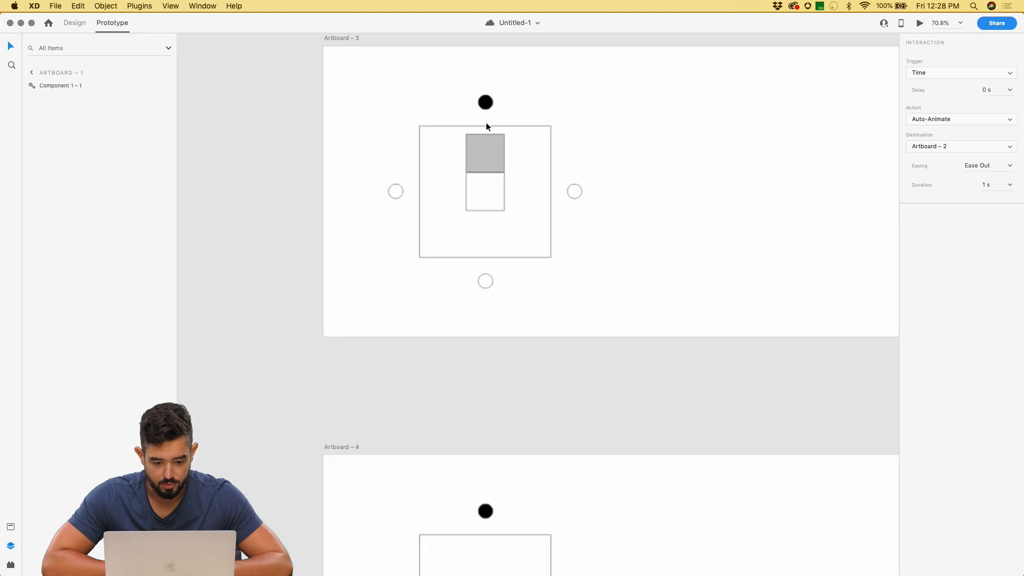
double_click(485, 95)
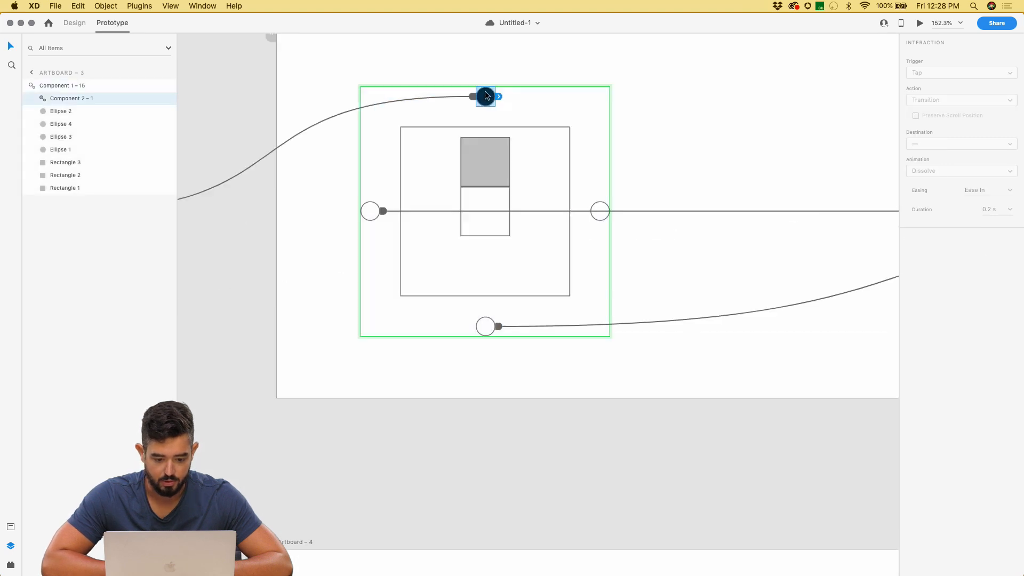
left_click(74, 23)
left_click_drag(485, 100, 599, 214)
left_click(497, 161)
left_click_drag(478, 158, 529, 208)
- In Artboard – 5, move the black dot onto the bottom circle and the grey square below the centre square, at X 226, Y 261
scroll(529, 208, "down", 10)
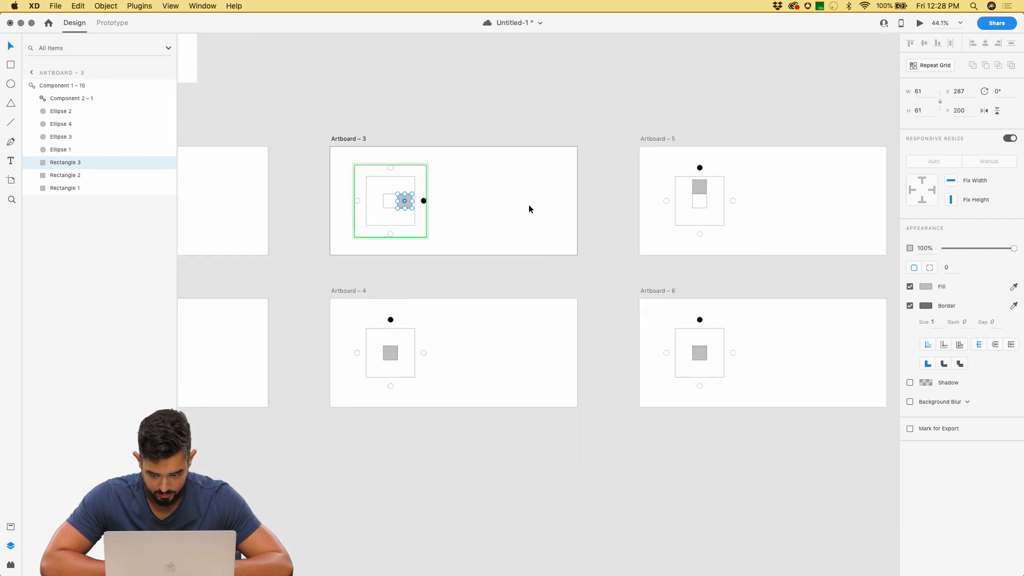
scroll(529, 209, "right", 5)
scroll(530, 207, "up", 5)
left_click(559, 149)
double_click(558, 149)
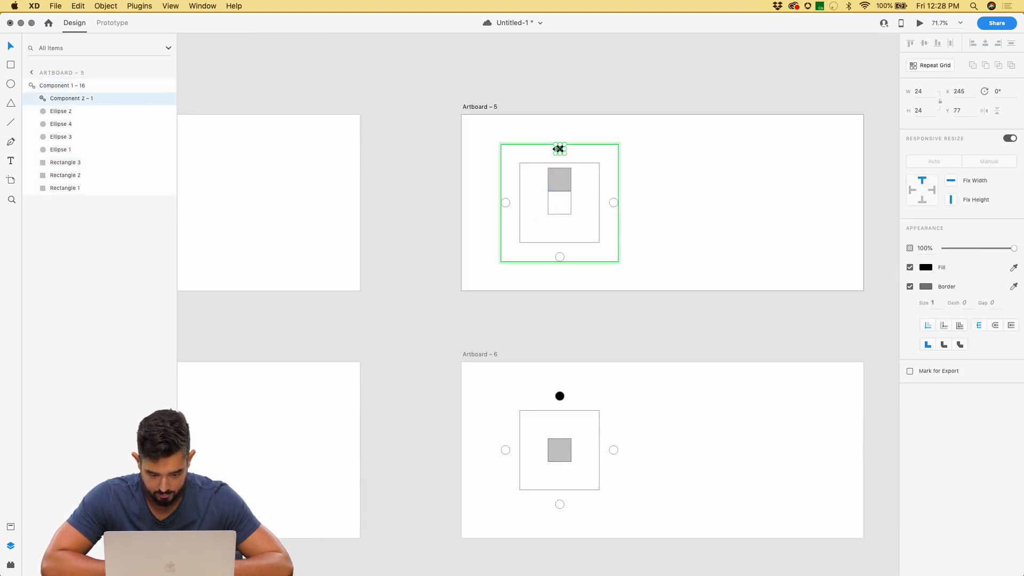
scroll(558, 149, "up", 5)
left_click_drag(561, 149, 562, 352)
left_click_drag(558, 198, 560, 287)
- In Artboard – 7, move the black dot onto the left circle and the grey square left of the centre square, at X 165, Y 200
scroll(561, 286, "down", 5)
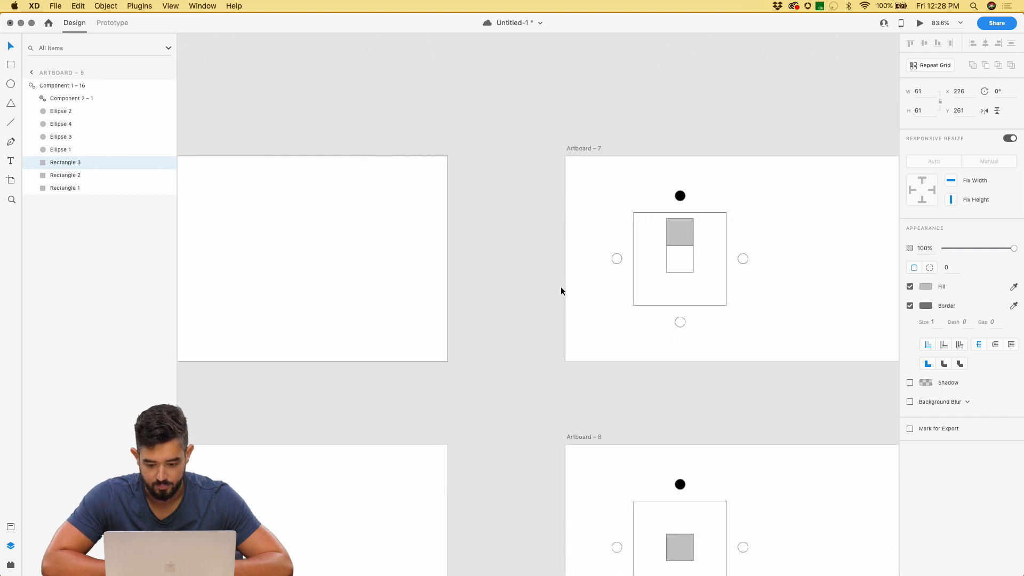
scroll(561, 288, "right", 5)
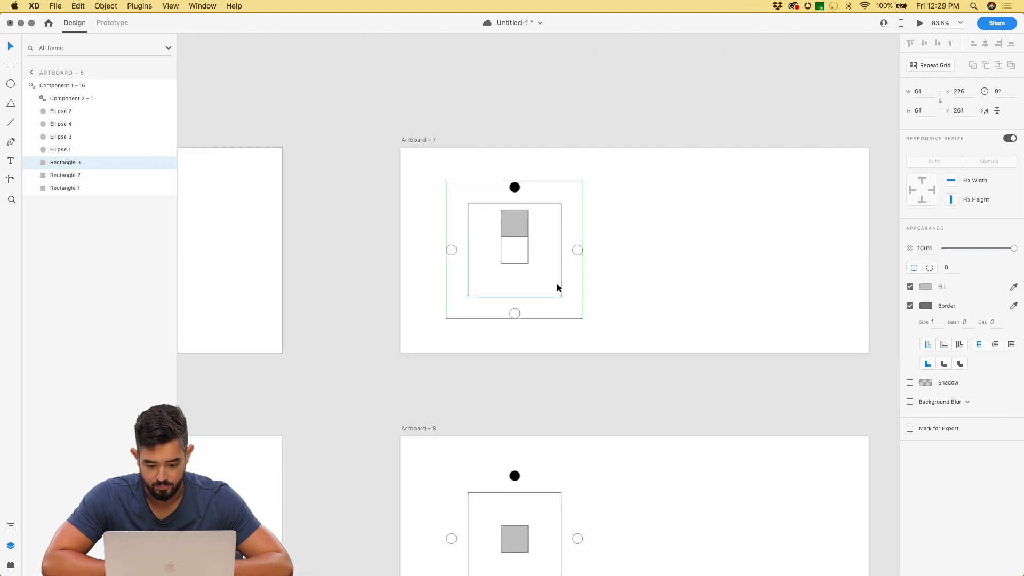
left_click(521, 220)
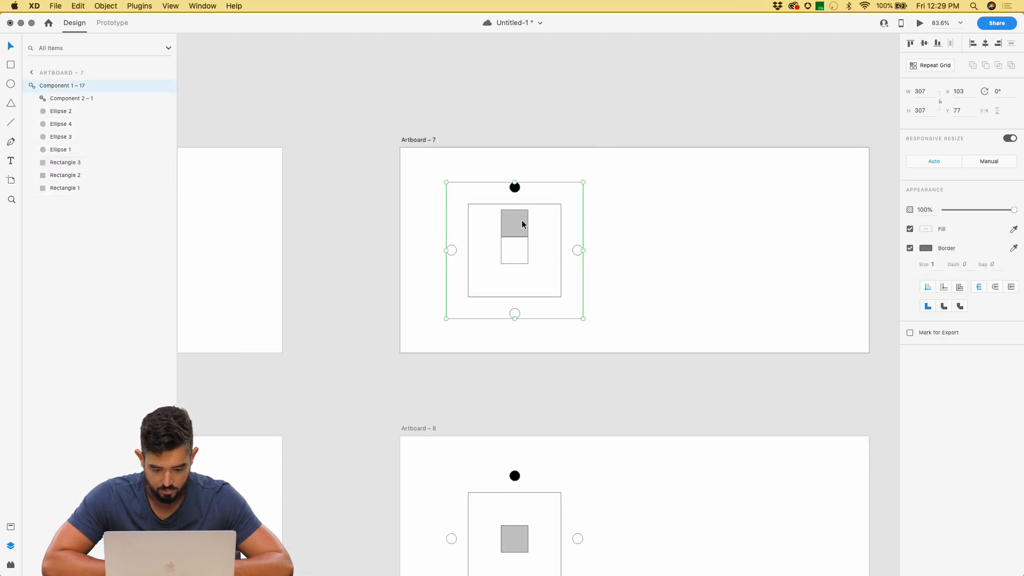
double_click(515, 189)
scroll(515, 190, "up", 5)
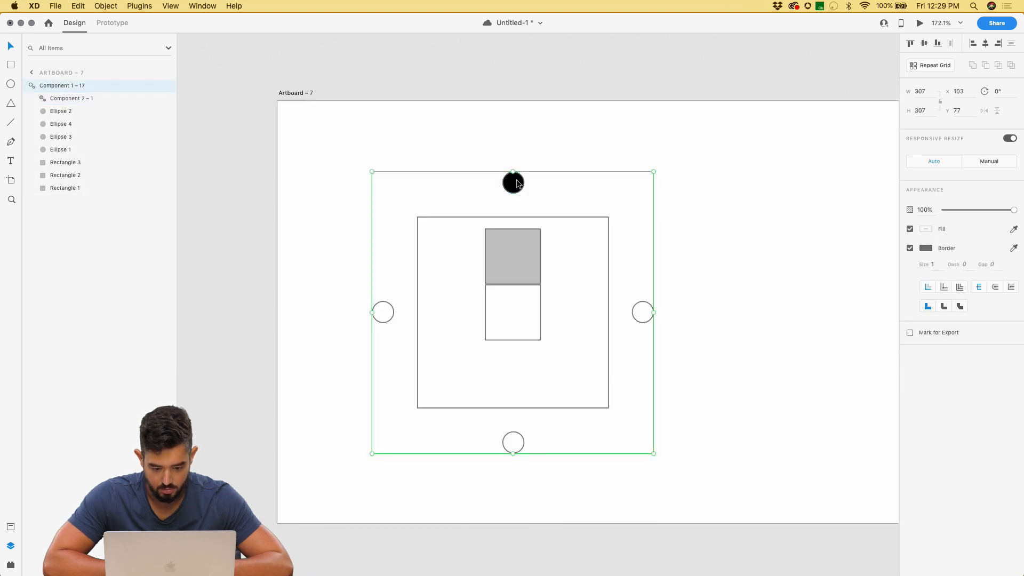
left_click_drag(516, 183, 383, 312)
left_click(543, 247)
left_click(525, 260)
left_click_drag(525, 255, 468, 301)
- Move Artboard – 8's black dot onto the card's left circle, at X 103, Y 218
scroll(469, 299, "down", 5)
scroll(469, 302, "down", 3)
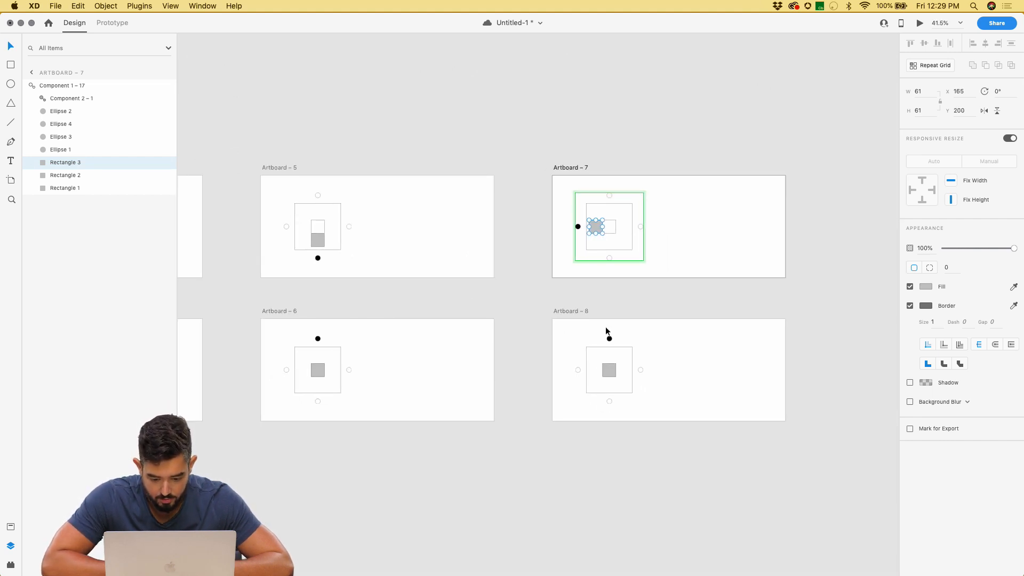
scroll(607, 335, "up", 3)
left_click(588, 356)
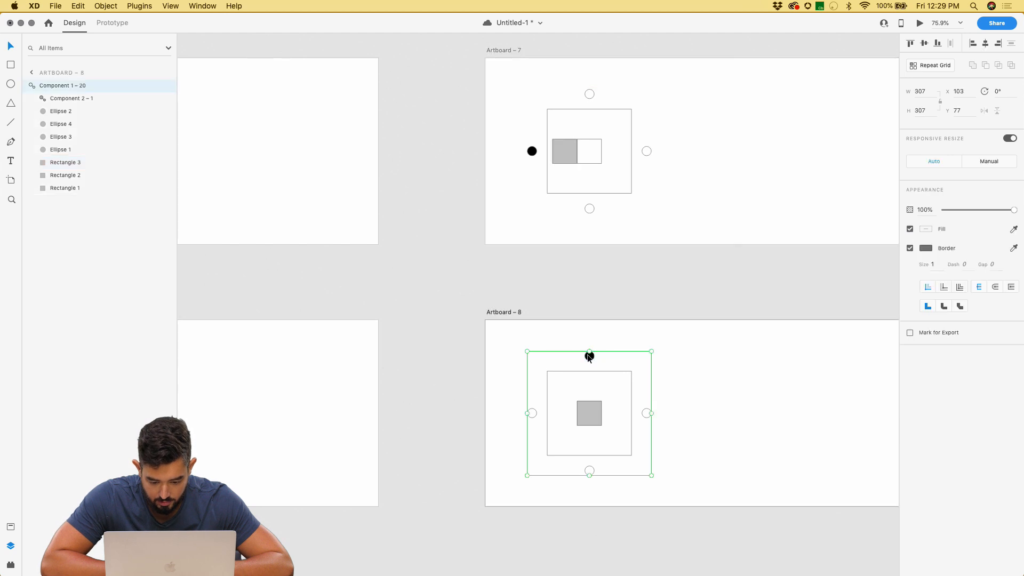
double_click(589, 356)
left_click_drag(588, 356, 532, 415)
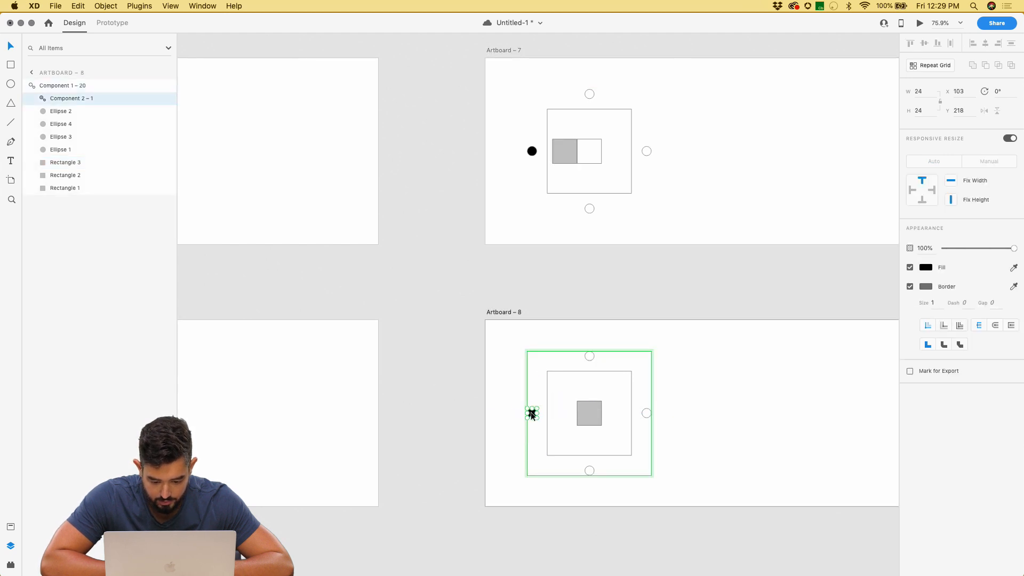
- Move Artboard – 6's black dot onto the card's left circle, at X 103, Y 218
scroll(530, 412, "up", 10)
left_click(605, 327)
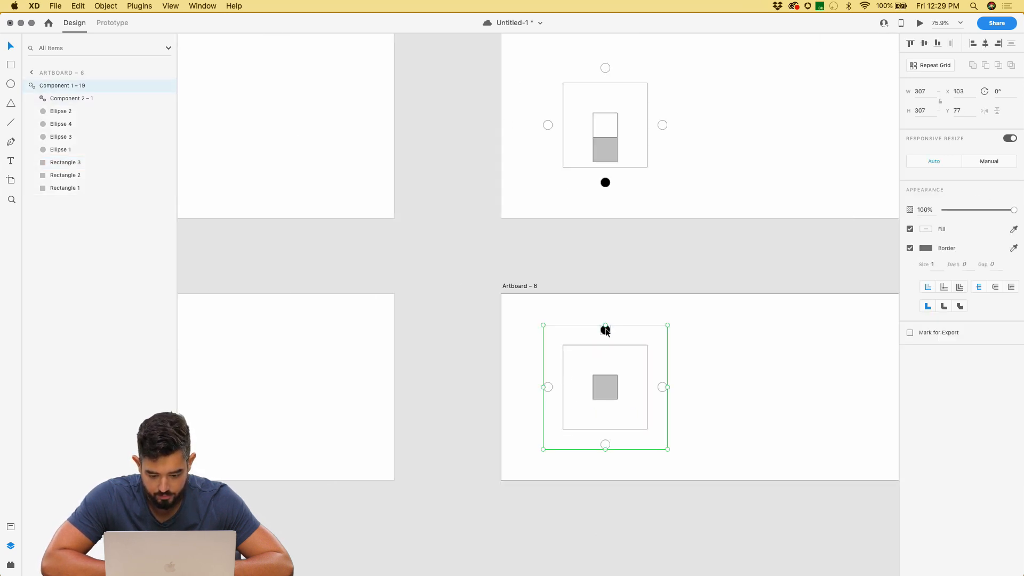
double_click(605, 330)
left_click_drag(603, 332, 546, 386)
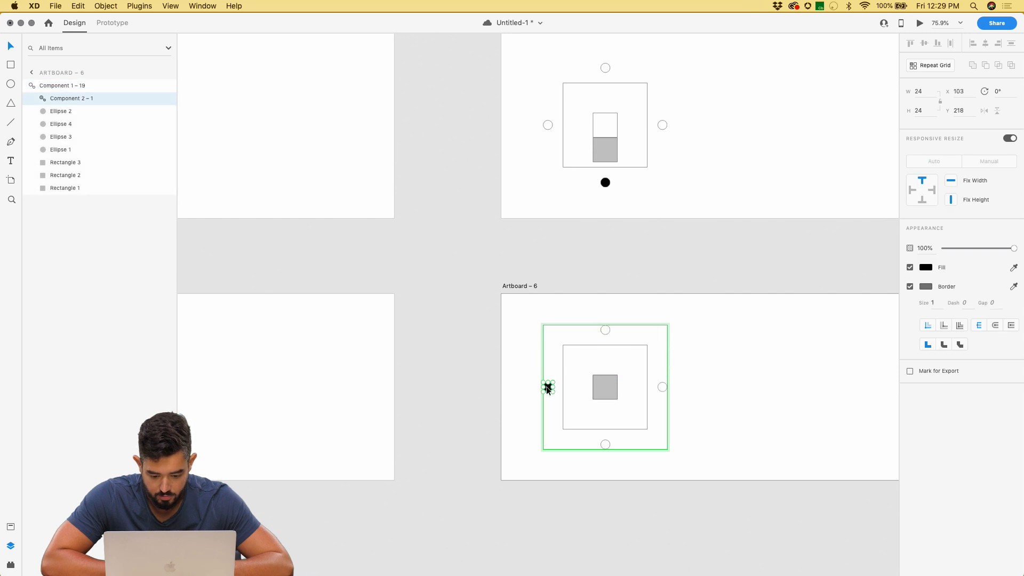
scroll(546, 386, "up", 10)
scroll(648, 313, "down", 5)
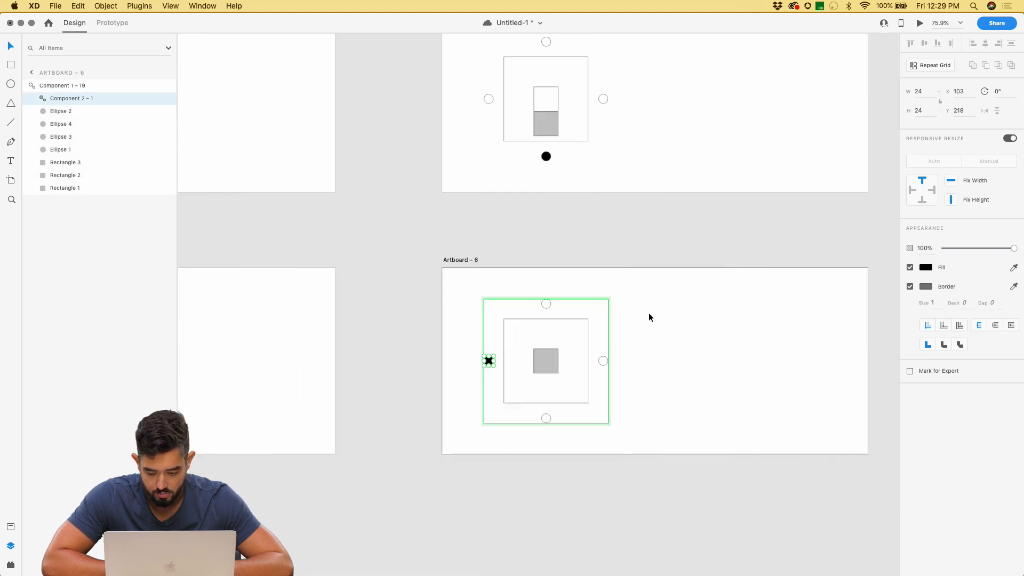
scroll(648, 312, "right", 8)
scroll(648, 312, "left", 6)
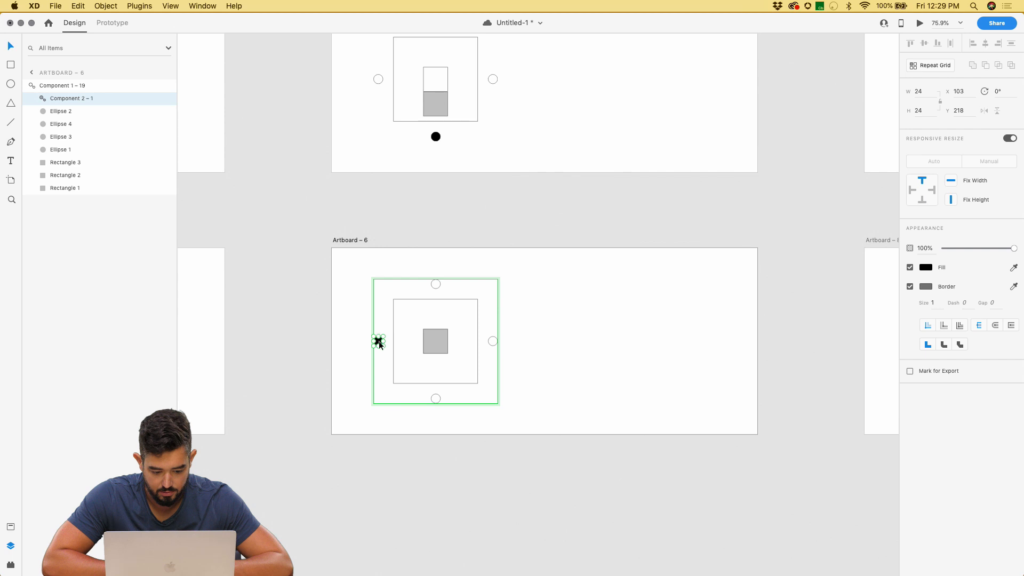
- Move Artboard – 6's black dot onto the card's bottom circle, at X 245, Y 360
left_click_drag(379, 344, 436, 401)
scroll(437, 403, "left", 8)
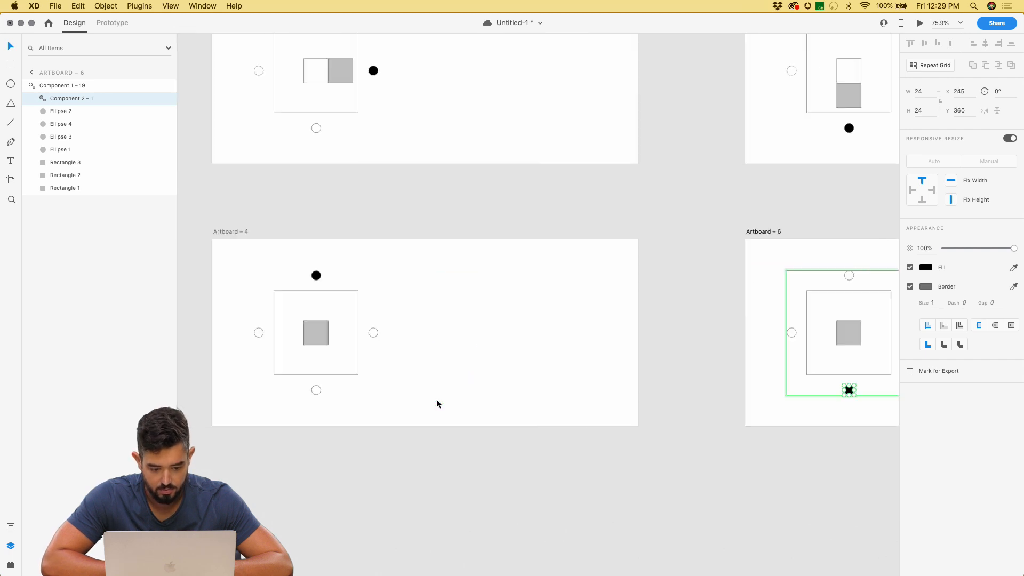
- Move Artboard – 4's black dot onto the card's right circle, at X 386, Y 218
scroll(436, 404, "left", 6)
double_click(625, 277)
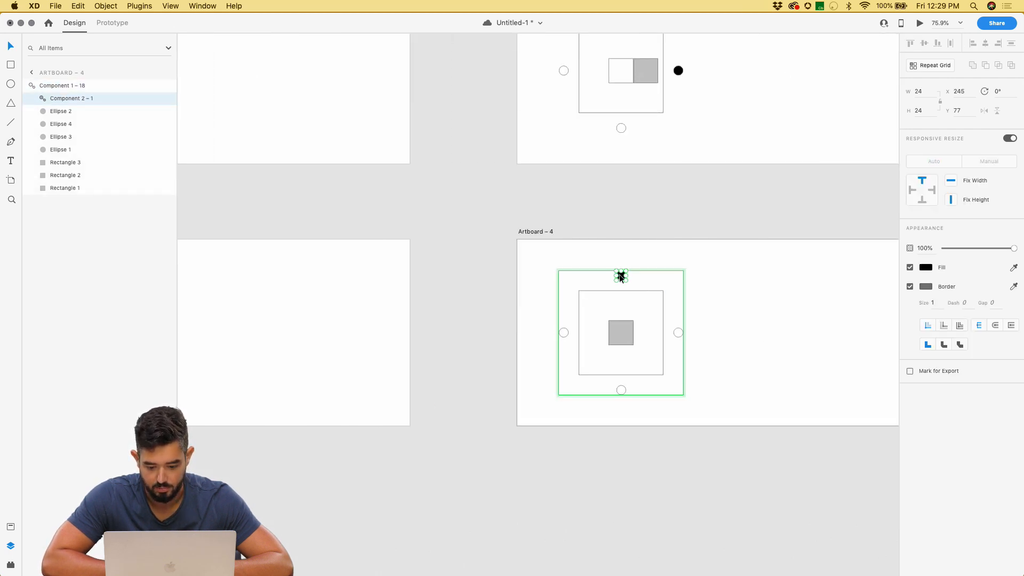
left_click_drag(621, 276, 676, 331)
scroll(677, 333, "down", 5)
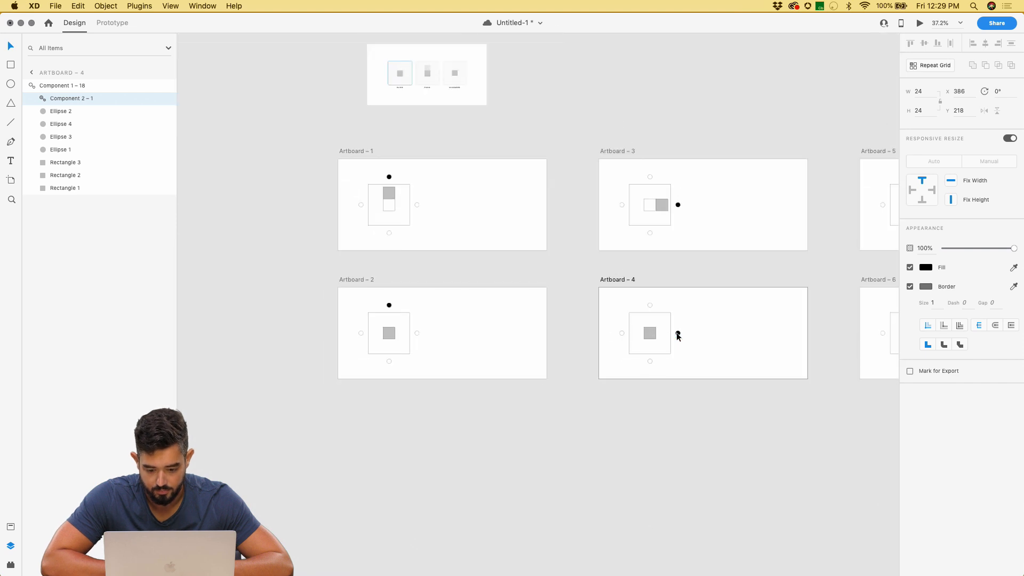
key("Escape")
key("Escape")
- Link Artboard – 4 to Artboard – 3 with a Time trigger and the Auto-Animate action
left_click(616, 152)
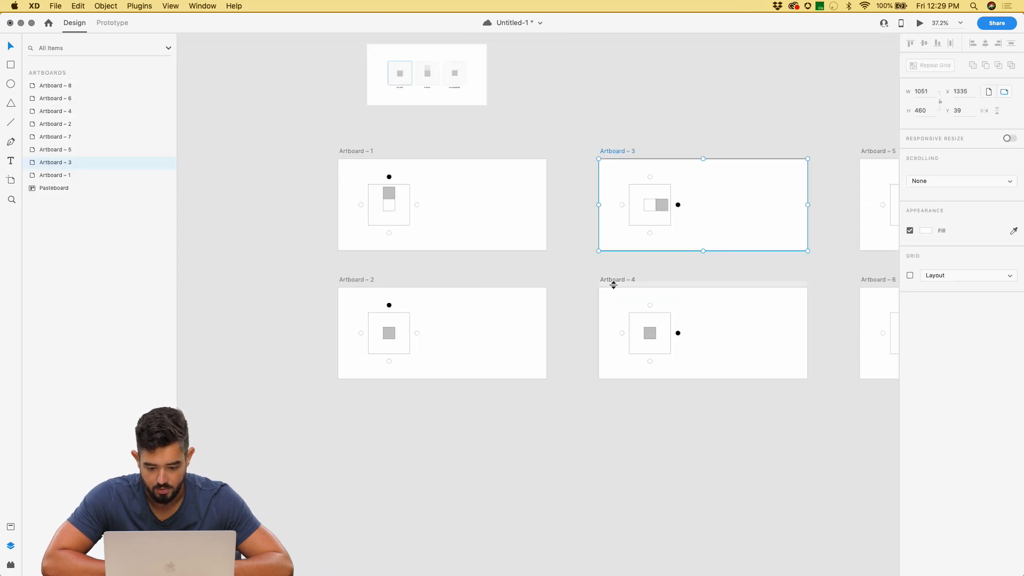
left_click(119, 26)
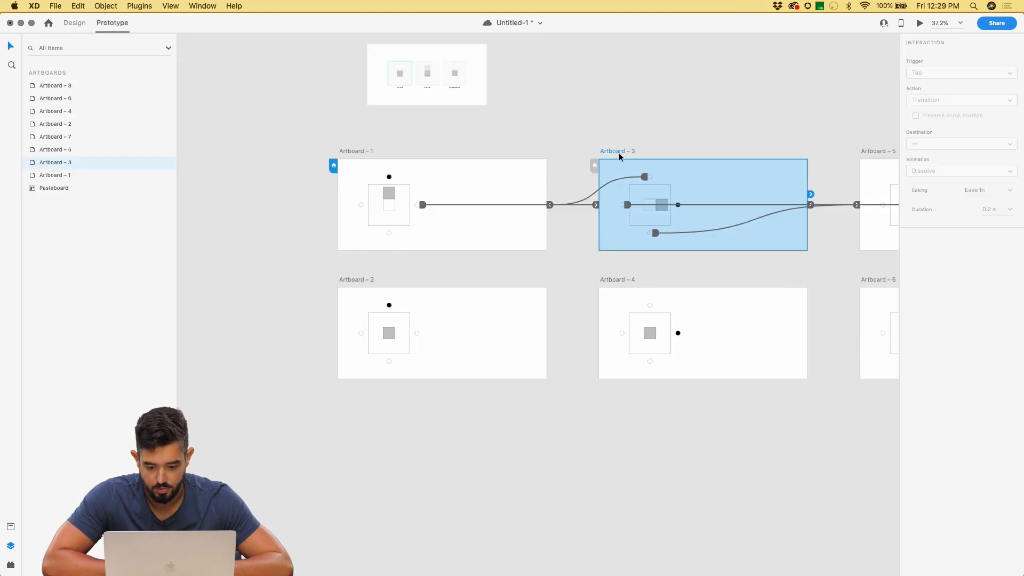
left_click(624, 278)
scroll(634, 288, "right", 5)
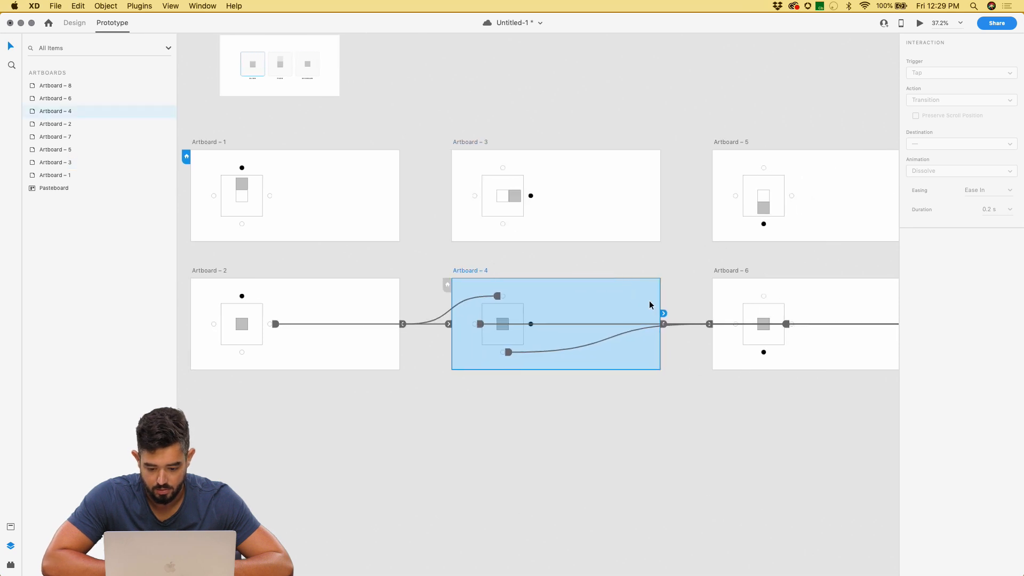
left_click_drag(664, 306, 628, 221)
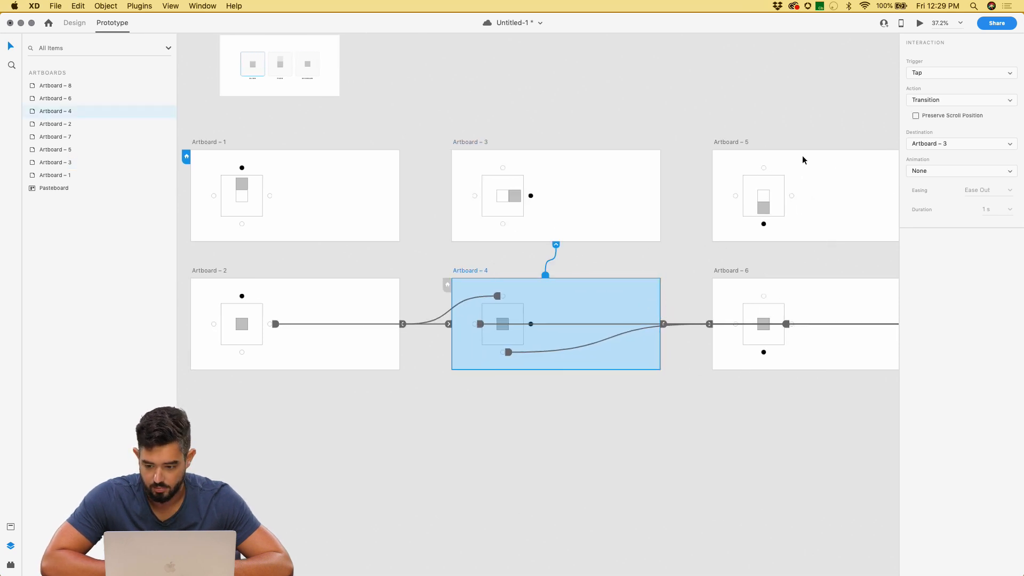
left_click(957, 73)
left_click(953, 91)
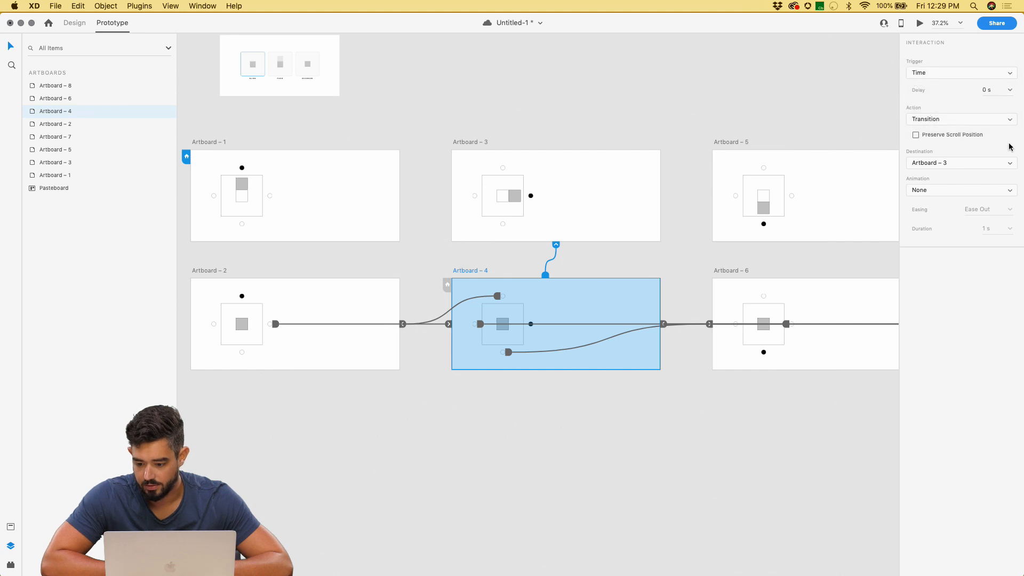
left_click(924, 116)
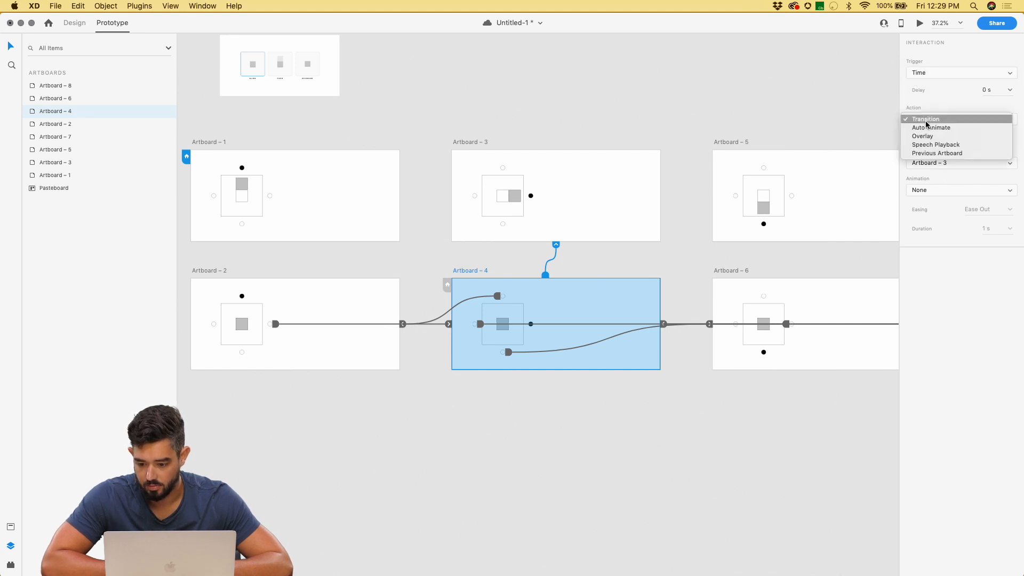
left_click(927, 130)
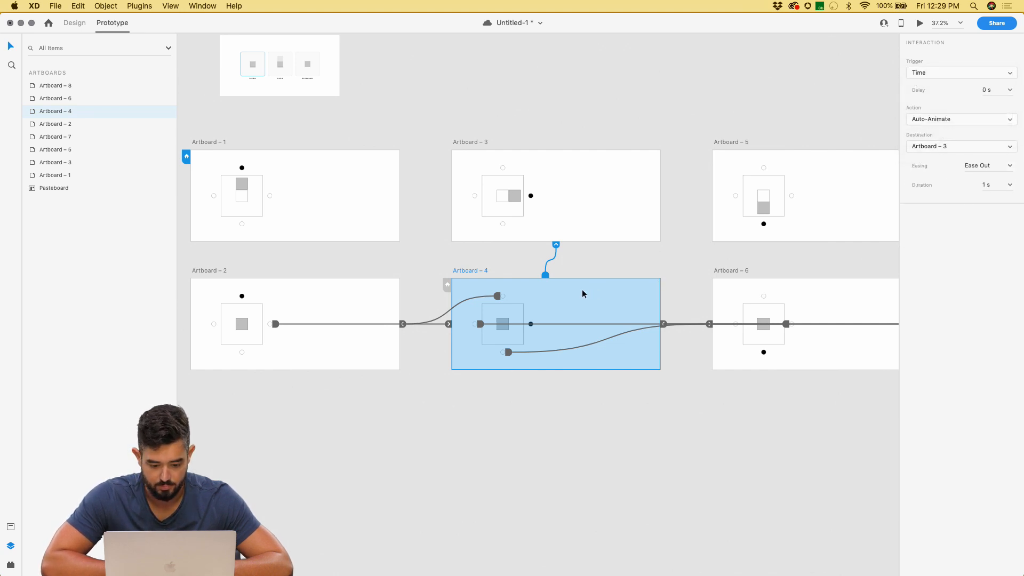
left_click(677, 304)
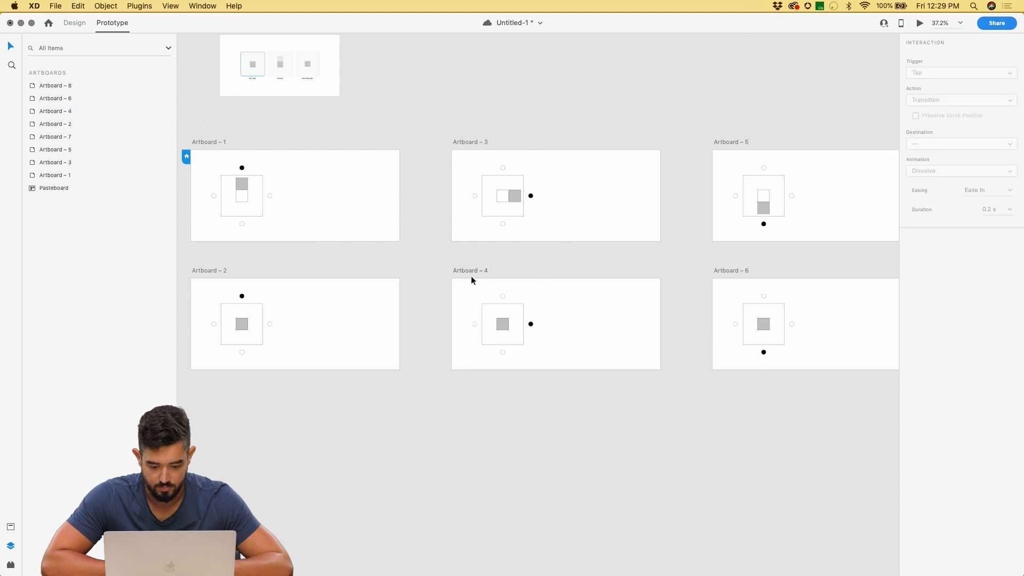
- Try to untangle Artboard – 4's overlapping link lines by moving the artboard slightly downward
left_click(552, 292)
scroll(657, 326, "up", 3)
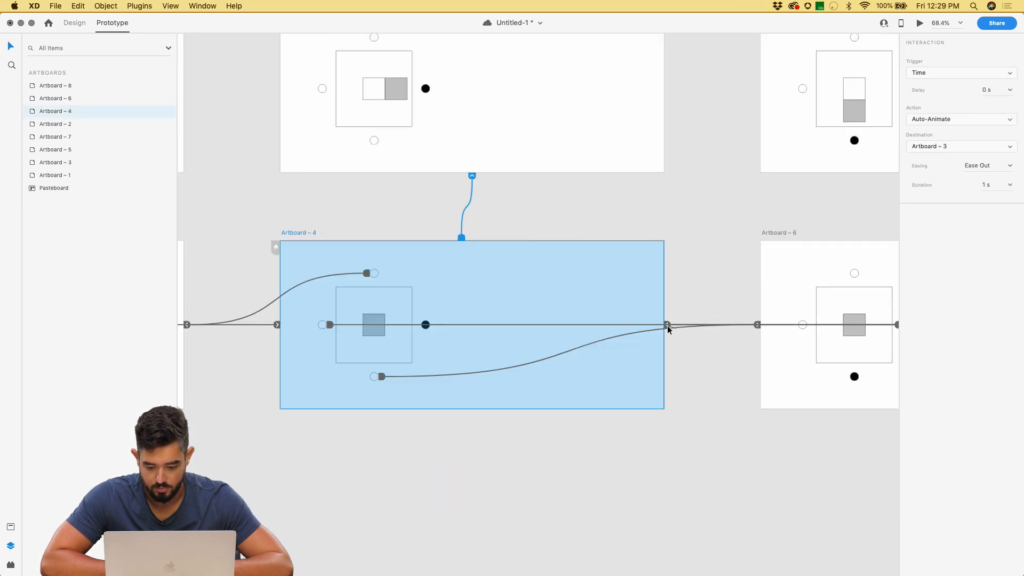
scroll(671, 270, "up", 5)
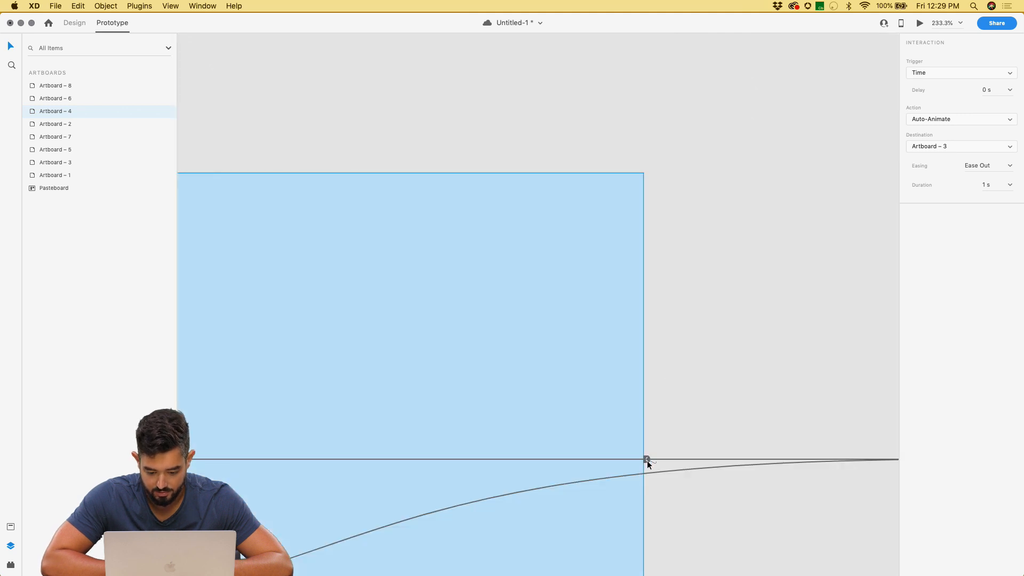
scroll(646, 464, "down", 4)
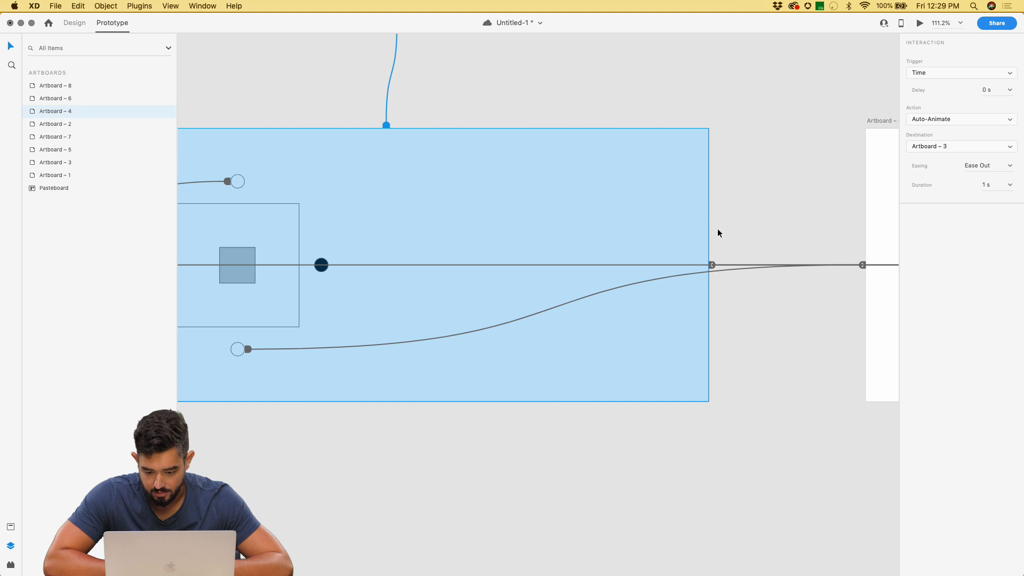
scroll(707, 233, "left", 5)
left_click_drag(268, 91, 259, 139)
scroll(878, 263, "down", 3)
scroll(878, 265, "right", 7)
scroll(878, 265, "down", 3)
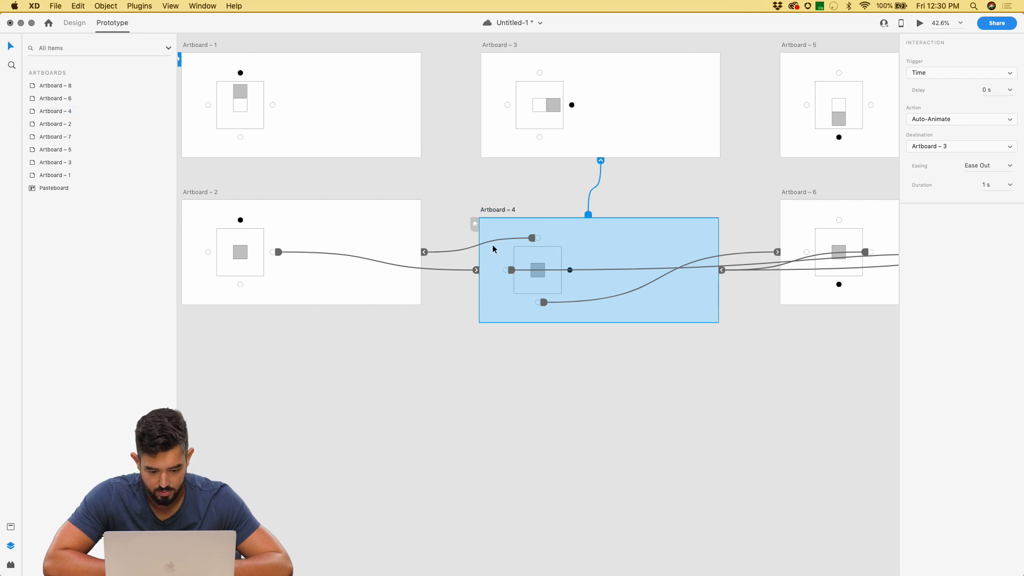
double_click(490, 210)
key("Return")
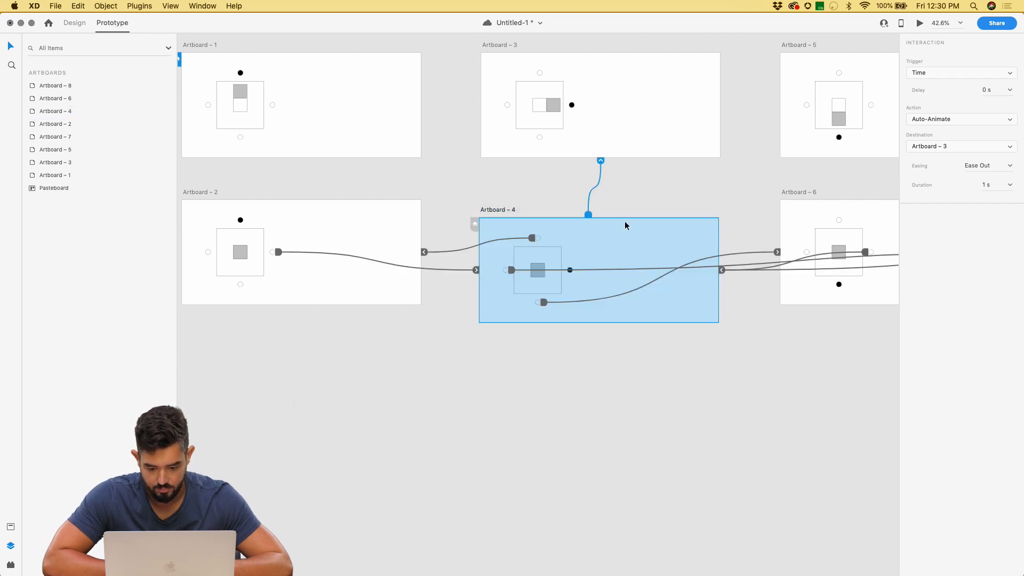
- Link Artboard – 6 to Artboard – 5 above it
scroll(613, 213, "right", 5)
left_click(676, 200)
left_click_drag(765, 221, 714, 101)
- Delete Artboard – 4 and fill its place below Artboard – 3 with a duplicate of Artboard – 2
left_click(441, 209)
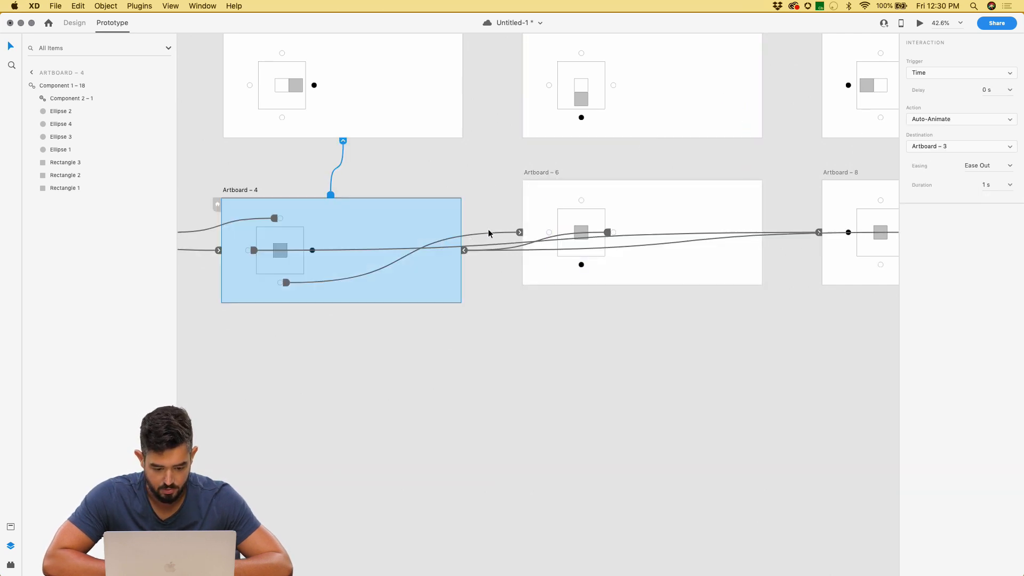
scroll(307, 278, "down", 5)
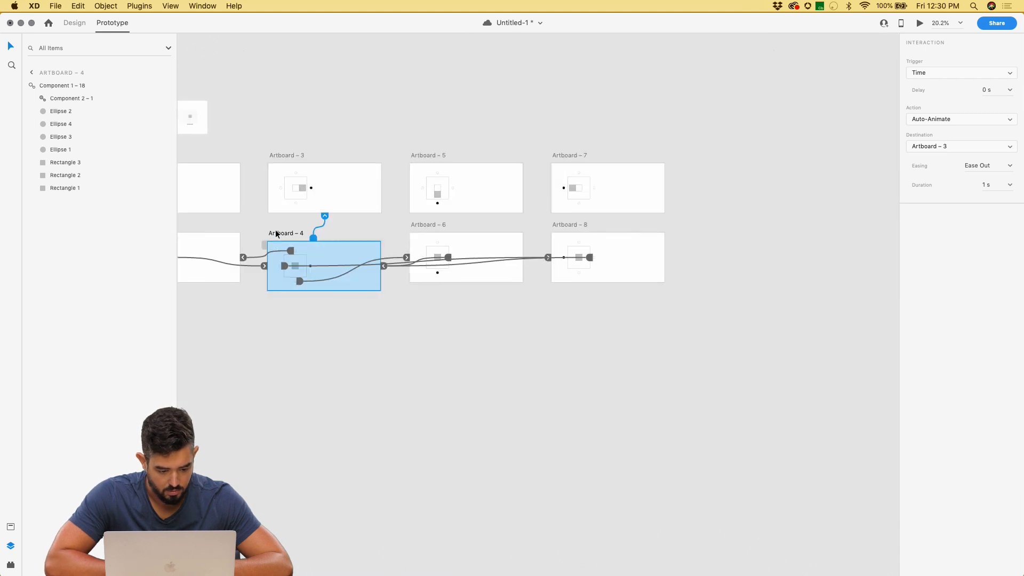
left_click(277, 234)
key("BackSpace")
scroll(276, 233, "left", 3)
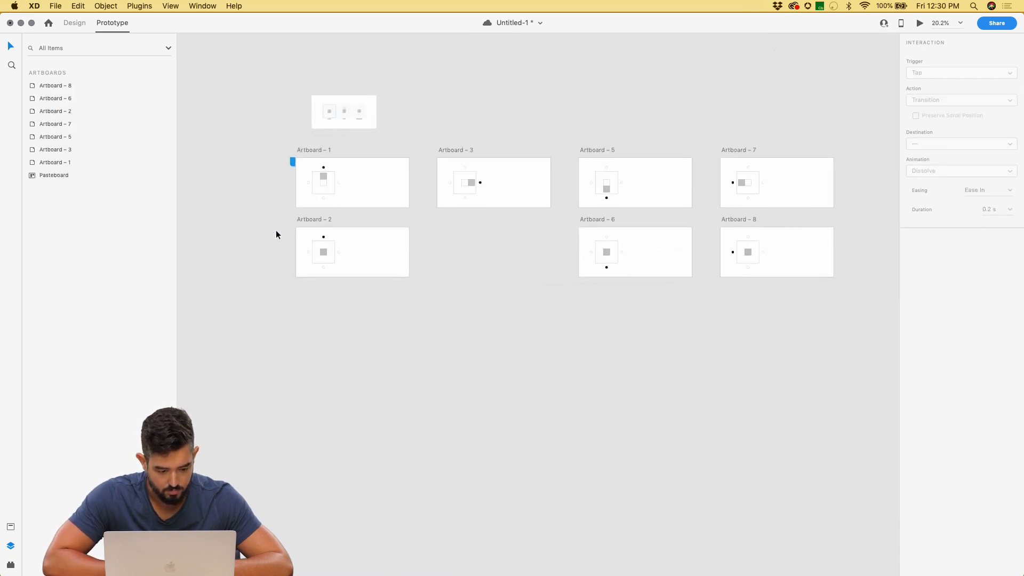
left_click_drag(310, 219, 449, 219, "alt")
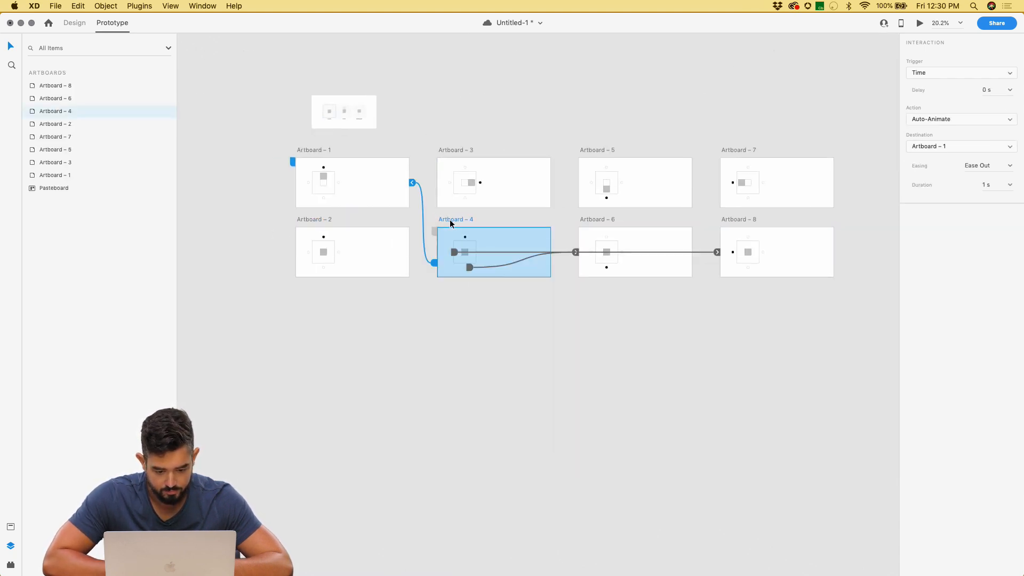
- Link the top circle, Ellipse 1, in the new Artboard – 4 to Artboard – 2
scroll(449, 219, "up", 5)
left_click(493, 265)
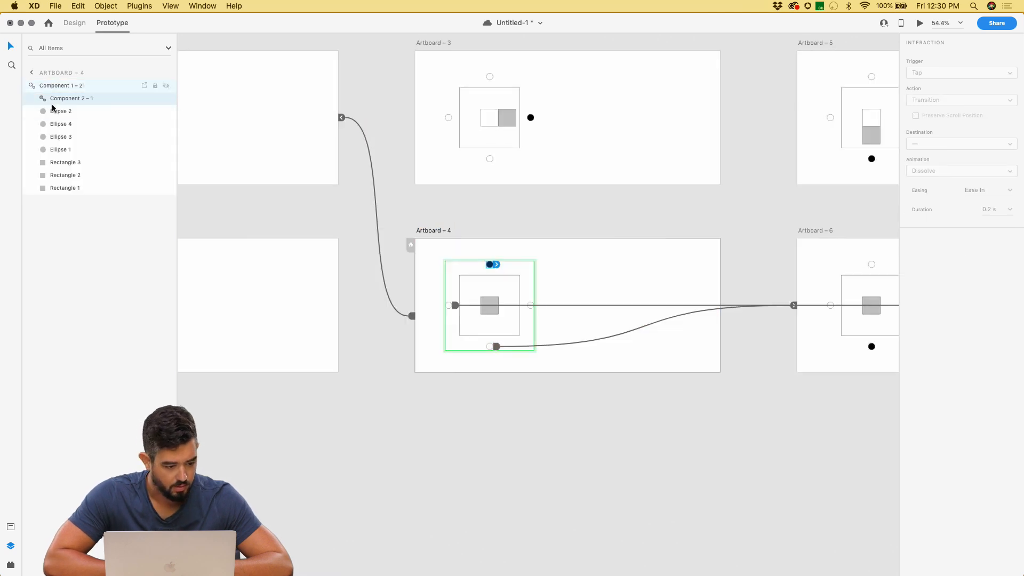
left_click(56, 149)
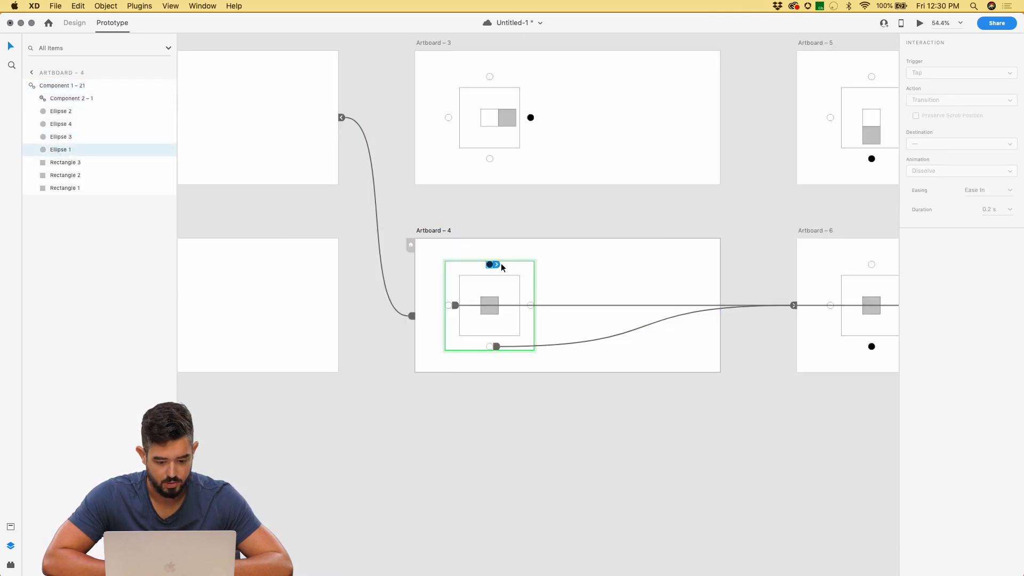
left_click_drag(500, 265, 272, 291)
- Redirect Artboard – 4's timed link to Artboard – 3 and link Artboard – 3 to Artboard – 4 with a Time trigger and Auto-Animate
left_click(439, 233)
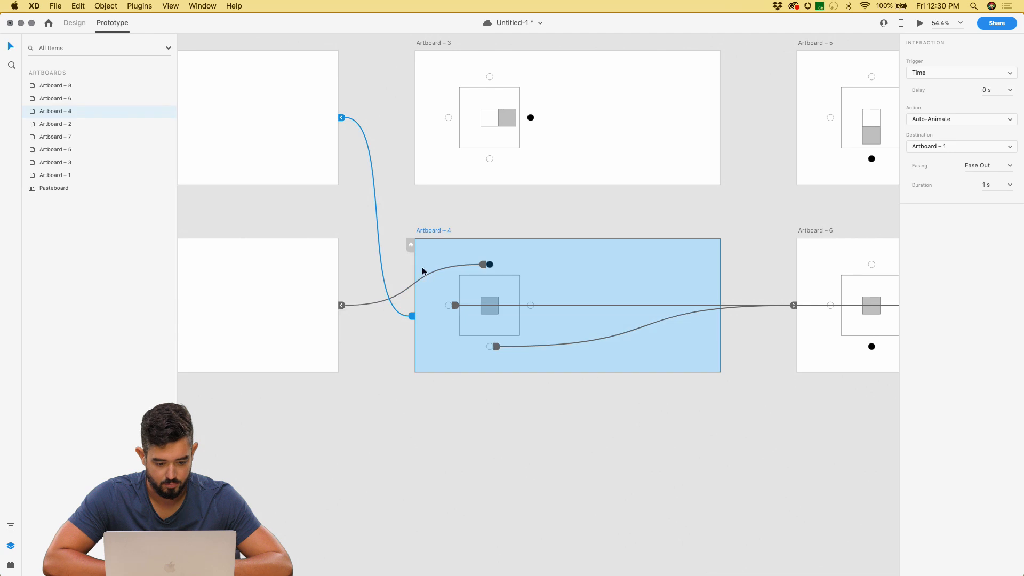
scroll(414, 306, "down", 2)
left_click_drag(413, 317, 501, 160)
left_click(628, 153)
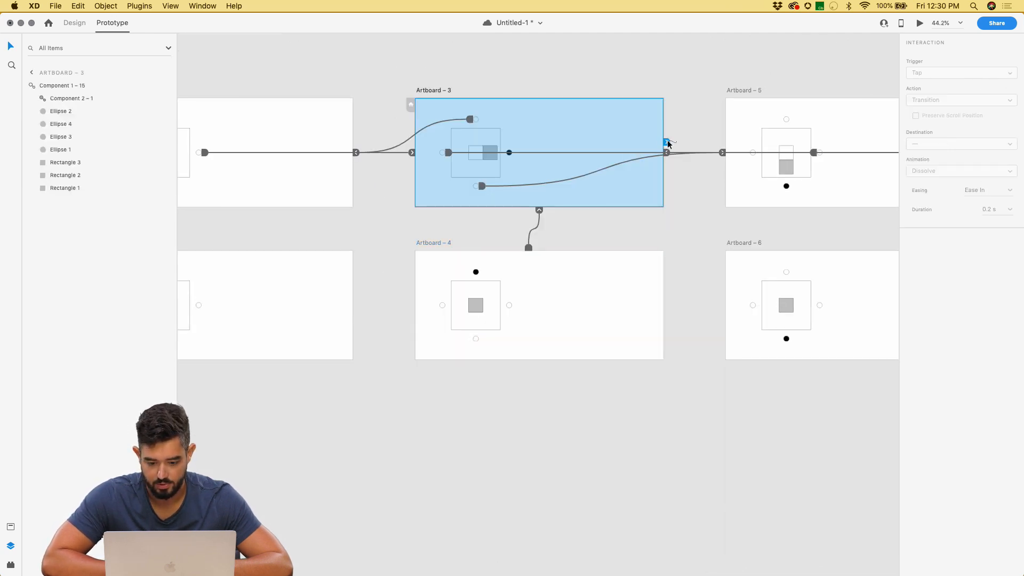
left_click_drag(667, 142, 598, 325)
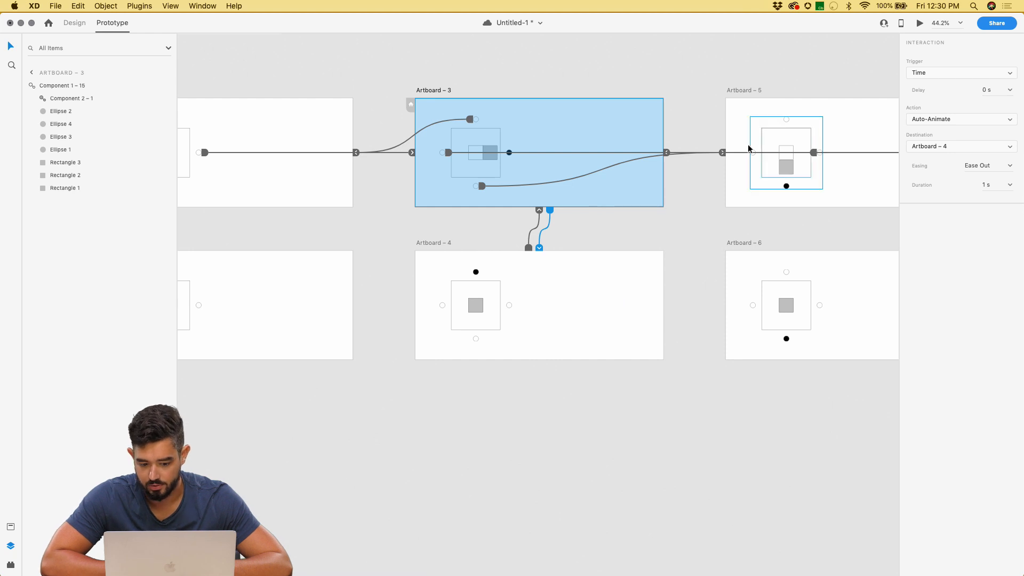
- Preview the animation loop between Artboard – 3 and Artboard – 4
scroll(468, 162, "down", 2)
scroll(468, 162, "right", 3)
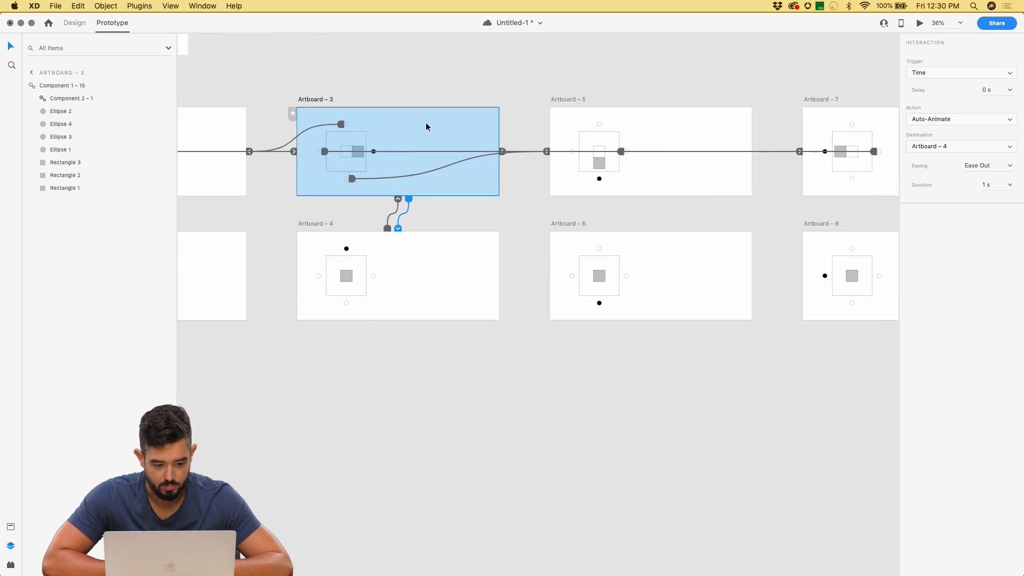
left_click(919, 24)
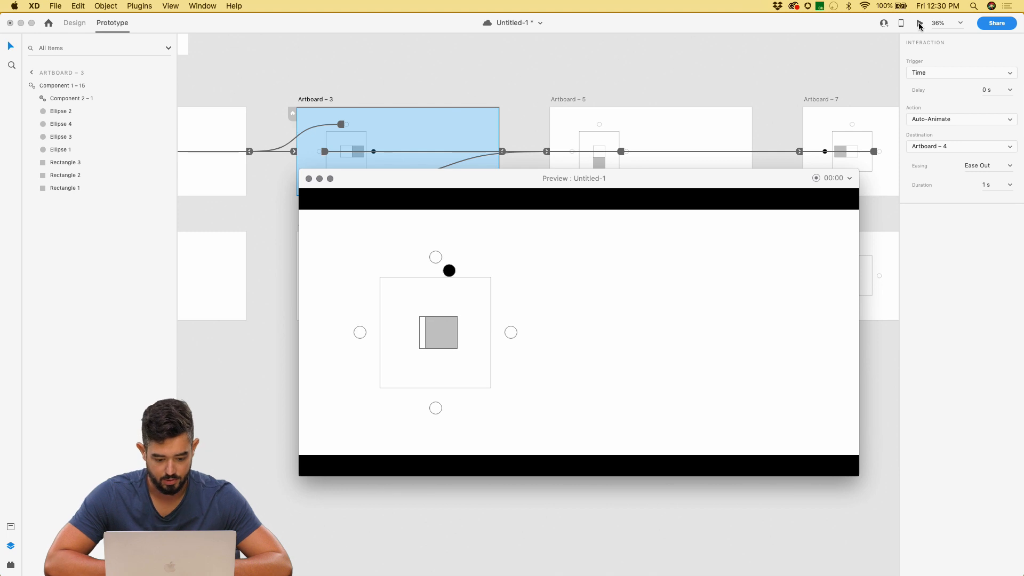
left_click(308, 179)
- Move the new Artboard – 4's black dot from the top circle onto the card's right circle
scroll(372, 233, "up", 5)
left_click(310, 274)
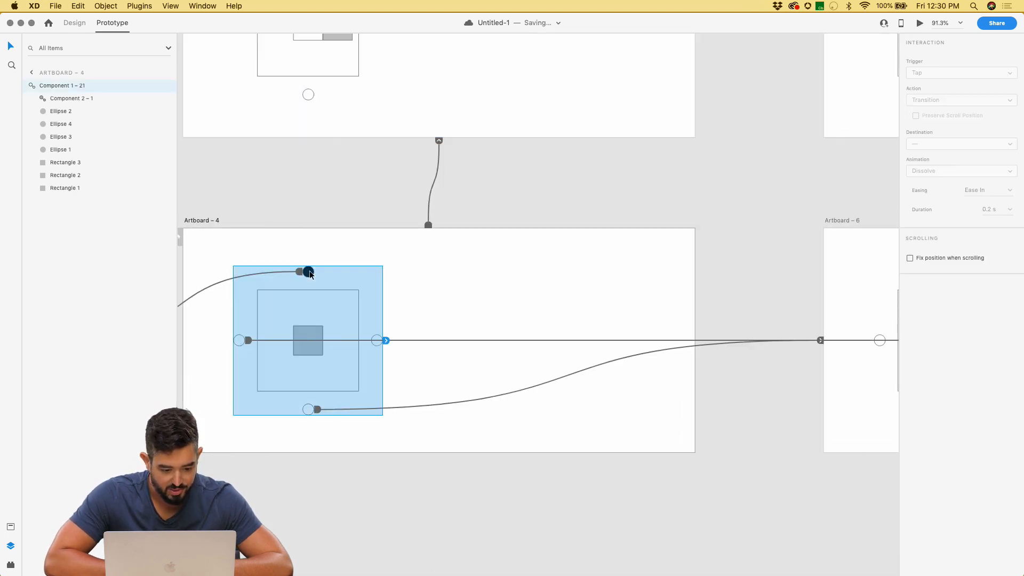
double_click(309, 273)
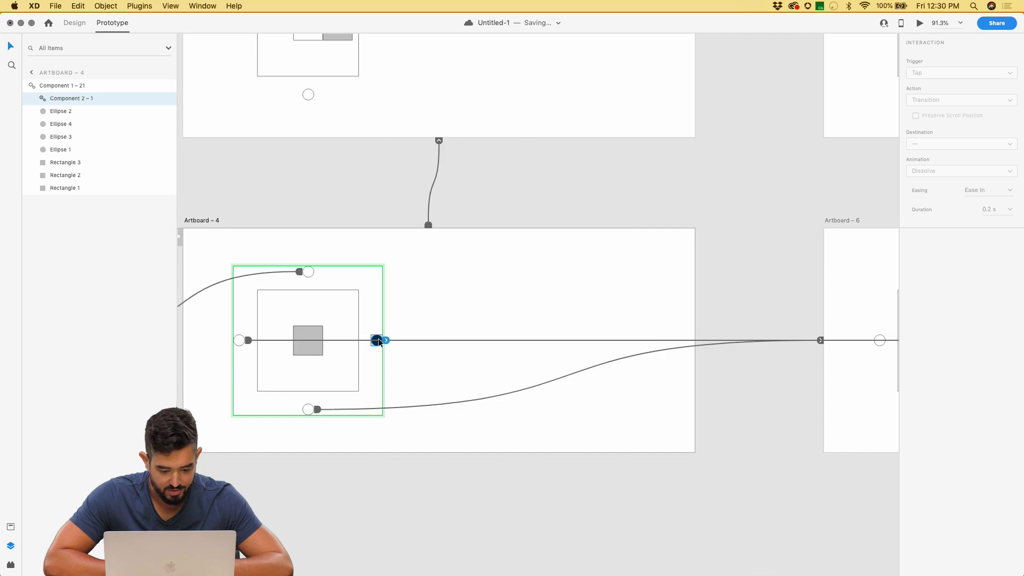
- Preview the prototype from Artboard – 3 and from Artboard – 1 to check the dot's position
scroll(379, 339, "down", 4)
left_click_drag(493, 165, 812, 97)
key("super+z")
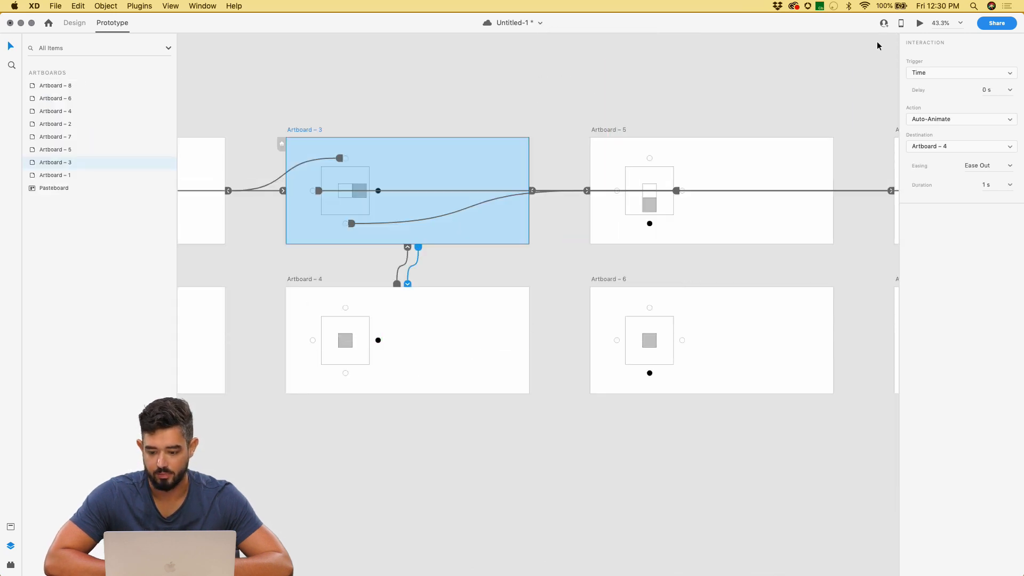
left_click(919, 23)
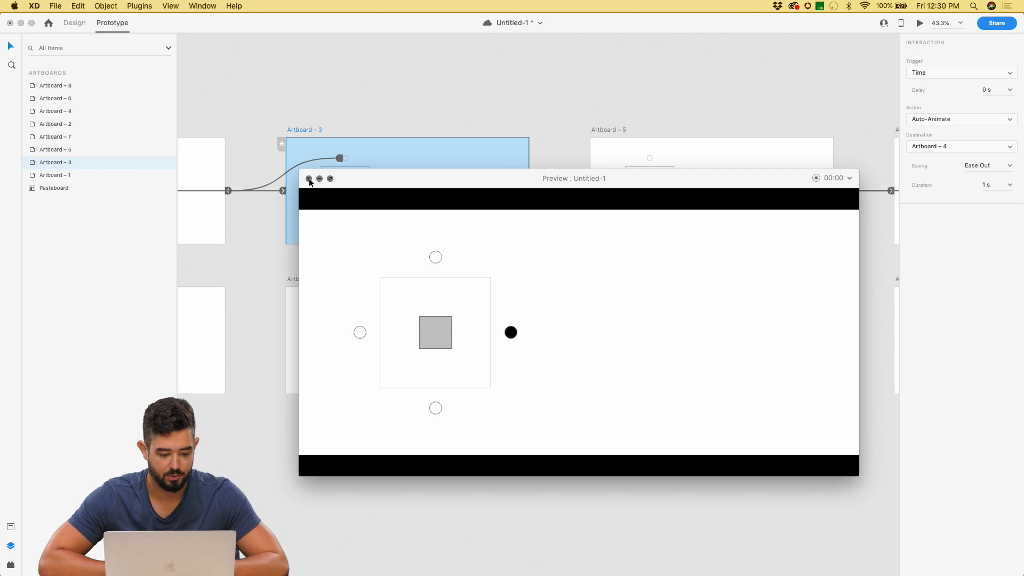
left_click(217, 165)
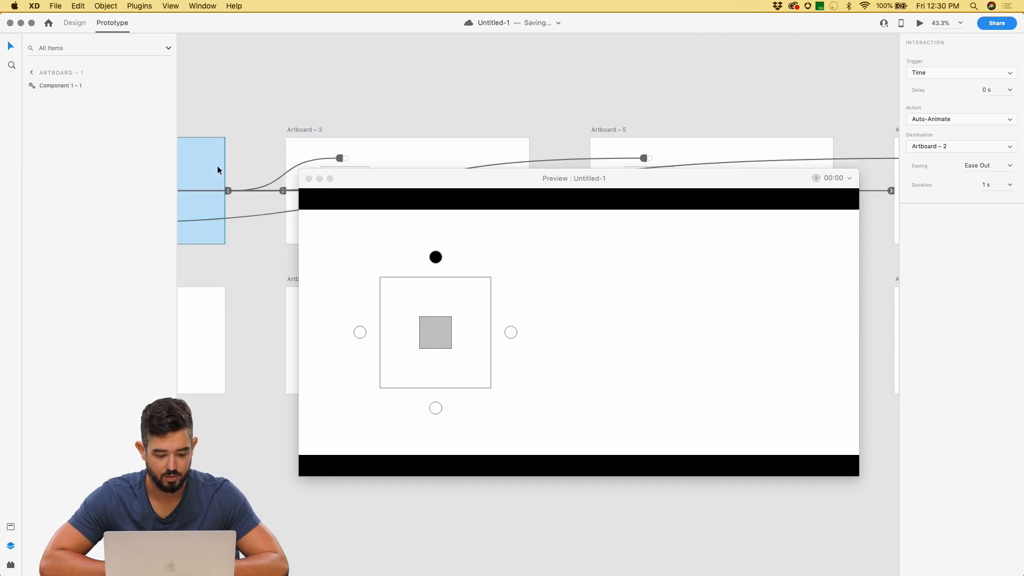
left_click(308, 178)
- Link Artboard – 5 to Artboard – 6 with a Time trigger, 0 s delay and the Auto-Animate action
scroll(505, 222, "down", 2)
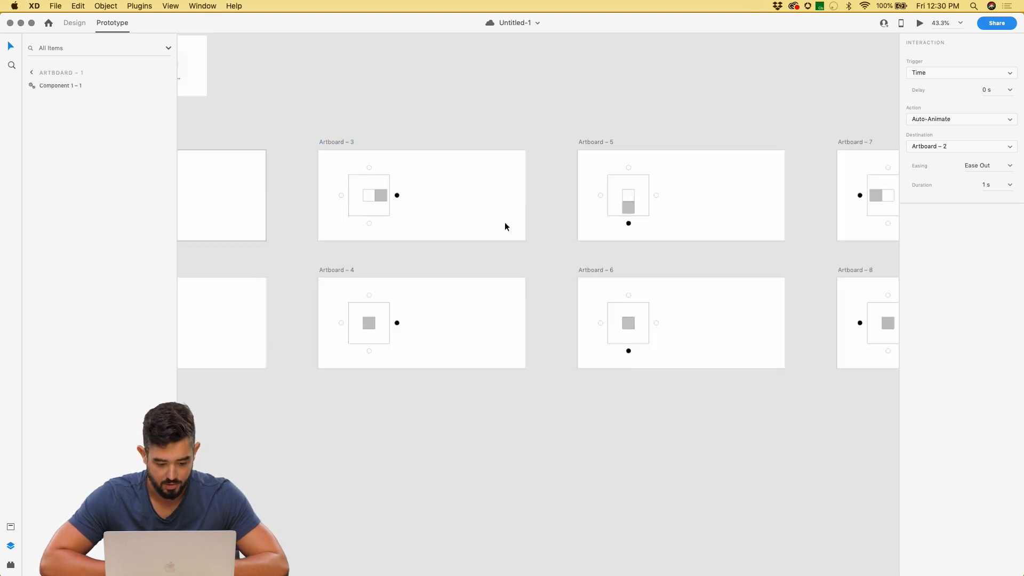
scroll(505, 222, "down", 2)
scroll(533, 224, "right", 1)
left_click(564, 226)
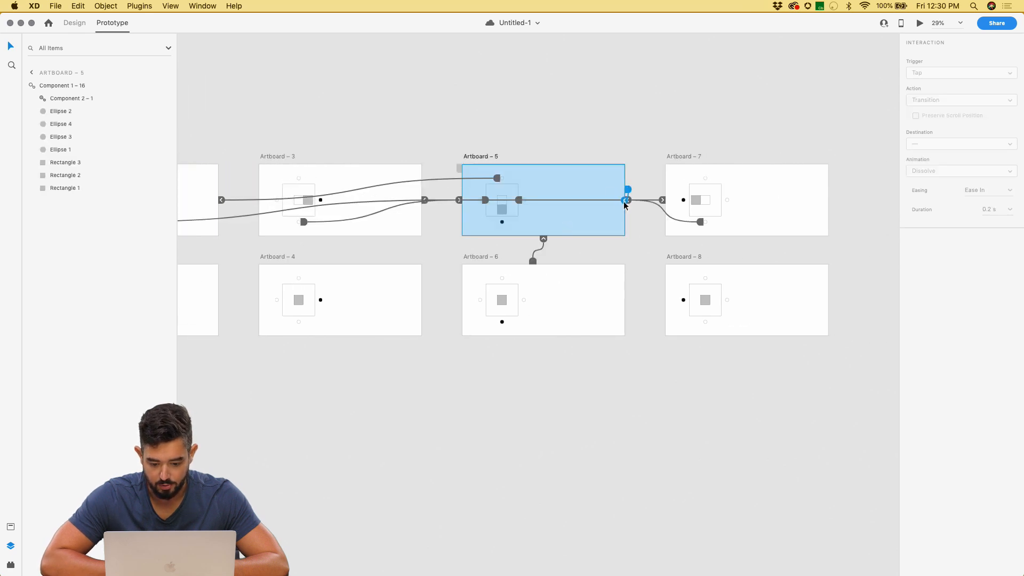
left_click_drag(625, 205, 585, 277)
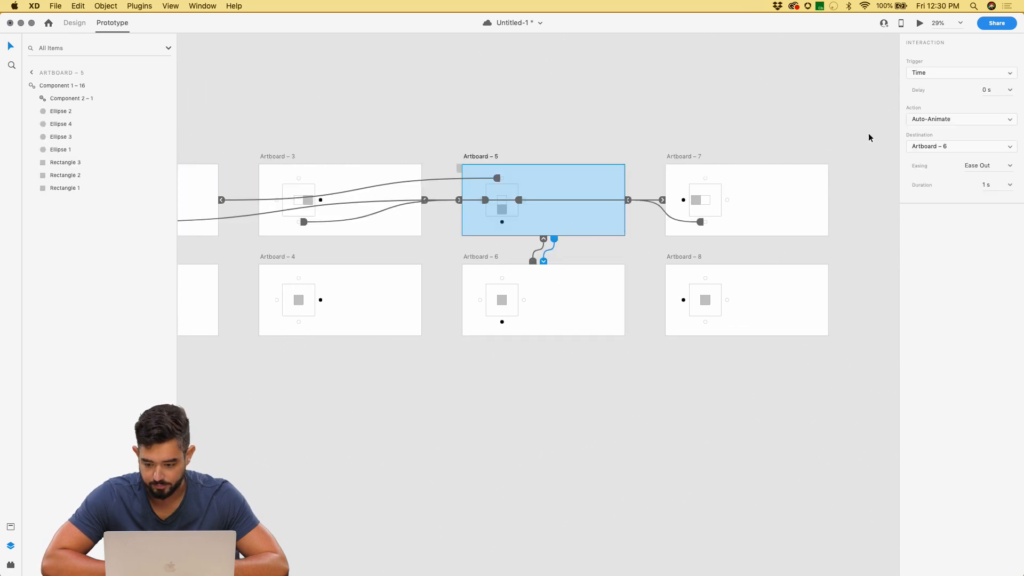
- Link Artboard – 7 to Artboard – 8 and check Artboard – 8's link back to Artboard – 7
left_click(760, 183)
left_click_drag(830, 190, 805, 216)
left_click(820, 302)
scroll(805, 216, "down", 5)
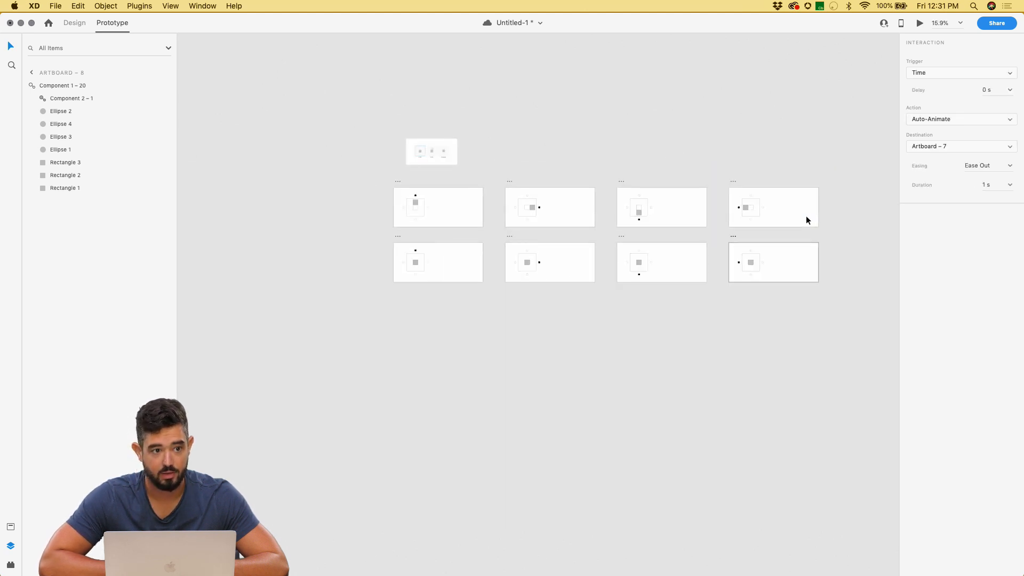
- Preview the prototype from Artboard – 1 and switch to the bottom and left direction circles
scroll(805, 215, "down", 2)
scroll(805, 215, "right", 5)
scroll(508, 233, "up", 5)
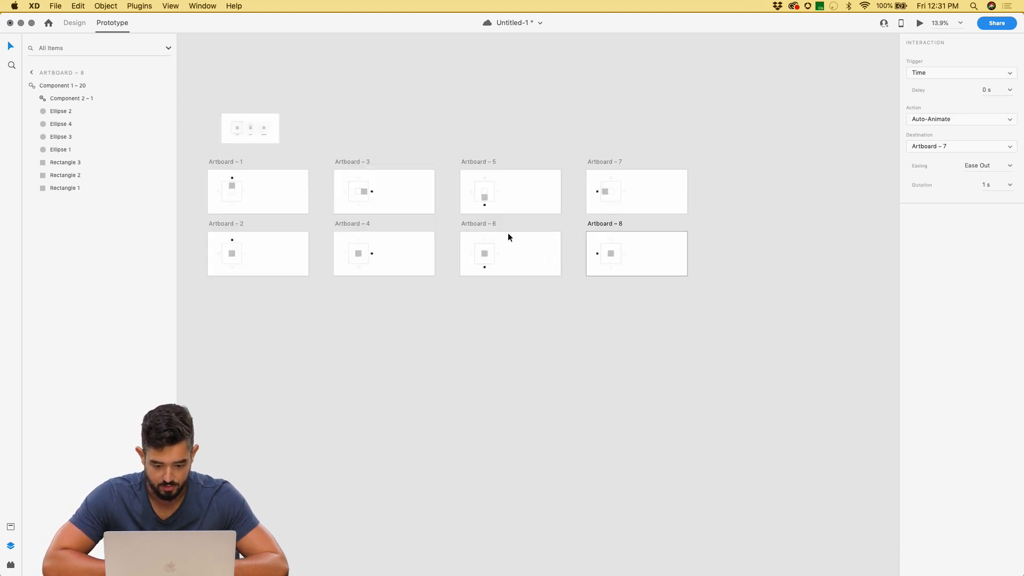
scroll(508, 233, "left", 6)
scroll(507, 232, "right", 6)
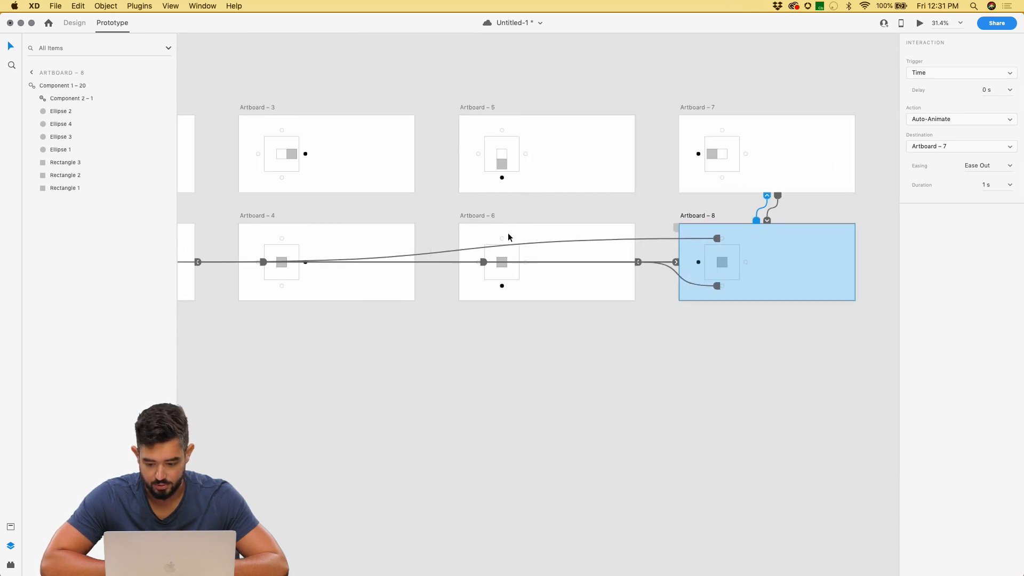
scroll(507, 232, "left", 5)
left_click(497, 157)
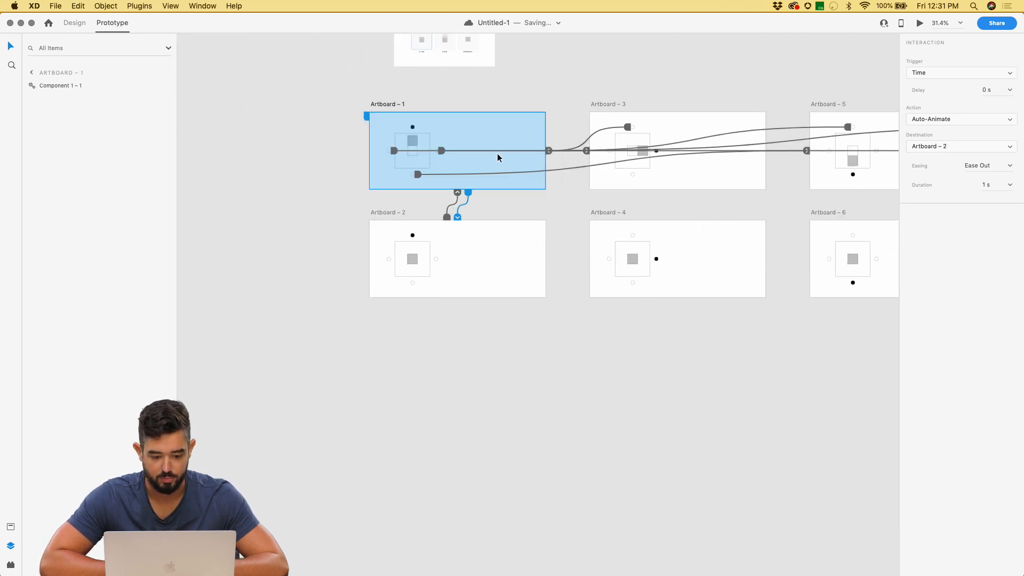
left_click(919, 24)
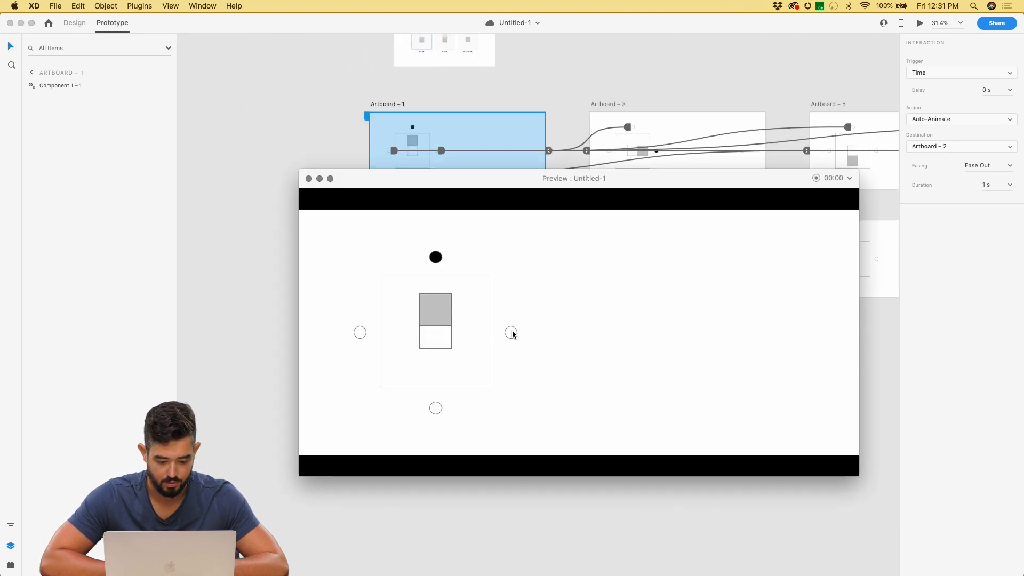
left_click(435, 407)
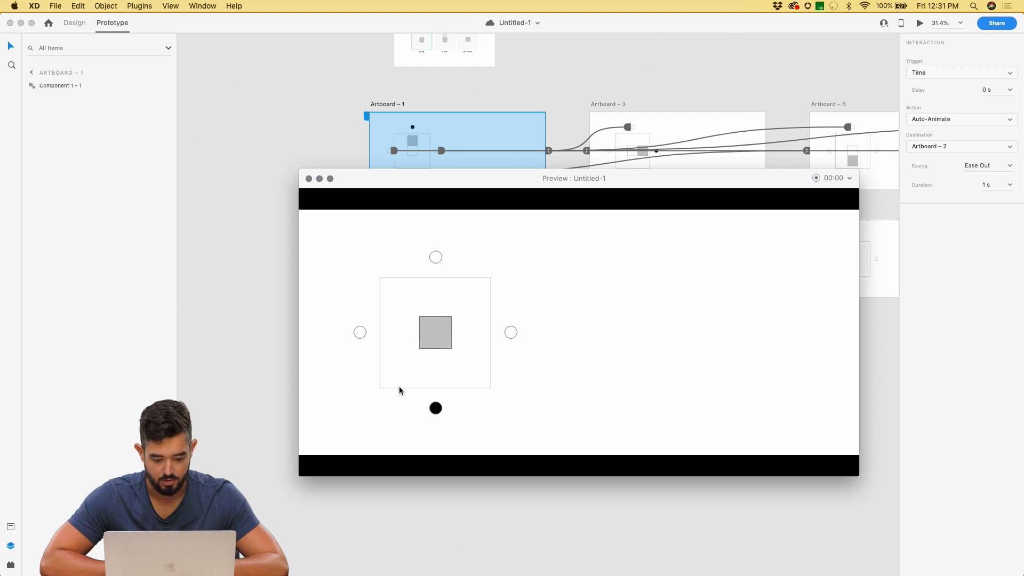
left_click(359, 333)
left_click(309, 179)
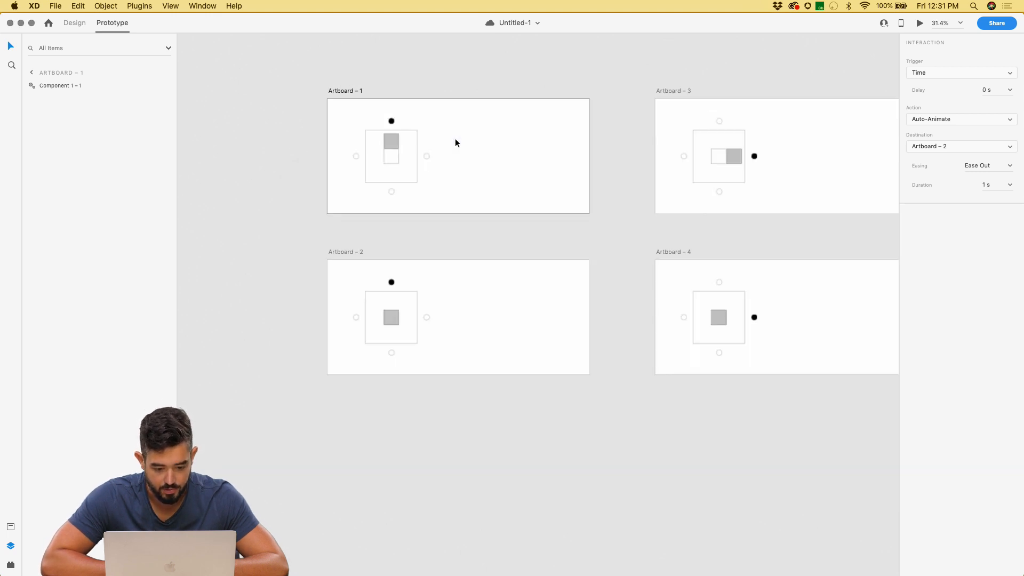
- Check the right circle's interaction in Artboard – 1 and preview that artboard's animation loop
scroll(455, 140, "up", 3)
double_click(407, 165)
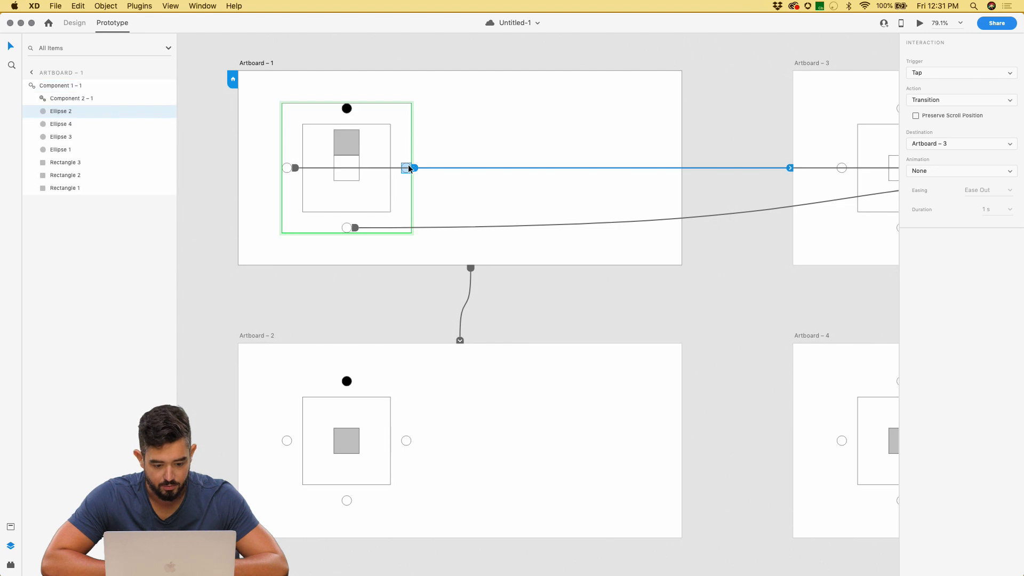
left_click(573, 144)
left_click(918, 24)
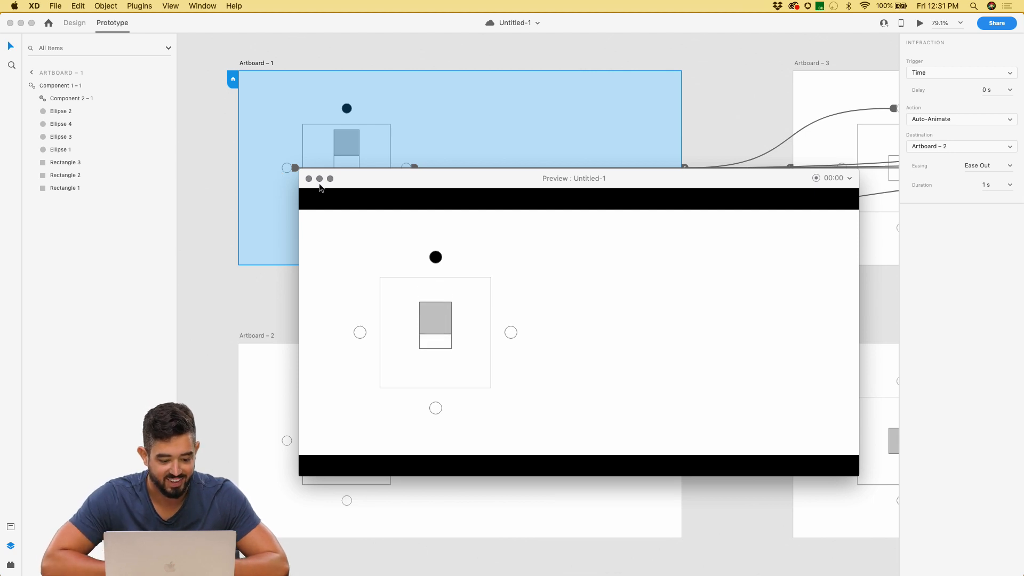
left_click(308, 178)
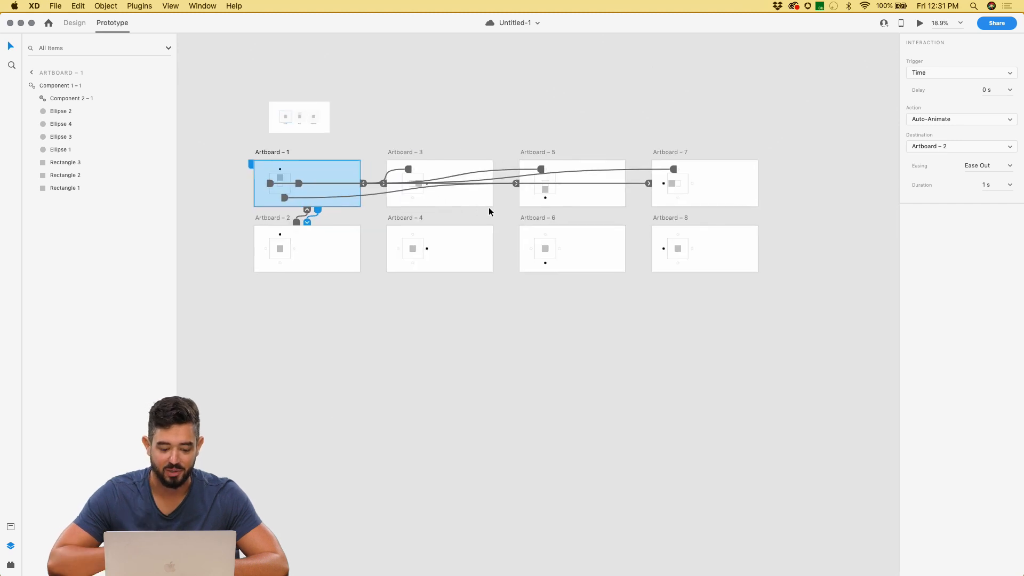
- Duplicate the eight linked direction artboards as a second set directly below the originals, keeping their columns aligned
left_click_drag(230, 144, 824, 292)
left_click_drag(669, 153, 667, 350)
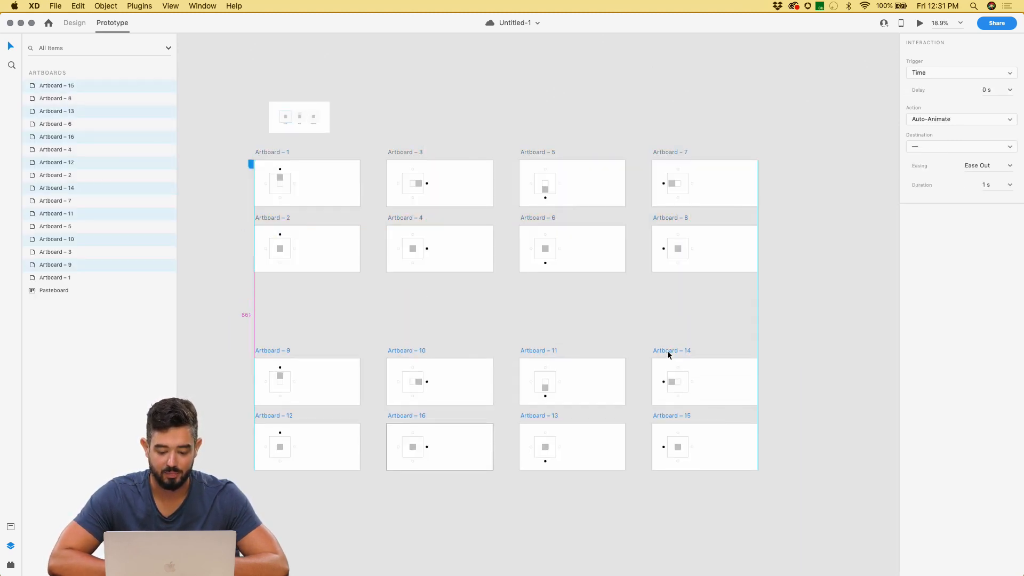
scroll(418, 349, "up", 5)
scroll(418, 349, "left", 5)
scroll(418, 349, "down", 2)
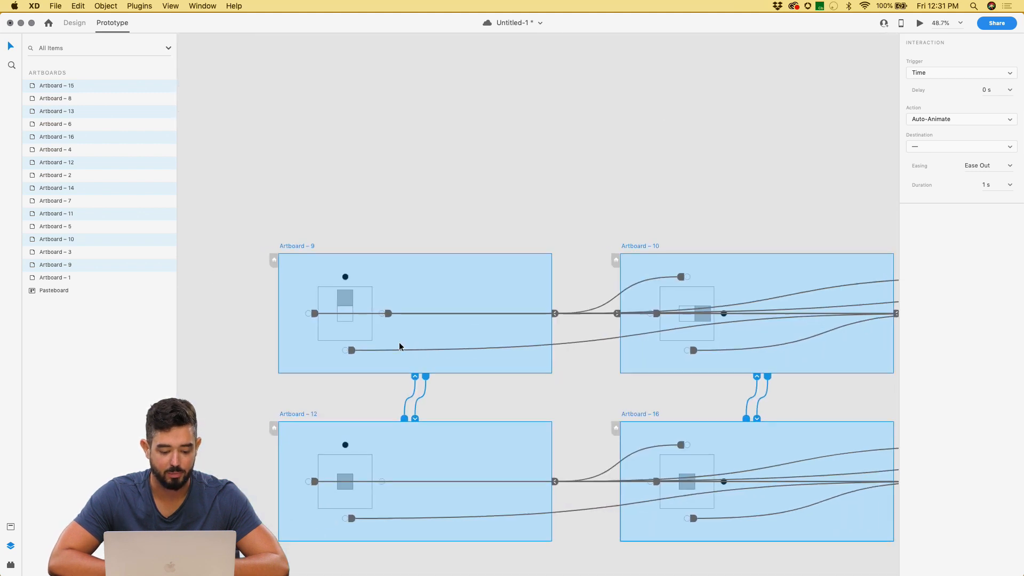
scroll(397, 341, "up", 1)
left_click(381, 240)
- In Artboard – 16, move the white square (Rectangle 2) to X 165, against the gray square's left side
scroll(381, 244, "up", 5)
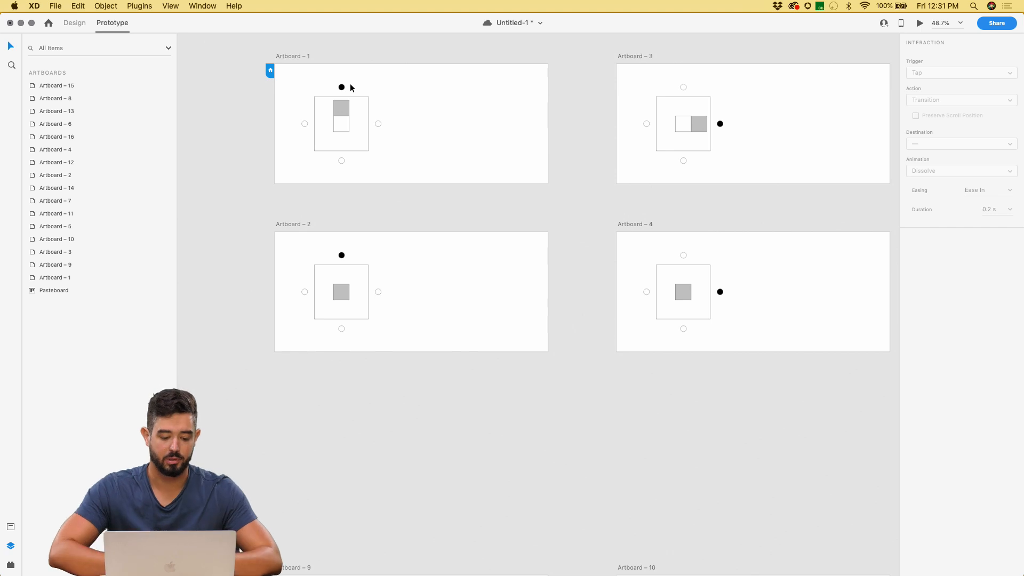
scroll(350, 88, "down", 9)
scroll(350, 88, "down", 1)
scroll(350, 88, "right", 3)
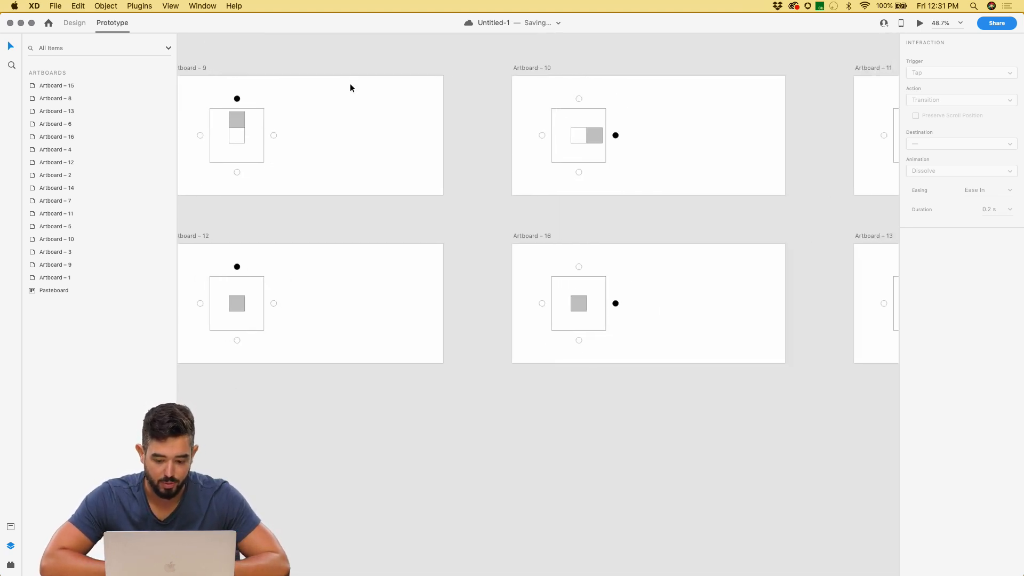
double_click(579, 306)
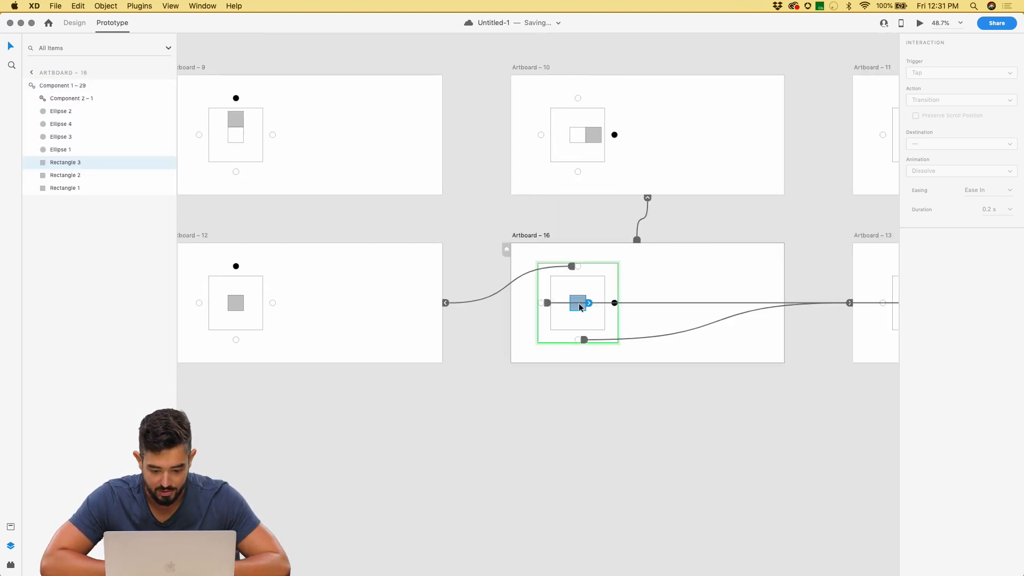
left_click(81, 22)
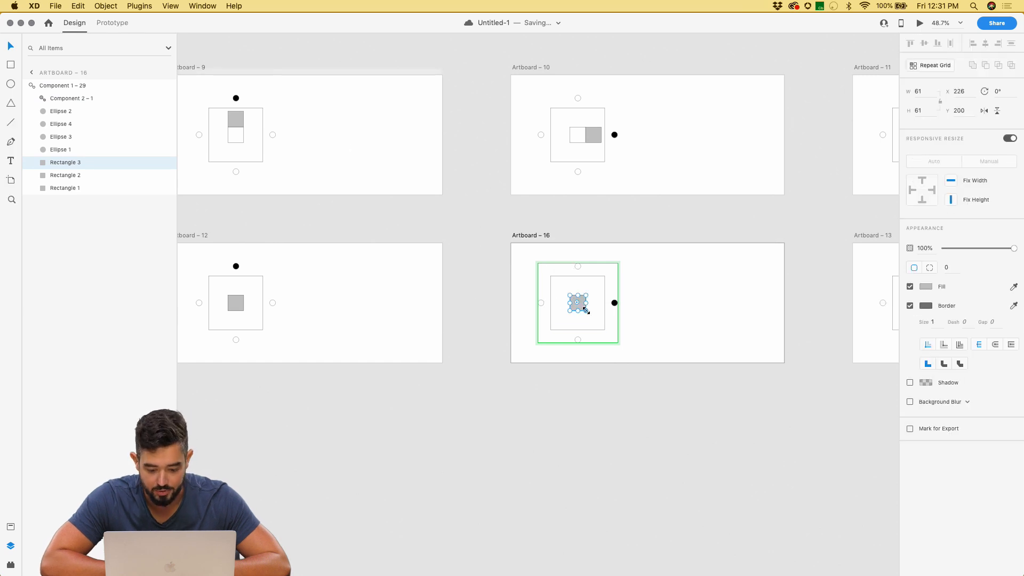
left_click(63, 176)
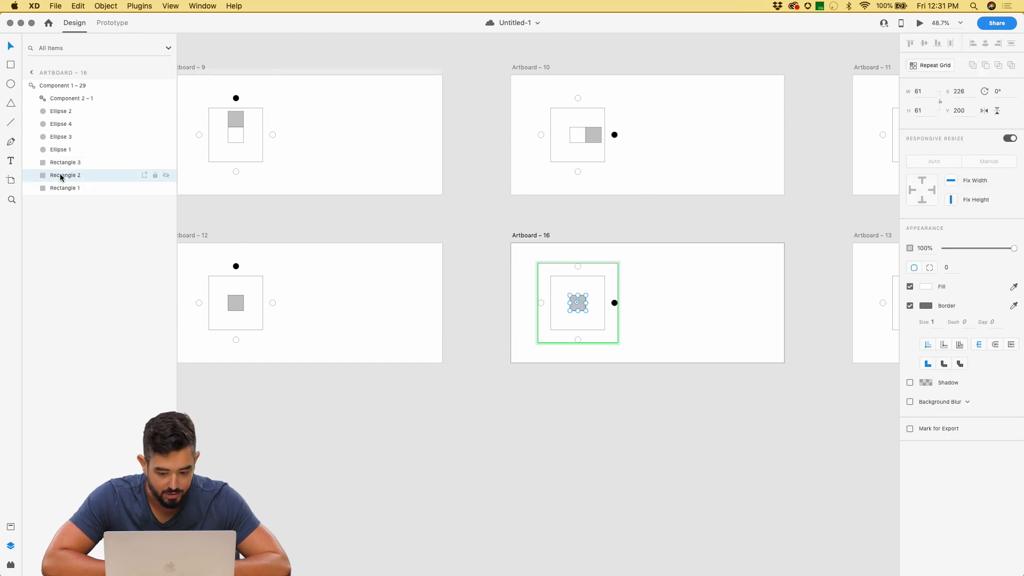
key("shift+Left")
key("shift+Left")
key("shift+Left")
key("shift+Left")
key("shift+Left")
key("shift+Left")
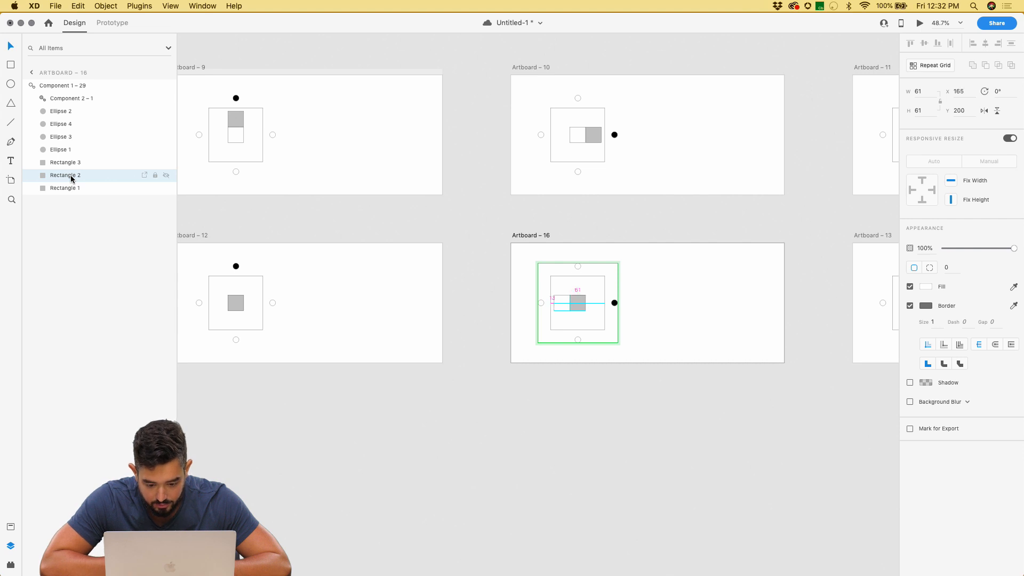
left_click(65, 188, "shift")
- In Artboard – 13, move the white square (Rectangle 2) up to Y 140, above the gray square
scroll(480, 314, "right", 10)
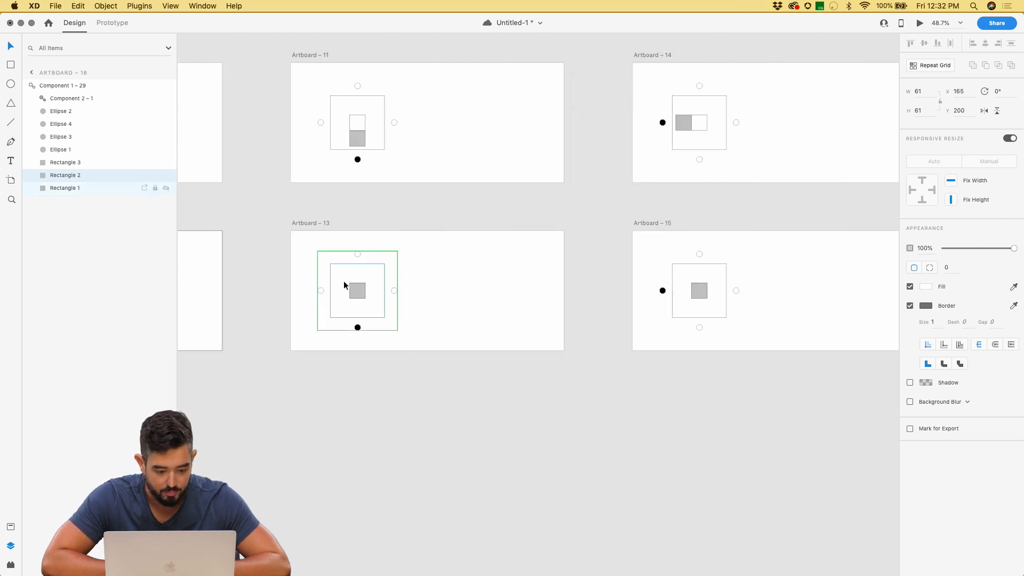
left_click(343, 281)
double_click(345, 282)
left_click(355, 288)
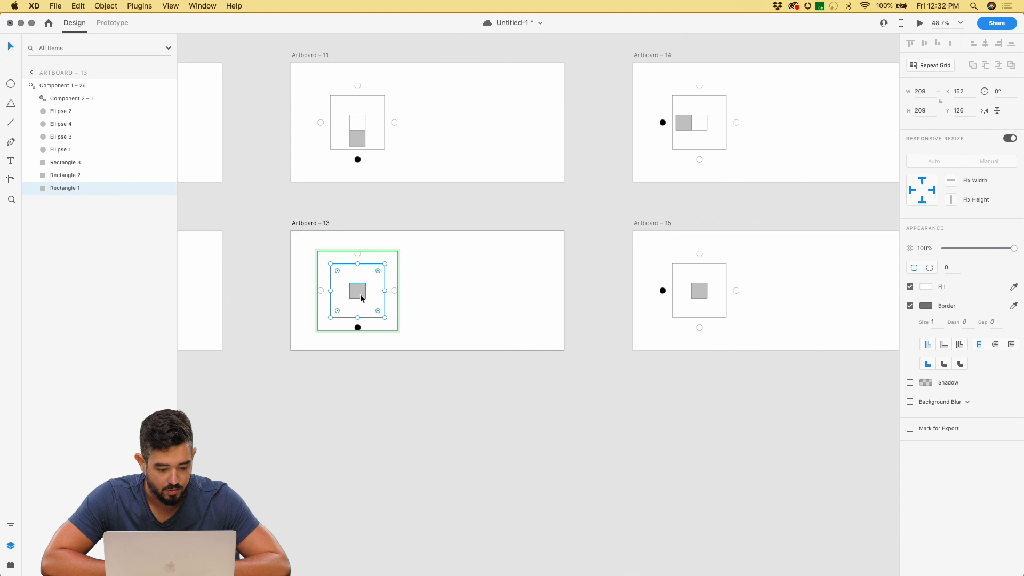
left_click(55, 174)
key("shift+Up")
key("shift+Up")
key("shift+Up")
key("shift+Up")
key("shift+Up")
key("shift+Up")
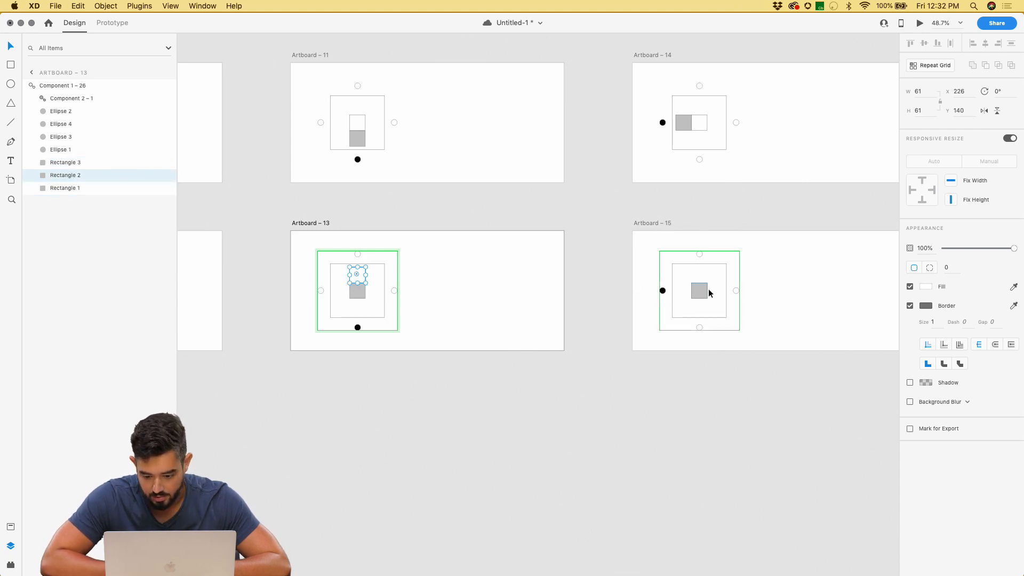
- In Artboard – 15, move the white square (Rectangle 2) to X 287, against the gray square's right side
scroll(708, 289, "right", 2)
double_click(654, 288)
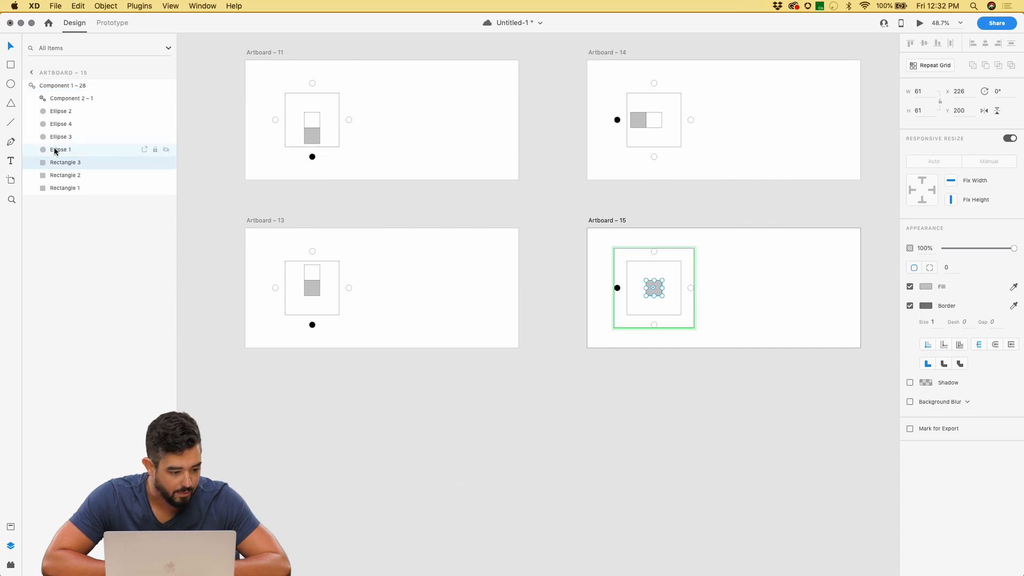
left_click(60, 176)
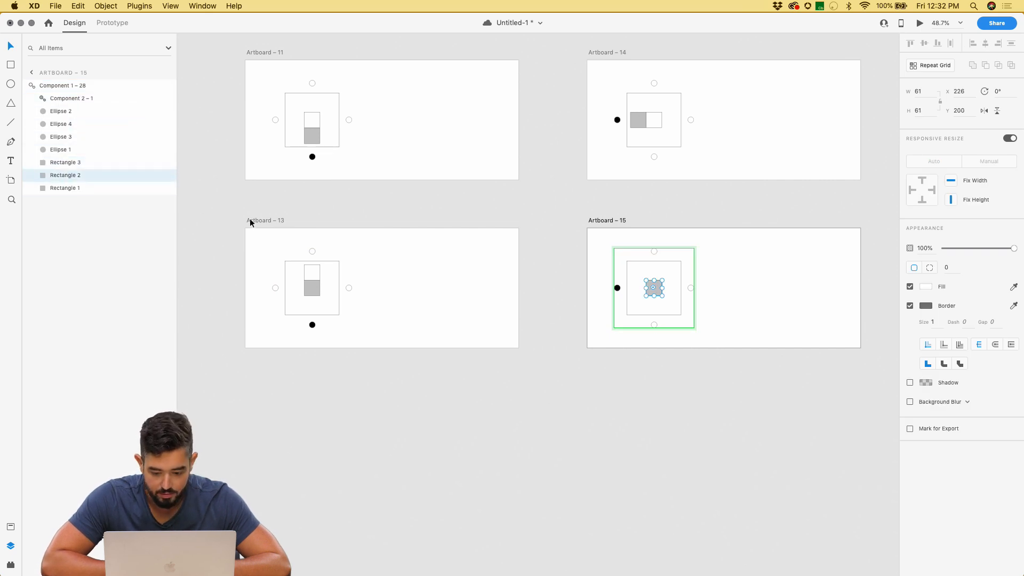
key("shift+Right")
key("shift+Right")
key("shift+Right")
key("shift+Right")
key("shift+Right")
key("shift+Right")
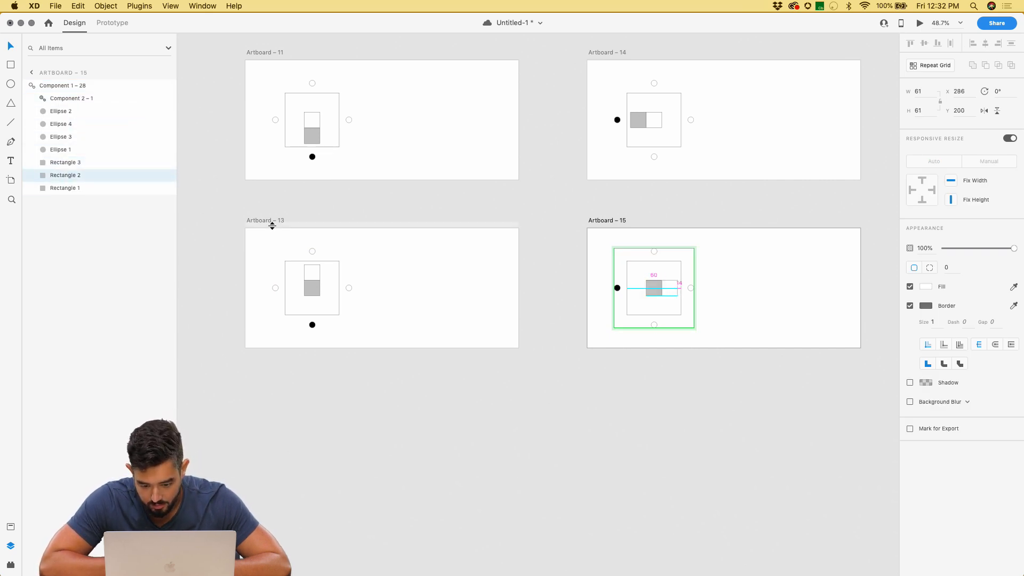
key("Left")
key("Left")
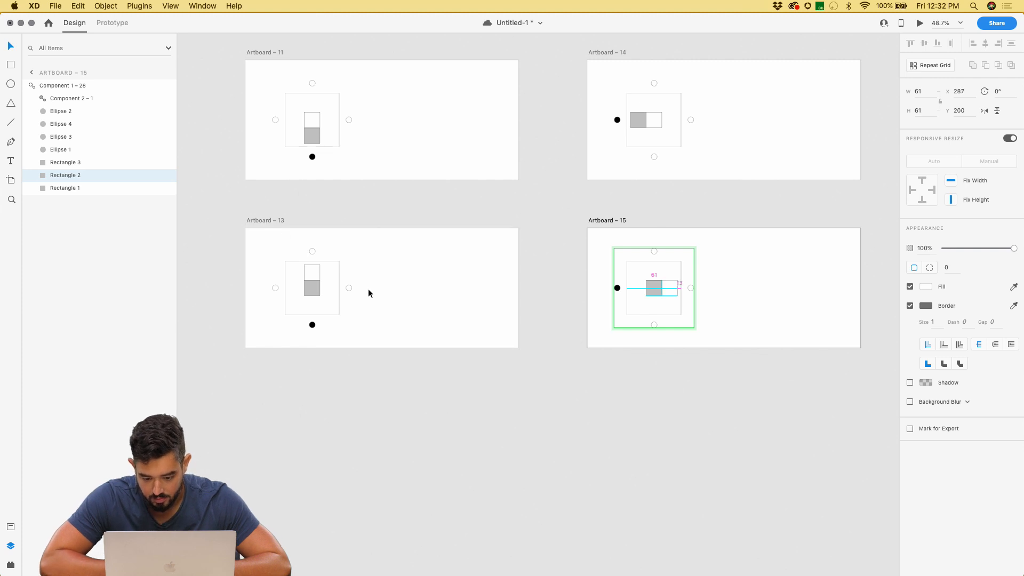
- Preview the animation loop starting from Artboard – 9
scroll(368, 290, "down", 5)
scroll(368, 290, "left", 8)
scroll(338, 341, "right", 2)
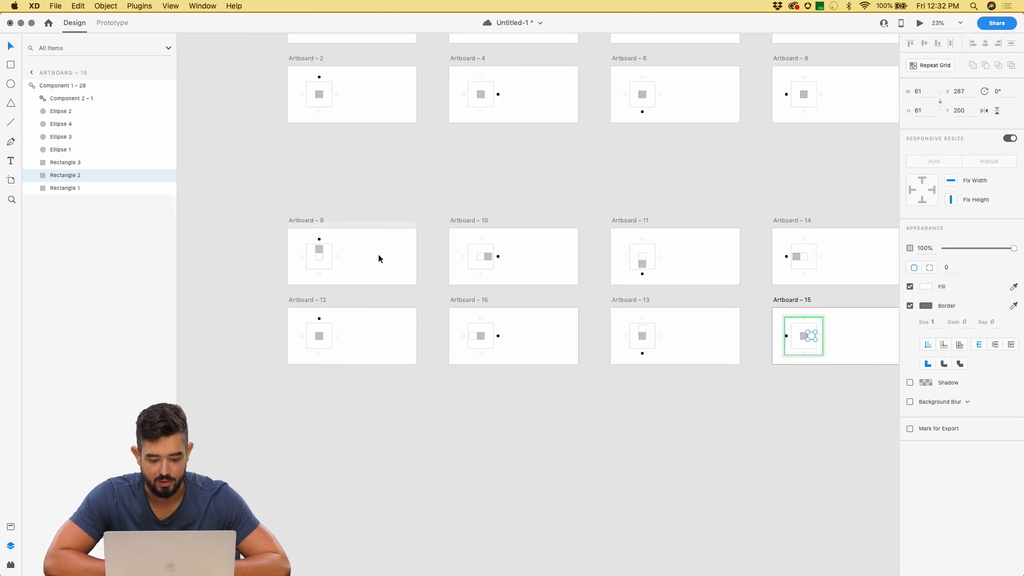
left_click(379, 258)
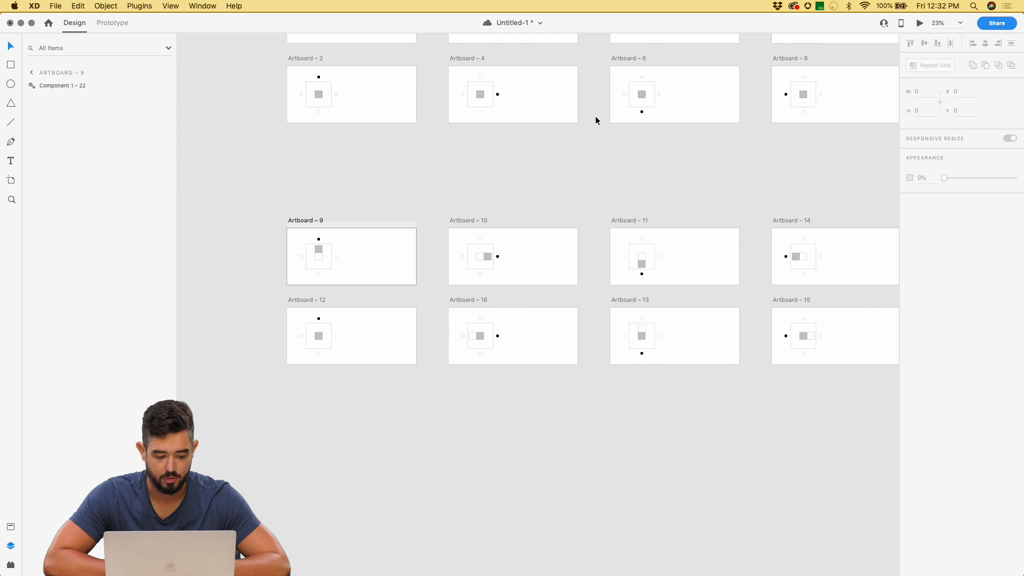
left_click(310, 220)
left_click(920, 24)
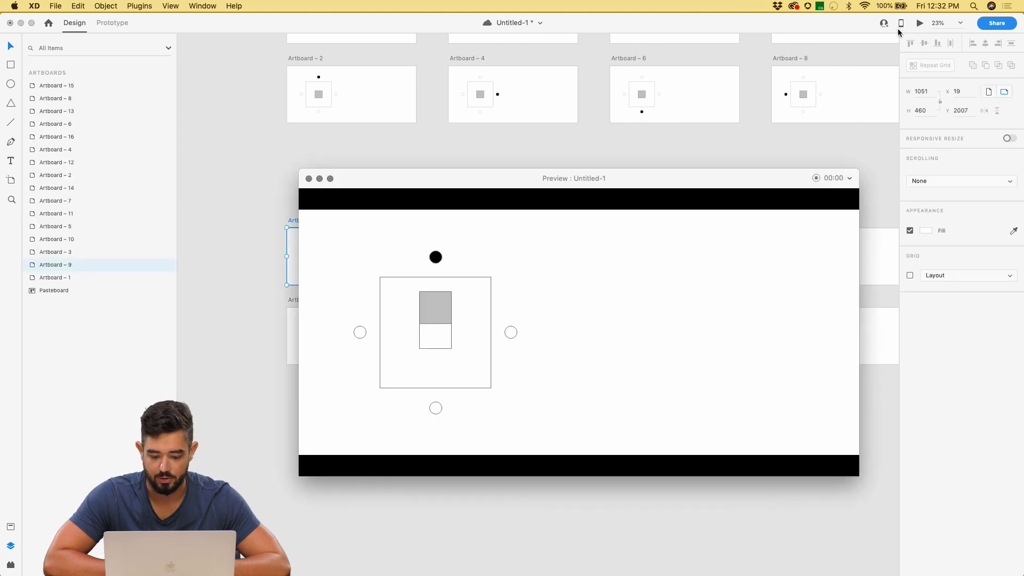
left_click(308, 179)
- In Artboard – 12, move the white square (Rectangle 2) down until it sits directly below the gray square
scroll(357, 312, "up", 5)
left_click(260, 366)
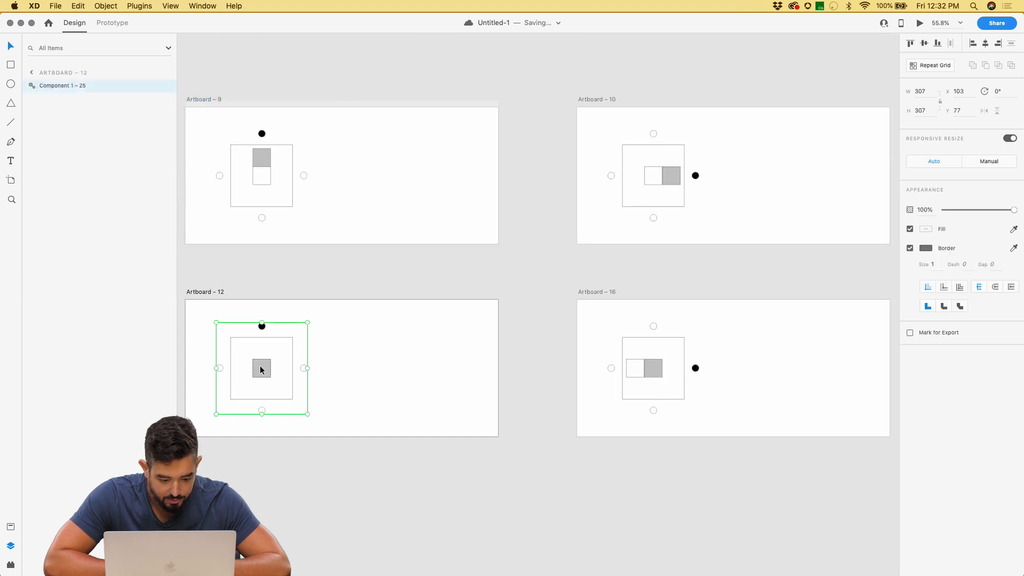
double_click(260, 366)
left_click(59, 174)
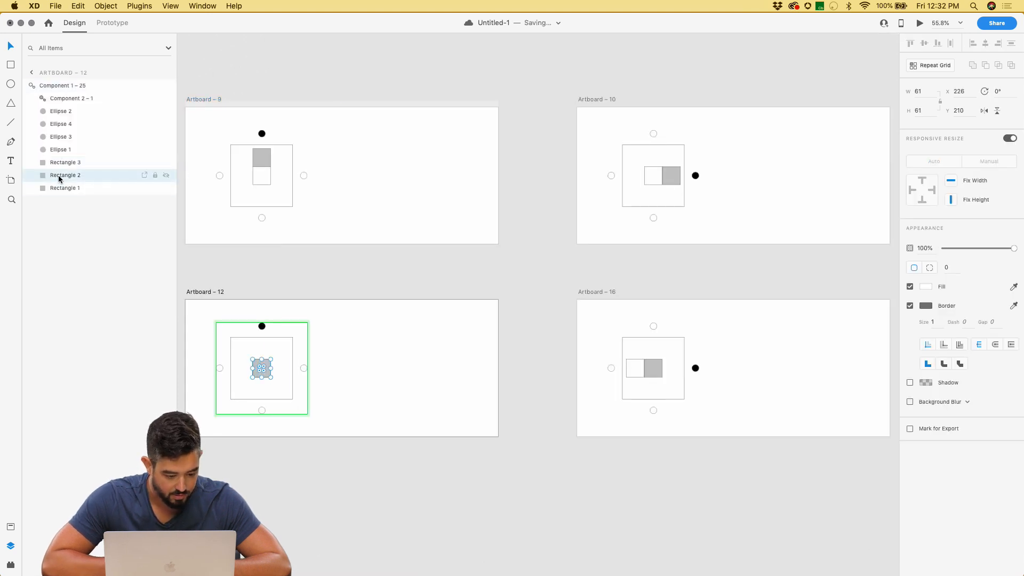
key("shift+Down")
key("Up")
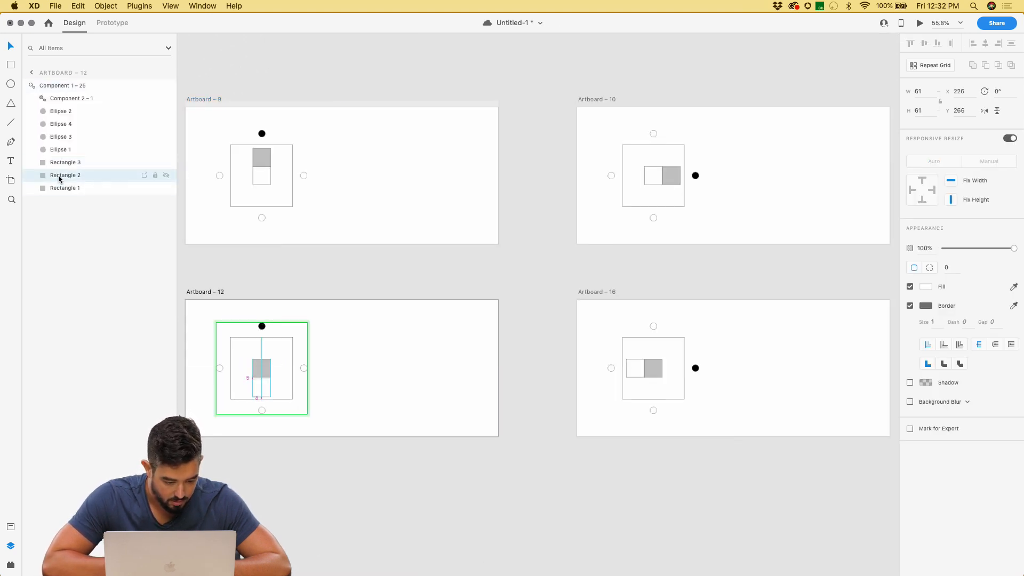
- Preview Artboard – 9's push animation and save the document
left_click(317, 201)
left_click(419, 171)
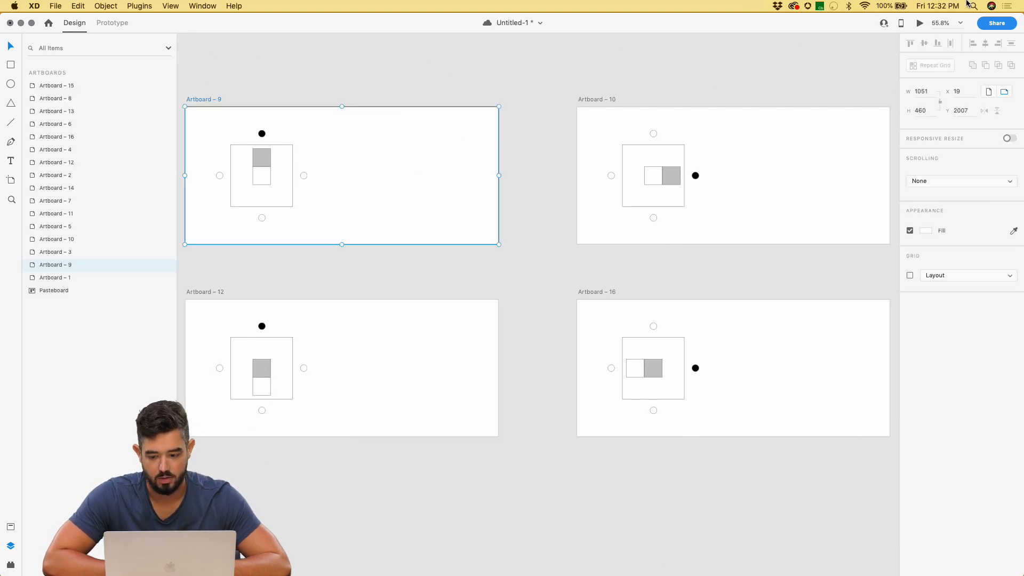
key("super+Return")
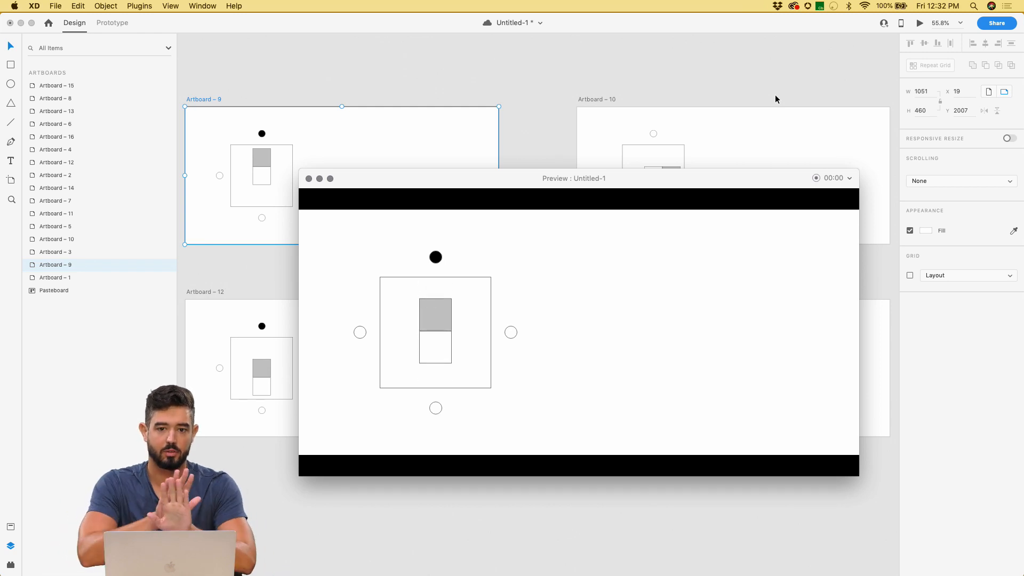
key("super+s")
left_click(306, 178)
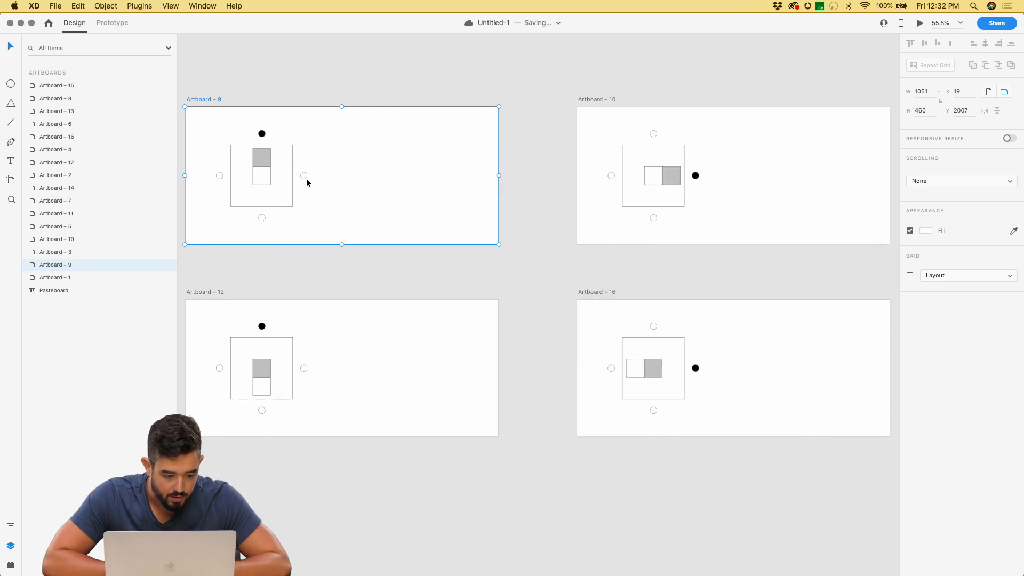
- Copy the white square (Rectangle 2) from inside Artboard – 9's component
double_click(259, 173)
left_click(367, 152)
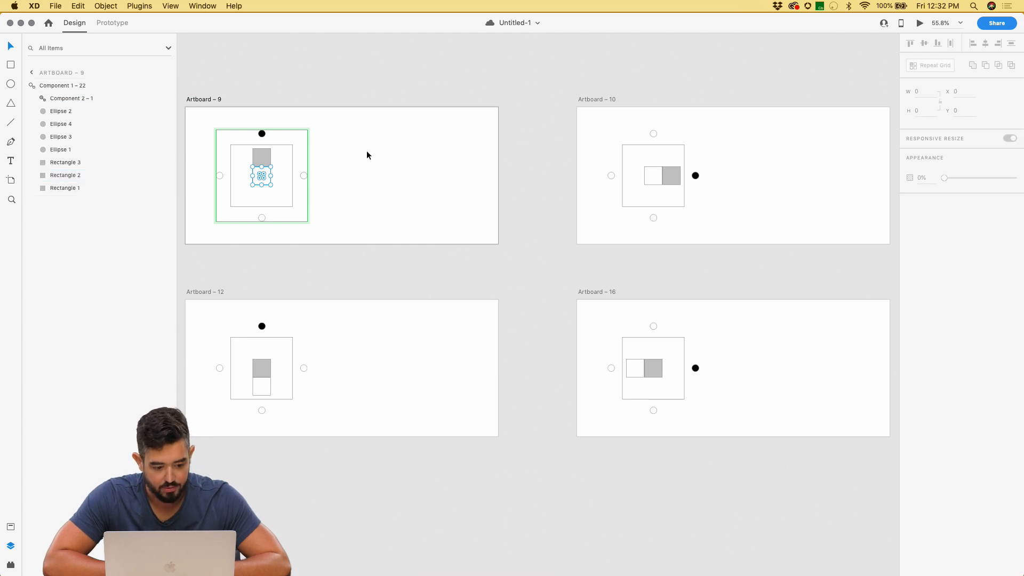
scroll(366, 152, "down", 5)
scroll(367, 151, "up", 3)
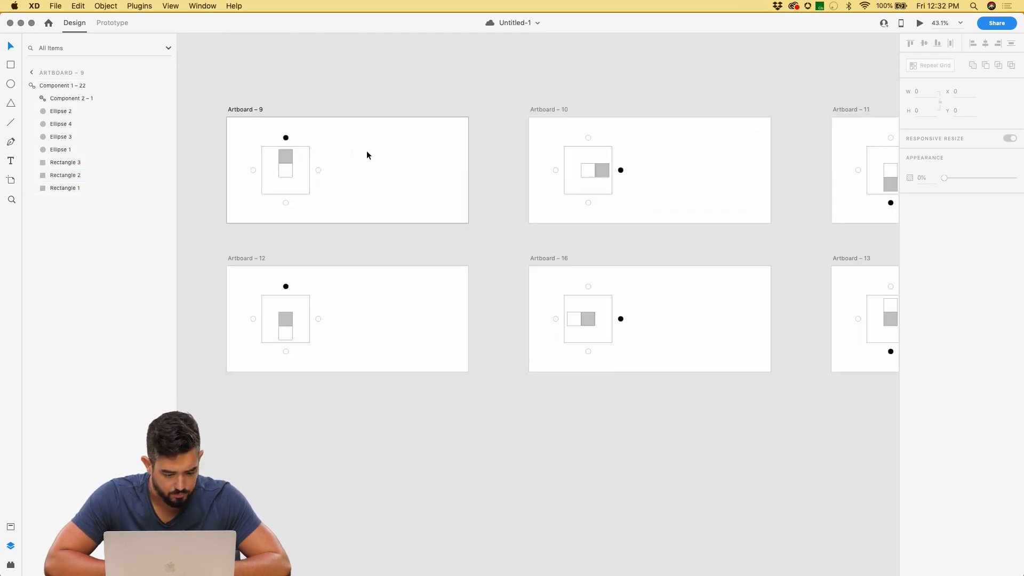
key("super+v")
scroll(367, 154, "down", 4)
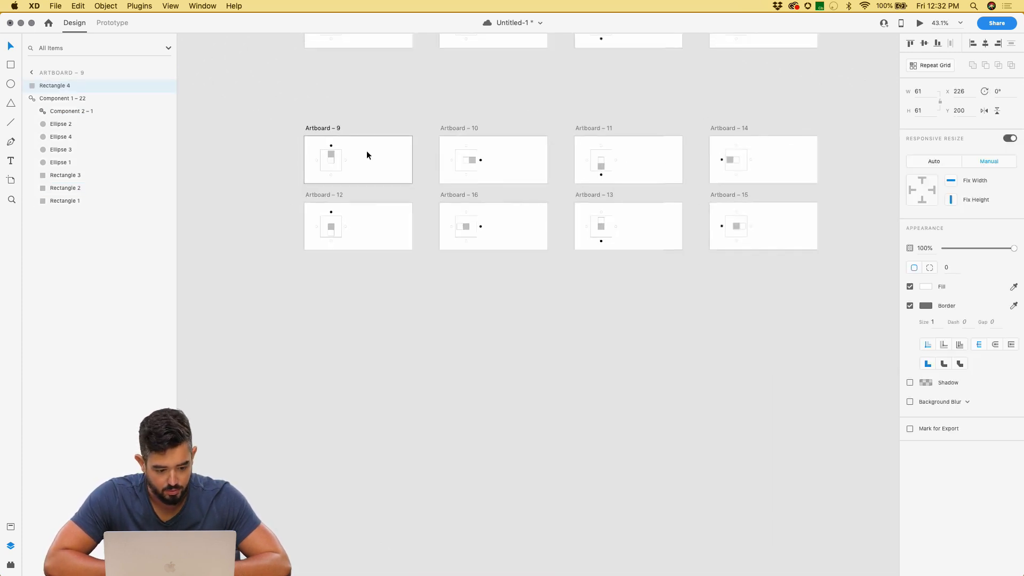
key("super+z")
- Paste the copied white square into all eight Push artboards and turn off its fill, leaving only the outline
left_click_drag(277, 115, 905, 302)
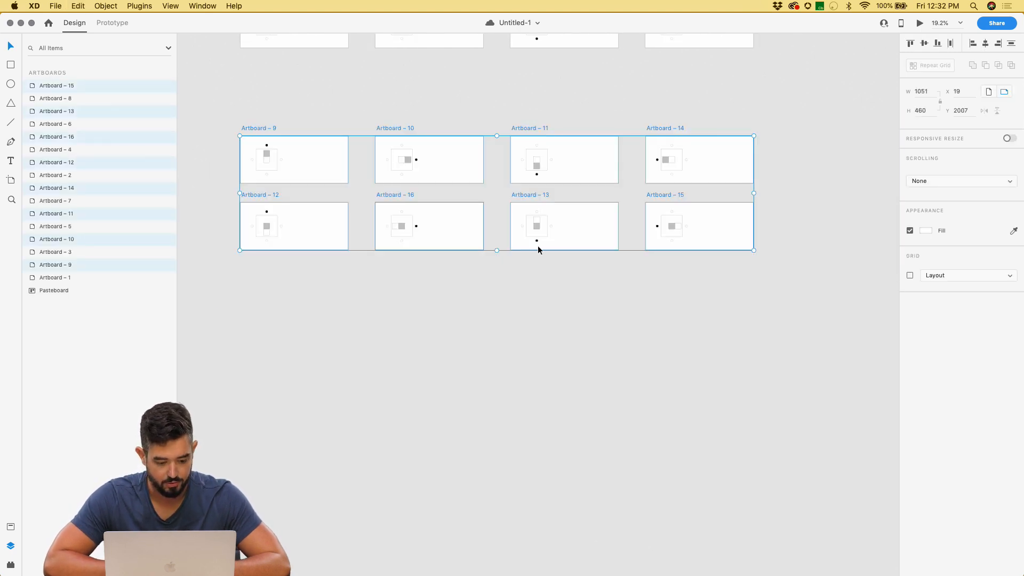
key("super+v")
scroll(274, 153, "up", 5)
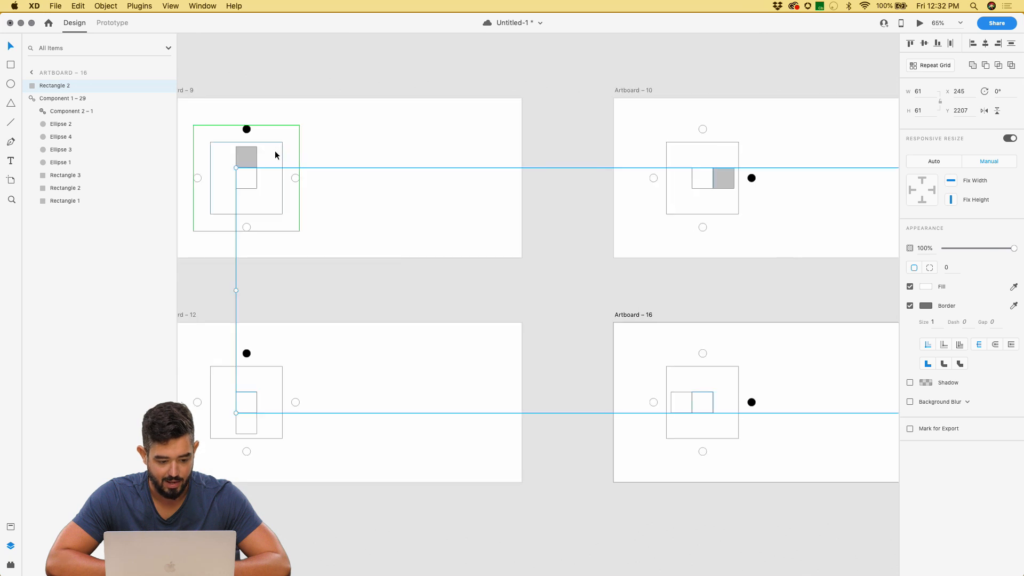
left_click(909, 287)
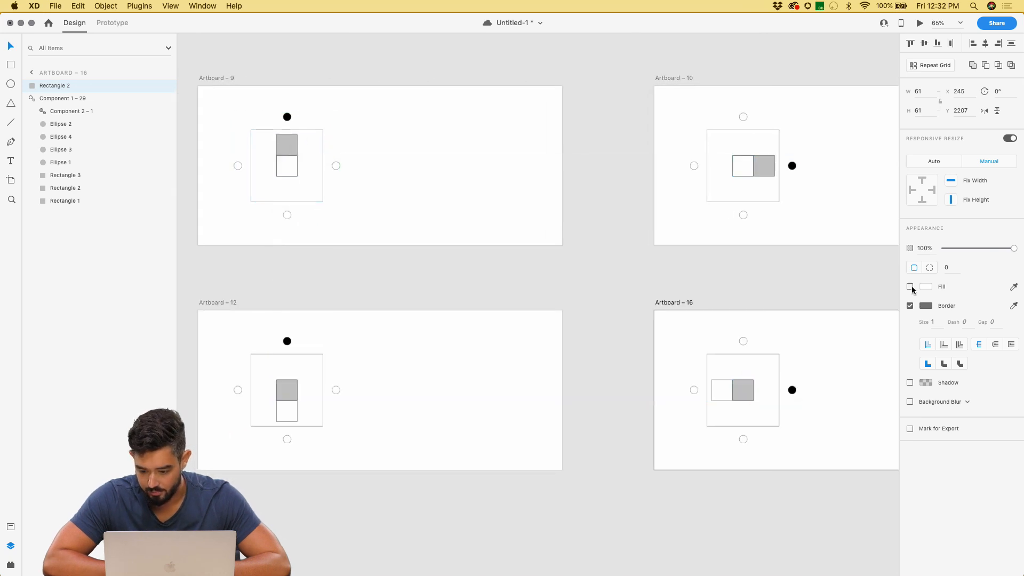
- Preview Artboard – 9's push animation with the fixed outline square added
left_click(388, 132)
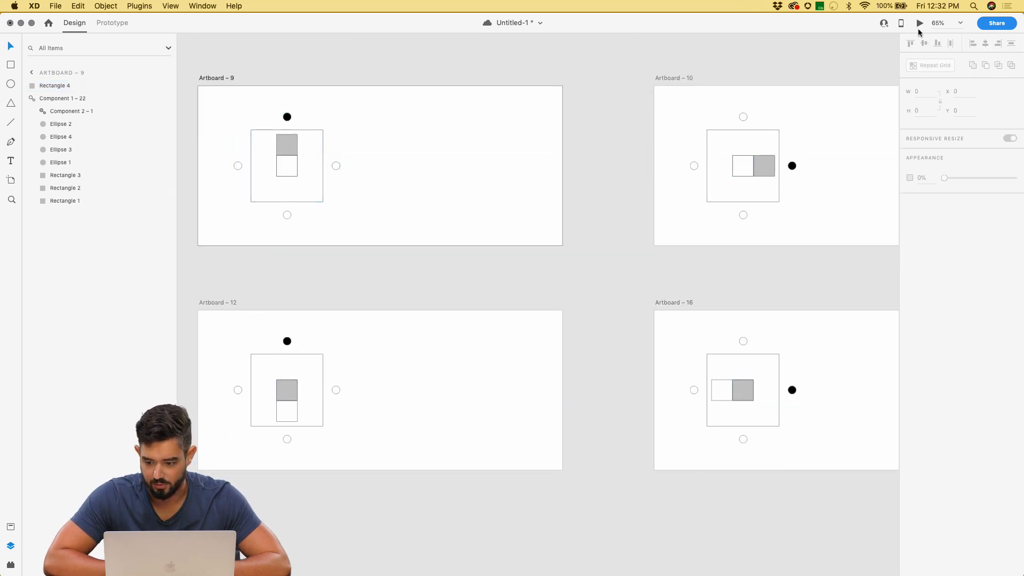
left_click(919, 24)
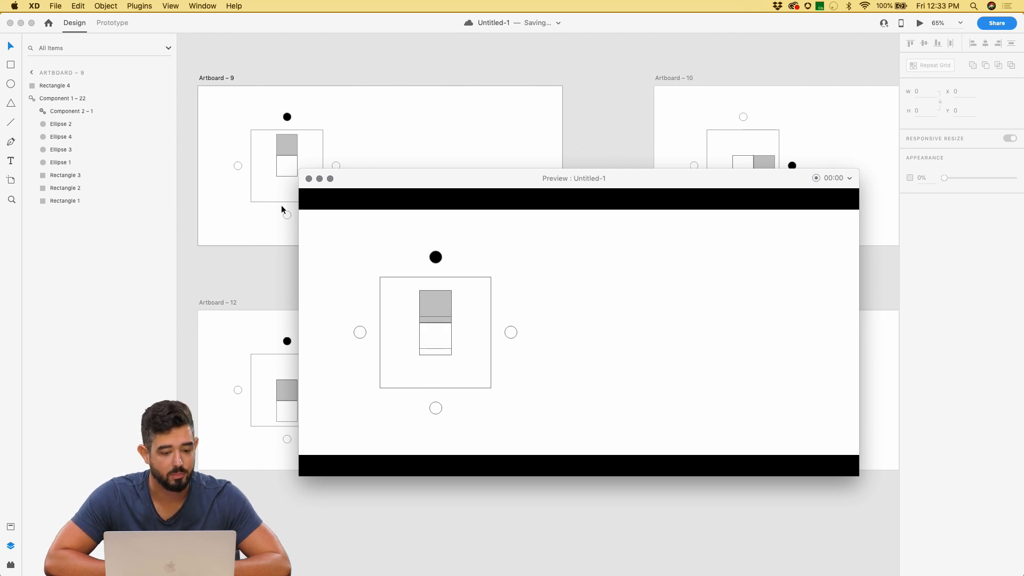
left_click(309, 178)
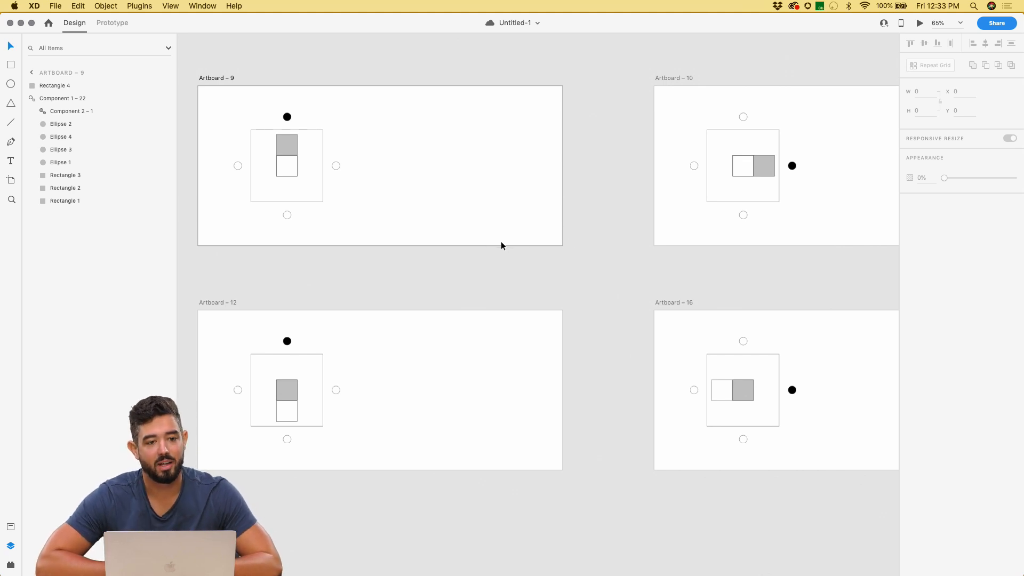
- Preview the slide animation starting from Artboard – 1
scroll(714, 272, "down", 10)
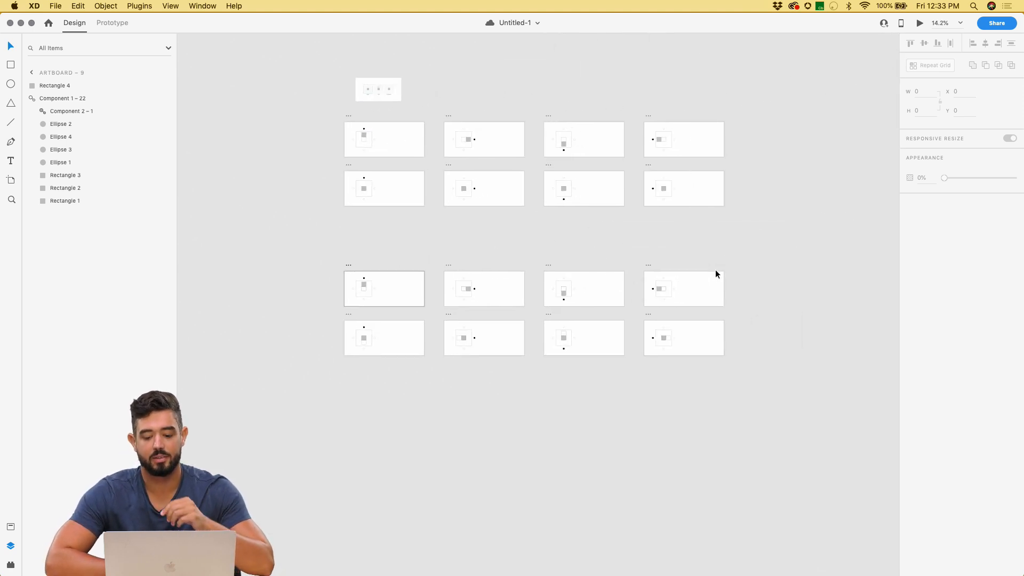
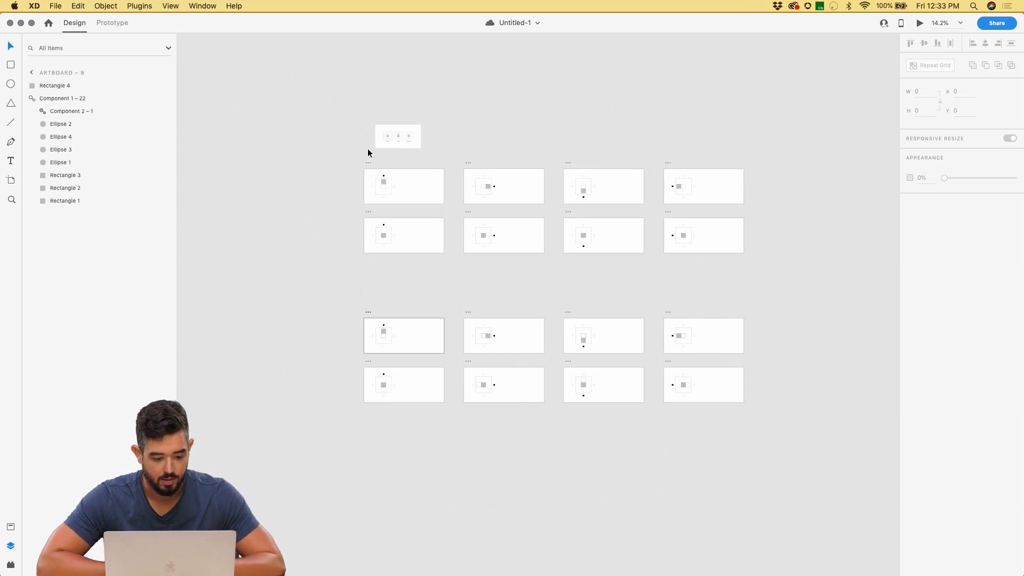
scroll(389, 182, "up", 5)
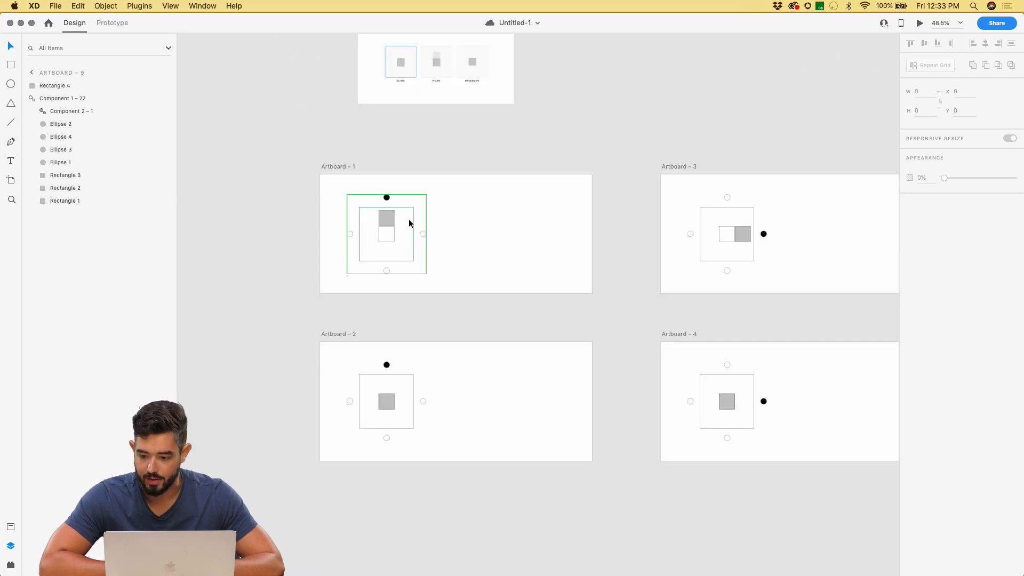
scroll(462, 236, "right", 3)
scroll(461, 236, "down", 1)
left_click(461, 237)
left_click(917, 23)
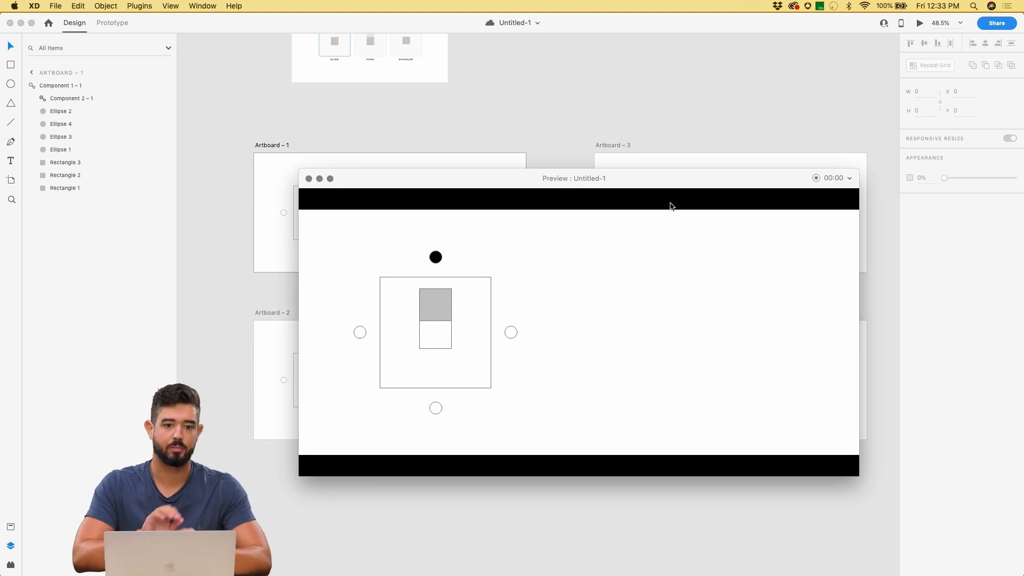
left_click(310, 179)
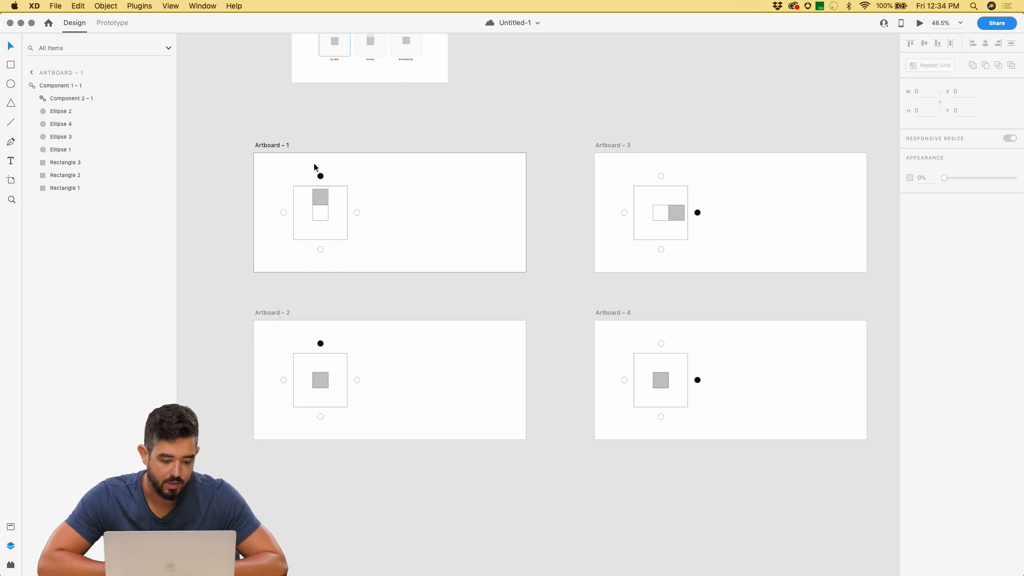
- Round the large container square (Rectangle 1) in Artboard – 1 to a 12 corner radius, remove its border and fill it #E2E2E2
scroll(313, 165, "up", 5)
left_click(327, 300)
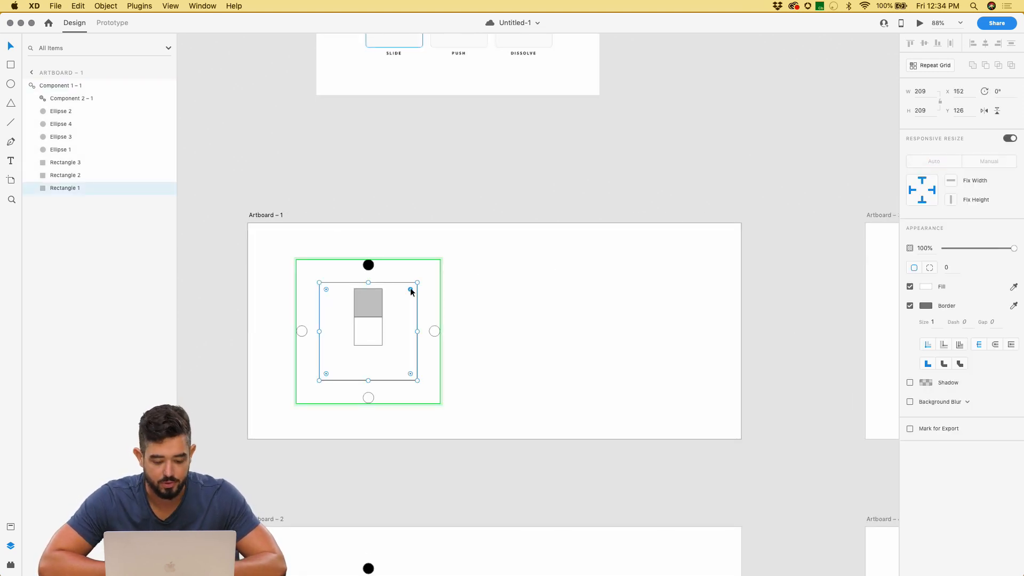
left_click_drag(411, 289, 415, 285)
left_click(909, 305)
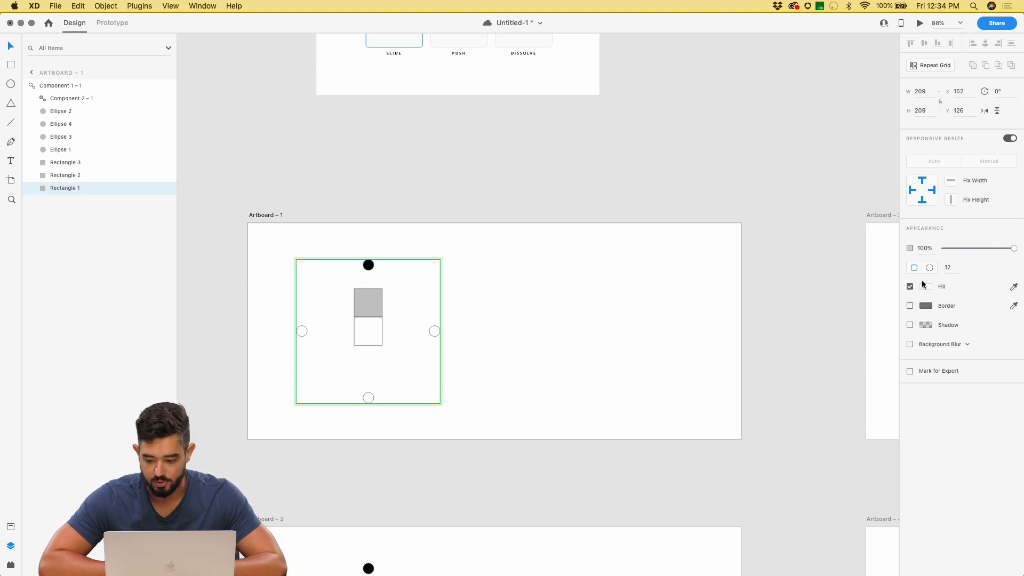
left_click(924, 287)
left_click_drag(799, 242, 791, 244)
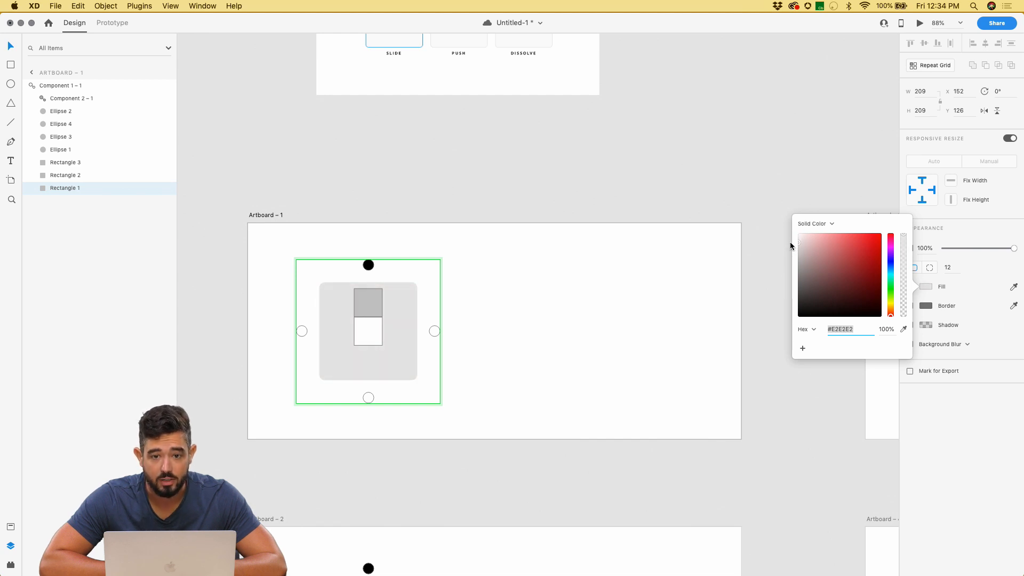
- Remove the border from Artboard – 1's gray square (Rectangle 3) and set its fill to #AAAAAA
left_click(362, 302)
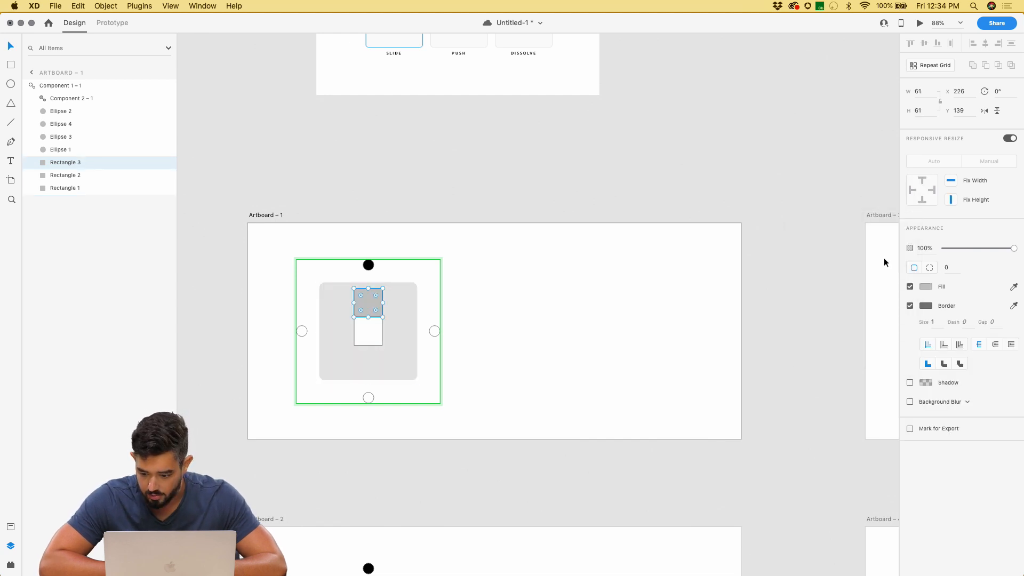
left_click(910, 306)
left_click(913, 286)
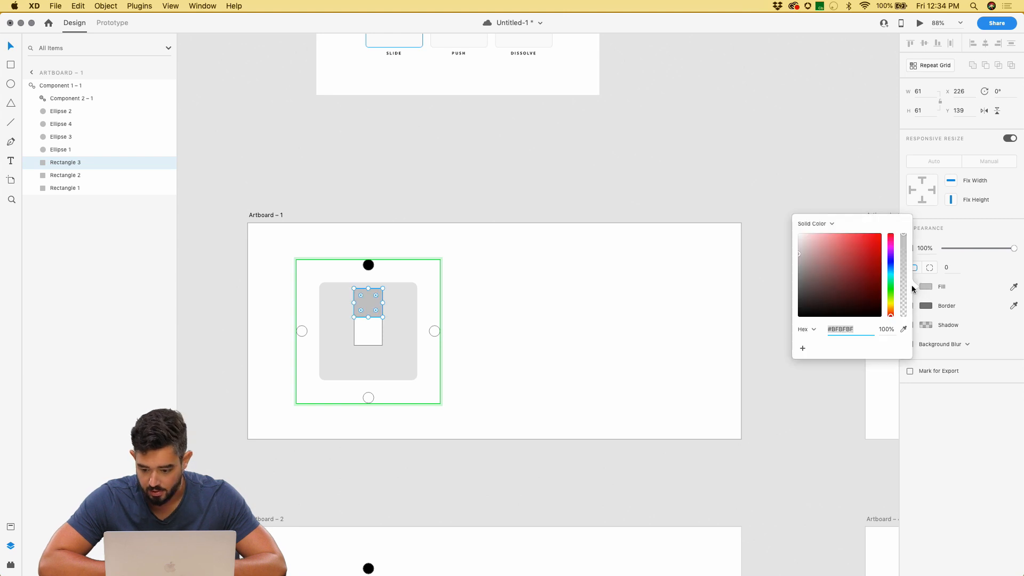
mouse_move(813, 253)
left_mouse_down()
mouse_move(769, 245)
mouse_move(763, 231)
mouse_move(754, 260)
mouse_move(734, 265)
left_mouse_up()
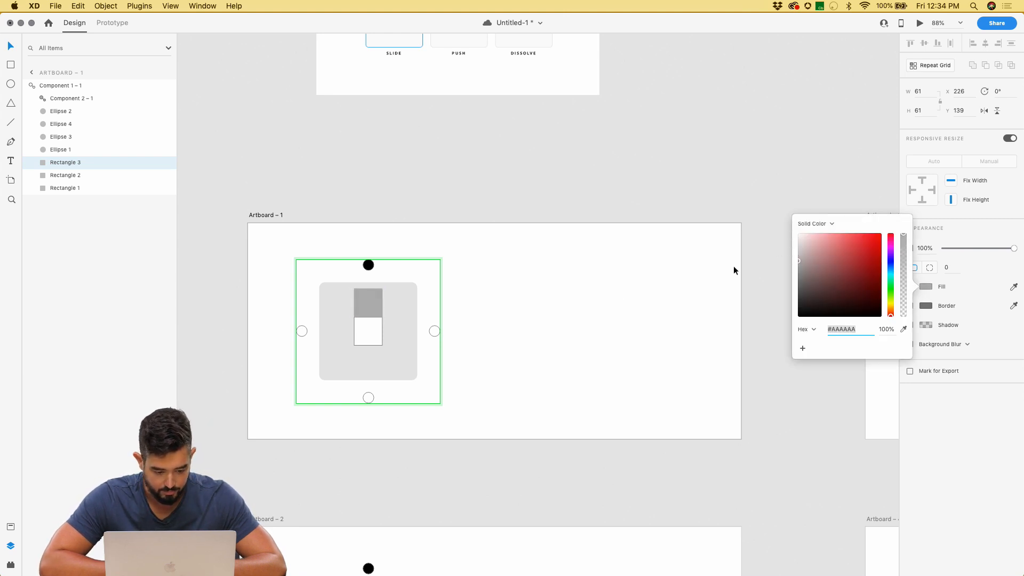
- Remove the border from Artboard – 1's white square (Rectangle 2)
left_click(365, 336)
left_click(910, 305)
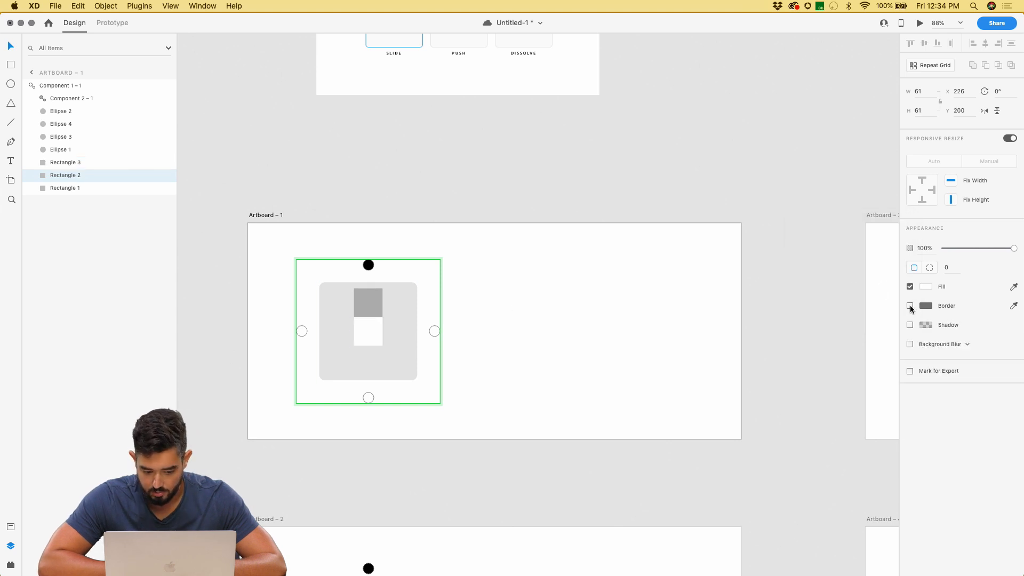
left_click(568, 345)
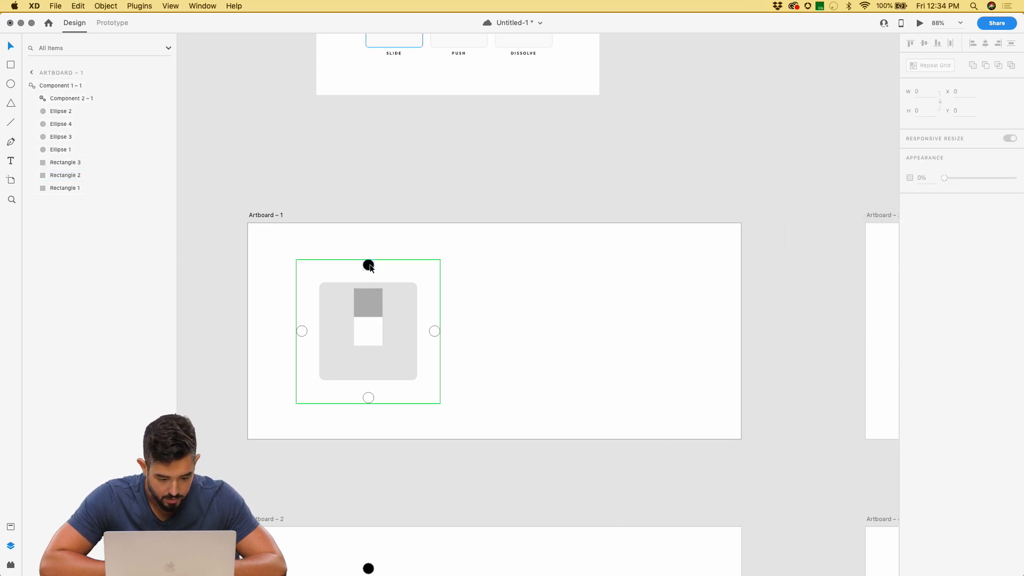
- Remove the borders from the four direction circles (Ellipse 1 to Ellipse 4) and fill them #E3E3E3
left_click(434, 329)
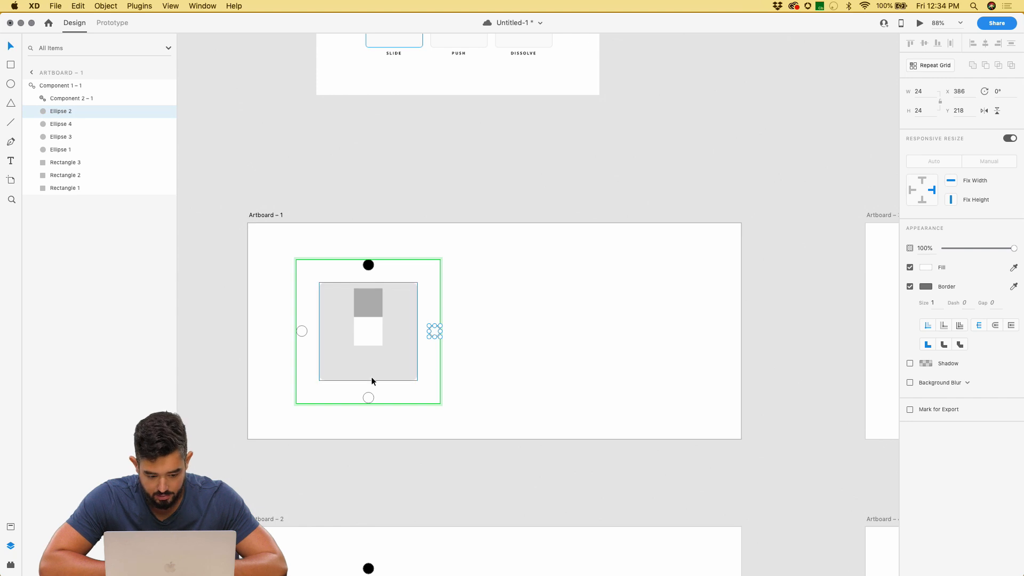
left_click(368, 398, "shift")
left_click(302, 331, "shift")
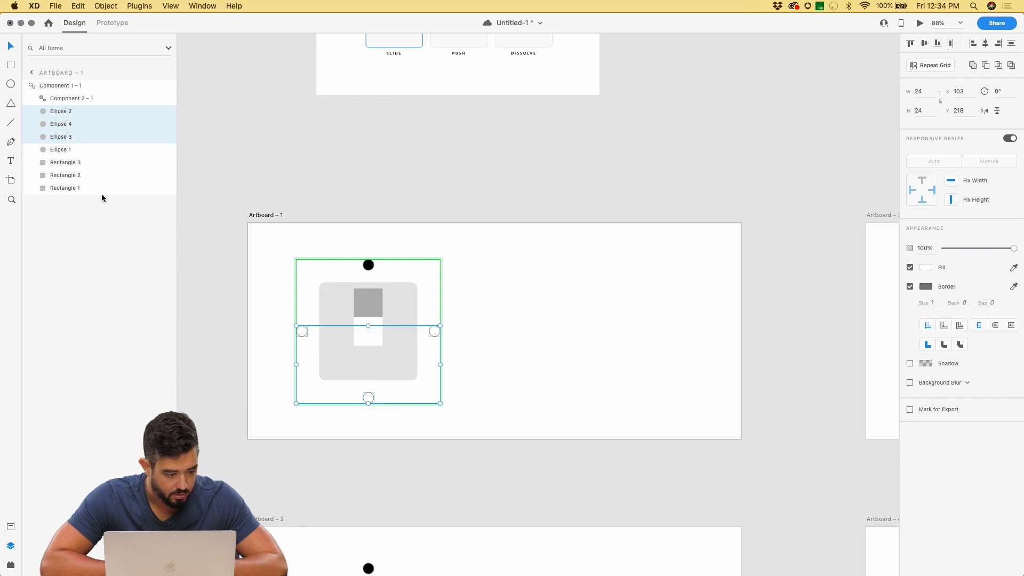
left_click(65, 150, "shift")
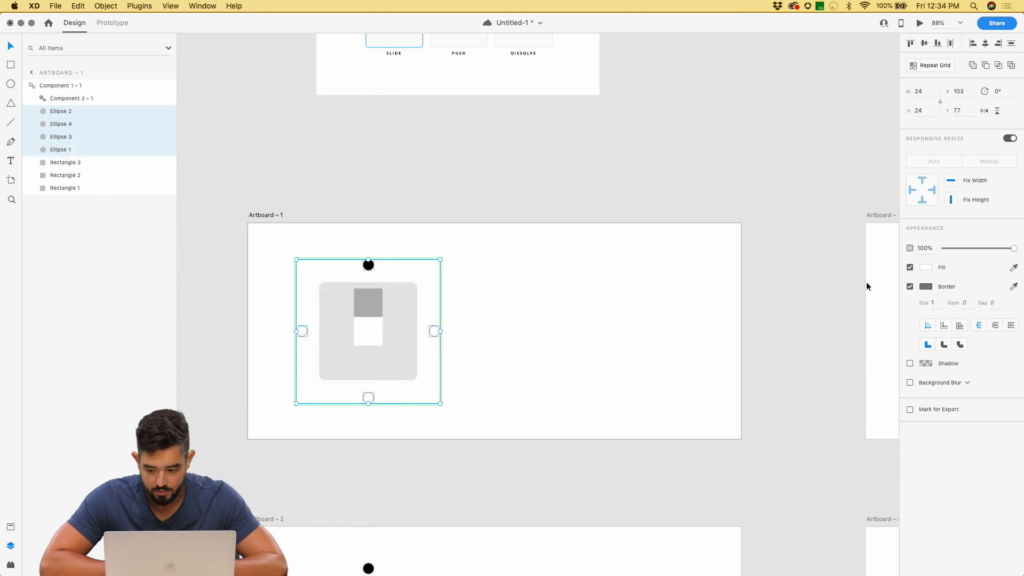
left_click(910, 287)
left_click(925, 267)
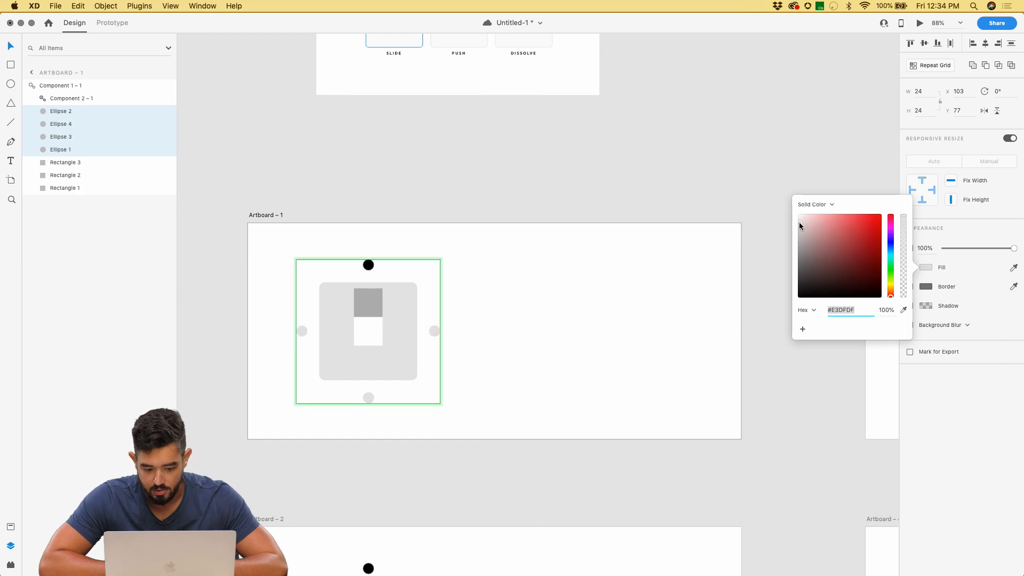
left_click_drag(799, 225, 791, 225)
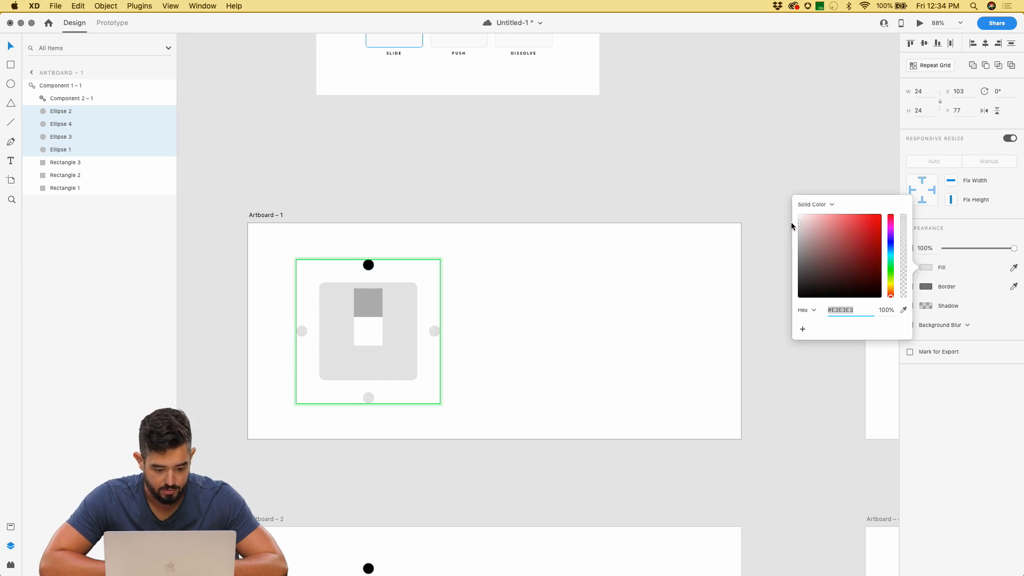
- Recolor the black active-direction dot (Ellipse 5) in Artboard – 1 to bright blue and remove its border
double_click(367, 264)
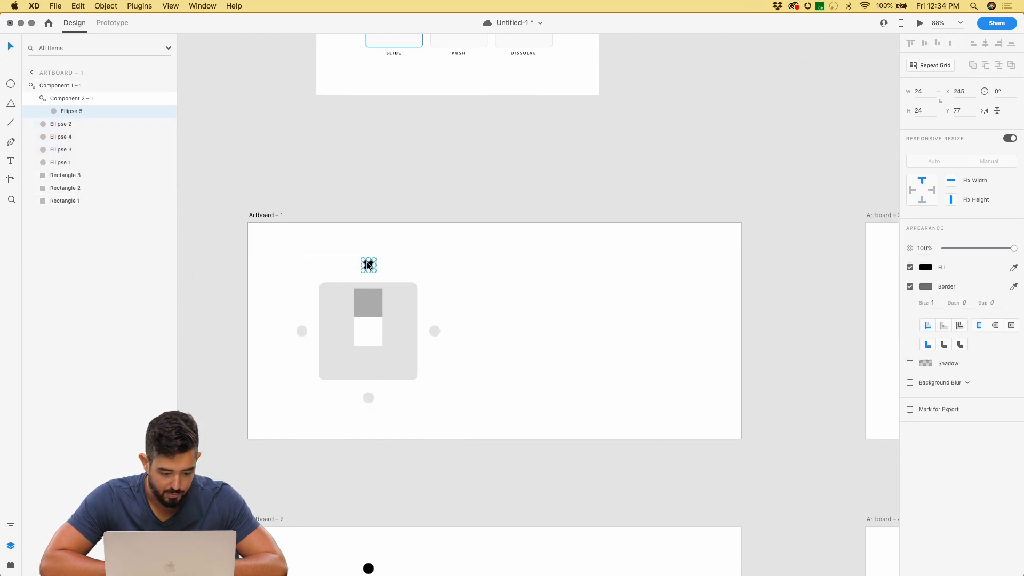
left_click(925, 267)
left_click_drag(799, 250, 785, 246)
left_click(890, 255)
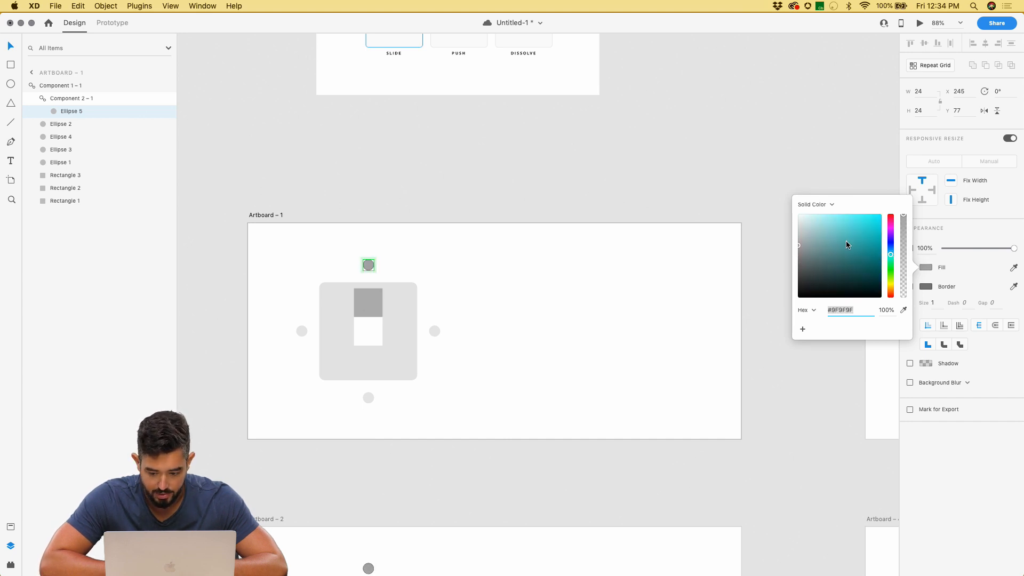
left_click_drag(847, 245, 877, 212)
left_click(925, 287)
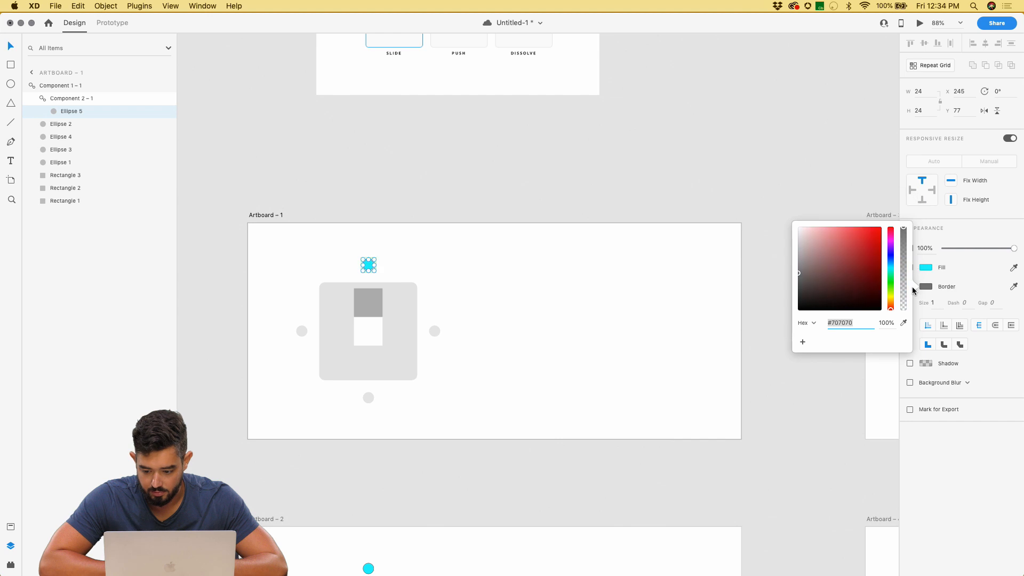
left_click(954, 286)
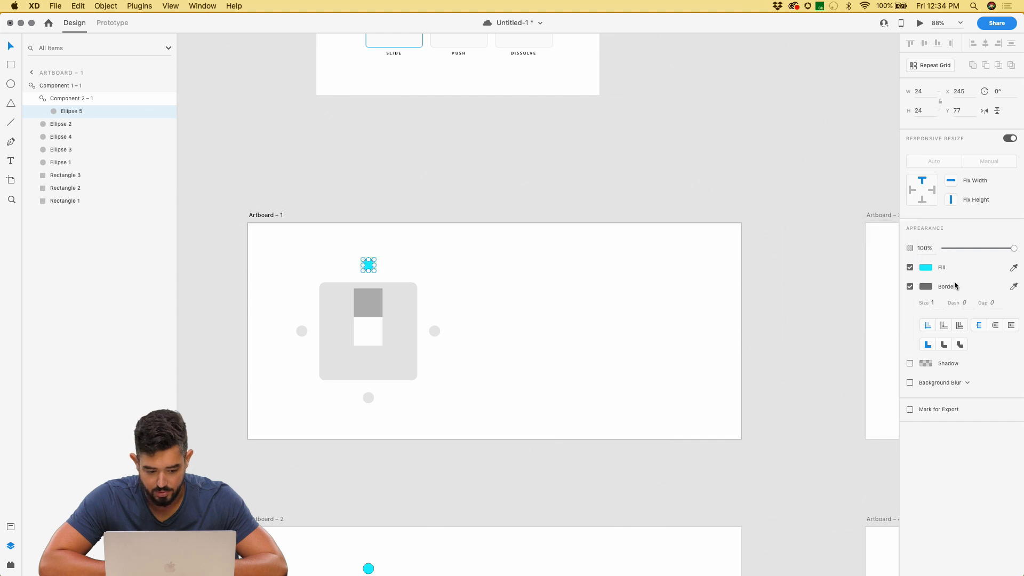
left_click(910, 286)
left_click(925, 267)
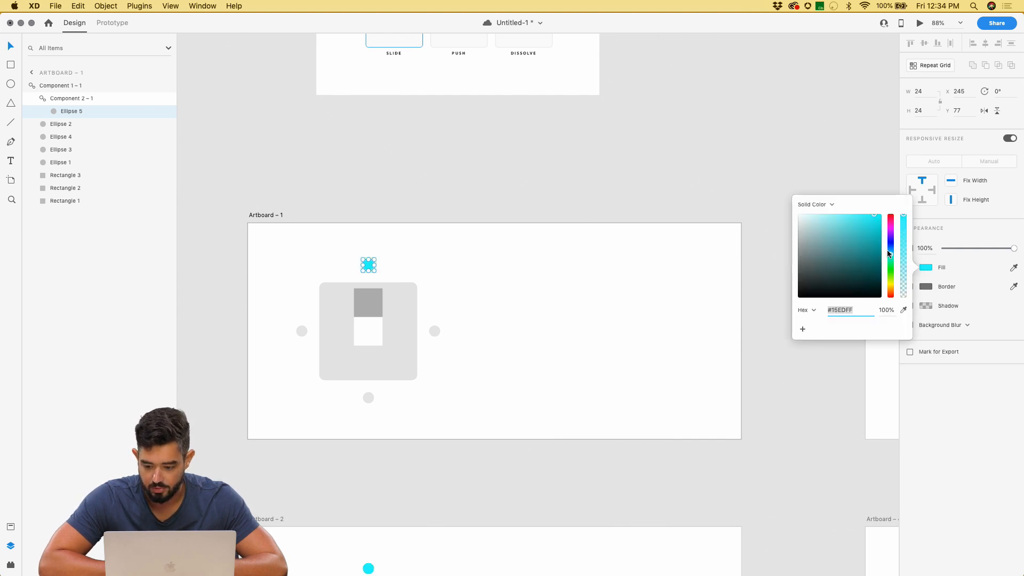
left_click(890, 253)
left_click(596, 196)
- Check the restyled squares and direction circles across the Slide and Push artboards
scroll(596, 196, "down", 5)
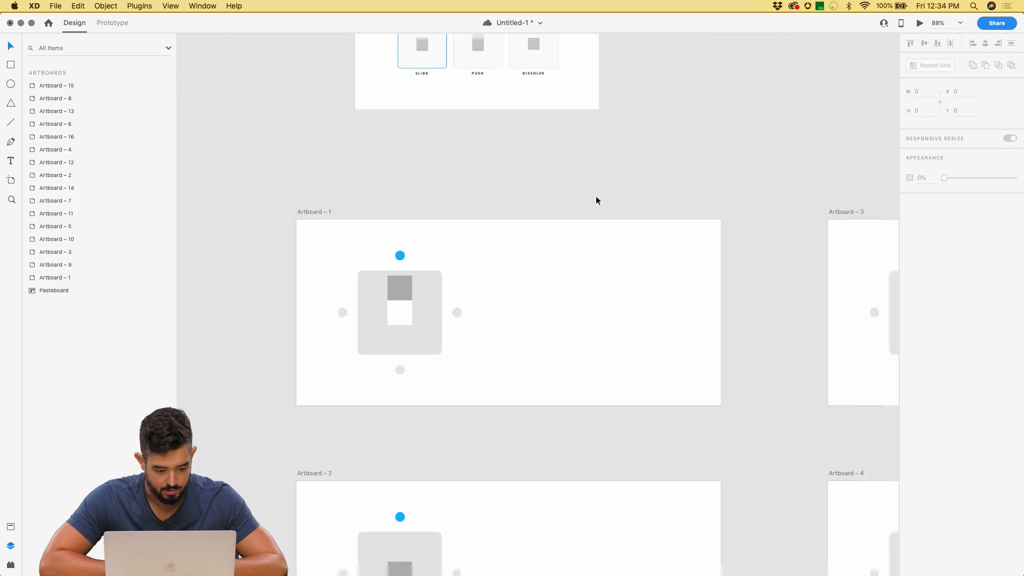
scroll(596, 196, "down", 2)
scroll(596, 196, "right", 2)
scroll(596, 197, "down", 3)
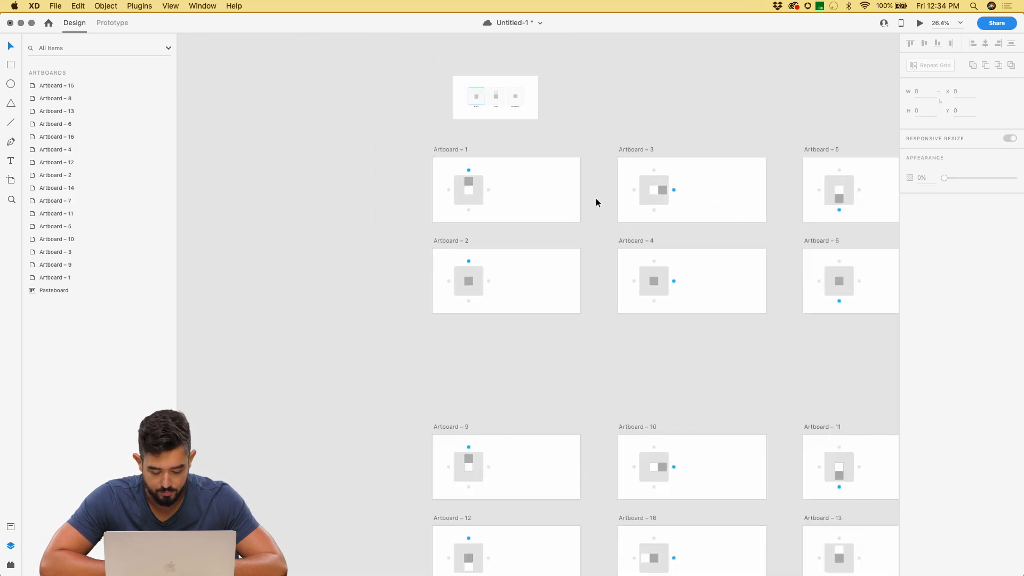
scroll(596, 197, "up", 2)
scroll(506, 235, "up", 5)
scroll(516, 208, "up", 3)
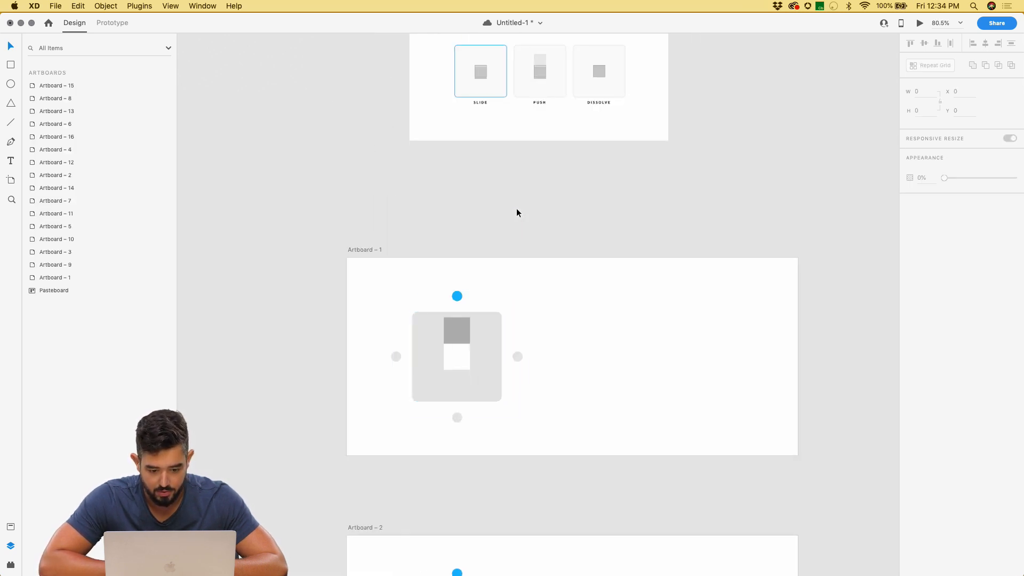
- Lighten the fill of Artboard – 1's large rounded square (Rectangle 1) and give it a #BCBCBC border
double_click(488, 326)
left_click(926, 286)
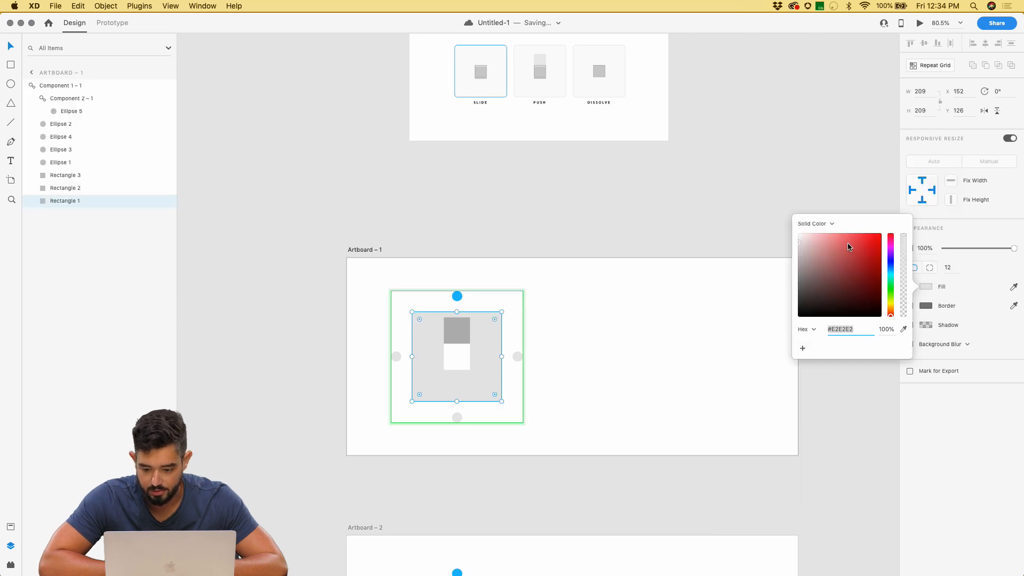
left_click_drag(798, 244, 796, 240)
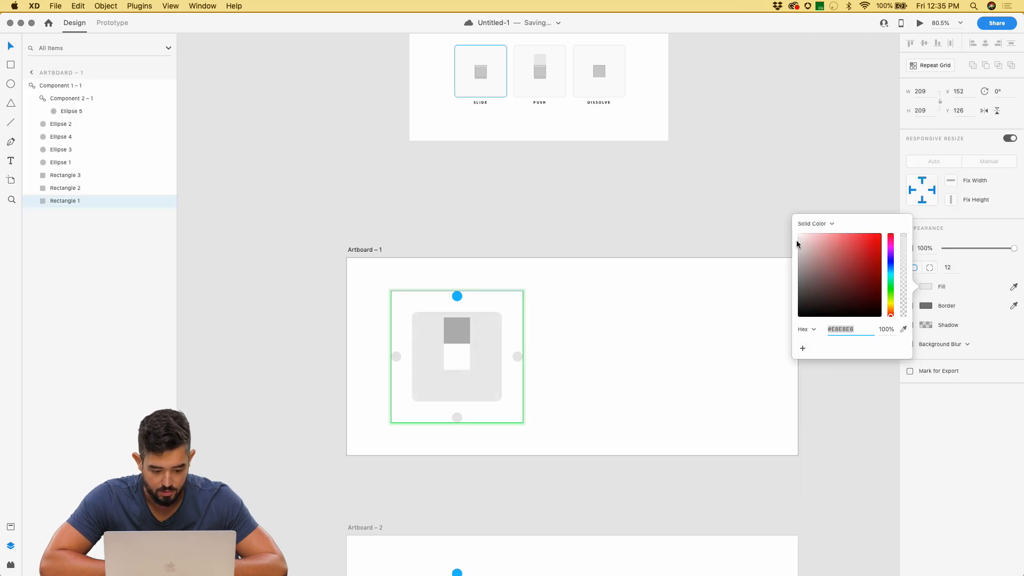
left_click(954, 299)
left_click(909, 305)
left_click(926, 305)
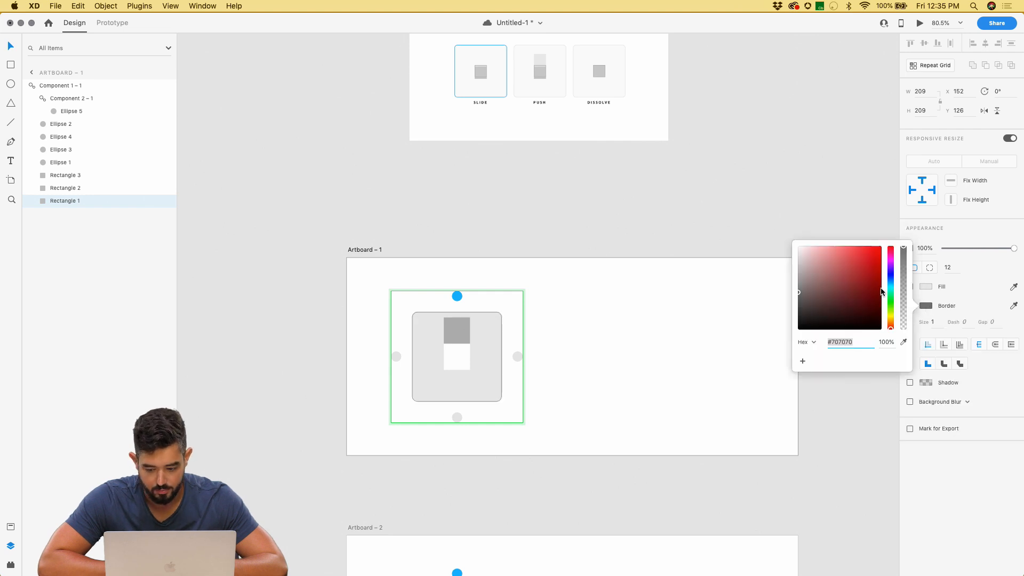
left_click(799, 263)
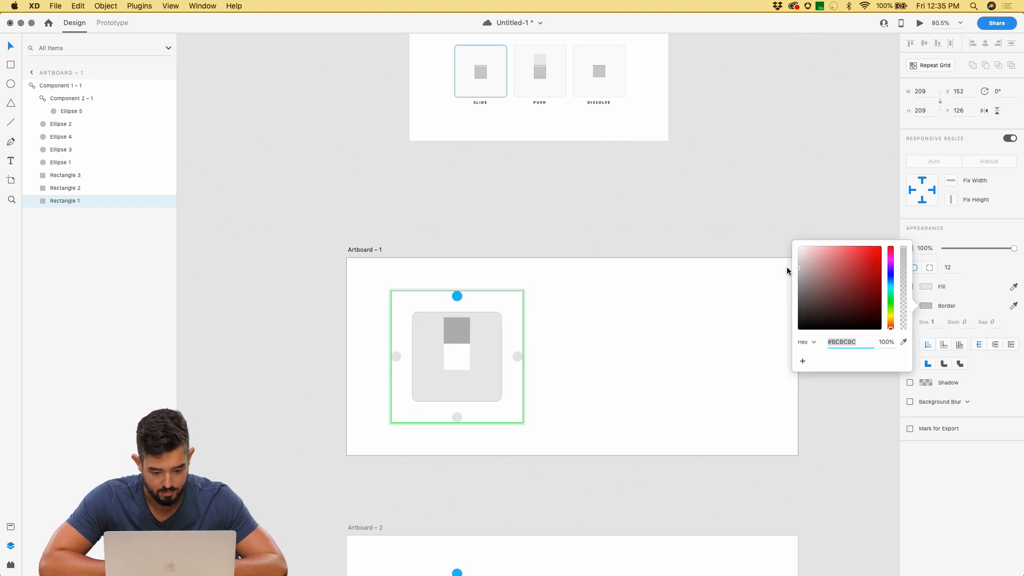
left_click(597, 275)
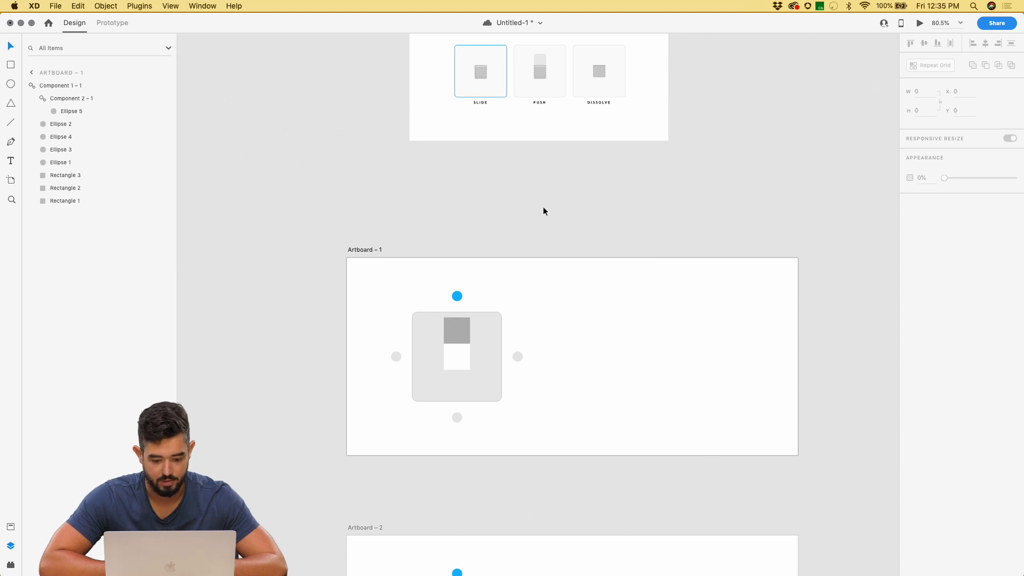
- Preview the prototype and test switching the animation to the lower and left direction circles
left_click(919, 23)
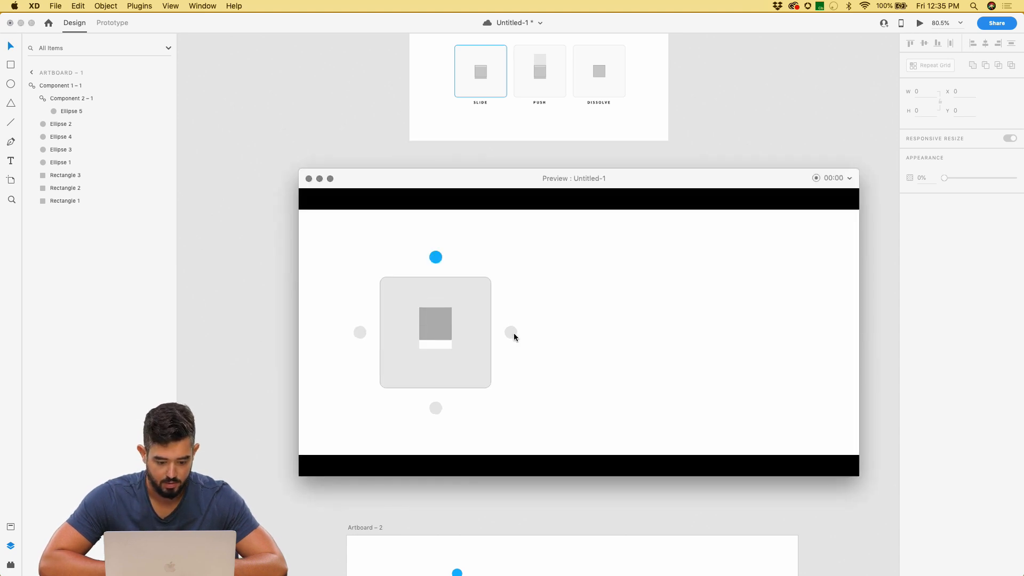
left_click(435, 408)
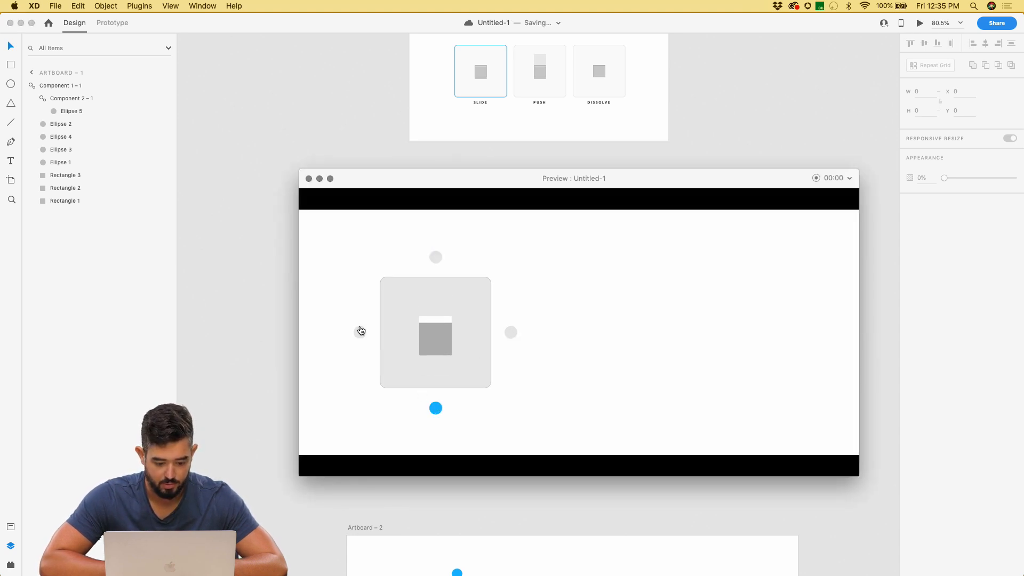
left_click(359, 333)
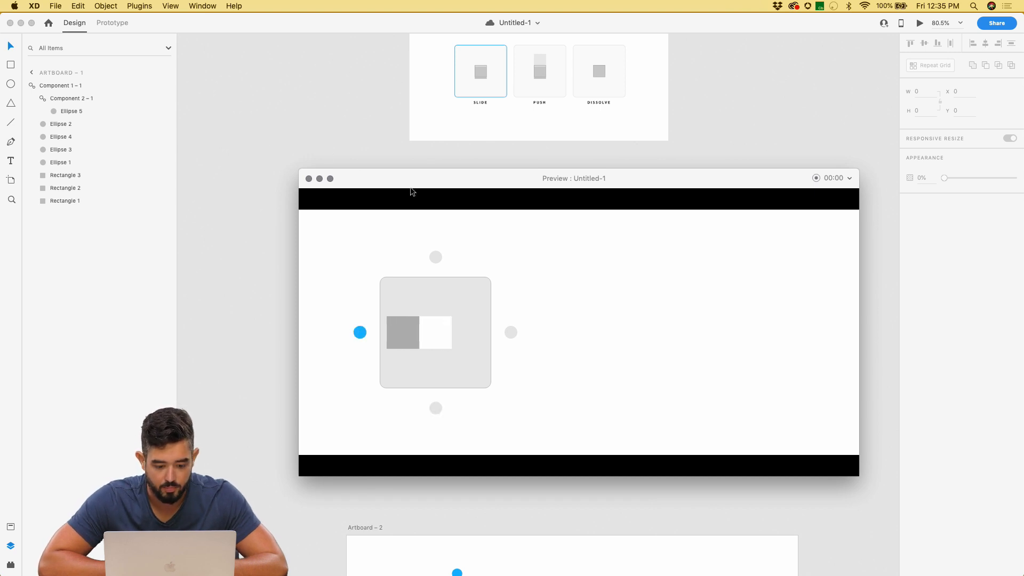
left_click(308, 178)
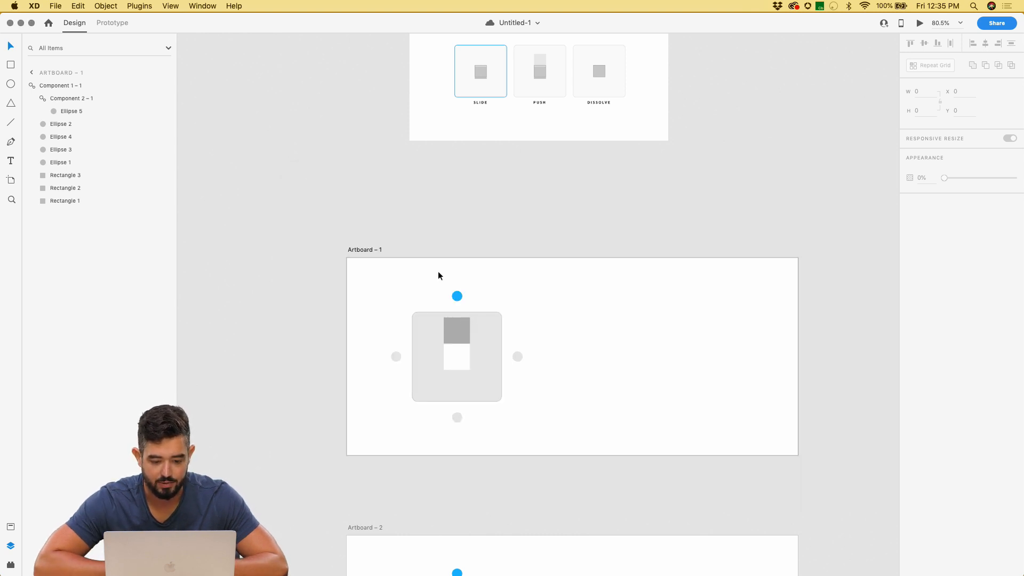
- Lighten the fill of Artboard – 1's darker small square (Rectangle 3) to #BFBFBF
scroll(438, 275, "down", 2)
scroll(433, 218, "up", 4)
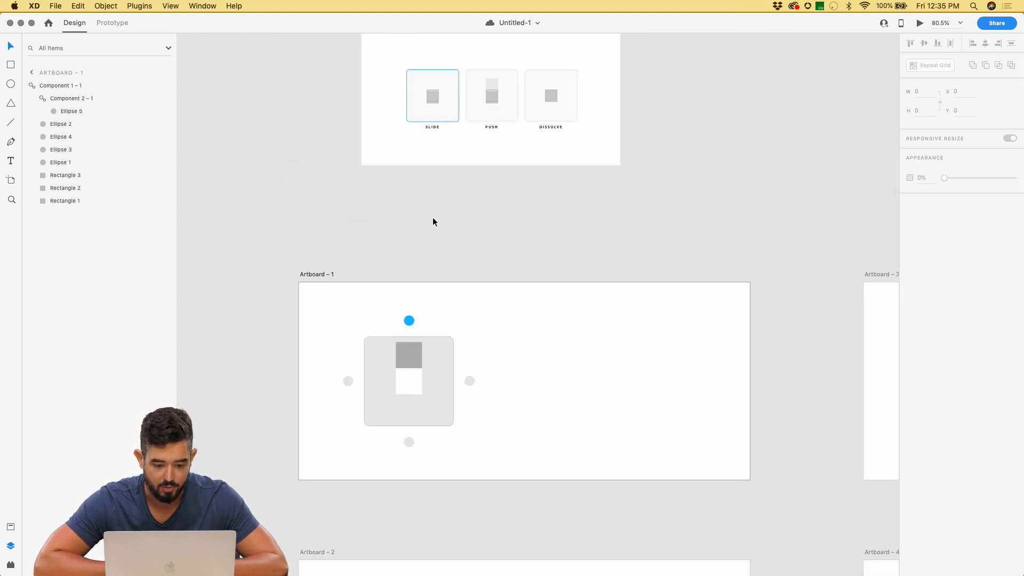
scroll(433, 221, "down", 2)
scroll(415, 317, "up", 3)
double_click(418, 300)
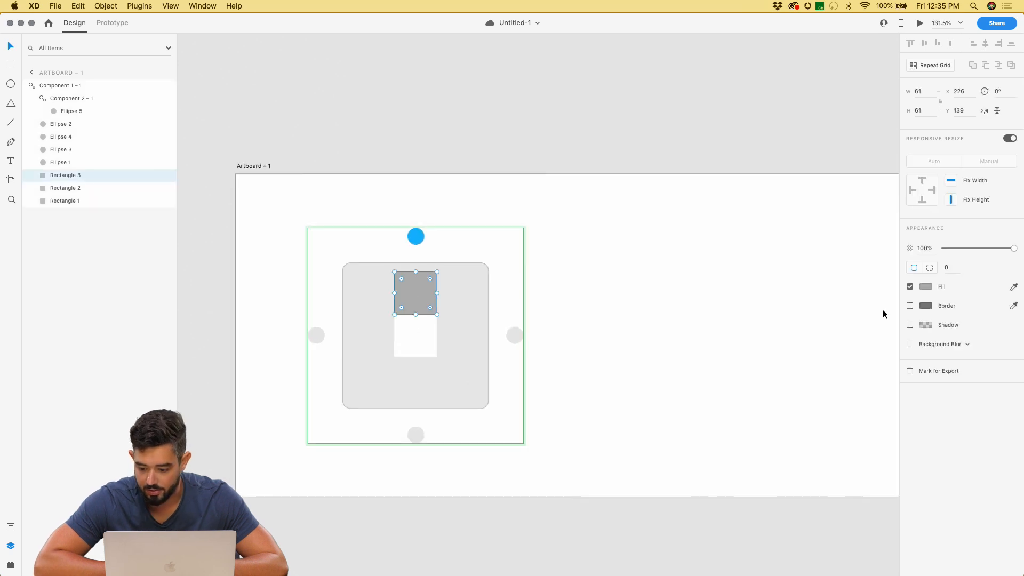
left_click(926, 287)
left_click_drag(804, 246, 777, 254)
- Fill Artboard – 1's white small square (Rectangle 2) with #D3D3D3 and add a light grey border to it
left_click(425, 329)
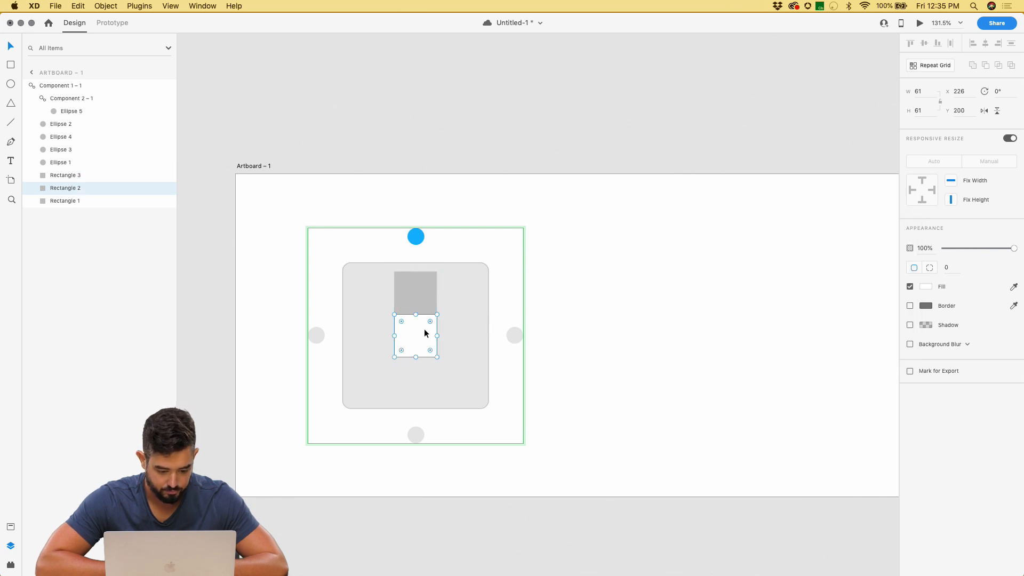
left_click(924, 288)
mouse_move(802, 238)
left_mouse_down()
mouse_move(784, 264)
mouse_move(782, 247)
left_mouse_up()
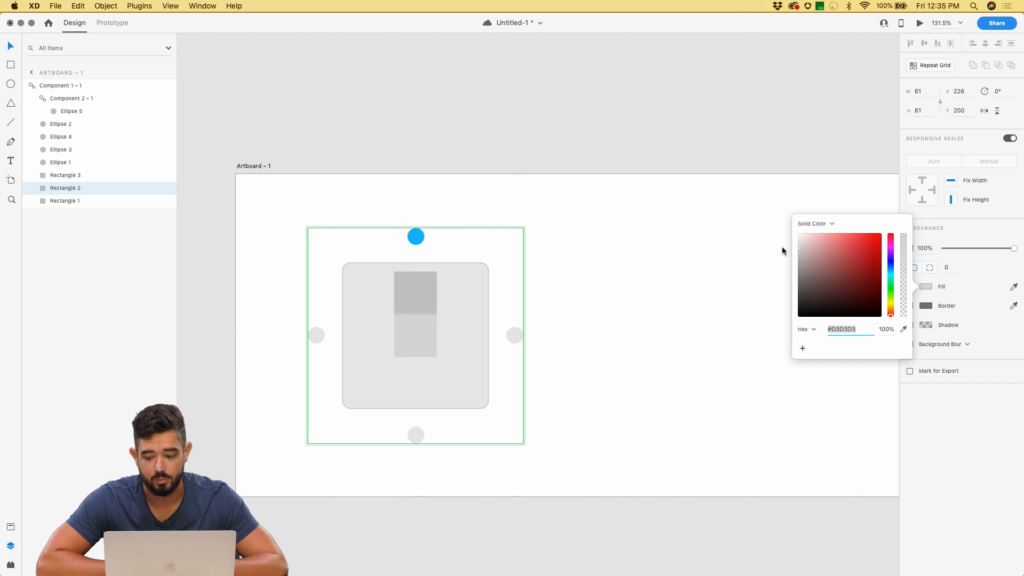
left_click(907, 307)
left_click(910, 307)
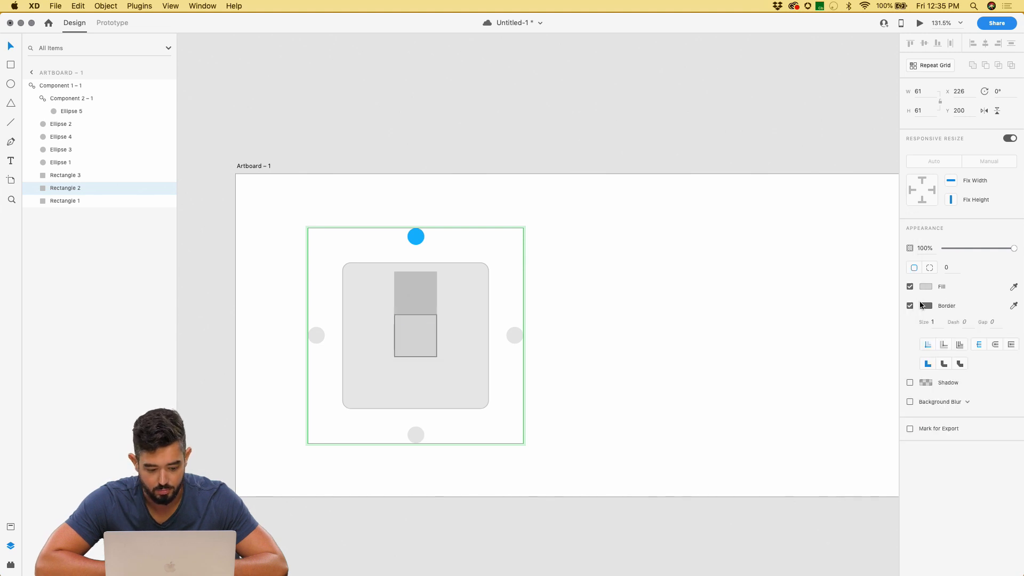
left_click(926, 306)
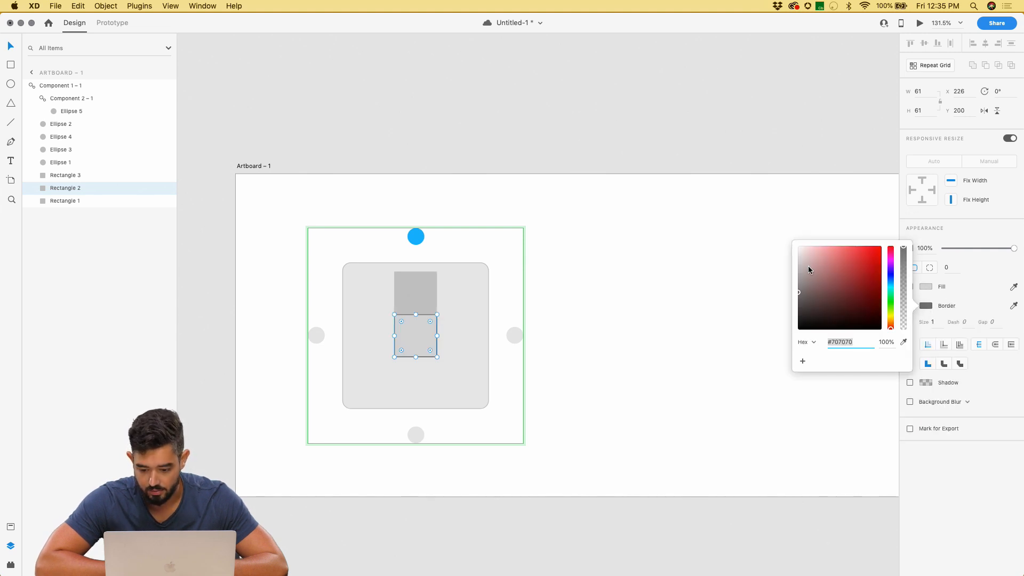
left_click_drag(800, 265, 792, 270)
left_click(690, 288)
- Check the recolored squares across all the Slide and Push artboards
scroll(691, 288, "down", 3)
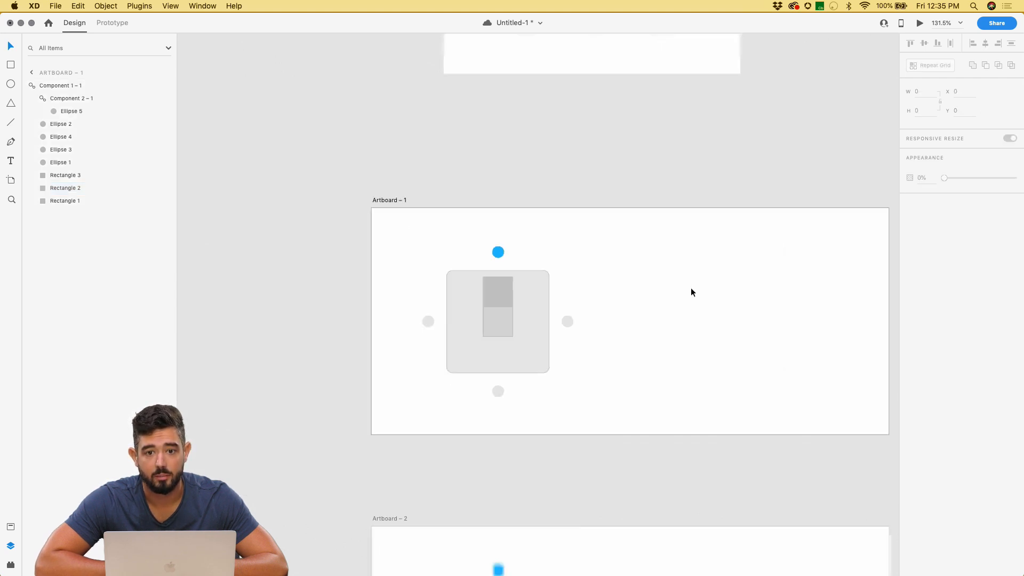
scroll(691, 292, "down", 5)
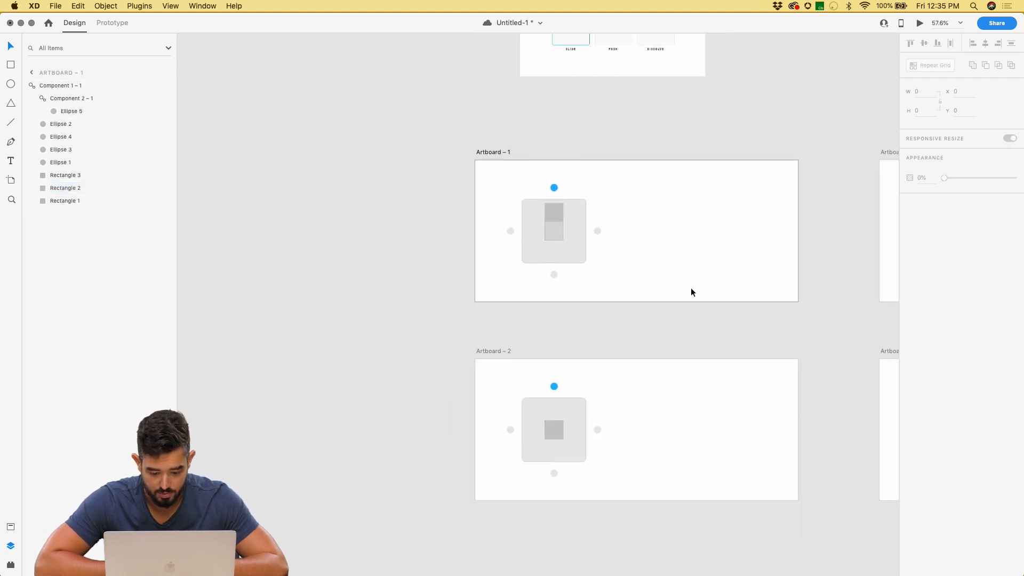
scroll(691, 292, "right", 2)
left_click(525, 219)
scroll(514, 201, "down", 5)
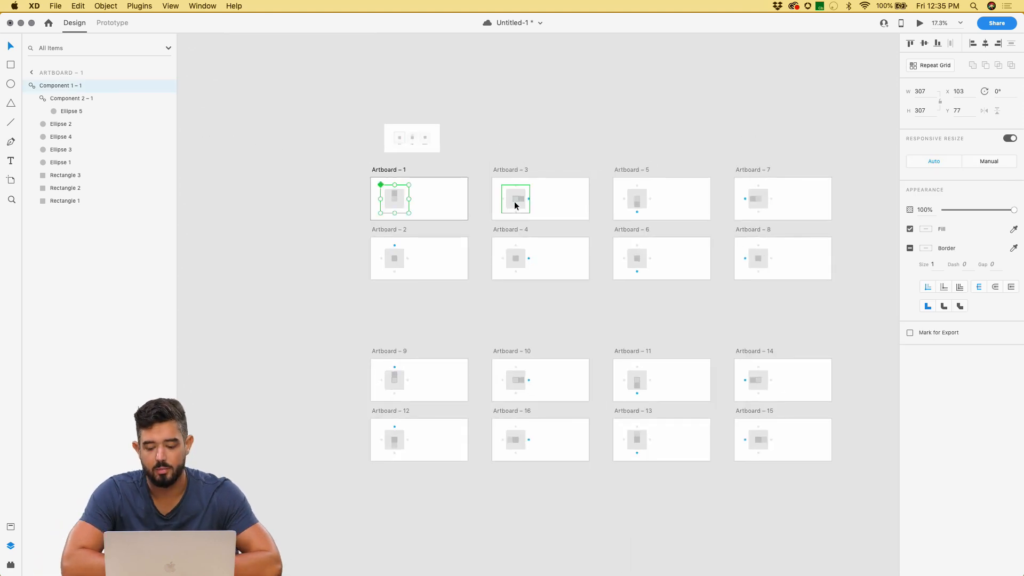
scroll(401, 300, "down", 4)
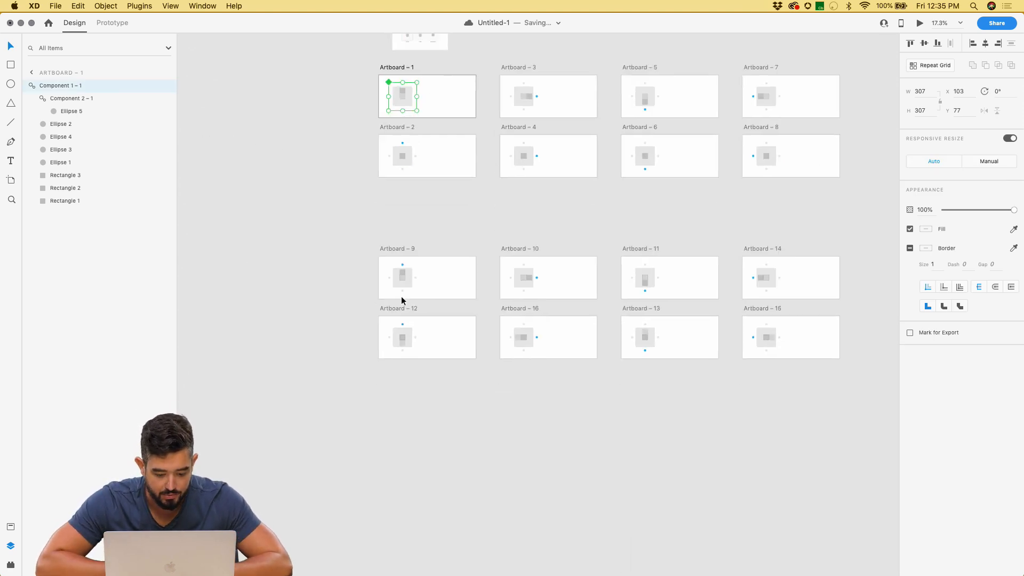
left_click(401, 310)
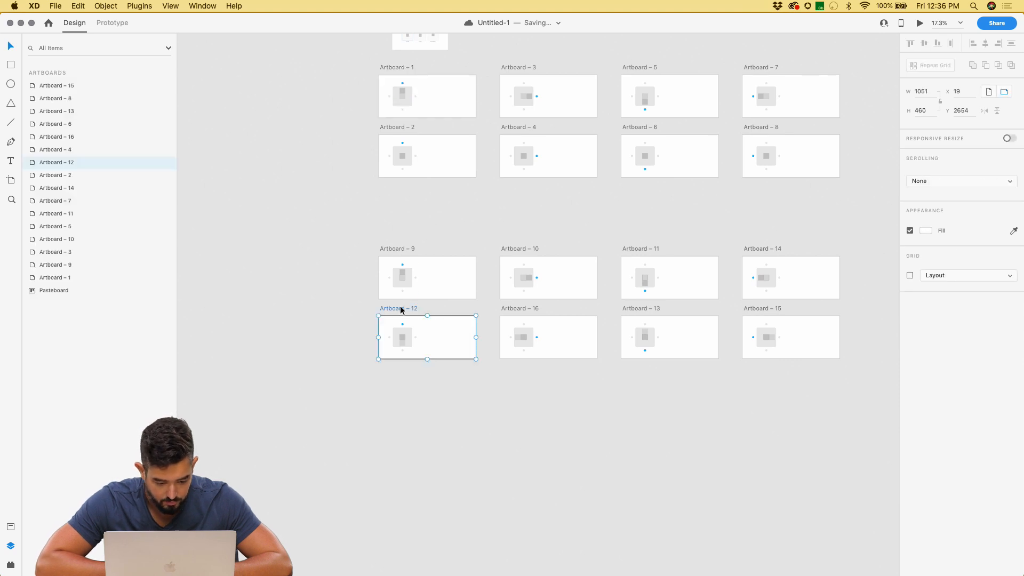
left_click_drag(401, 329, 400, 445)
scroll(401, 446, "up", 5)
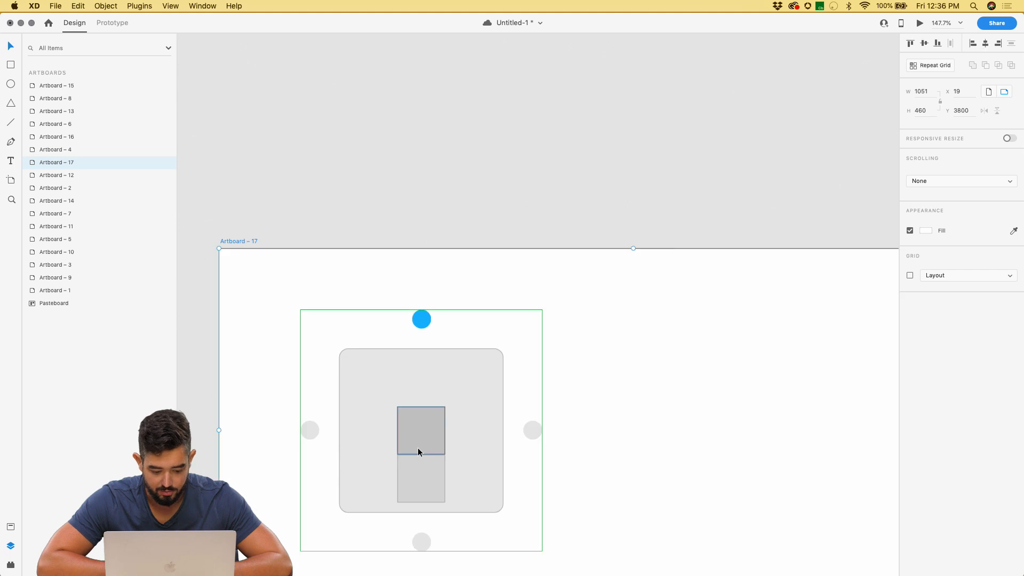
double_click(418, 446)
scroll(417, 446, "down", 2)
scroll(417, 447, "down", 3)
scroll(370, 164, "down", 1)
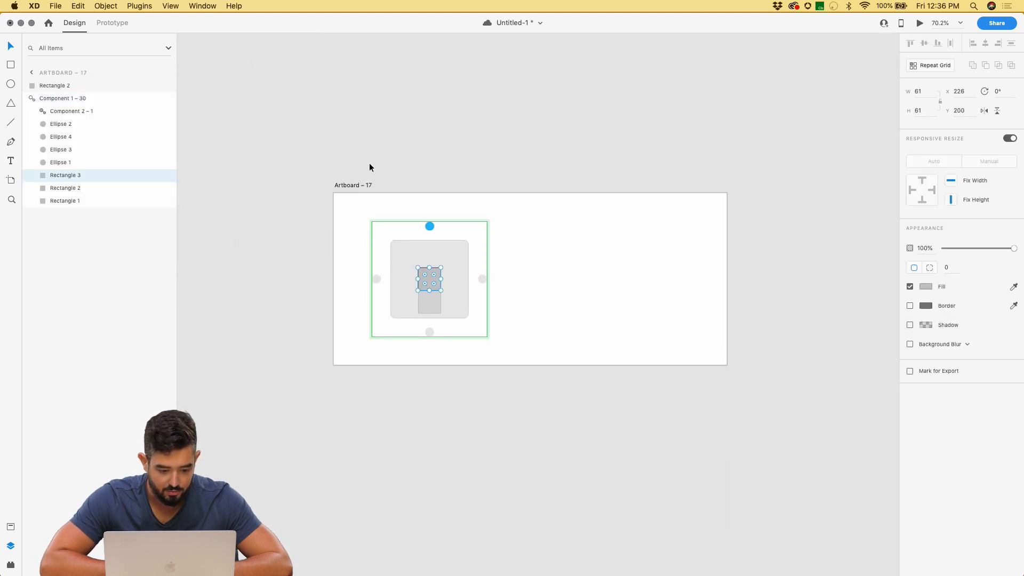
scroll(369, 165, "down", 4)
left_click(368, 164)
key("BackSpace")
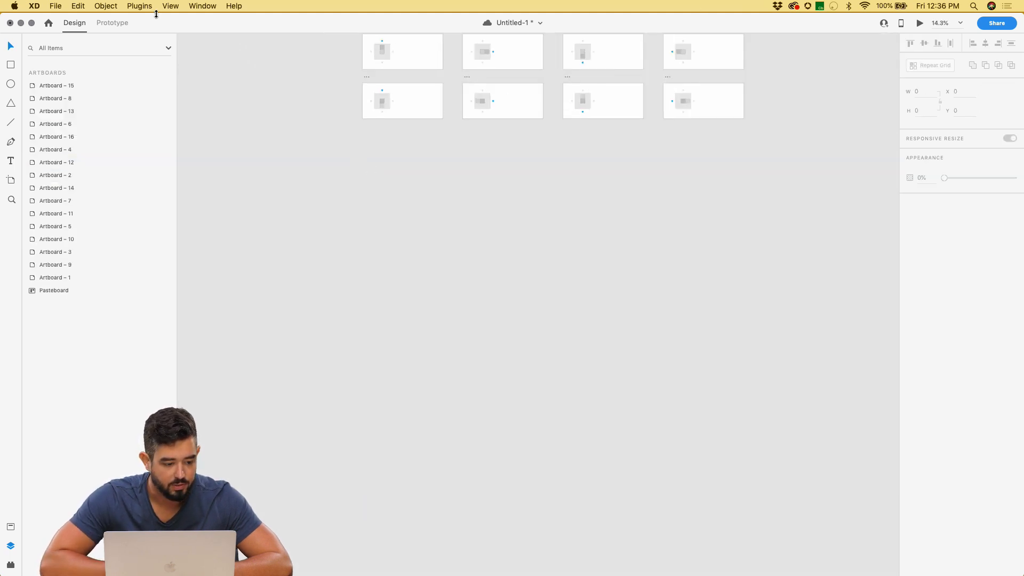
- Duplicate Artboard – 9 and Artboard – 12 together with their prototype interactions, placing the copies below the Push artboards
left_click(120, 25)
scroll(370, 79, "up", 2)
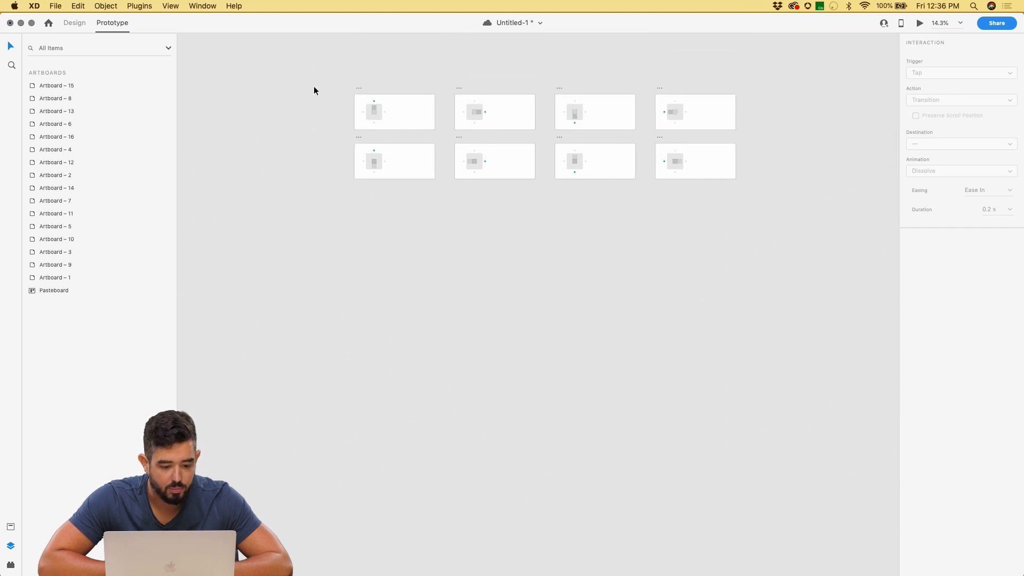
left_click_drag(315, 88, 429, 205)
left_click(345, 62)
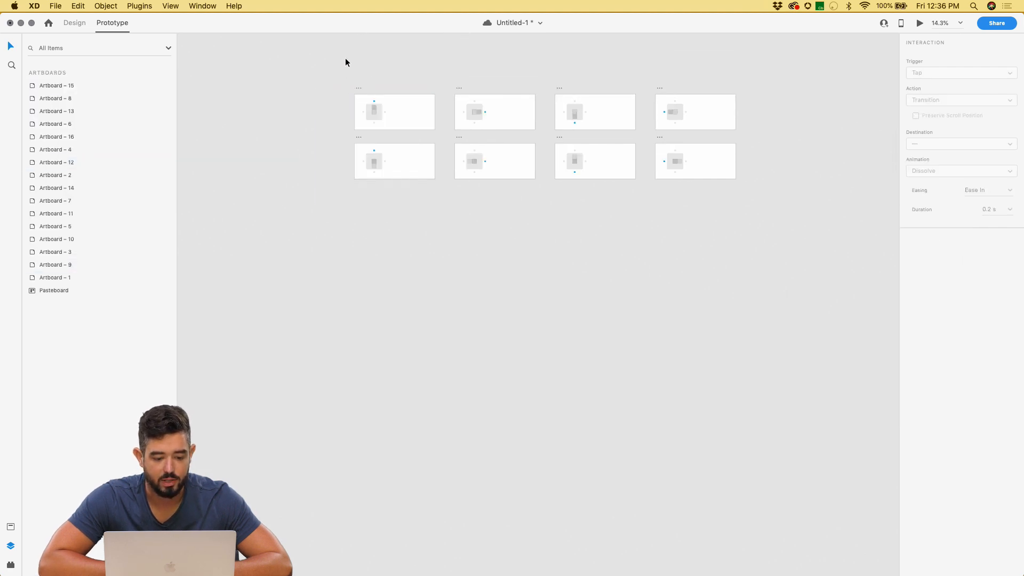
left_click(358, 87)
left_click(357, 136, "shift")
left_click_drag(358, 136, 355, 288)
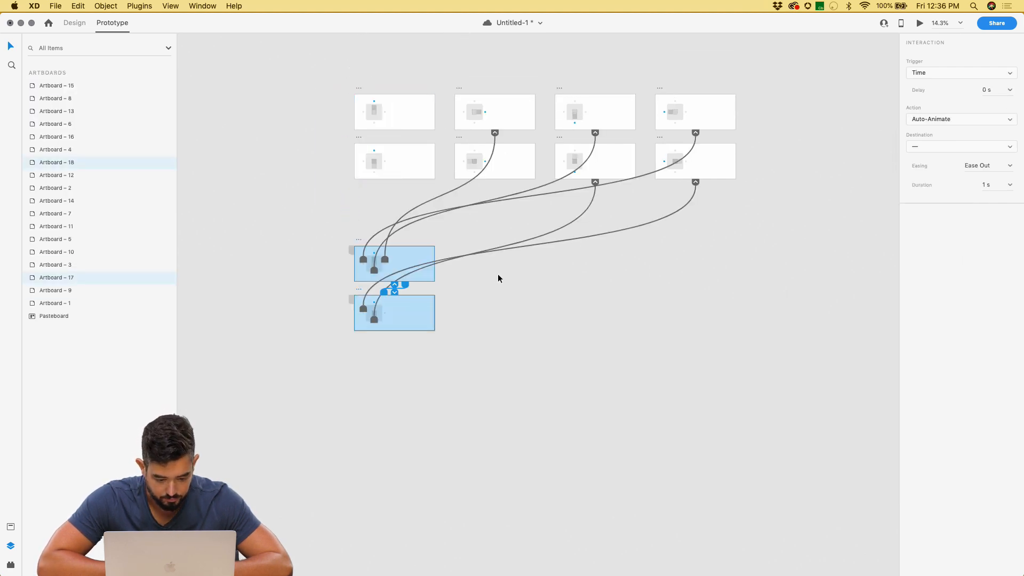
left_click(498, 274)
- Move the upper square (Rectangle 3) in Artboard – 17 down to cover the centered square
scroll(379, 287, "up", 5)
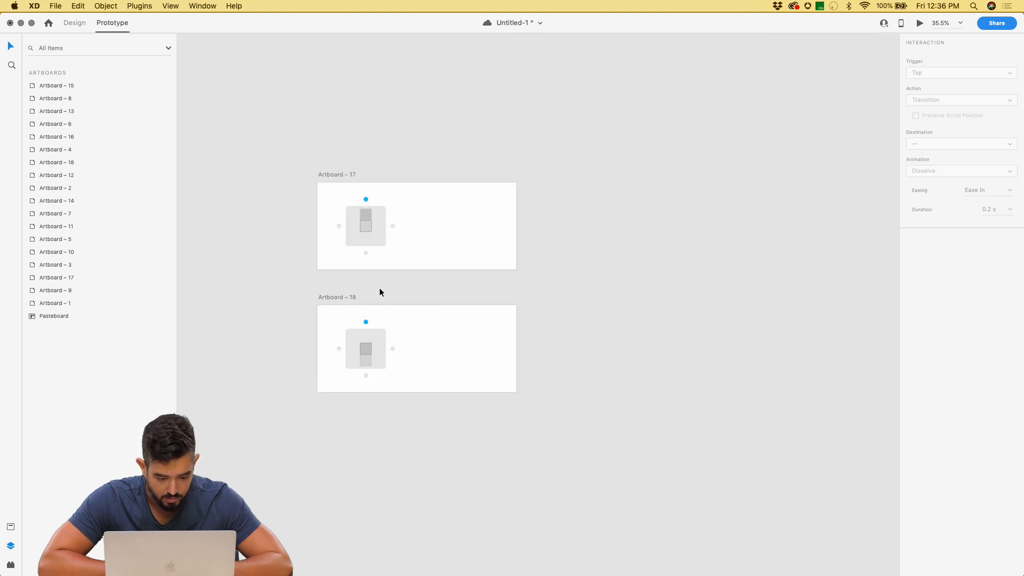
left_click(344, 300)
scroll(354, 254, "up", 5)
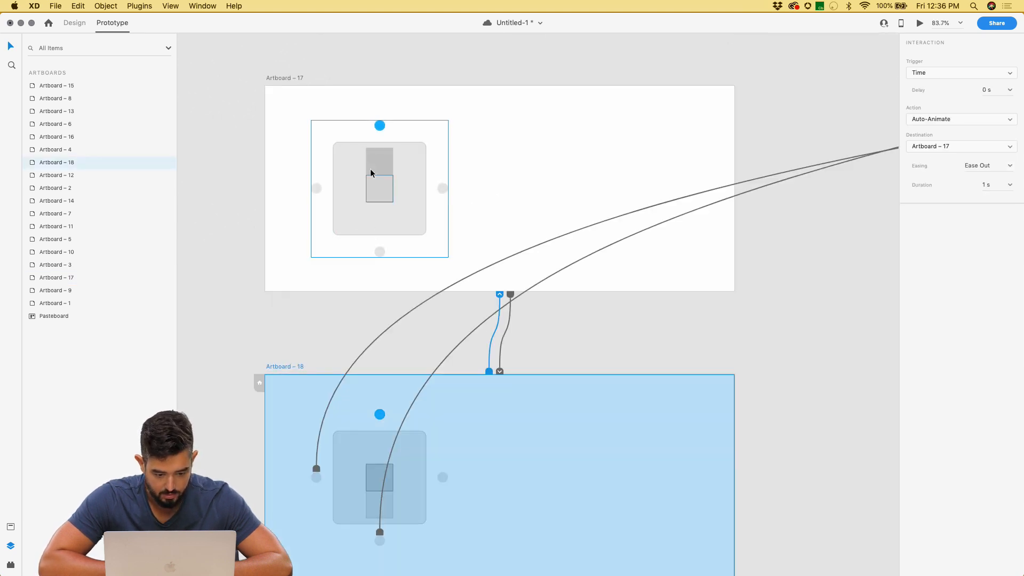
left_click(384, 165)
double_click(380, 164)
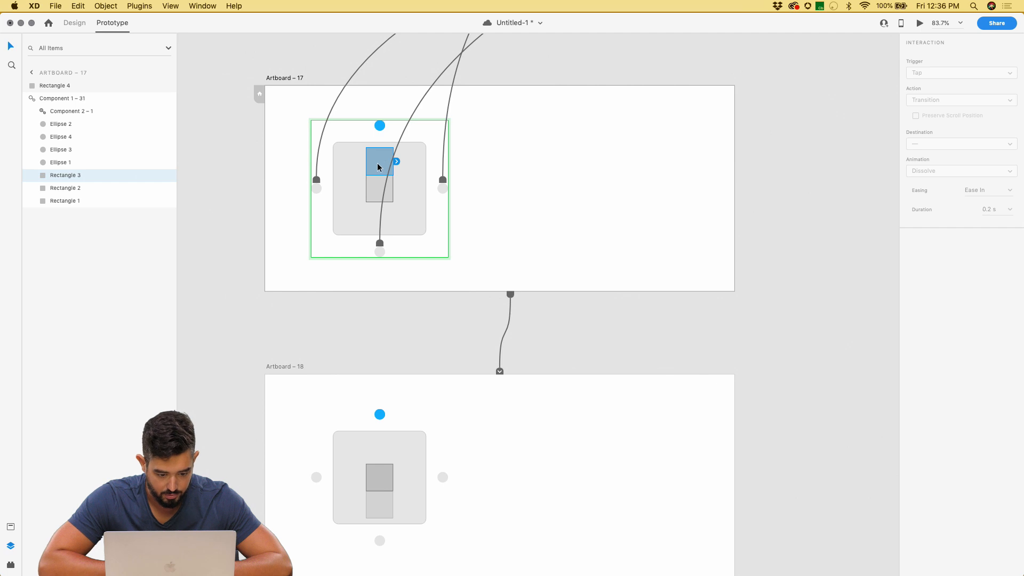
left_click_drag(378, 167, 378, 189)
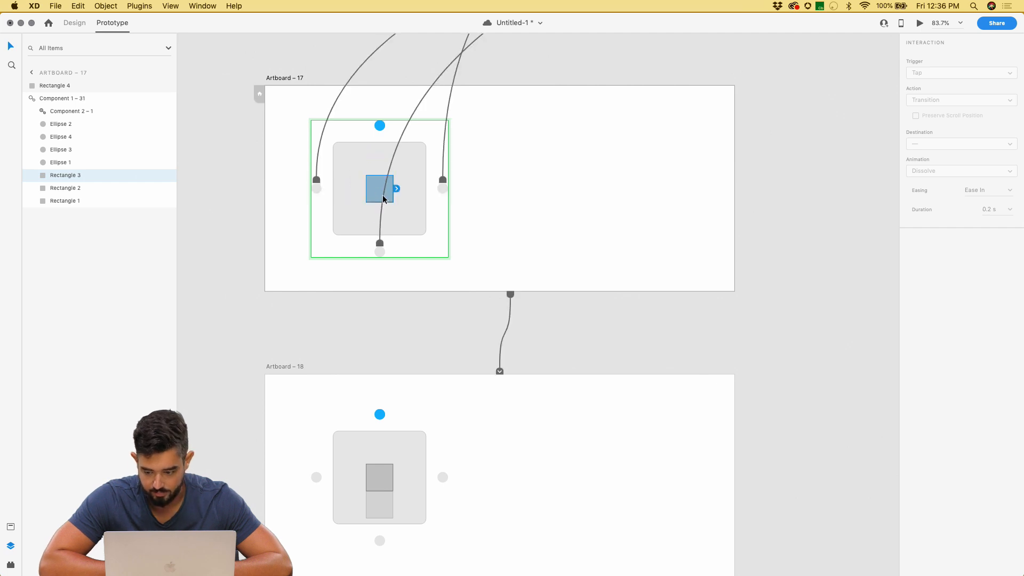
- Move the lower square in Artboard – 18 up to the center and make Rectangle 3 there fully transparent
left_click(373, 493)
double_click(376, 504)
left_click_drag(376, 504, 376, 479)
left_click(376, 479)
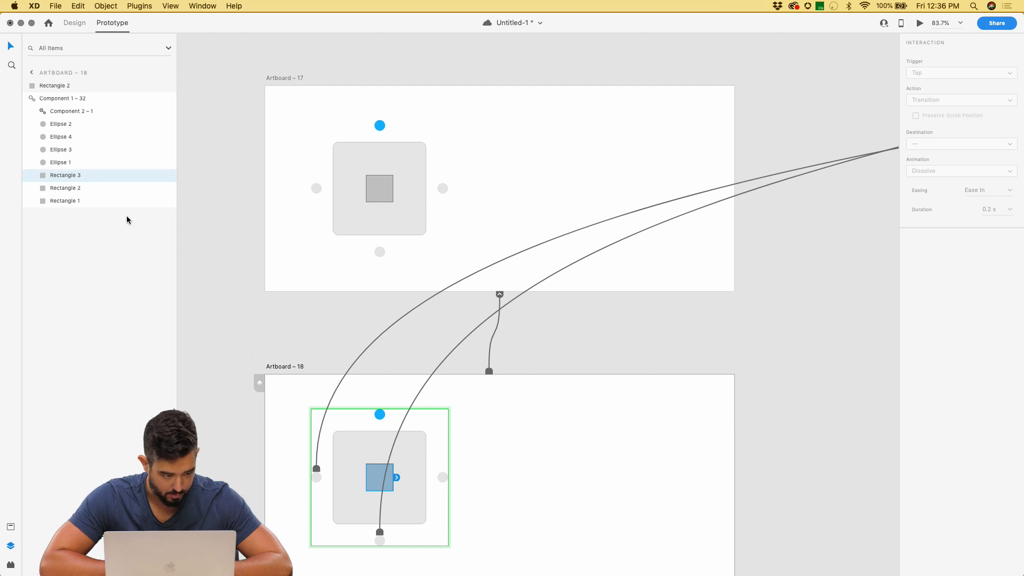
left_click(75, 23)
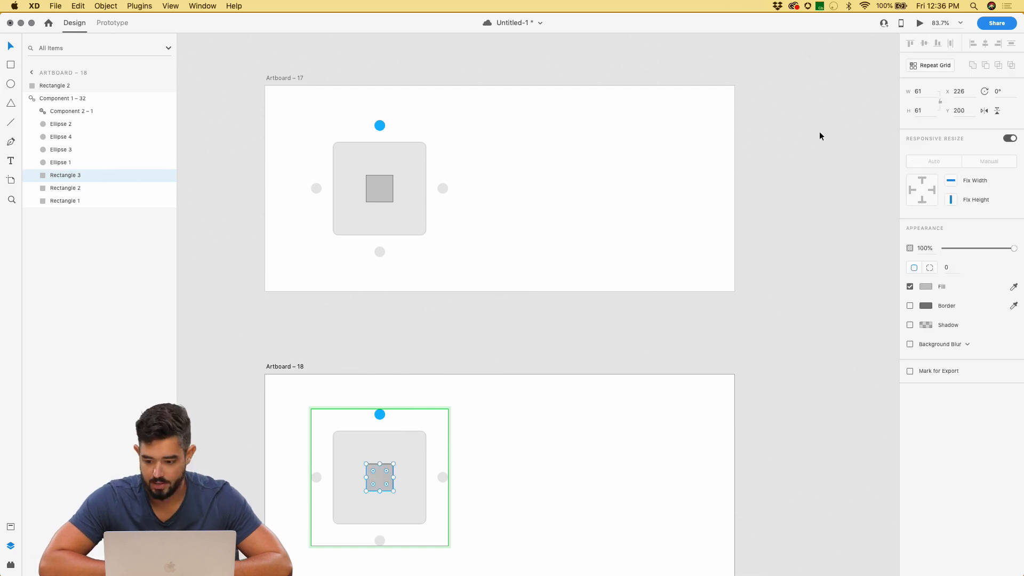
left_click_drag(1011, 248, 777, 267)
double_click(374, 200)
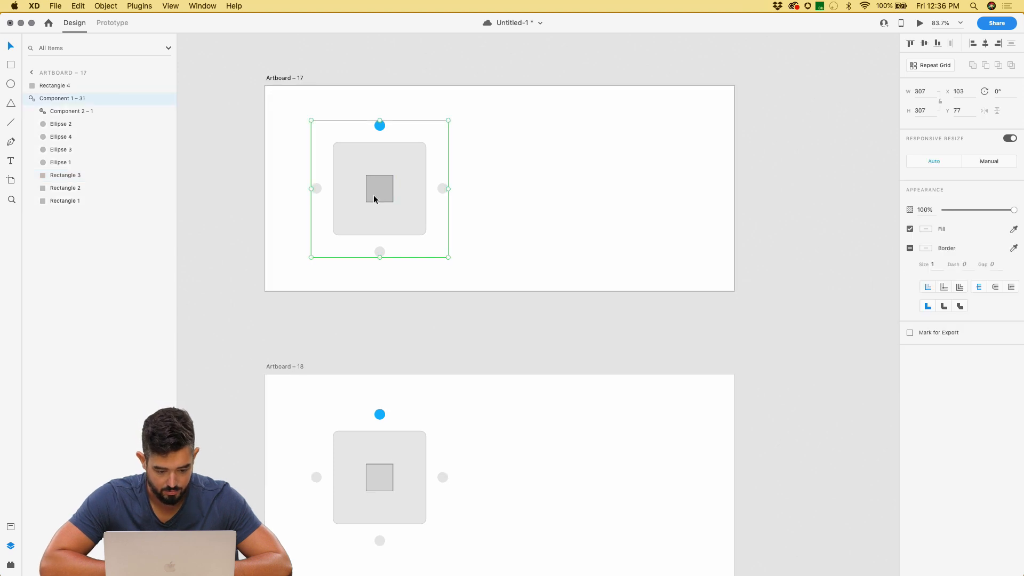
left_click(926, 287)
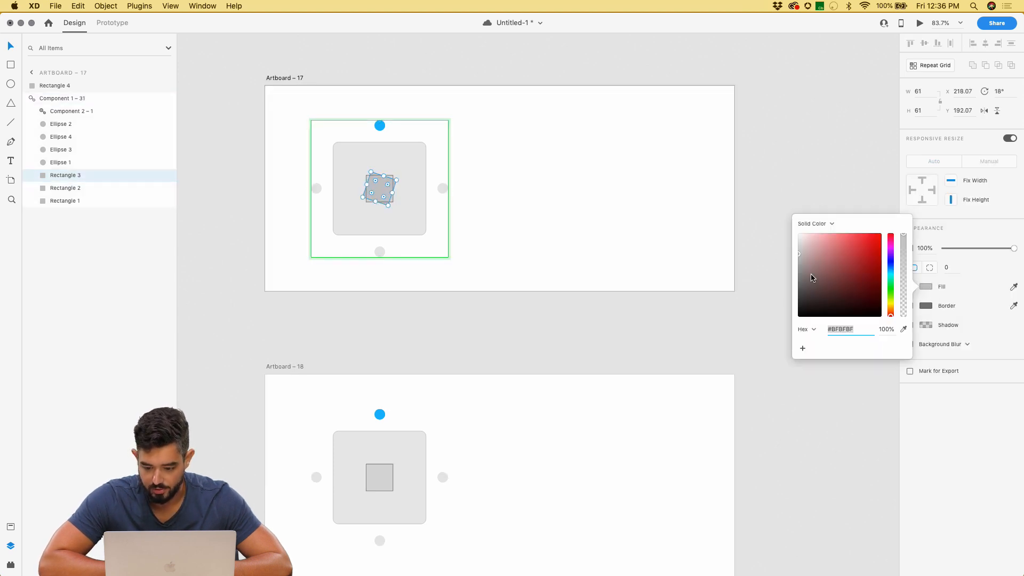
left_click(801, 253)
left_click(631, 302)
key("super+z")
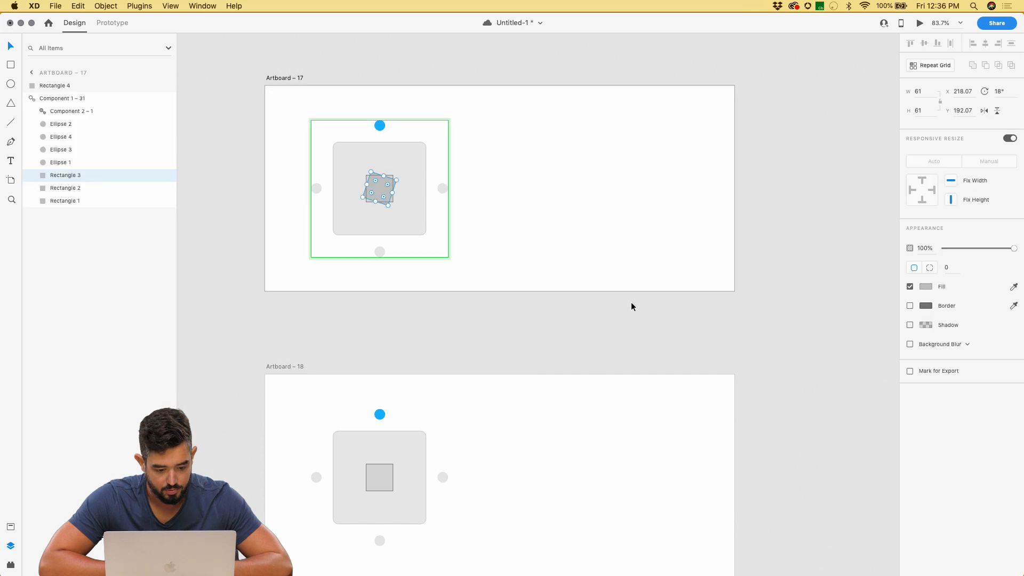
key("super+z")
- Darken the fill of Rectangle 3 in Artboard – 17 to gray #909090 and preview the Dissolve animation
left_click(925, 287)
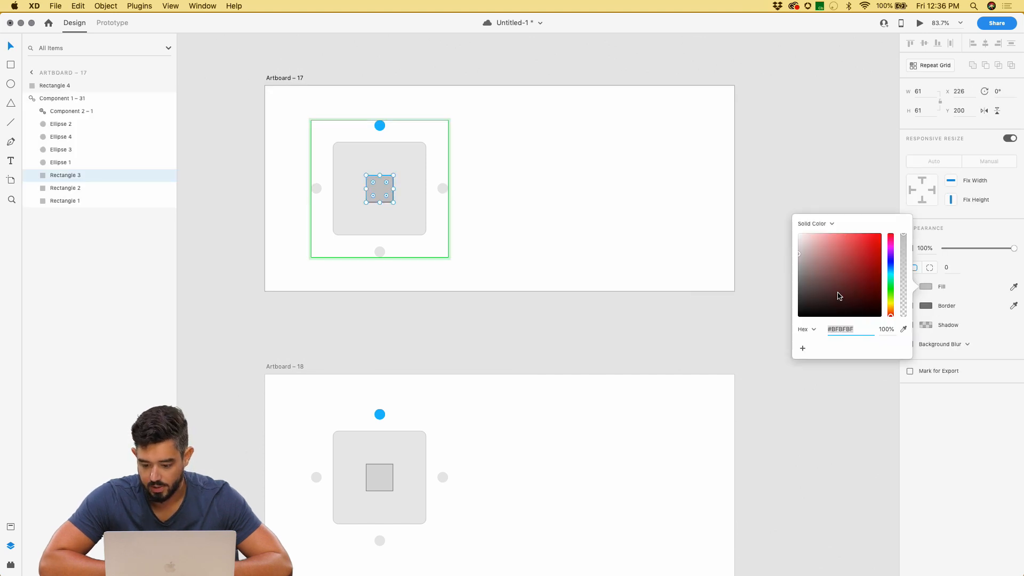
left_click_drag(801, 262, 784, 267)
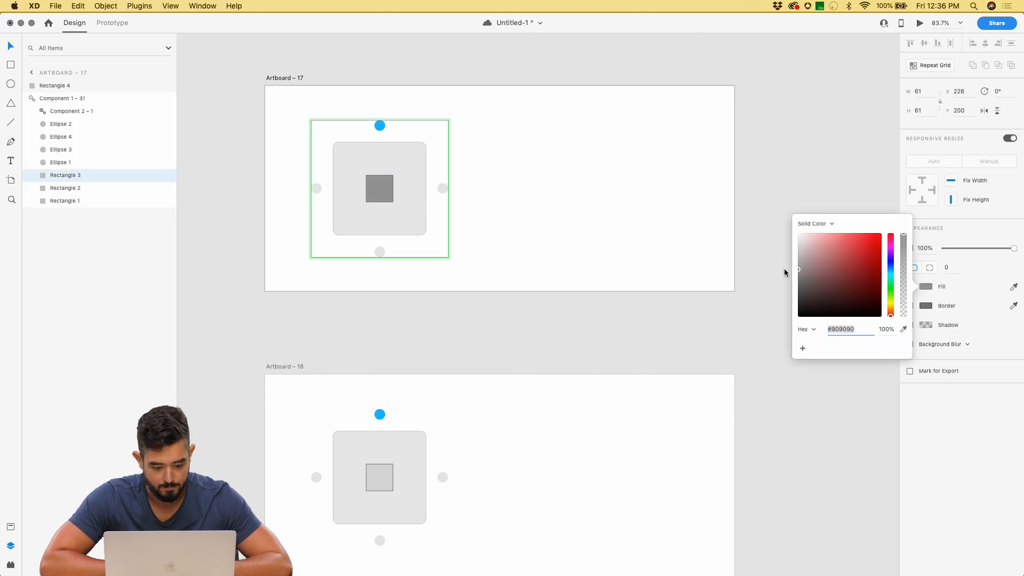
left_click(587, 238)
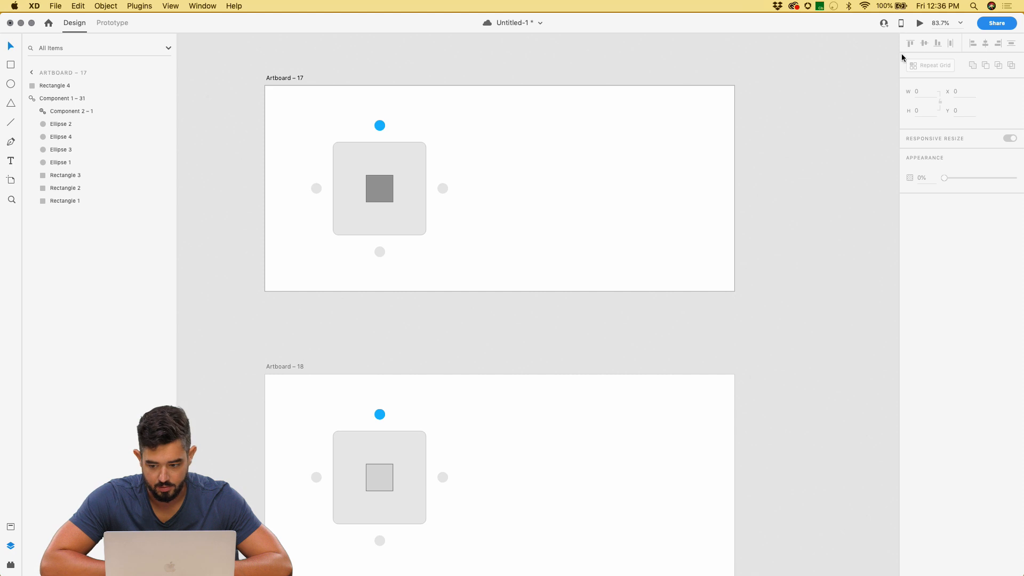
left_click(920, 23)
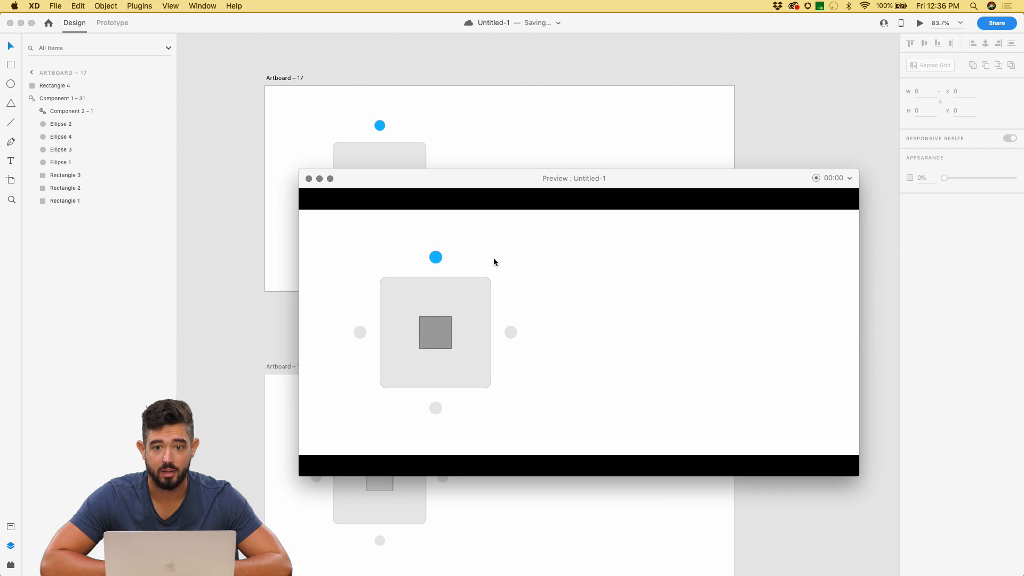
left_click(309, 178)
- Duplicate Artboard – 17 and place the copy below Artboard – 18, aligned with the same column
scroll(455, 217, "down", 5)
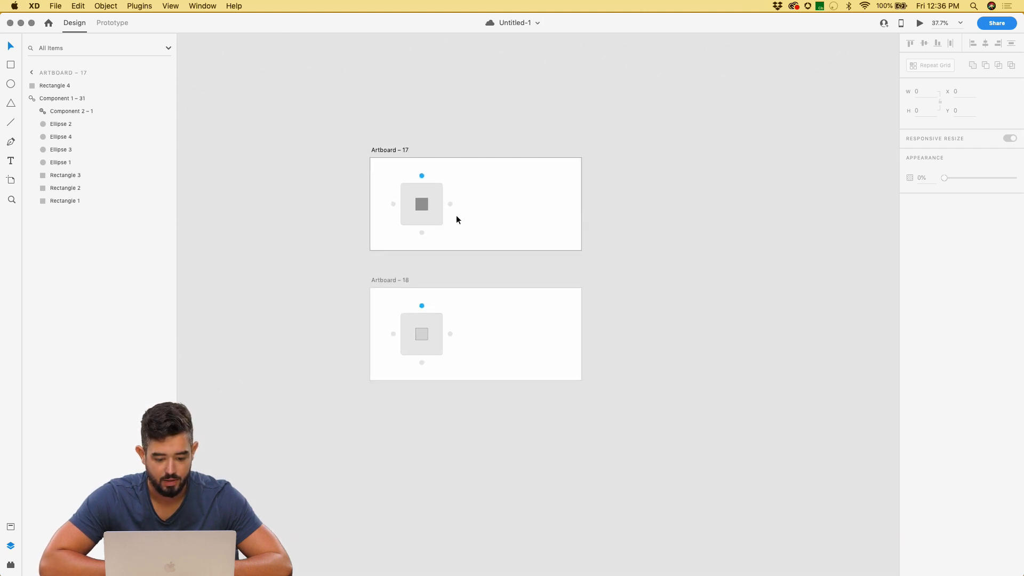
scroll(457, 219, "down", 4)
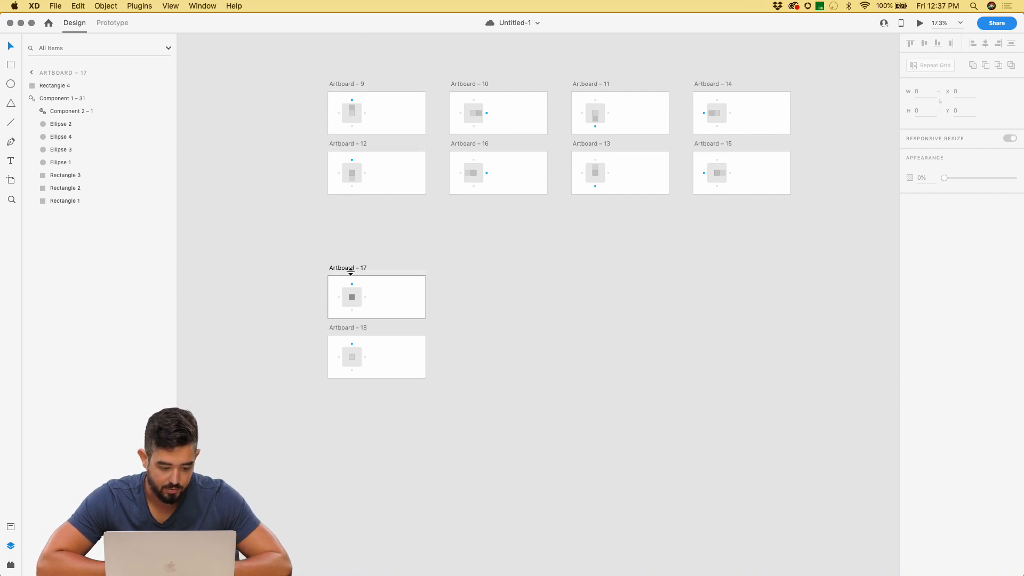
left_click(345, 268)
left_click_drag(345, 268, 340, 425)
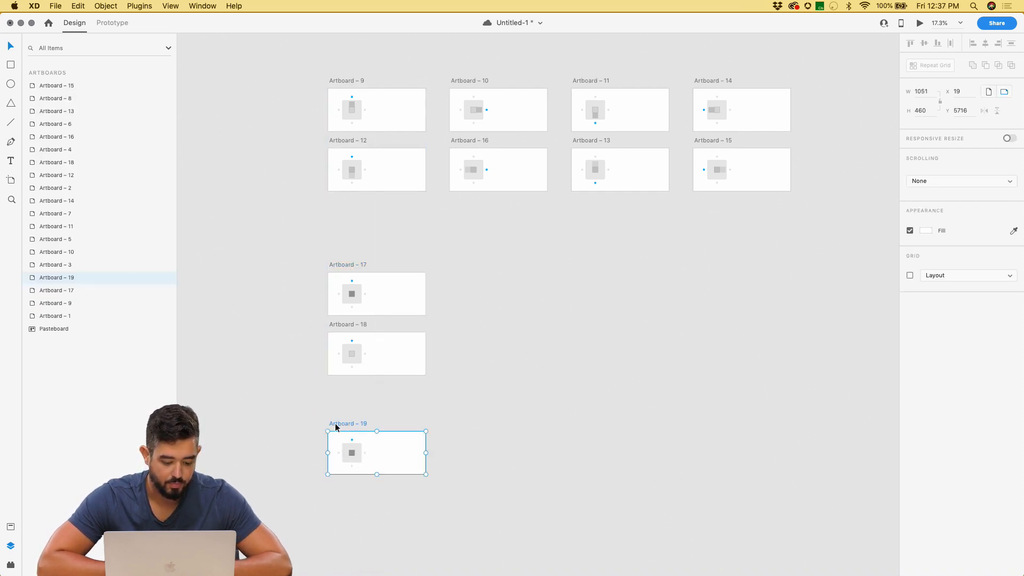
- Delete Rectangle 3 and Rectangle 2, the stacked center squares inside the component on Artboard – 19
scroll(358, 362, "down", 3)
key("super+3")
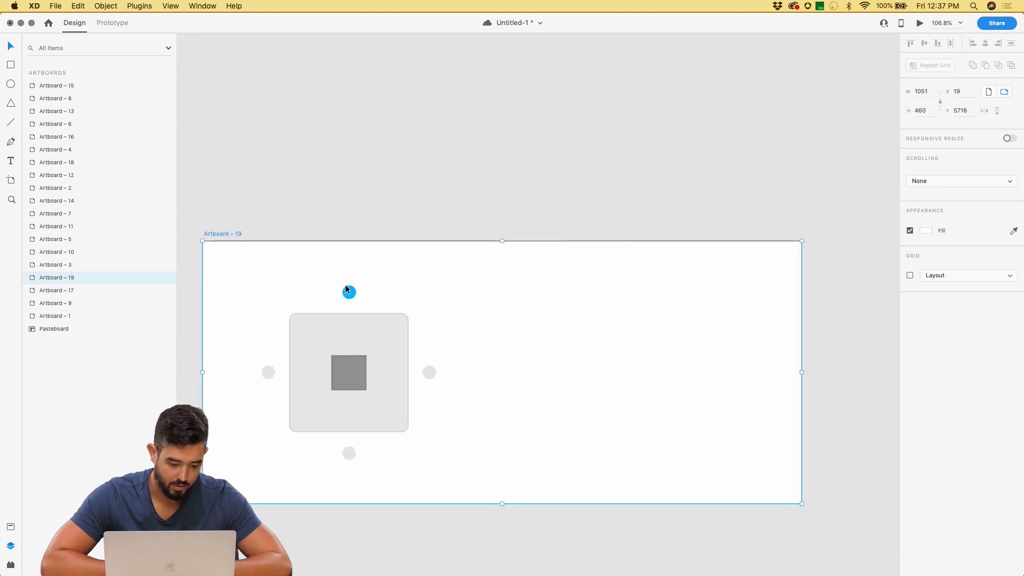
left_click(347, 289)
left_click(324, 206)
scroll(324, 208, "down", 3)
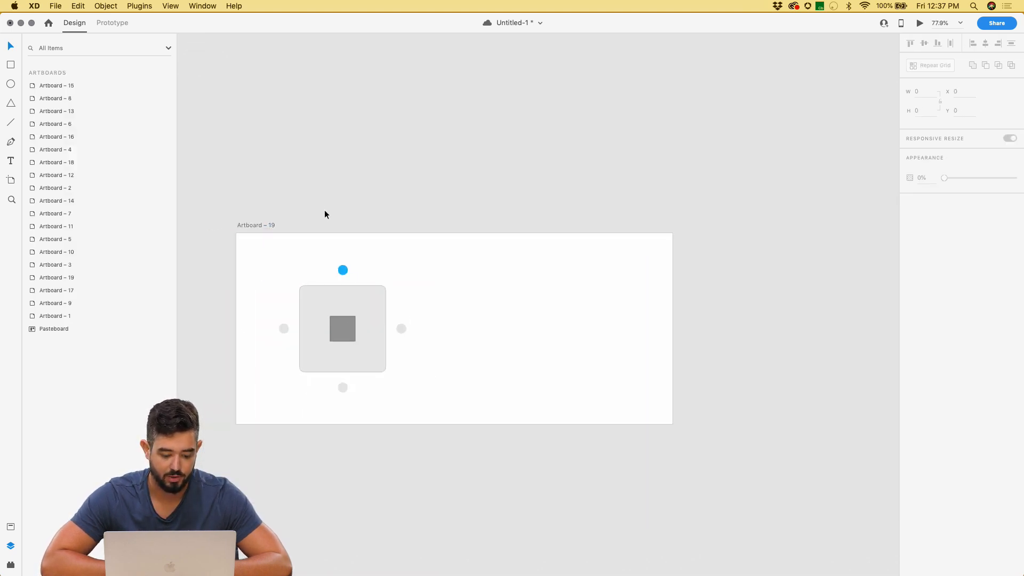
double_click(340, 325)
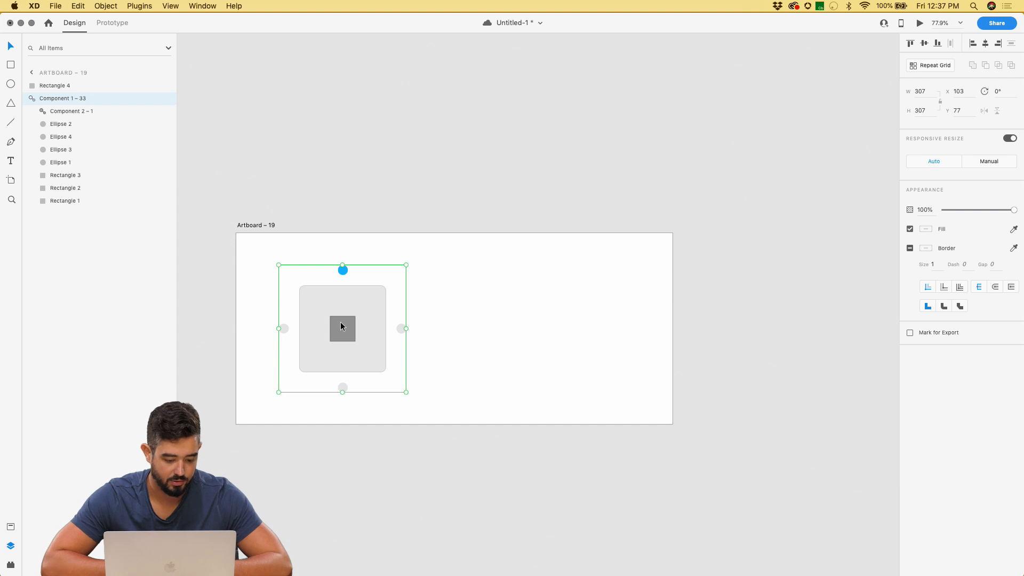
key("Delete")
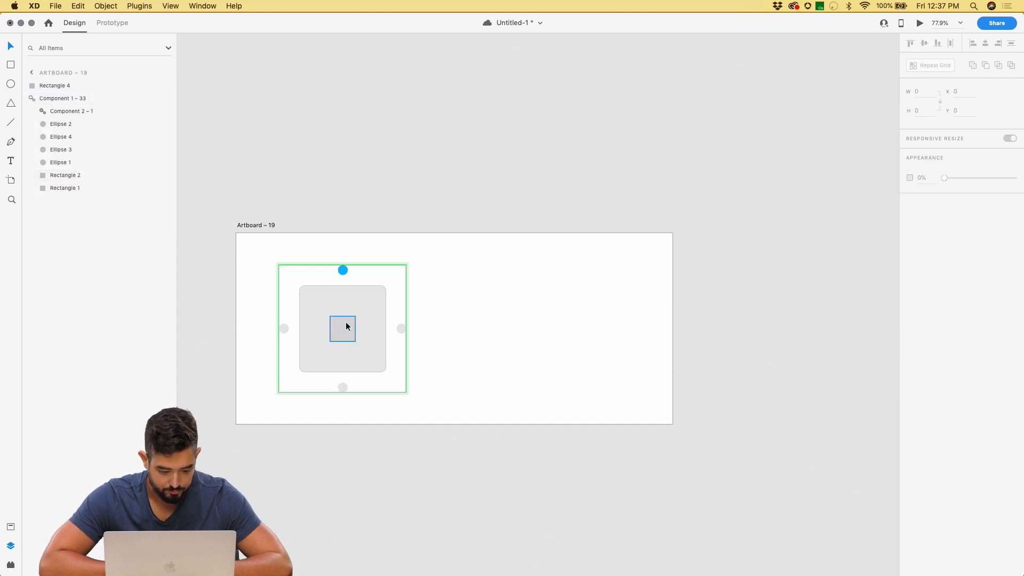
left_click(350, 324)
key("Delete")
- Remove the border of Rectangle 4 on Artboard – 19 and give it a solid gray fill of #9B9B9B
left_click(357, 324)
left_click(354, 324)
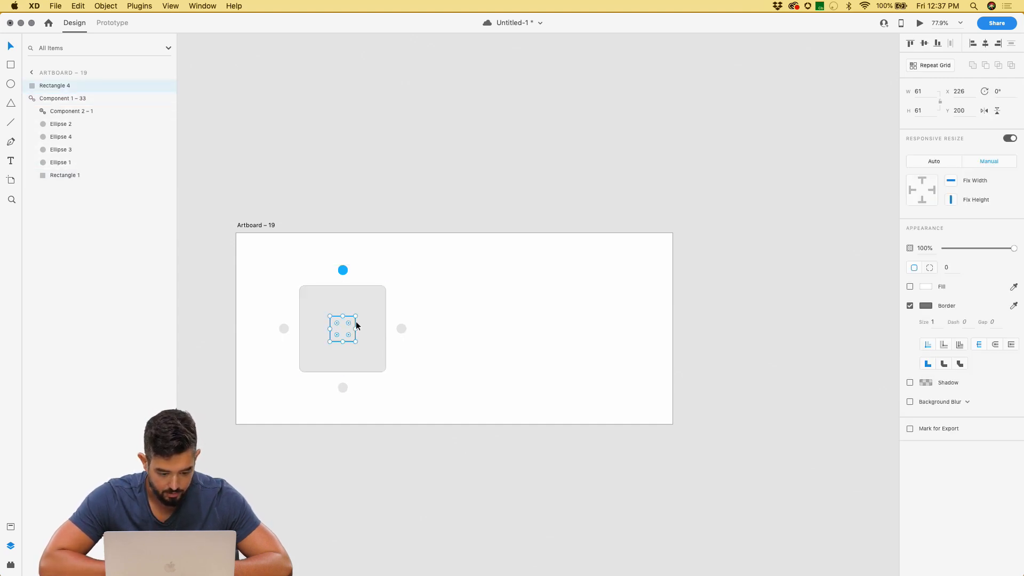
left_click(909, 306)
left_click(909, 286)
left_click(925, 286)
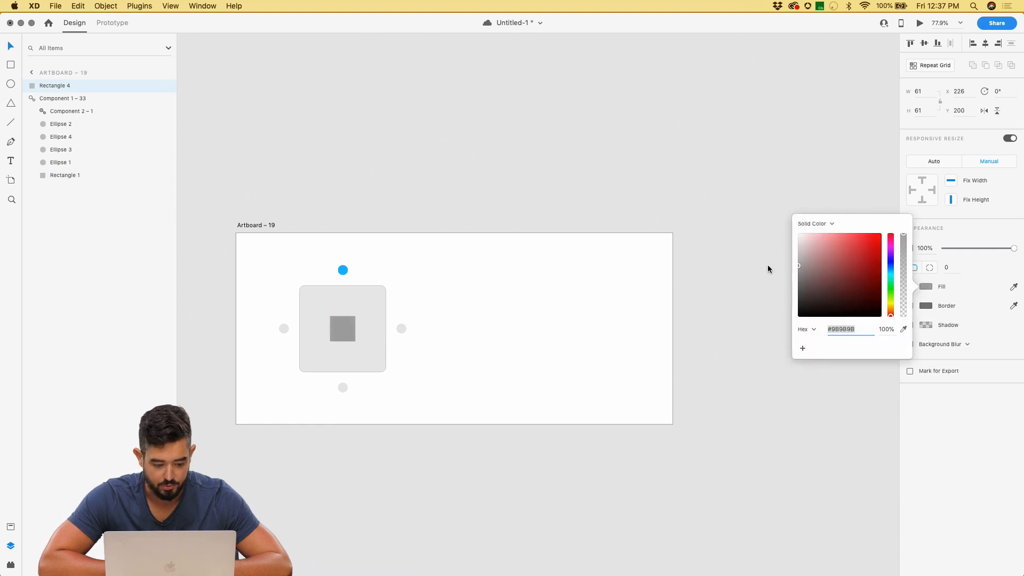
- Duplicate Artboard – 19 beside it and move the copy's square to the box's upper-right area, about X 268, Y 159
left_click(255, 226)
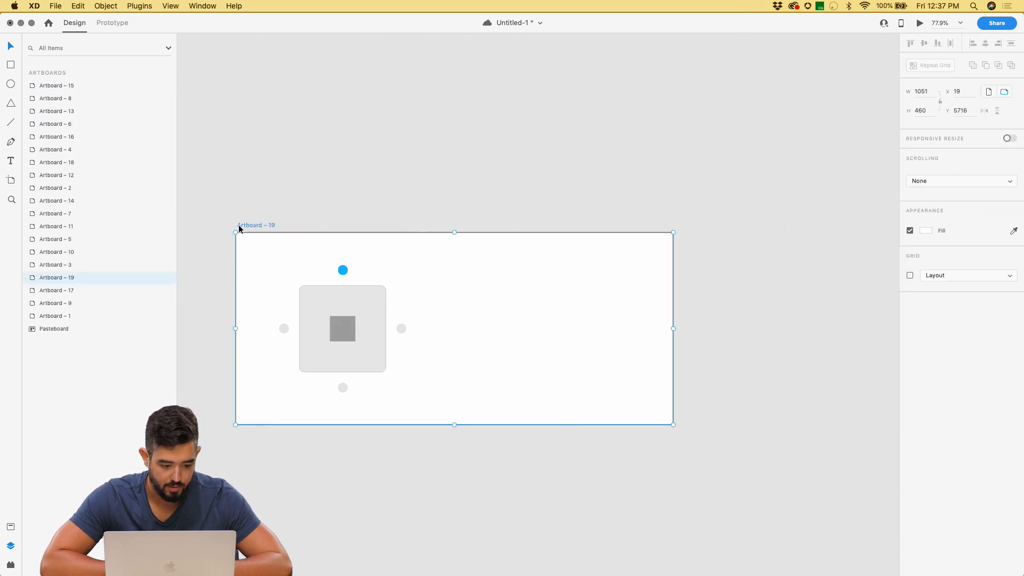
left_click_drag(239, 226, 727, 240)
scroll(727, 240, "right", 10)
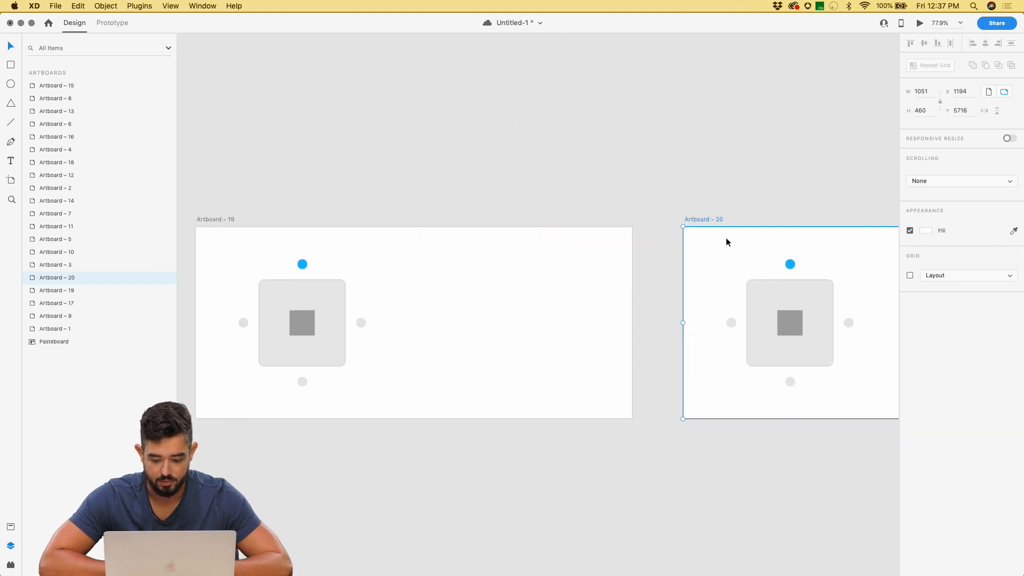
left_click(525, 305)
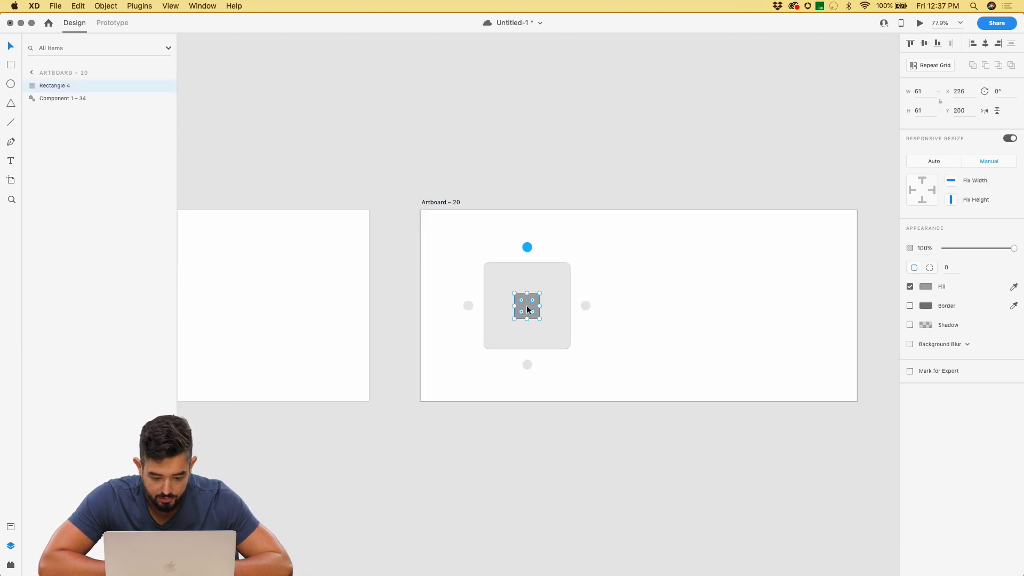
left_click_drag(526, 306, 543, 292)
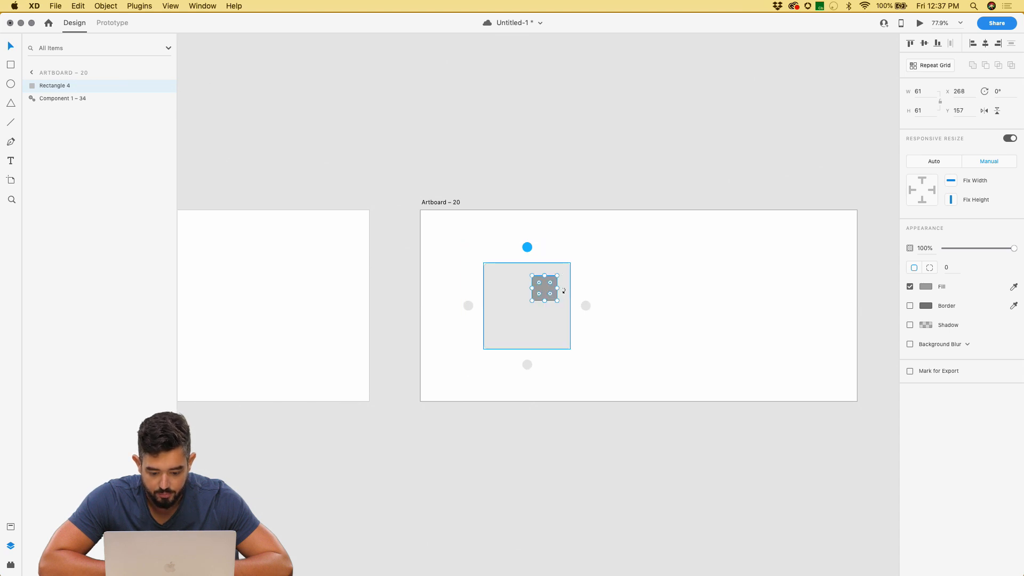
left_click_drag(544, 292, 545, 294)
- Duplicate Artboard – 20 to its right and enlarge the copy's square toward the lower left to about 145 × 142
scroll(417, 192, "down", 3)
left_click_drag(432, 193, 712, 191)
scroll(711, 191, "right", 1)
scroll(711, 194, "right", 2)
double_click(673, 224)
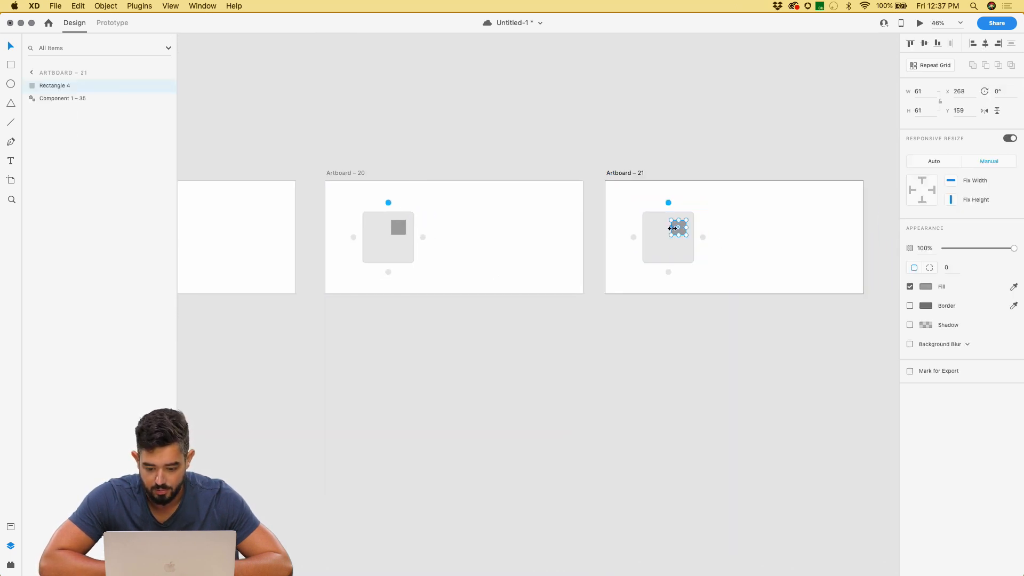
scroll(671, 228, "up", 5)
left_click_drag(669, 246, 609, 302)
- Duplicate Artboard – 21 to its right and shrink the copy's square from its top edge into a bar about 38 high
scroll(608, 302, "down", 5)
scroll(609, 302, "down", 3)
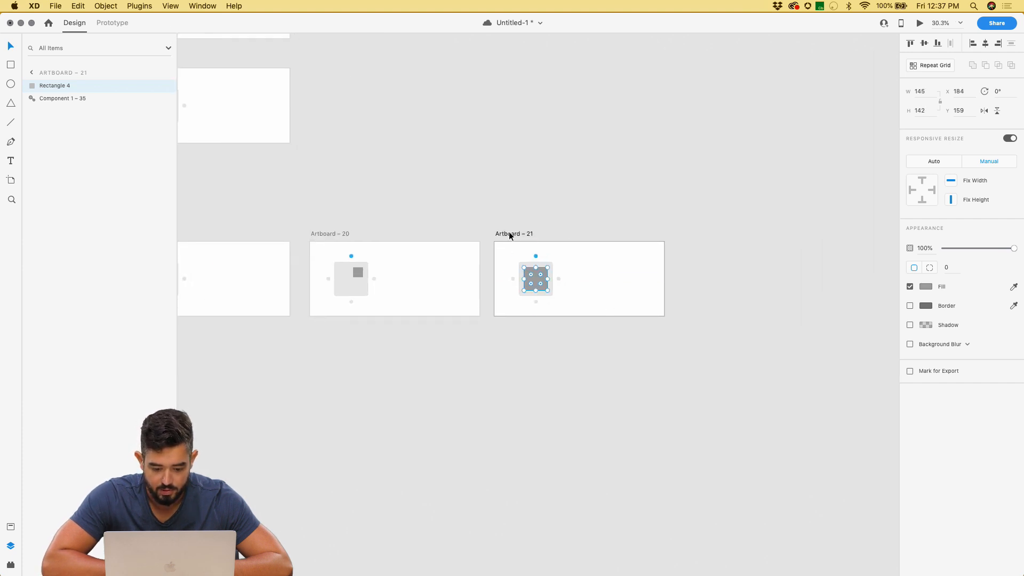
left_click_drag(508, 235, 698, 235)
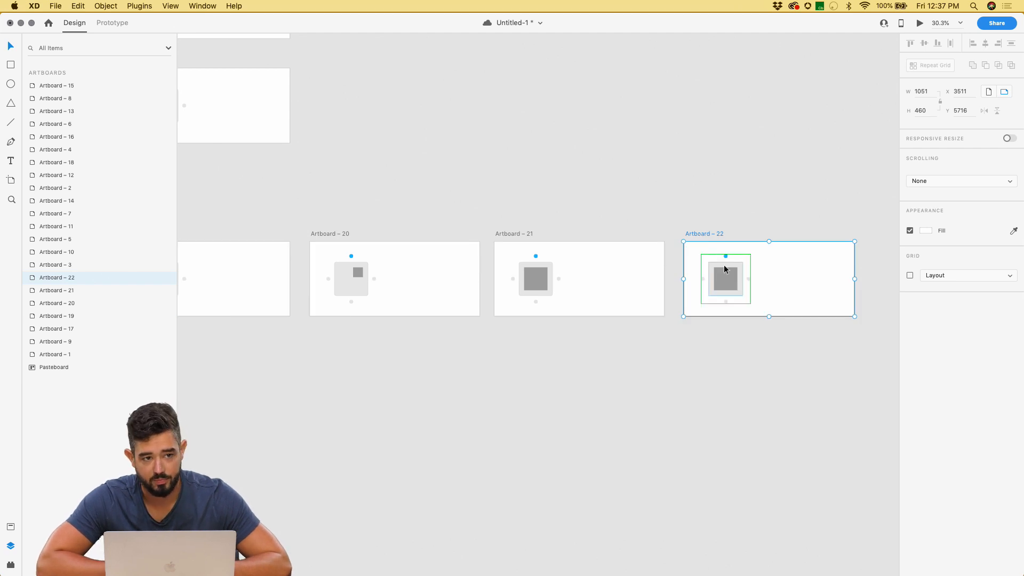
scroll(724, 267, "right", 2)
scroll(724, 267, "down", 1)
left_click(692, 264)
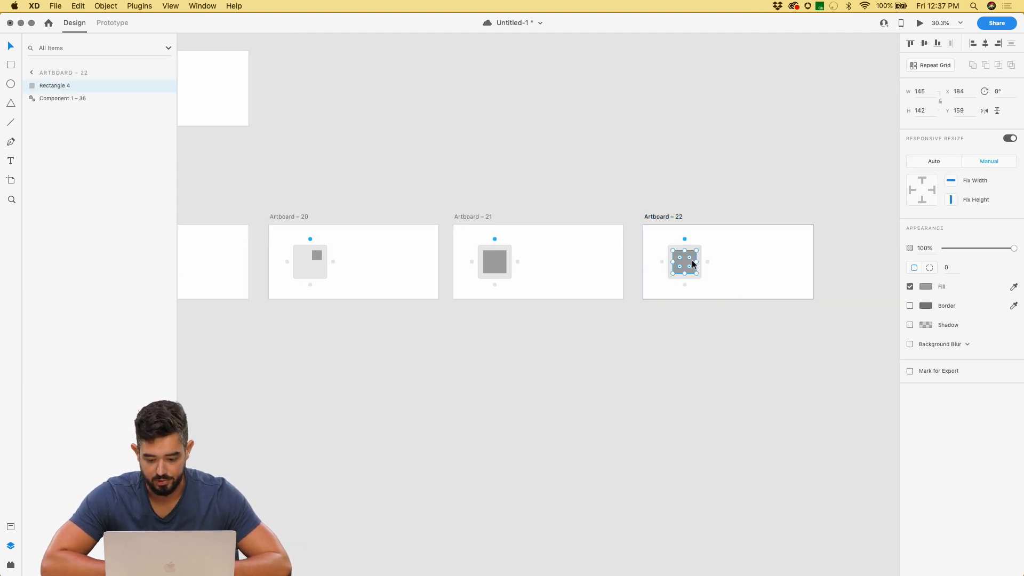
left_click_drag(686, 250, 685, 266)
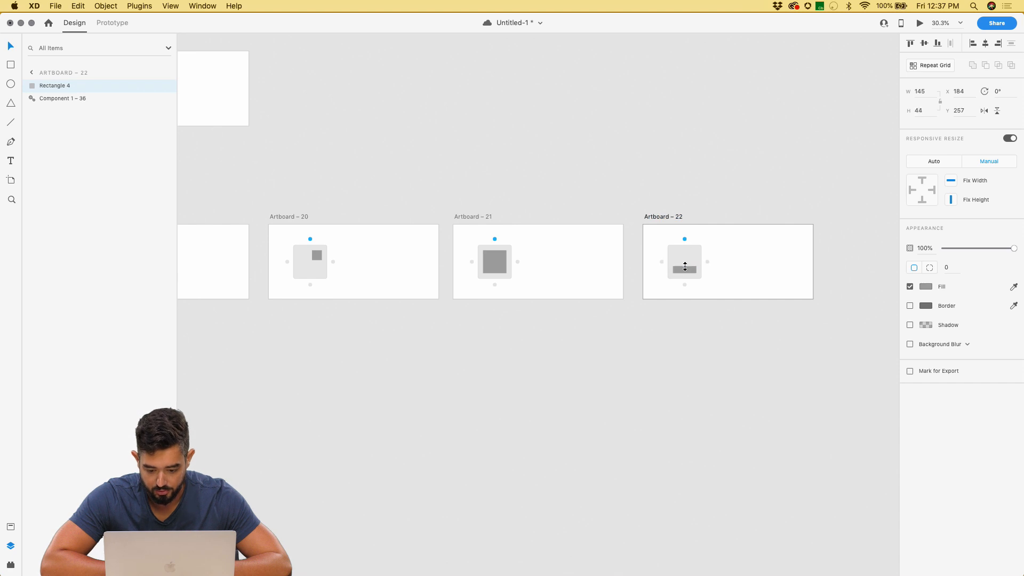
- Duplicate Artboard – 22 to its right and move the copy's bar straight up to the top of the box, about Y 160
left_click(655, 217)
left_click_drag(656, 217, 843, 216)
scroll(845, 219, "right", 5)
left_click(605, 254)
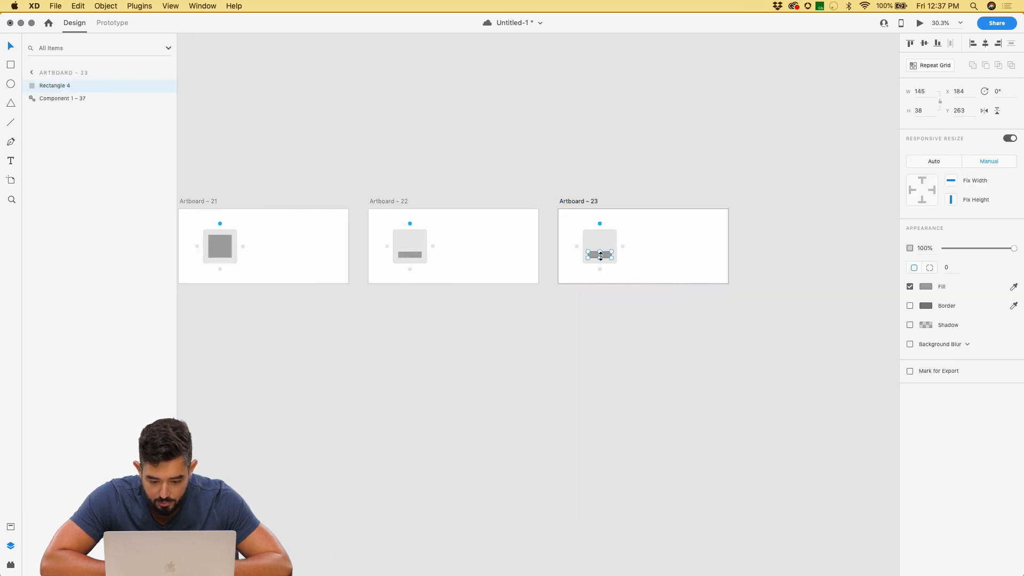
left_click_drag(606, 253, 606, 238)
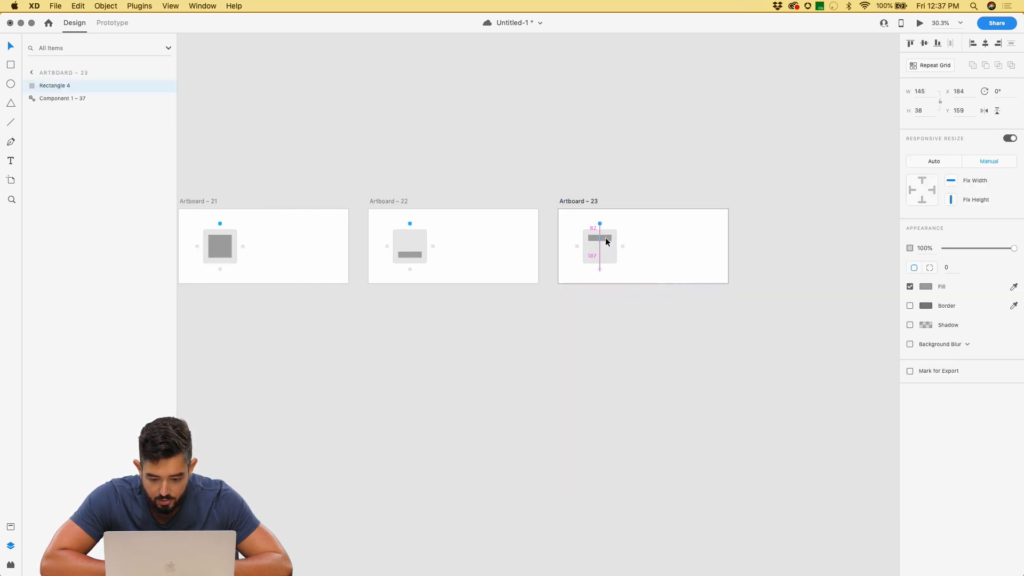
key("super+minus")
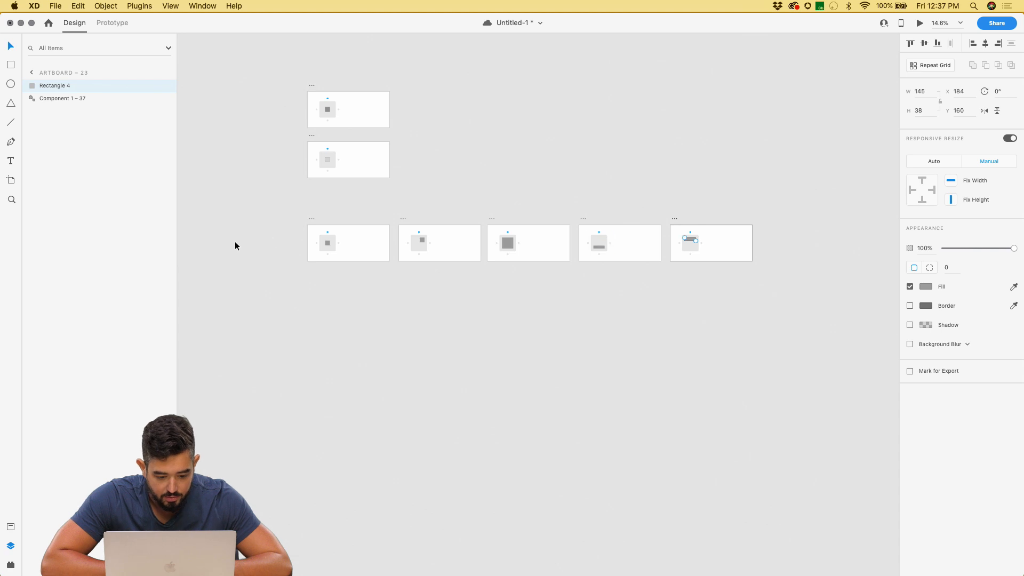
- Link Artboard – 19 to Artboard – 20 with a time-triggered Auto-Animate transition, 0 s delay, Ease Out and 0.5 s duration, and preview it
left_click(311, 220)
left_click(311, 215)
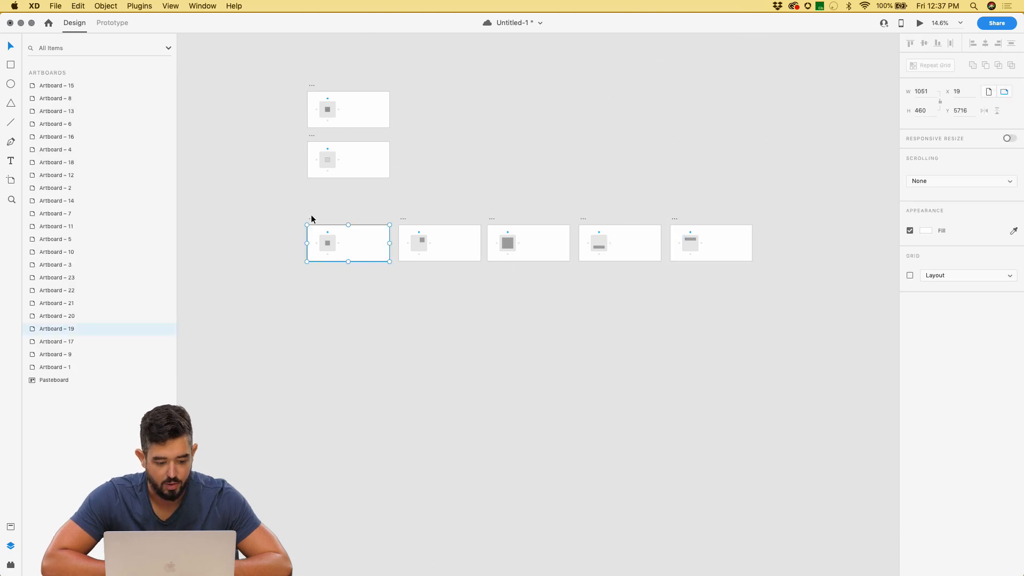
left_click(110, 22)
left_click_drag(437, 250, 438, 251)
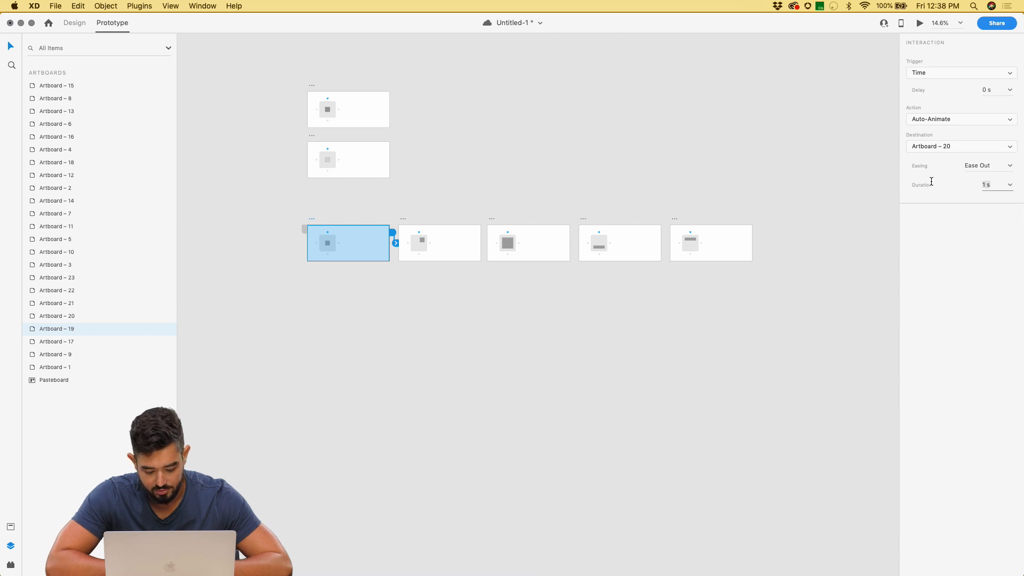
type(".5")
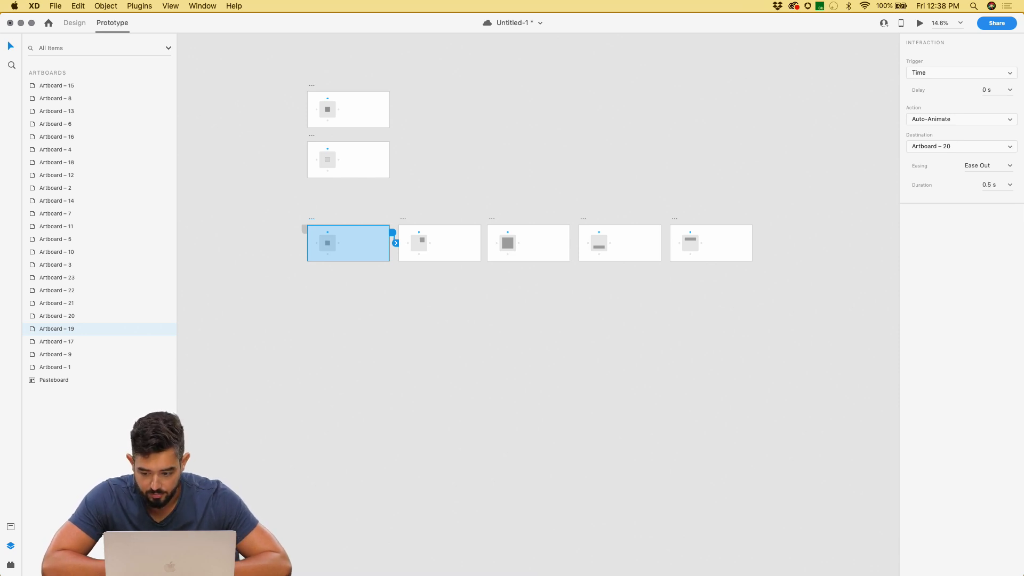
left_click(920, 24)
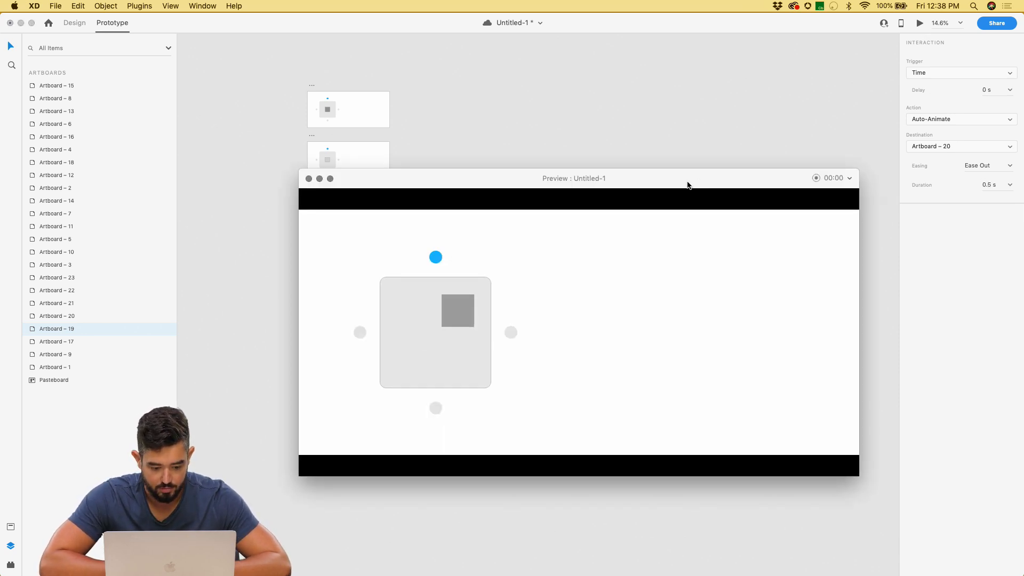
left_click(308, 178)
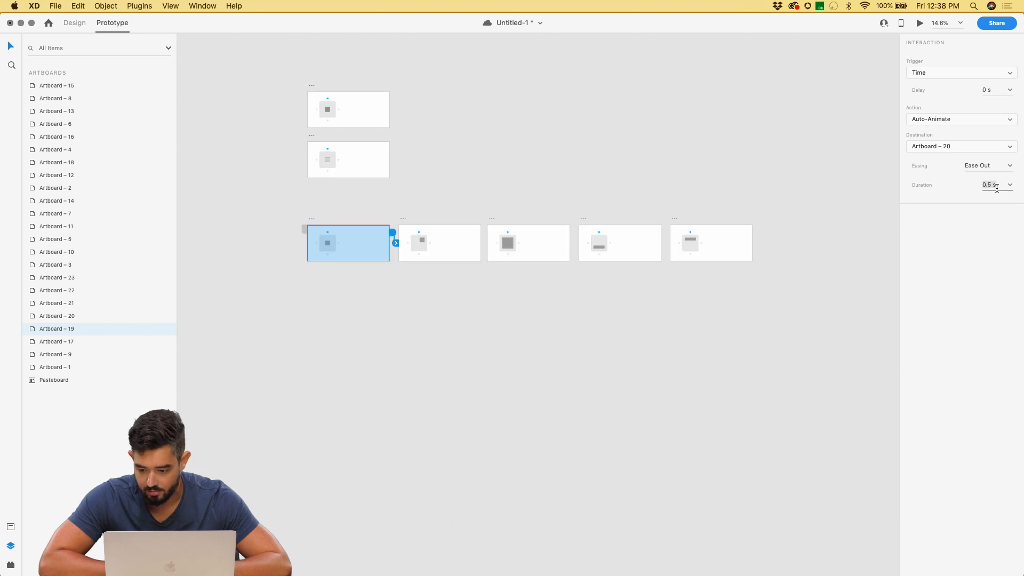
- Set the duration of Artboard – 19's transition to 0.3 s and preview the animation again
type(".3")
key("Return")
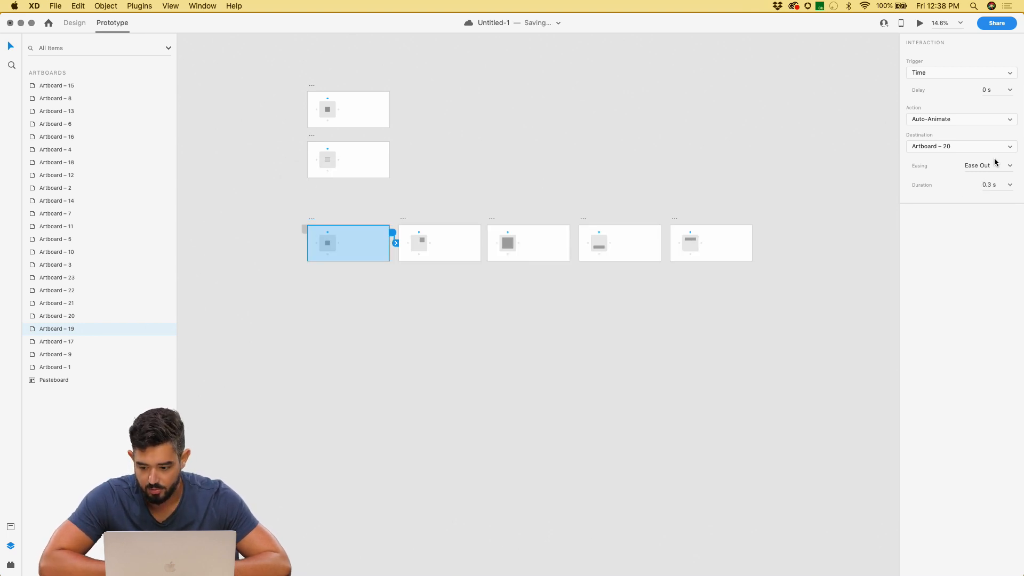
left_click(919, 24)
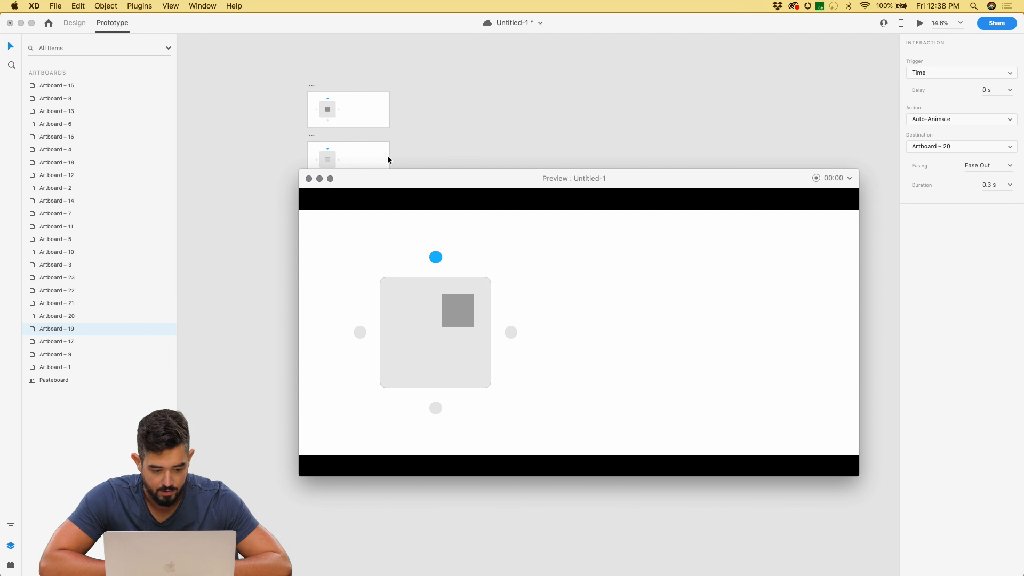
- Set the easing of Artboard – 19's transition to Snap and close the preview window
left_click(1006, 165)
left_click(985, 219)
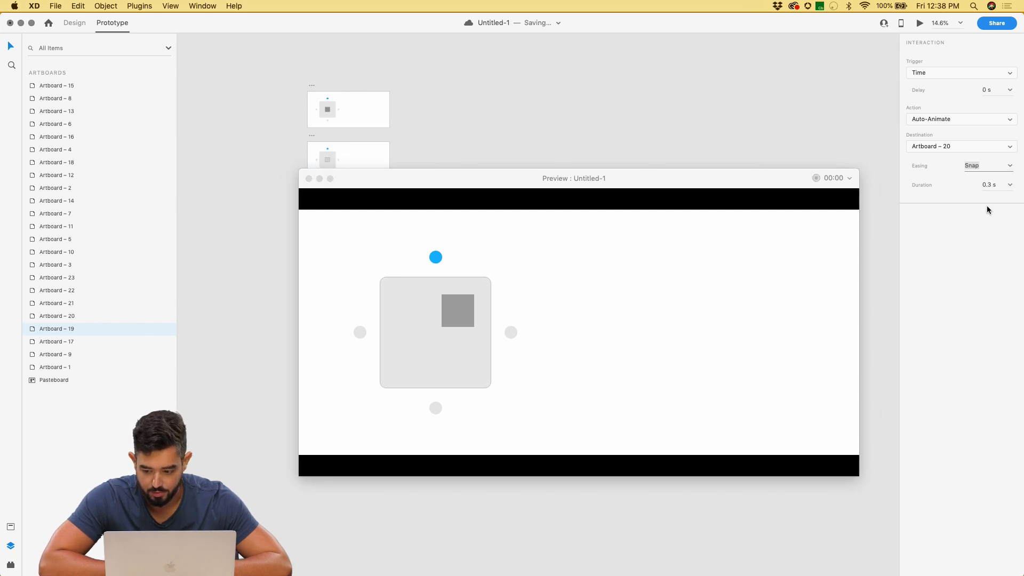
left_click(995, 184)
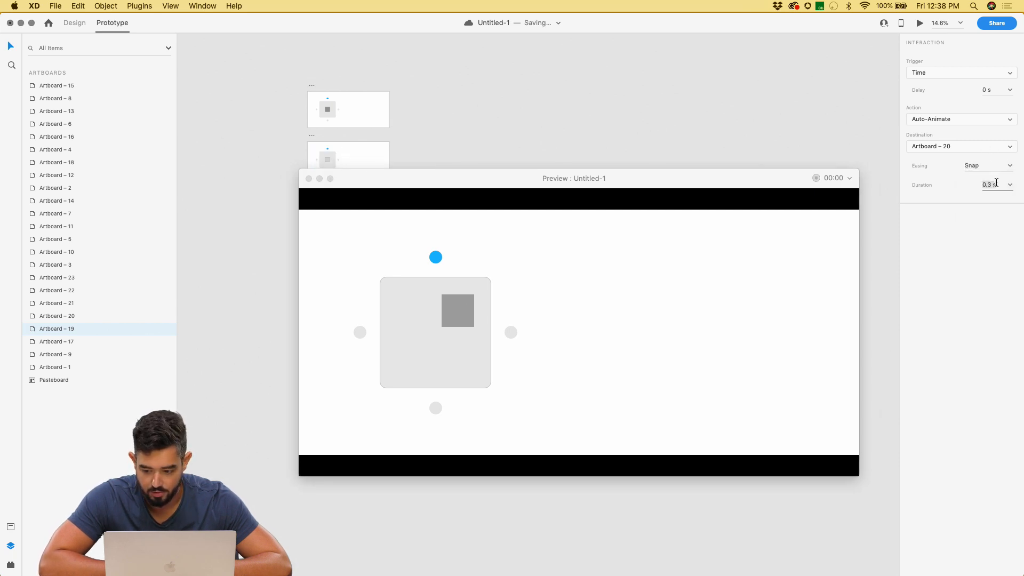
left_click(308, 178)
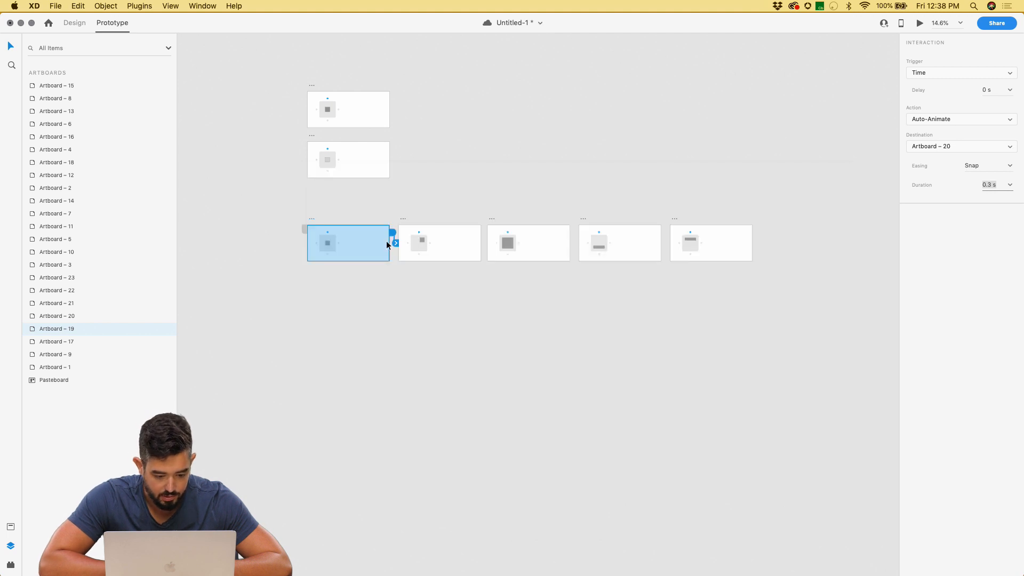
- Link Artboards – 20, 21, 22 and 23 in sequence, loop Artboard – 23 back to Artboard – 19, and preview the chain
left_click_drag(485, 233, 508, 241)
left_click(491, 218)
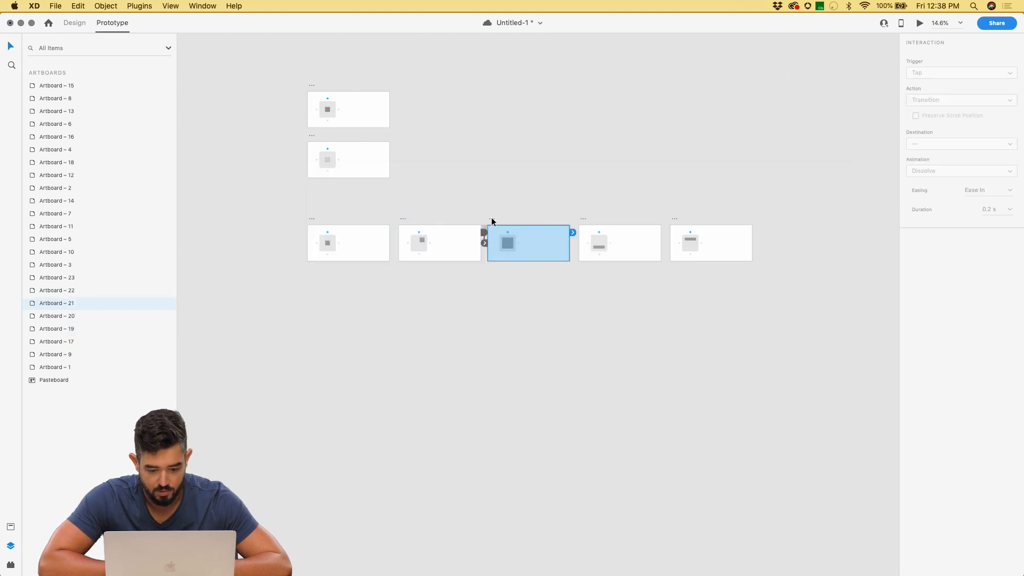
left_click(654, 236)
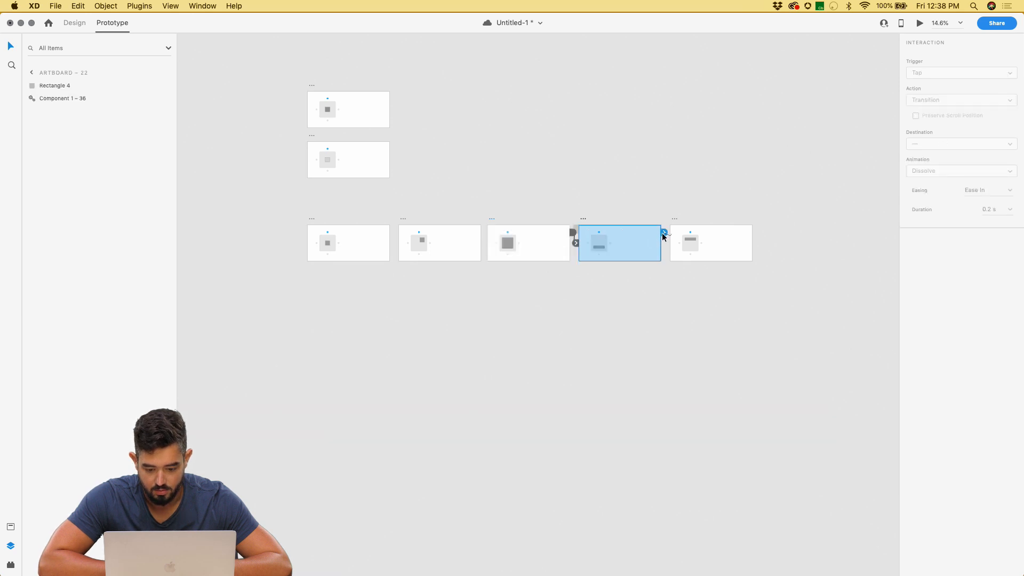
left_click_drag(664, 233, 677, 236)
left_click(734, 233)
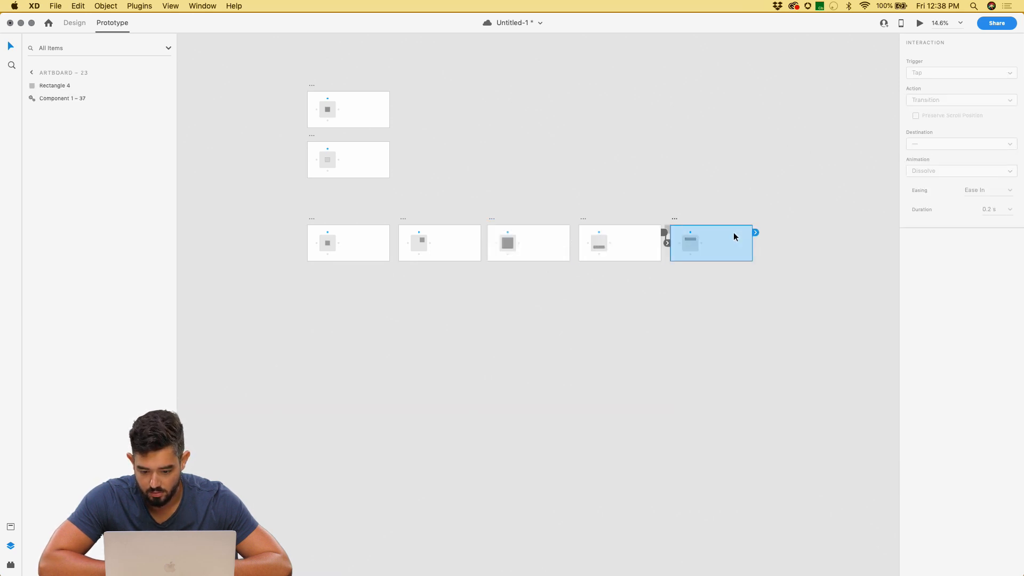
left_click_drag(756, 235, 372, 240)
left_click(373, 240)
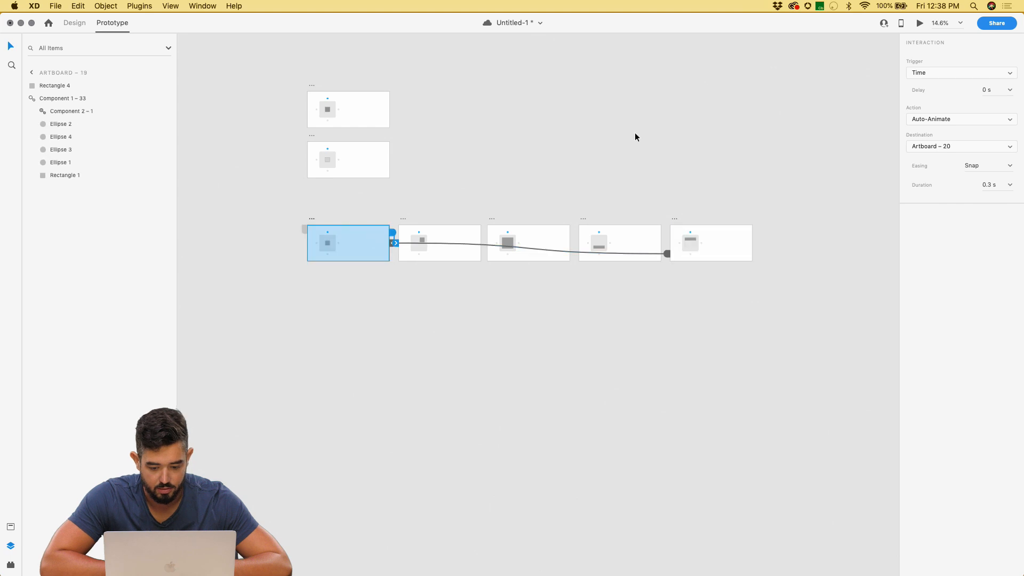
left_click(920, 24)
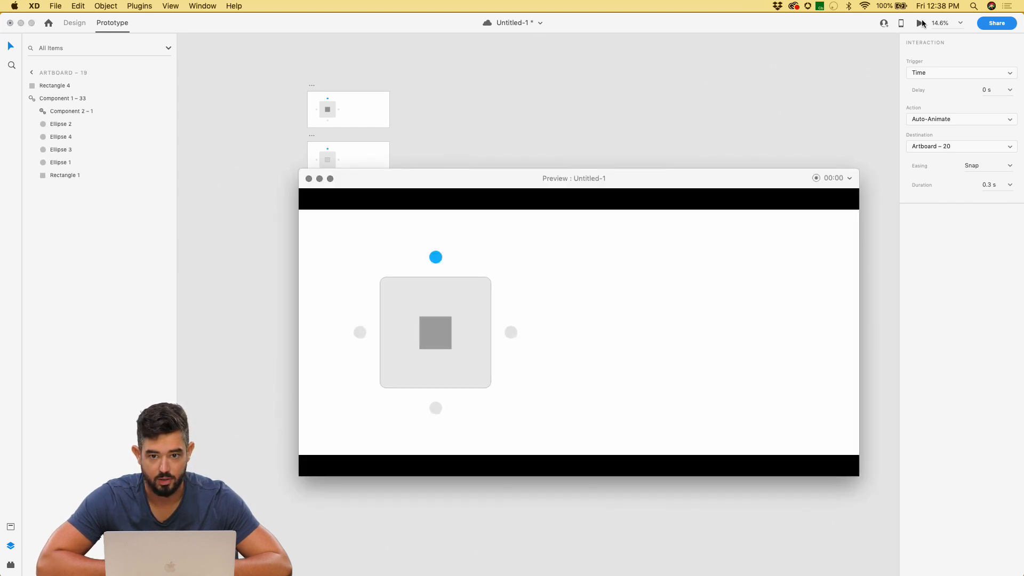
left_click(308, 178)
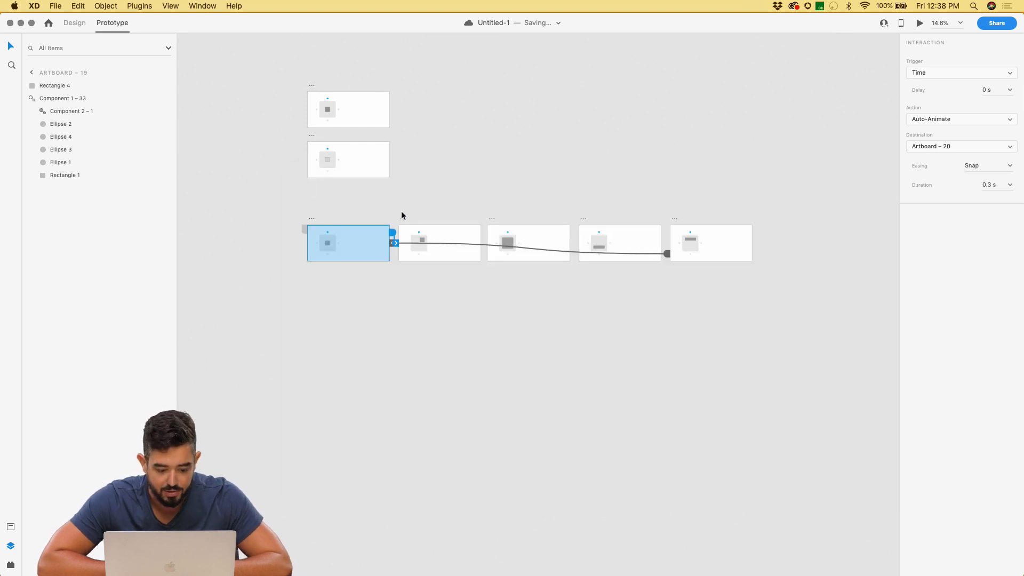
- Set the transition duration of Artboards – 19 to 23 to 0.5 s and preview the chain from Artboard – 19
left_click_drag(330, 213, 763, 283)
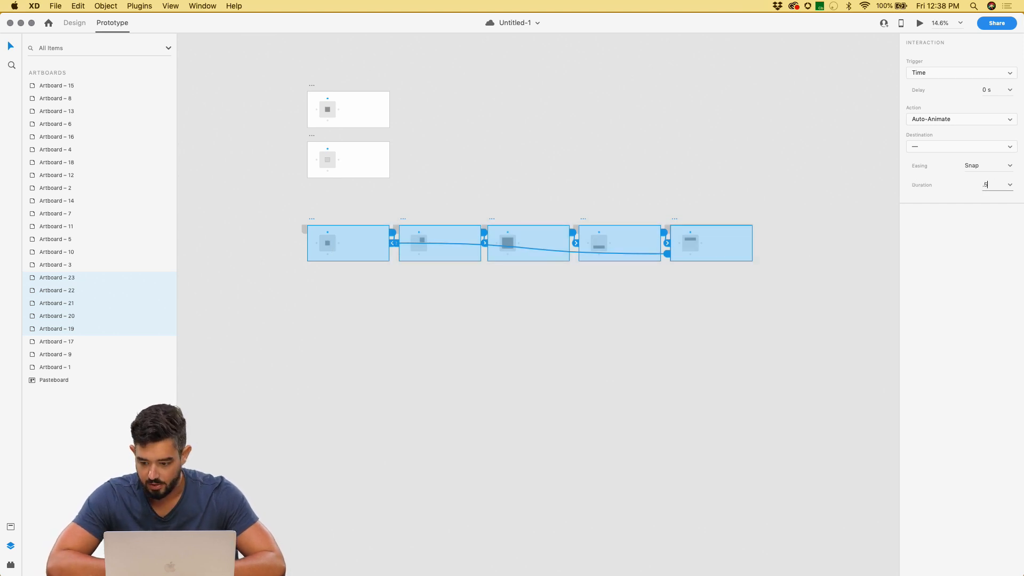
key("Return")
left_click(398, 303)
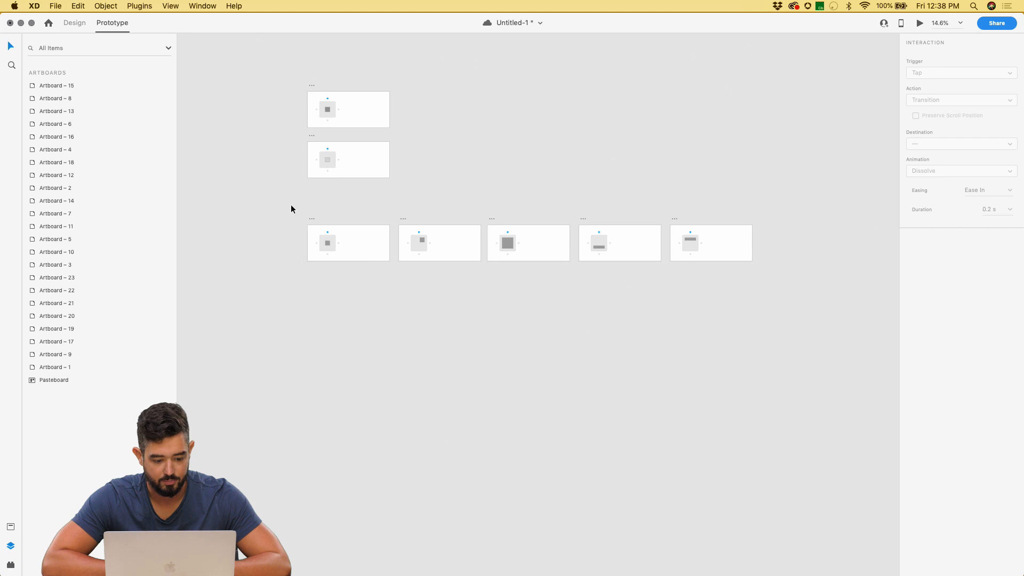
left_click(371, 249)
left_click(919, 24)
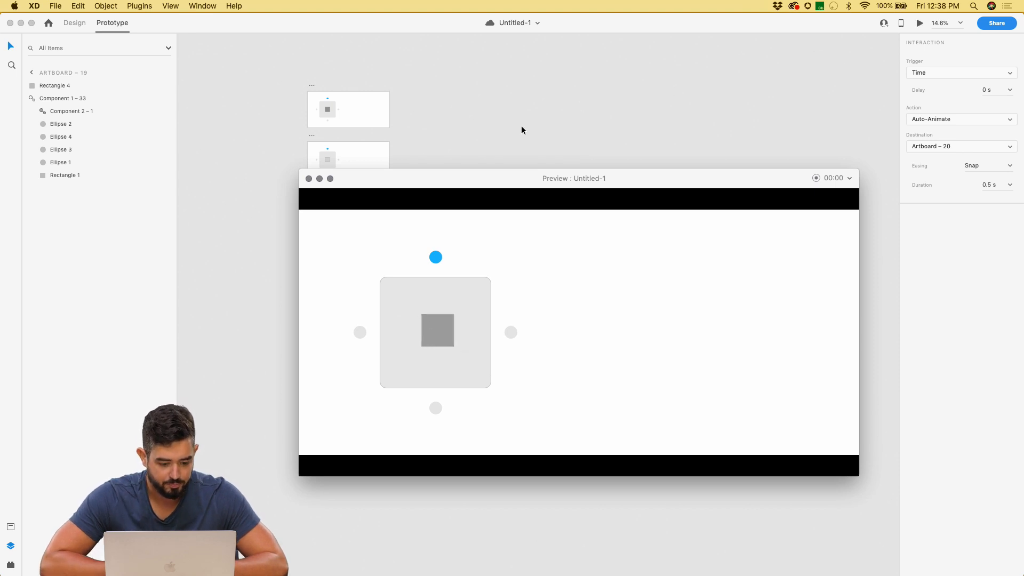
left_click(309, 178)
- Select the blue dot and the grey dots at the left, bottom and right of the box in Artboard – 19's component
left_click(315, 240)
scroll(315, 240, "up", 5)
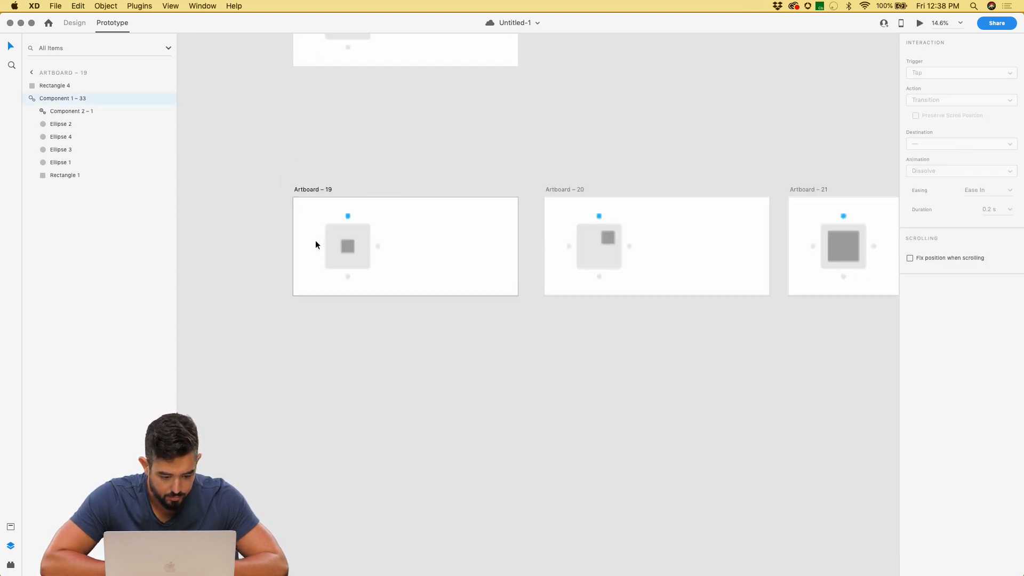
double_click(370, 200)
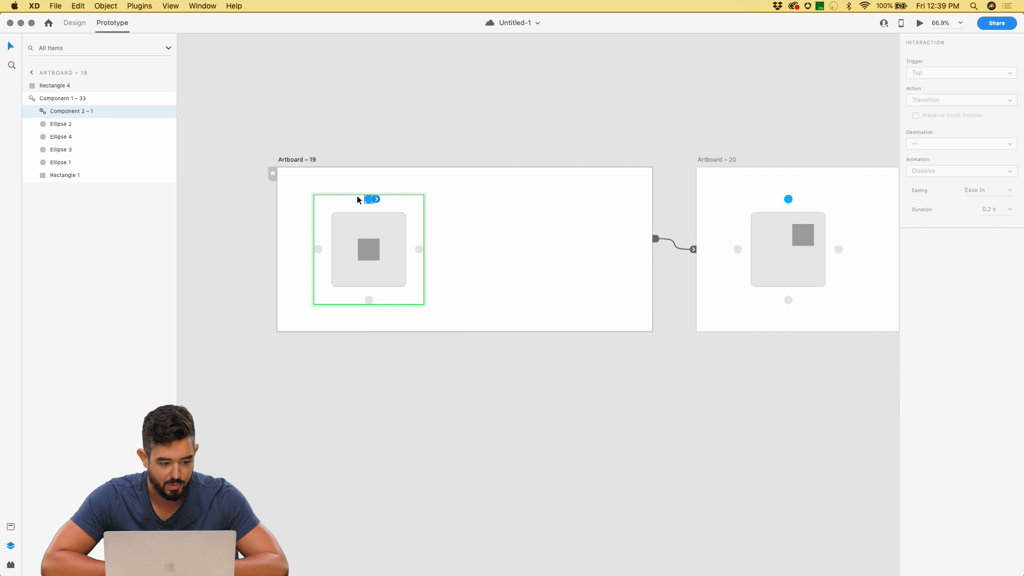
left_click(318, 249, "shift")
left_click(368, 300, "shift")
left_click(419, 249, "shift")
- Try deleting all the dots around the box in Artboard – 19, including the grey one above it, and undo the deletions
key("Delete")
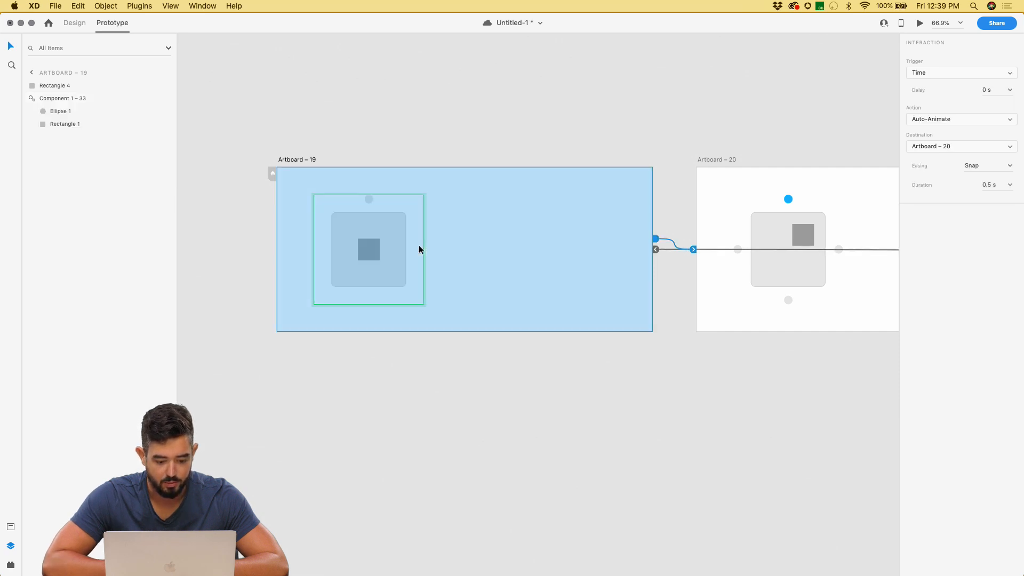
left_click(370, 200)
key("Delete")
scroll(370, 202, "right", 5)
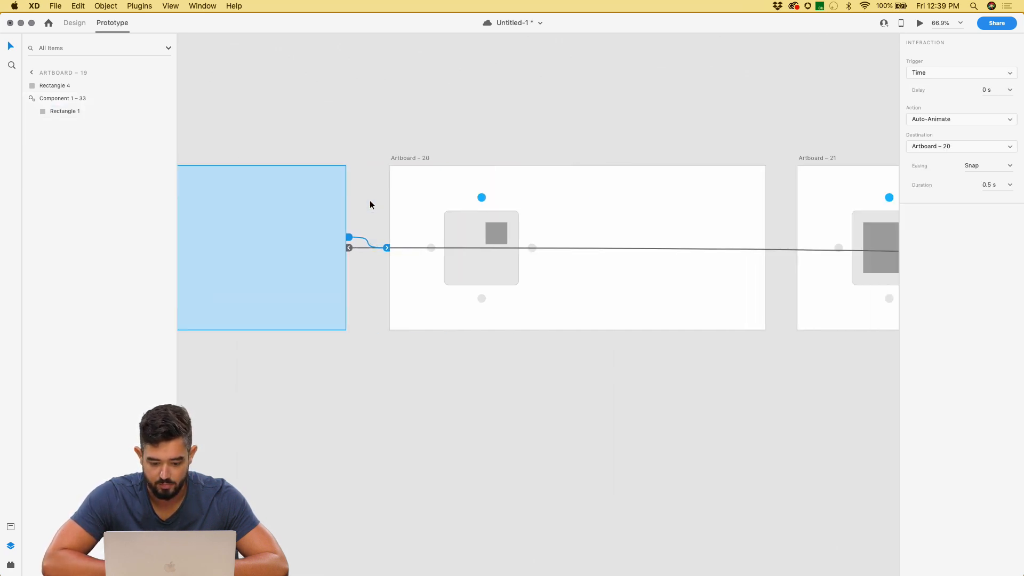
key("super+z")
key("super+z")
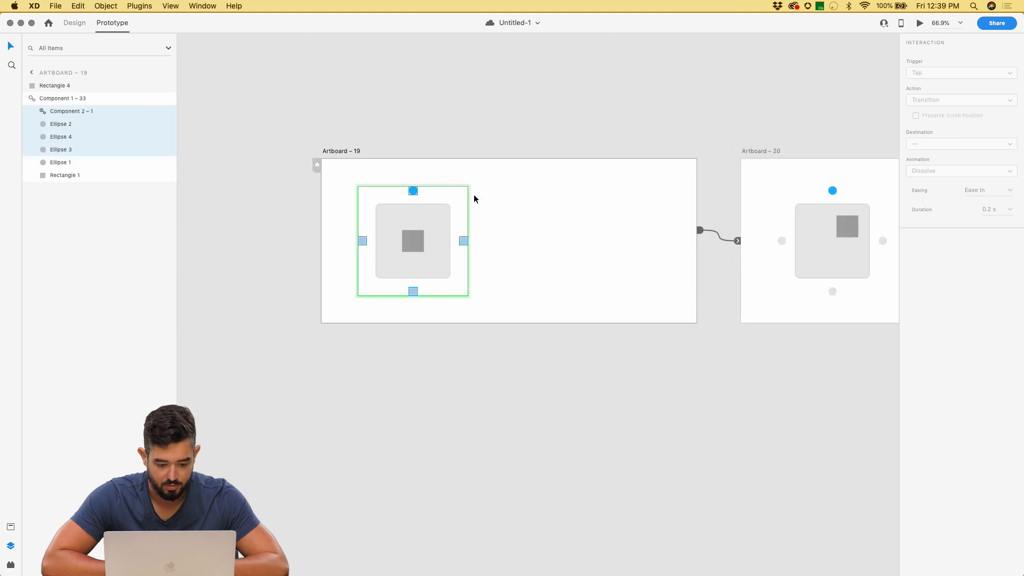
- Set the opacity of the four selected dots in Artboard – 19 to 0% in Design mode and deselect them
left_click(80, 23)
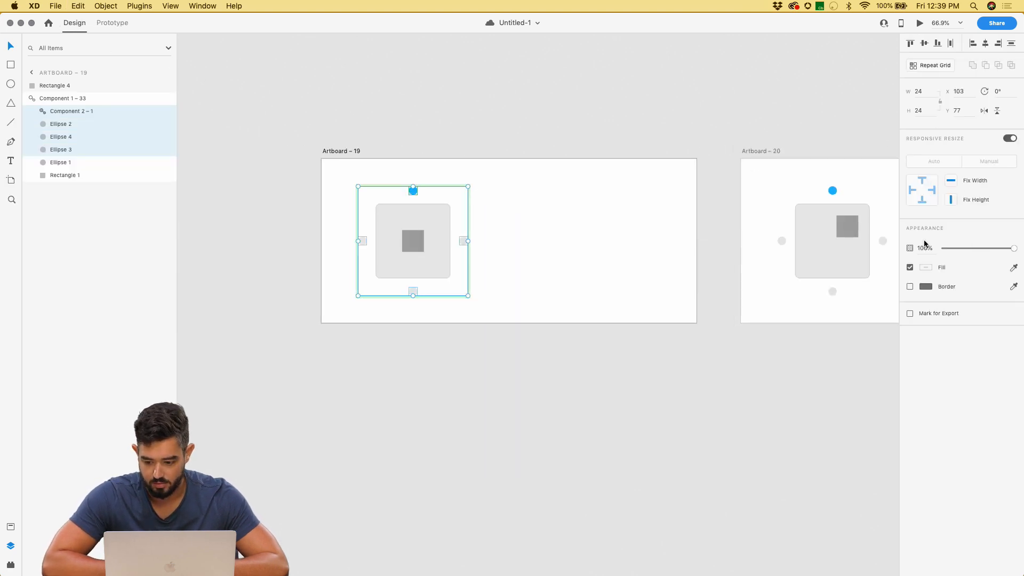
key("Return")
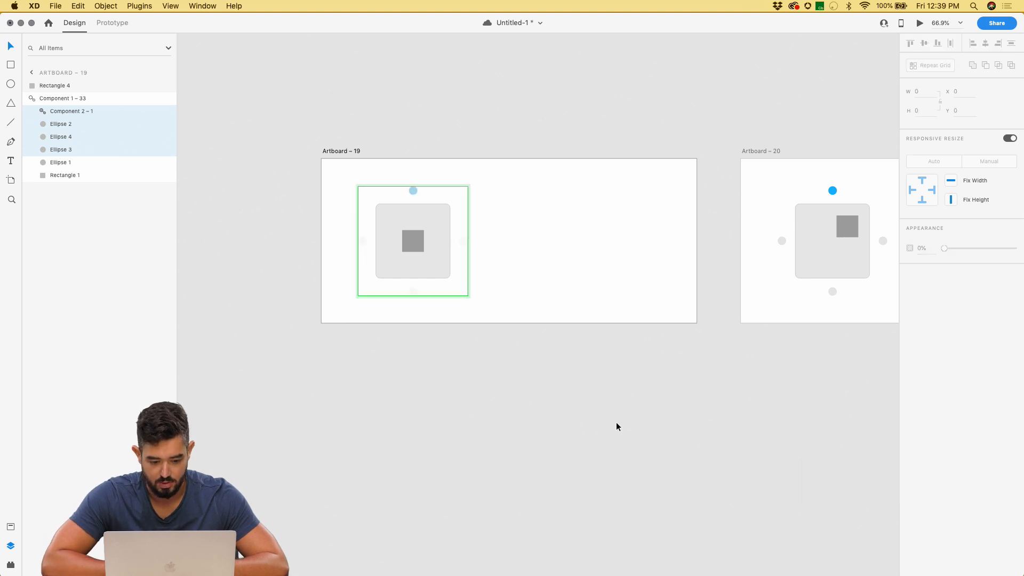
left_click(616, 421)
scroll(539, 253, "down", 3)
scroll(538, 258, "down", 5)
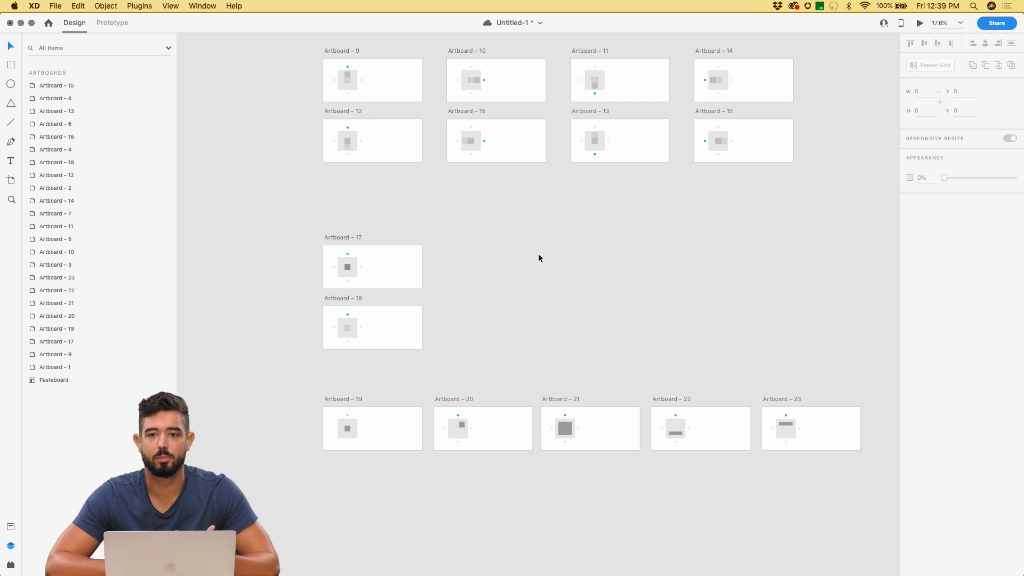
scroll(539, 258, "down", 5)
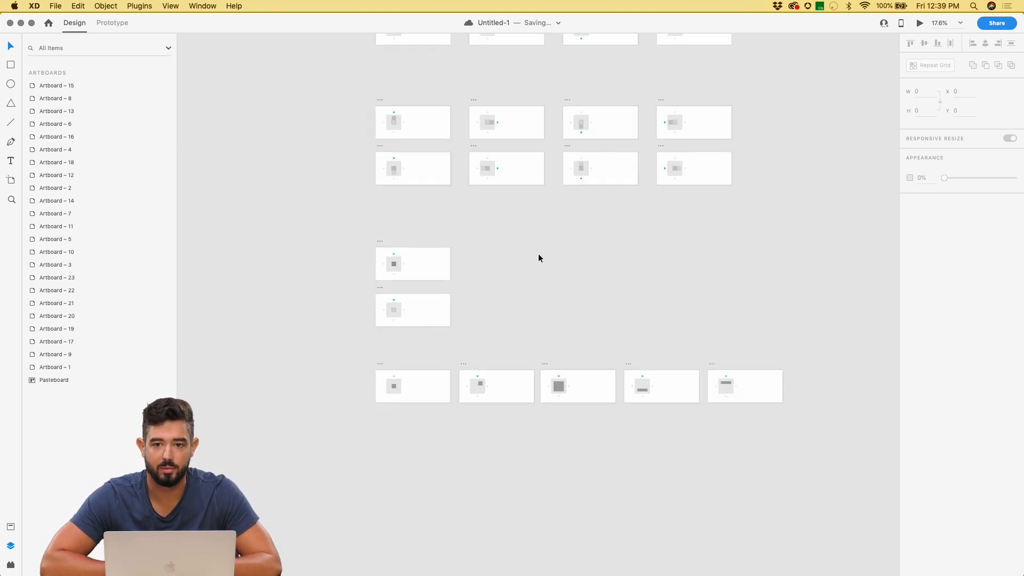